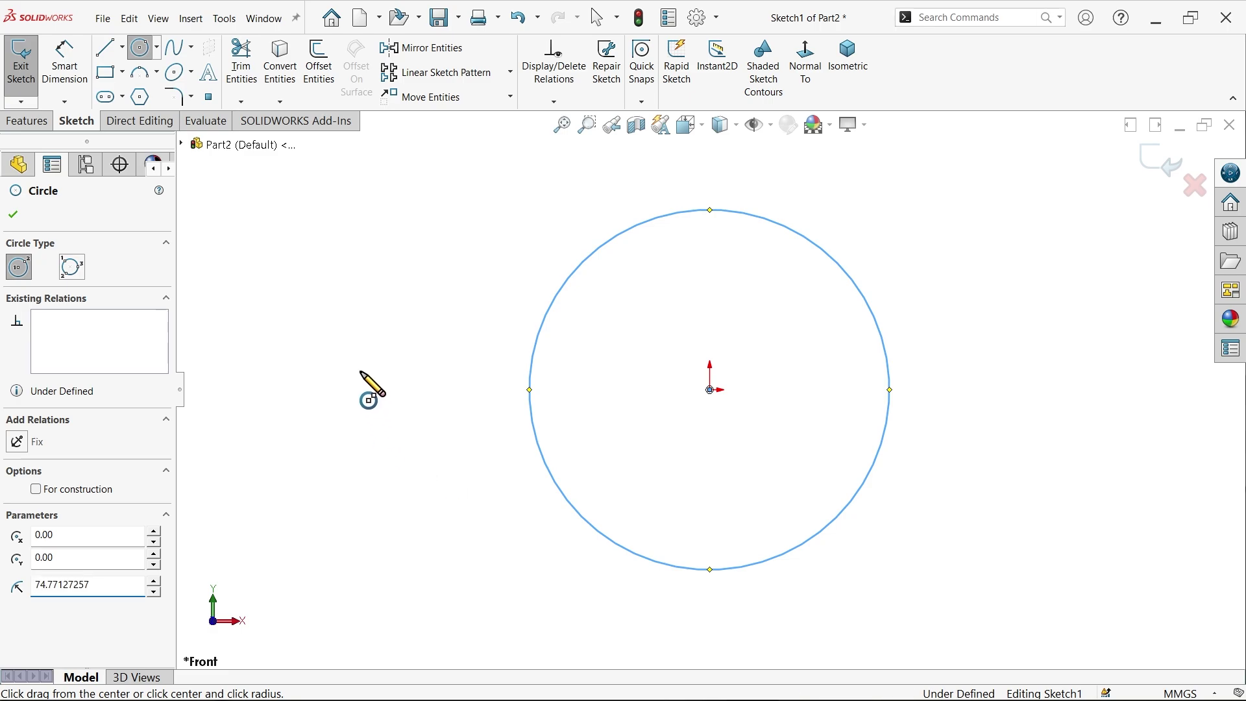
Dimension the circle's diameter and set it to 19 mm
right_click(362, 373)
click(398, 382)
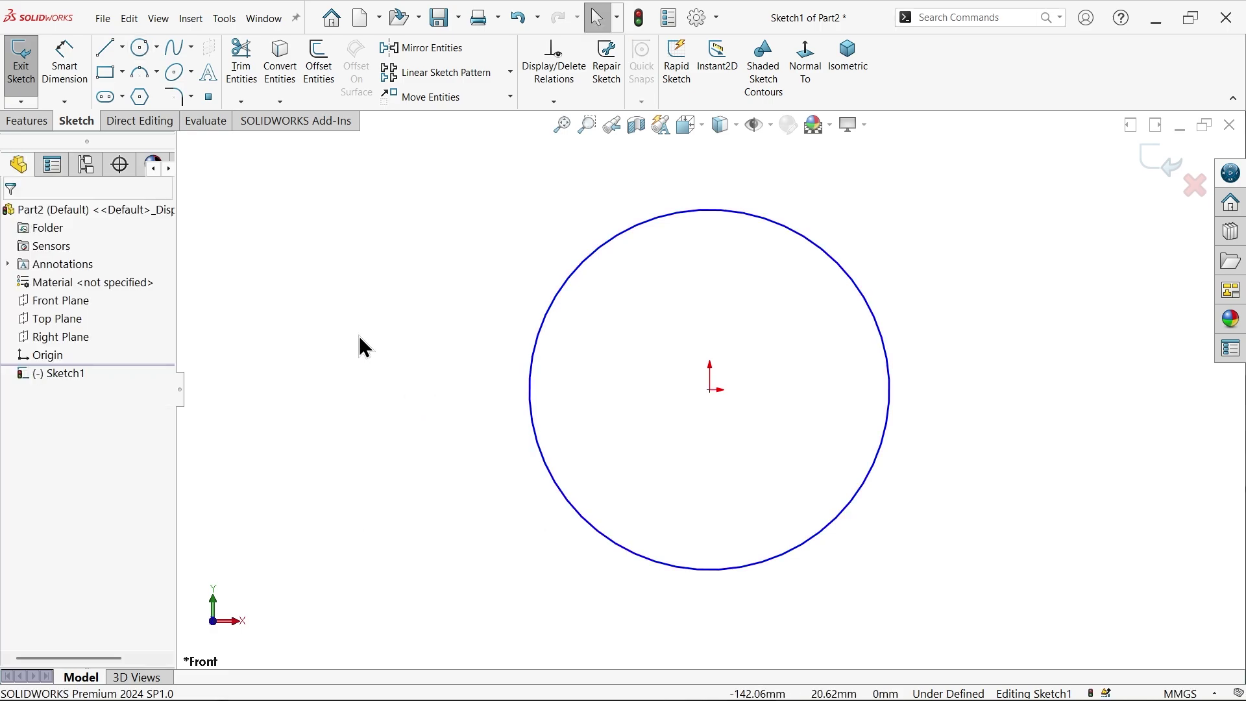
click(56, 64)
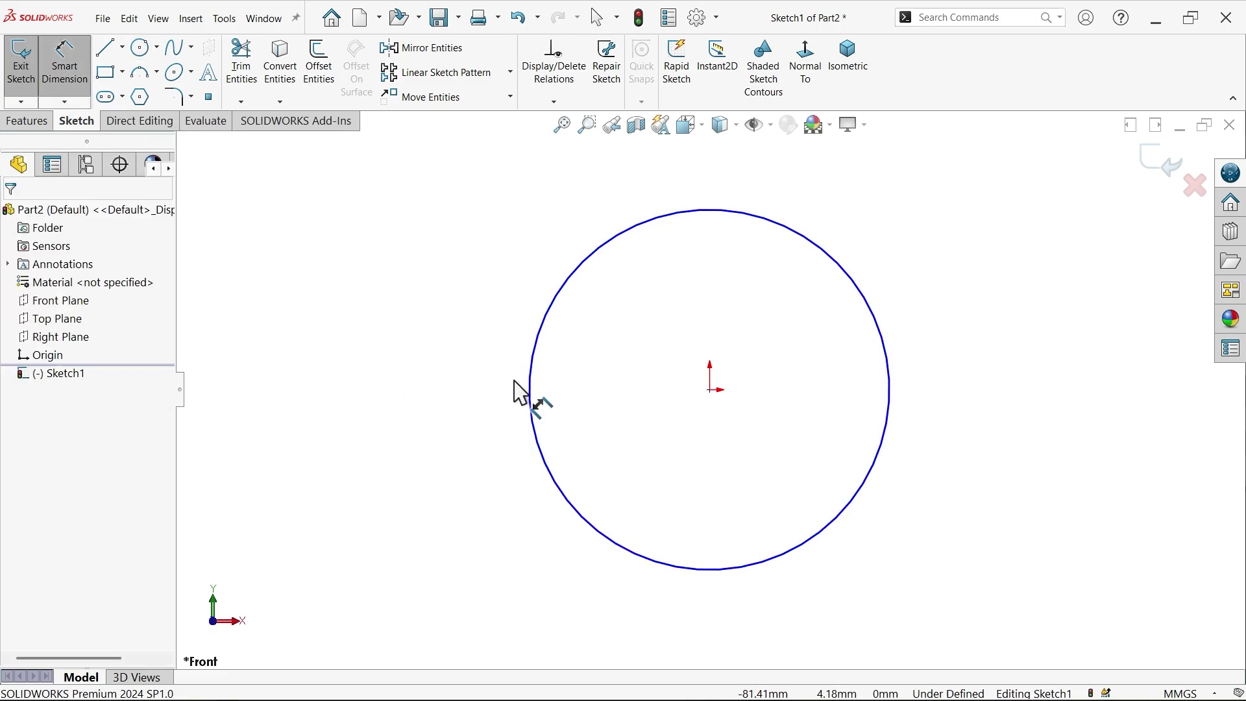
click(530, 400)
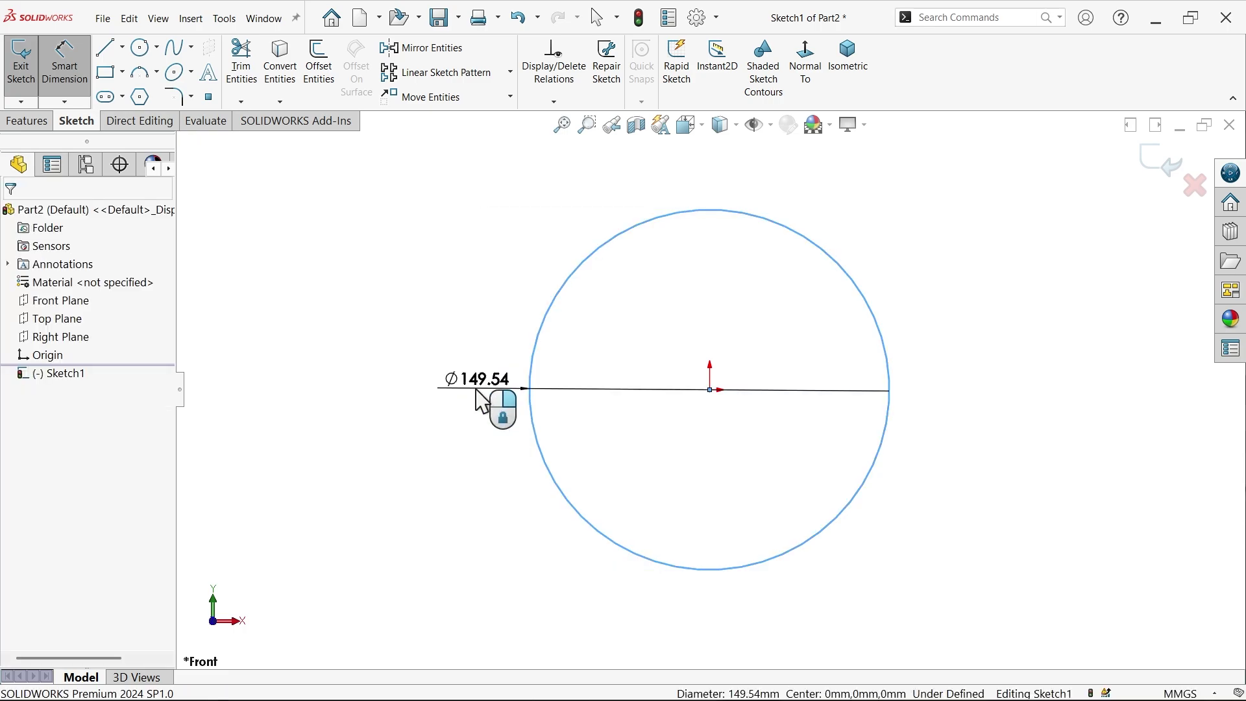
click(475, 389)
text(19)
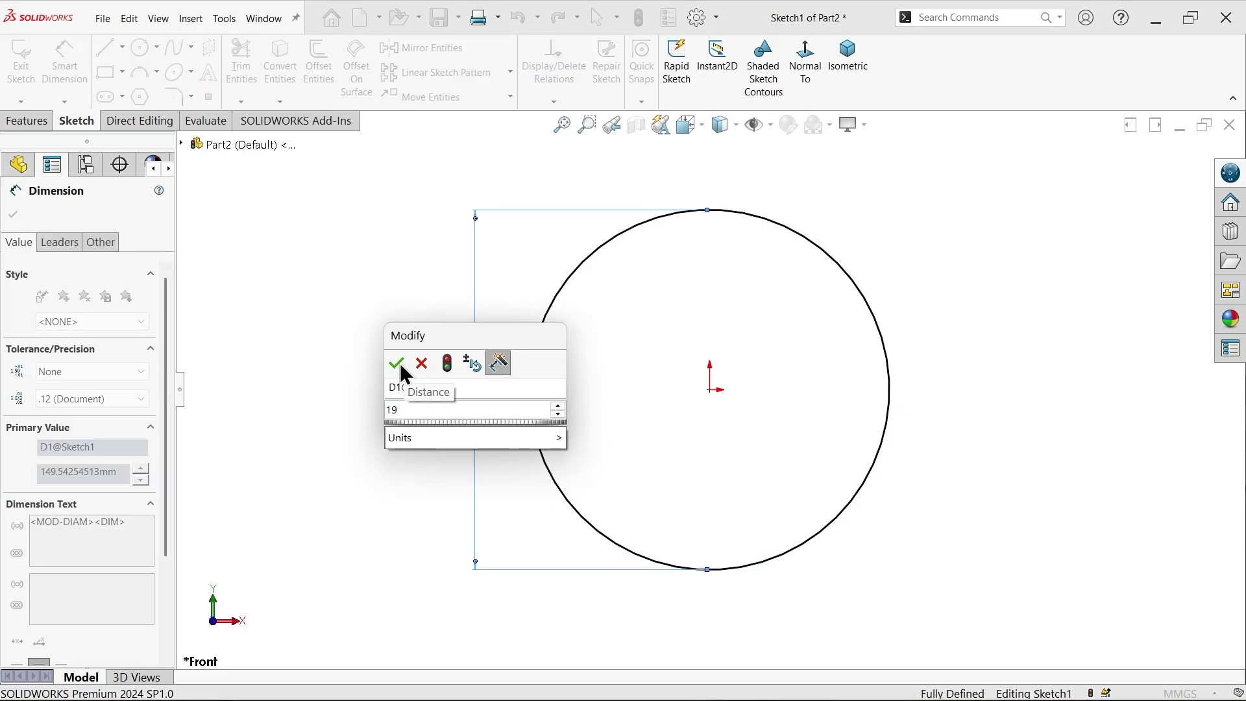
click(397, 364)
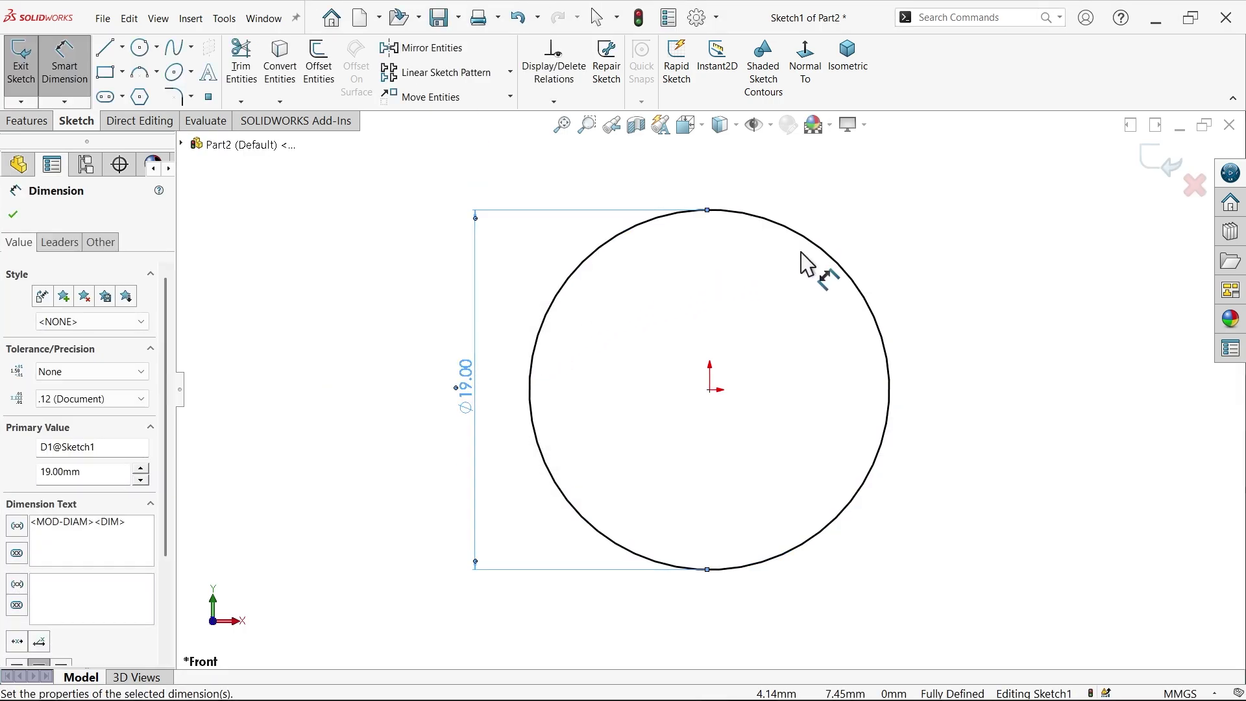
click(18, 165)
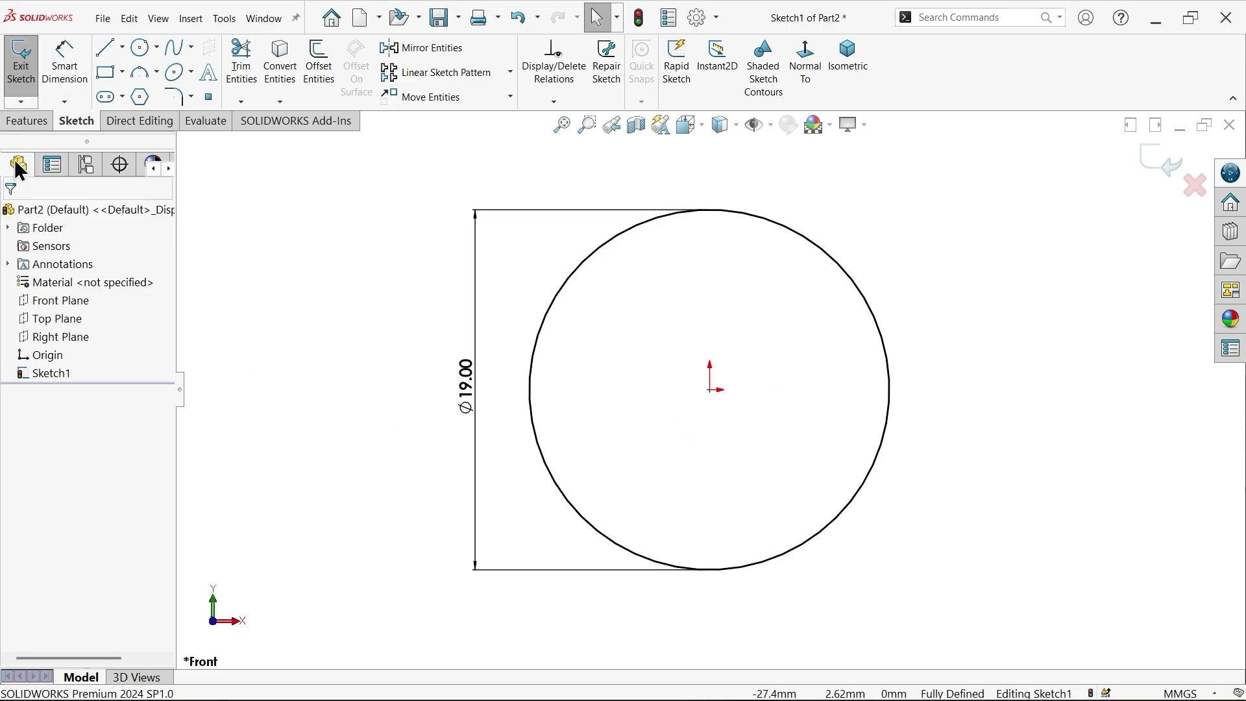
Start a blind boss extrusion of the circle in the reversed direction with a depth of 24.8 mm
click(27, 124)
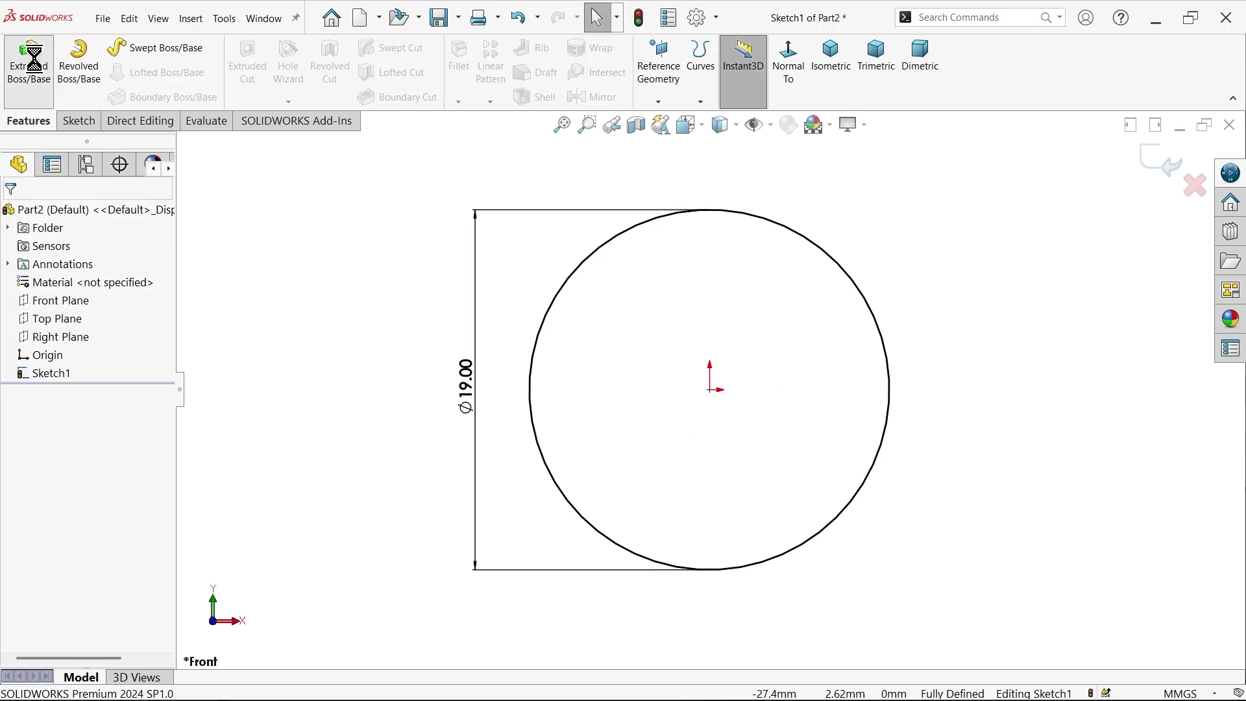
click(29, 60)
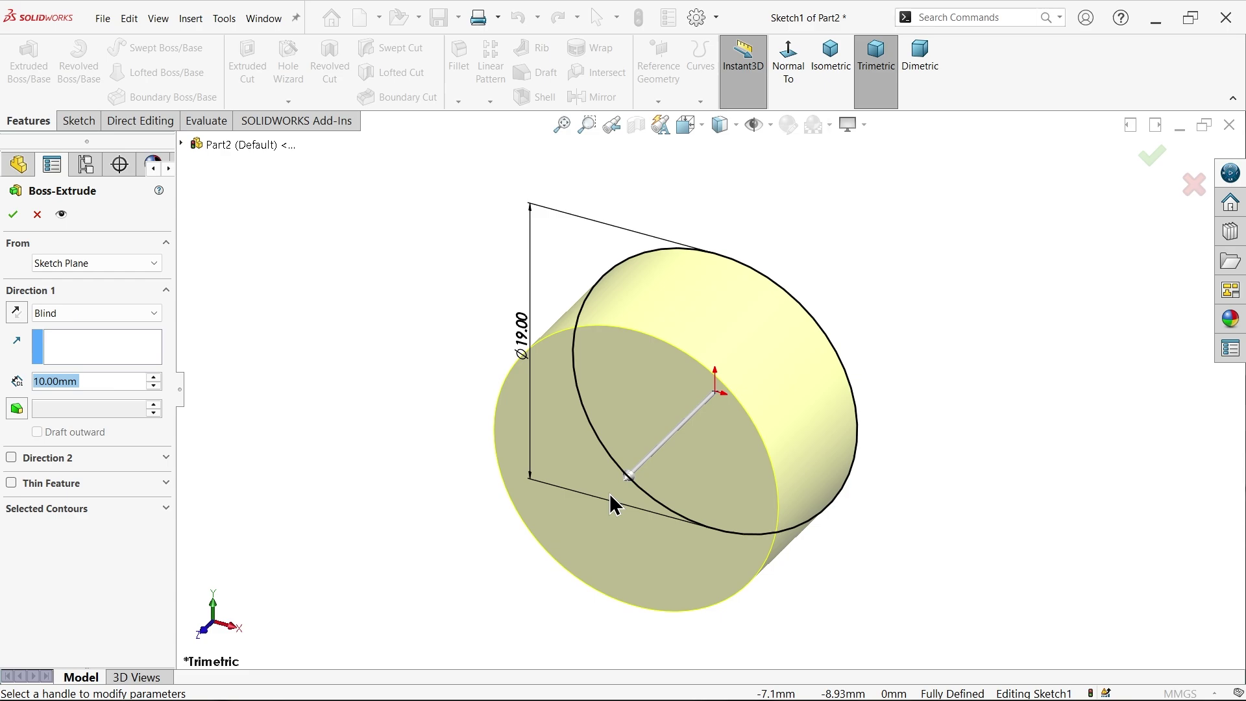
click(26, 318)
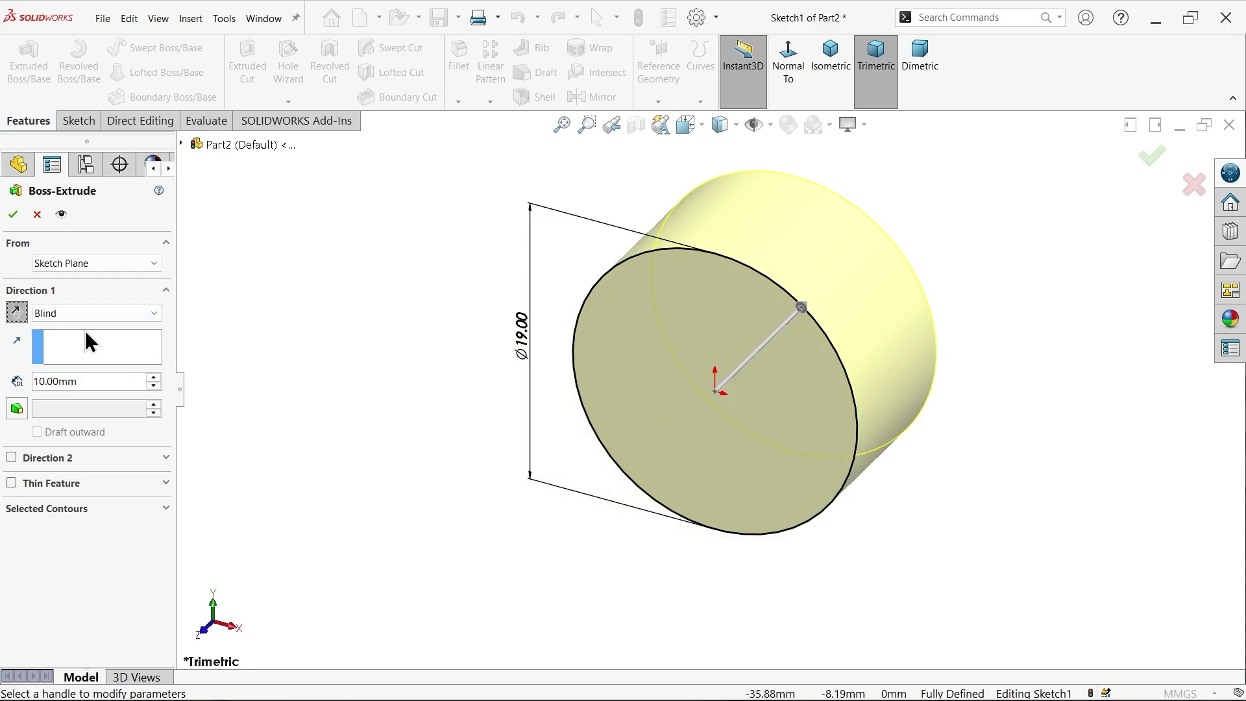
drag(90, 381, 51, 381)
text(24.8)
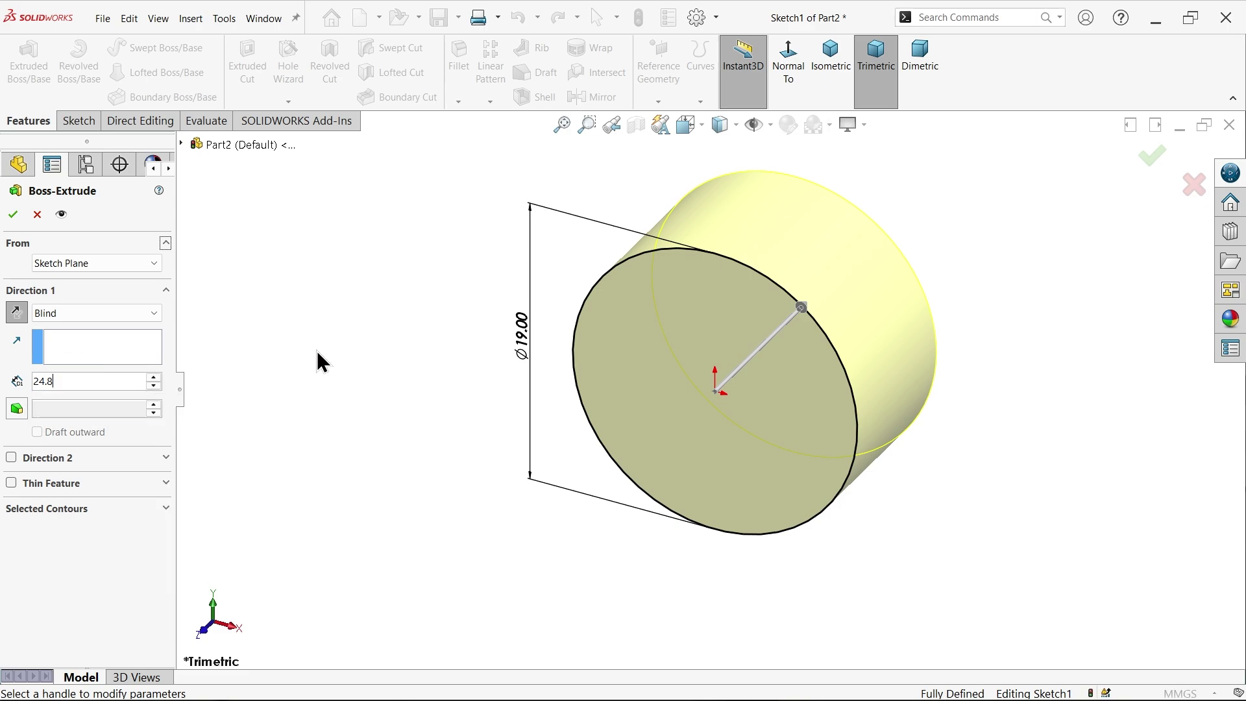
key(Return)
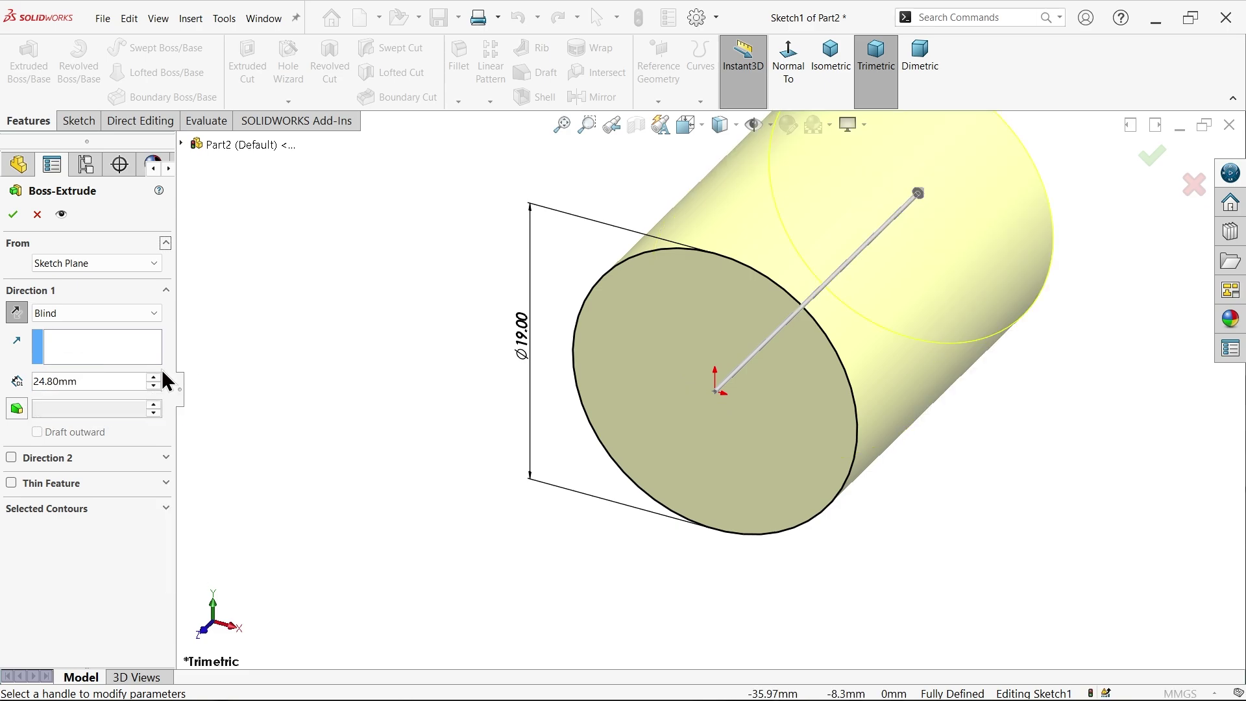
Make the extrusion a one-direction thin feature 5.5 mm thick, reverse the wall toward the inside of the circle, and accept it
click(11, 482)
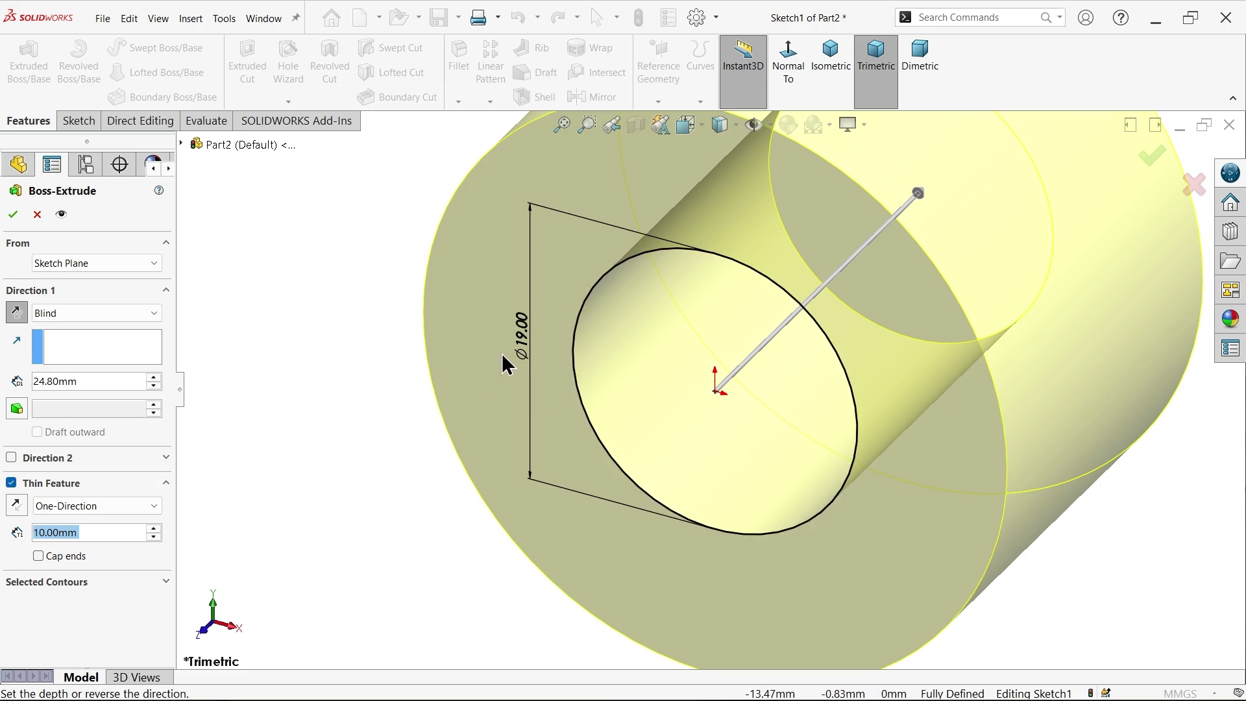
text(5)
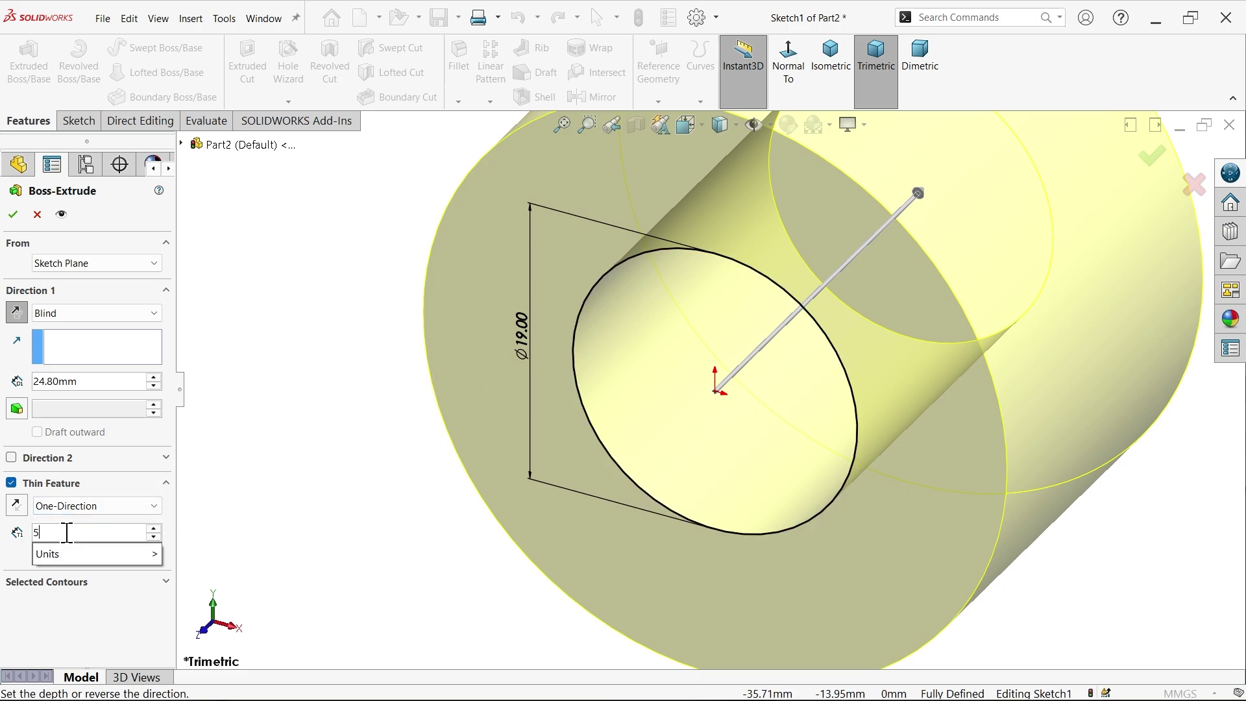
text(.)
key(BackSpace)
key(BackSpace)
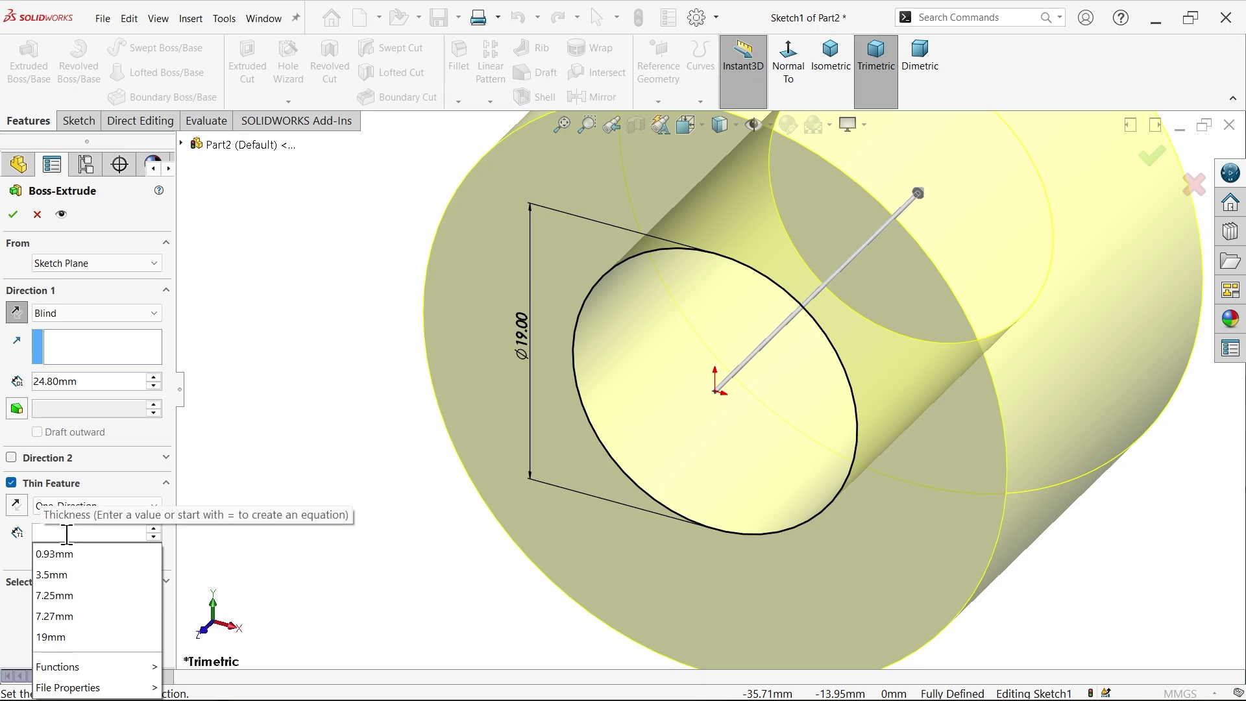
text(5.5)
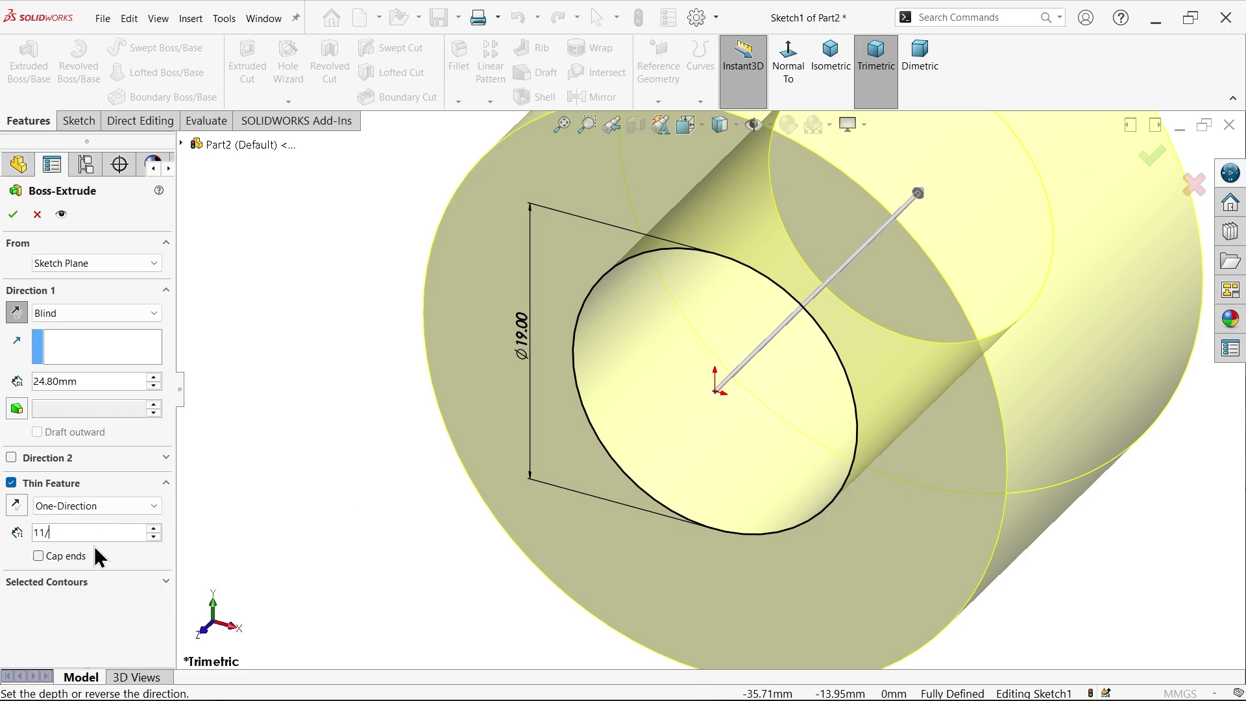
key(Return)
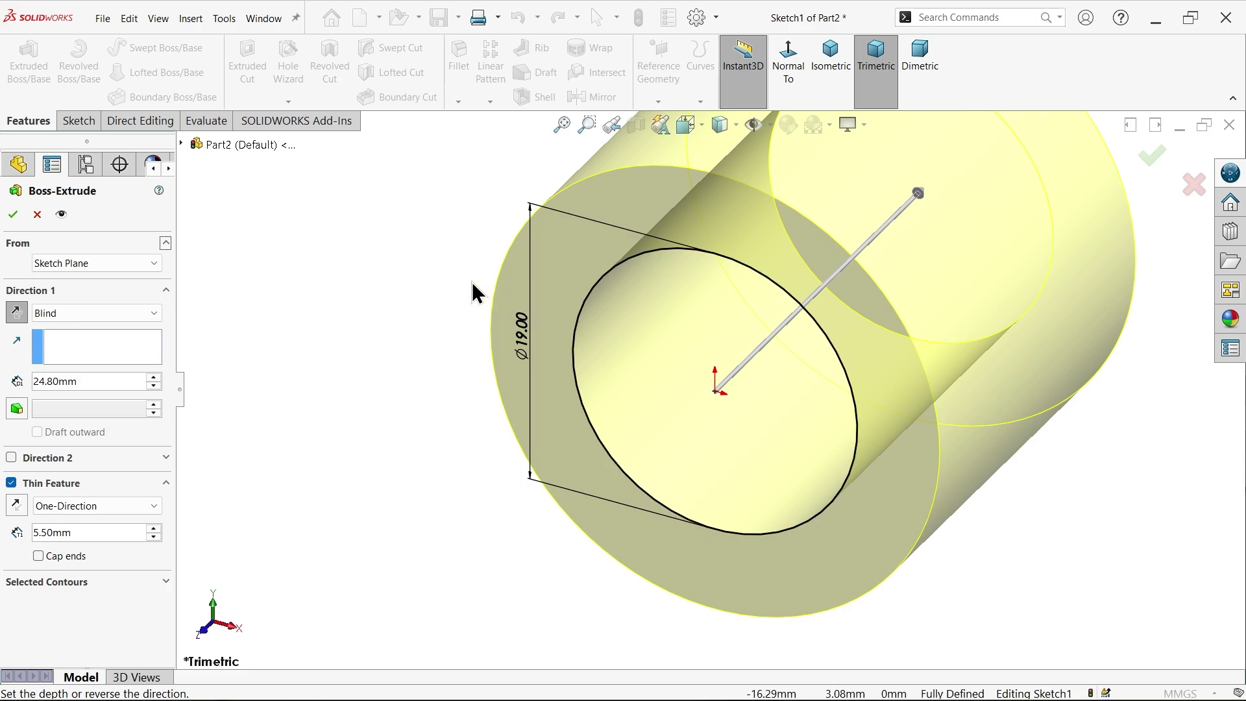
click(16, 512)
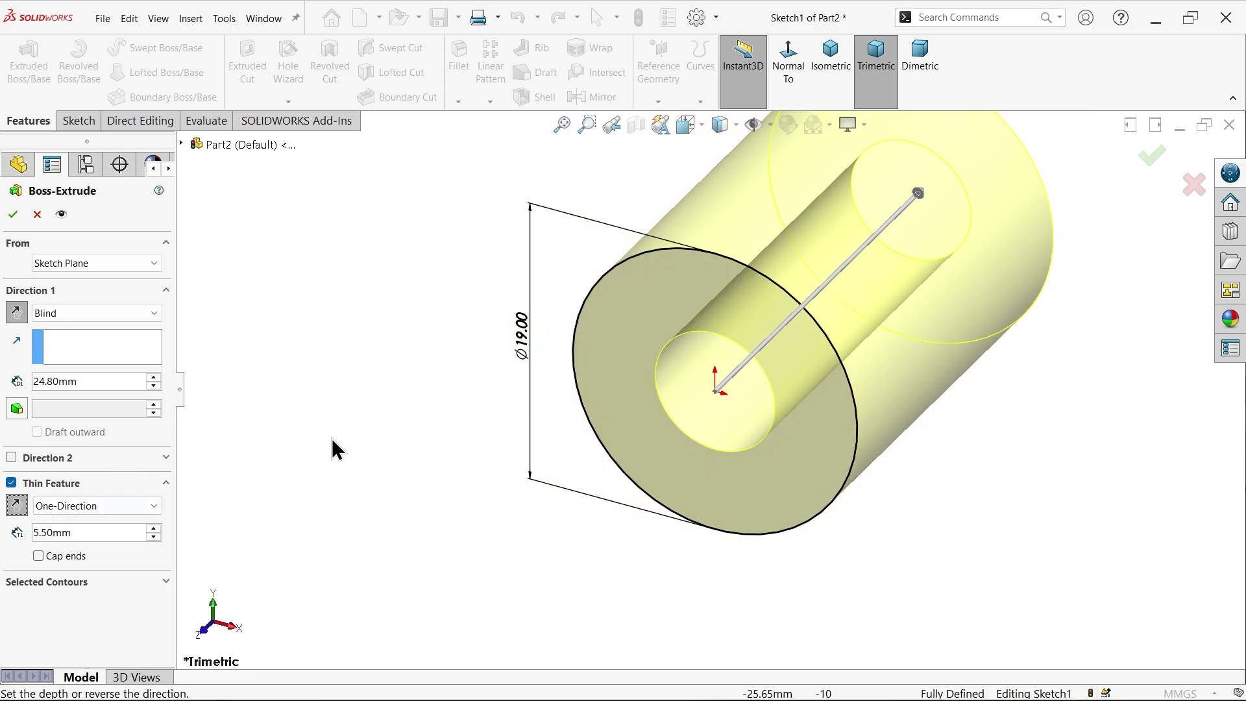
click(15, 215)
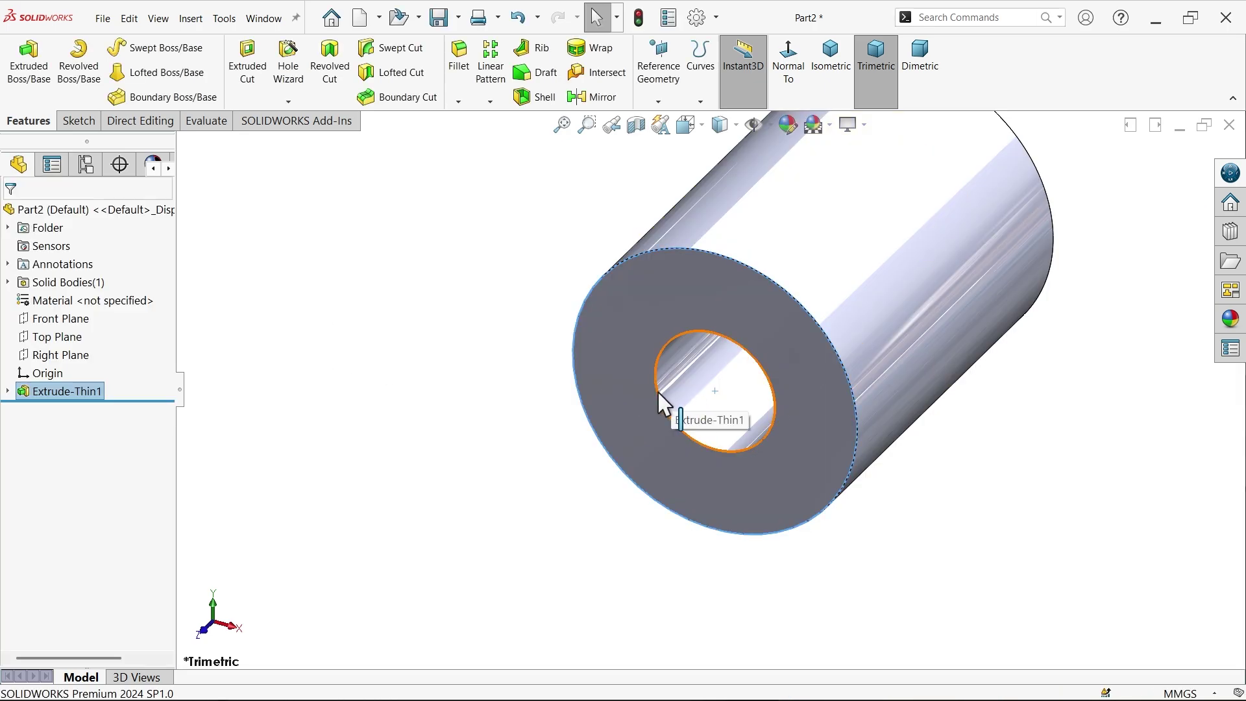
Check the diameter of the bore's front edge and view the tube in isometric orientation
click(659, 393)
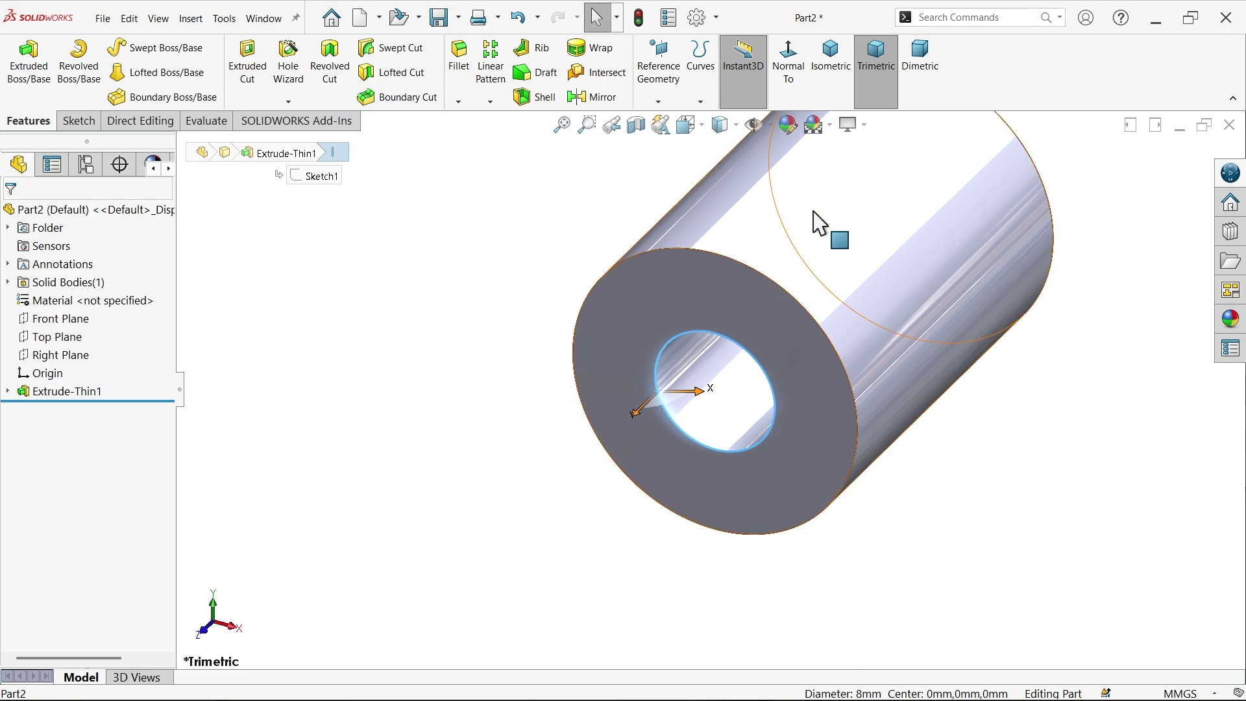
click(834, 76)
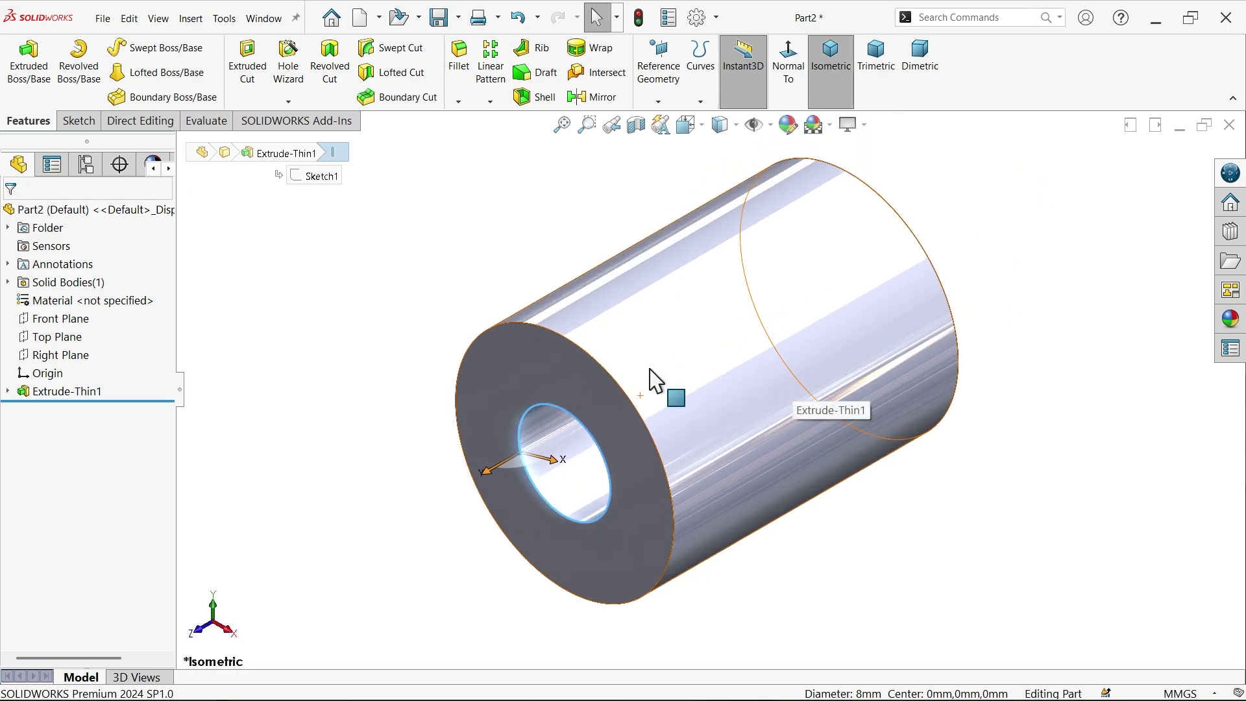
click(434, 274)
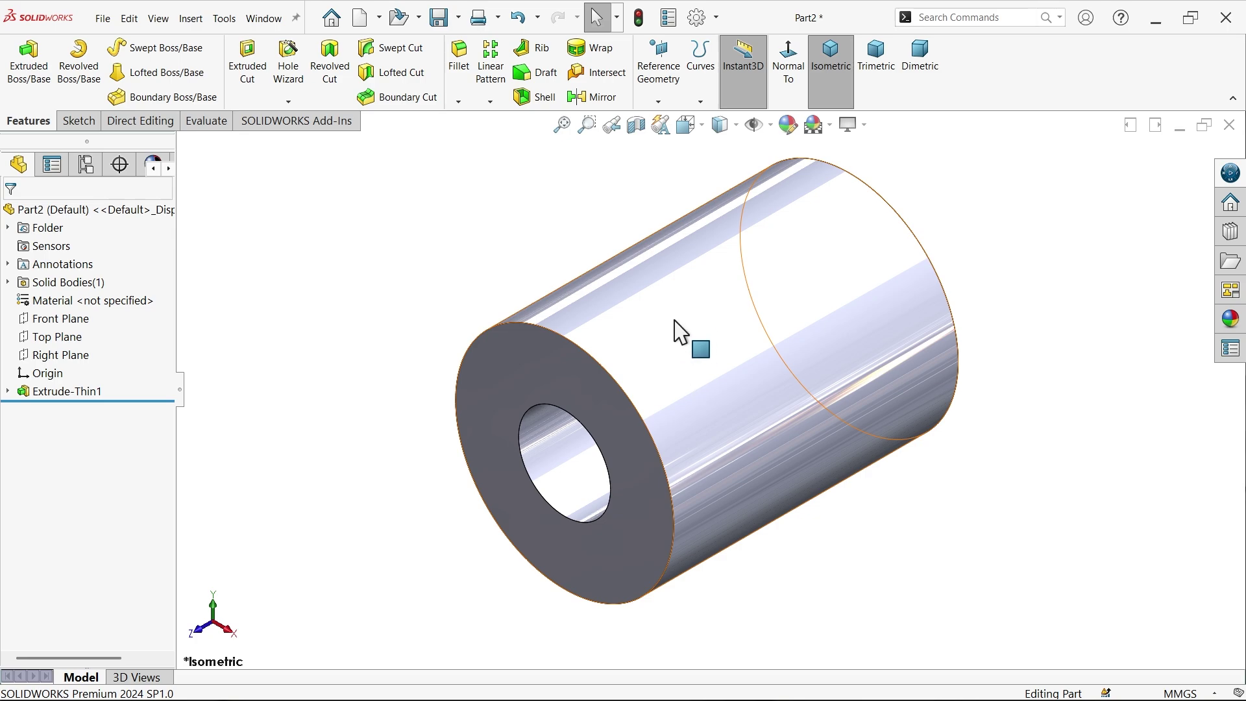
On the Right Plane, sketch a center rectangle about 2.39 mm wide, centred level with the origin and spanning the tube's full height
click(65, 353)
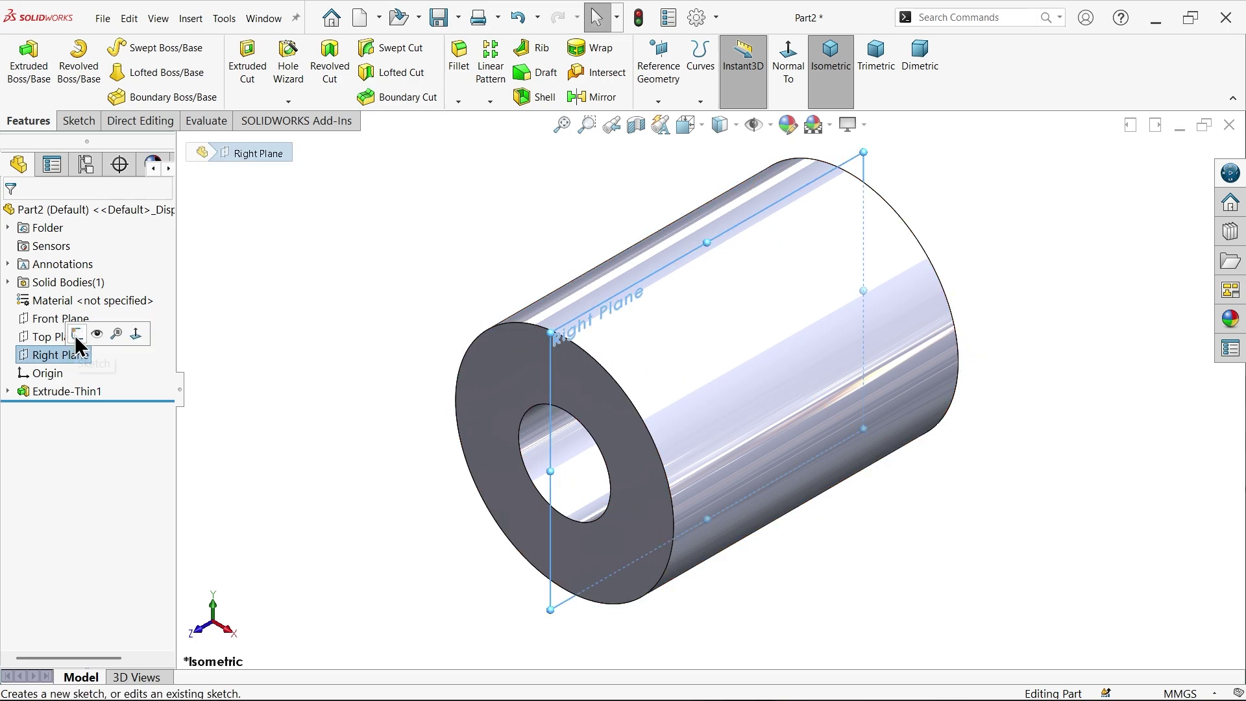
click(75, 335)
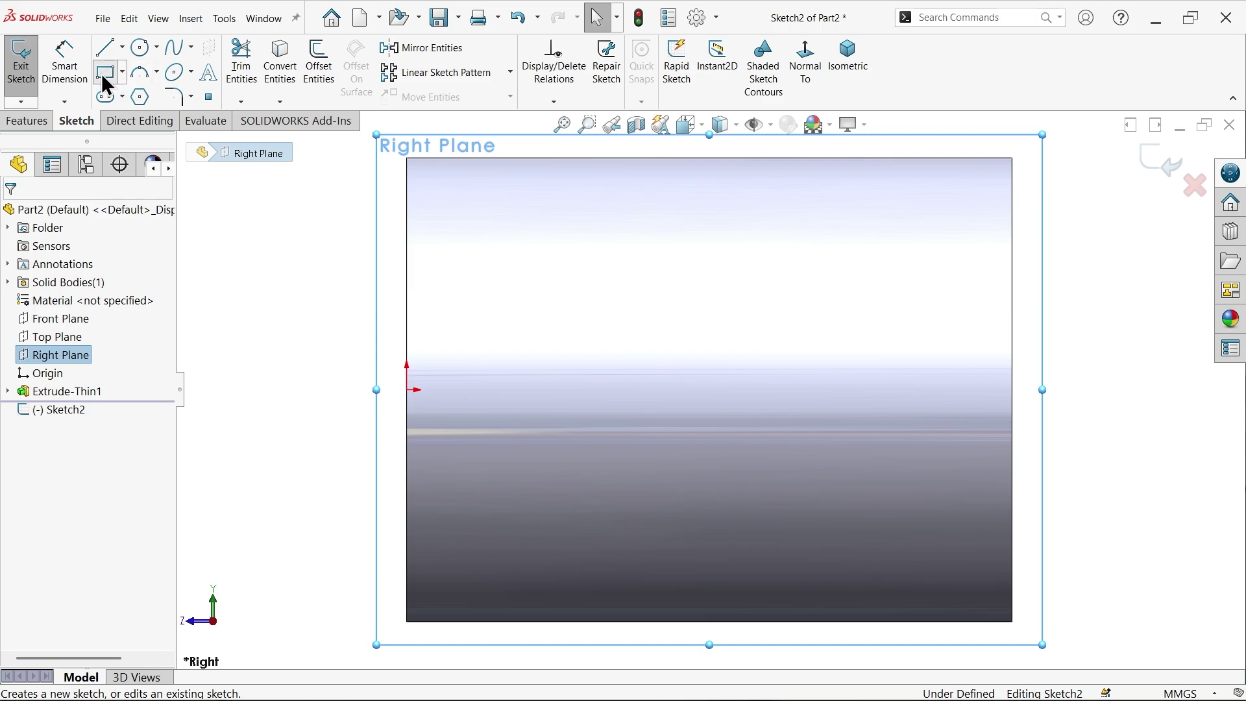
click(104, 73)
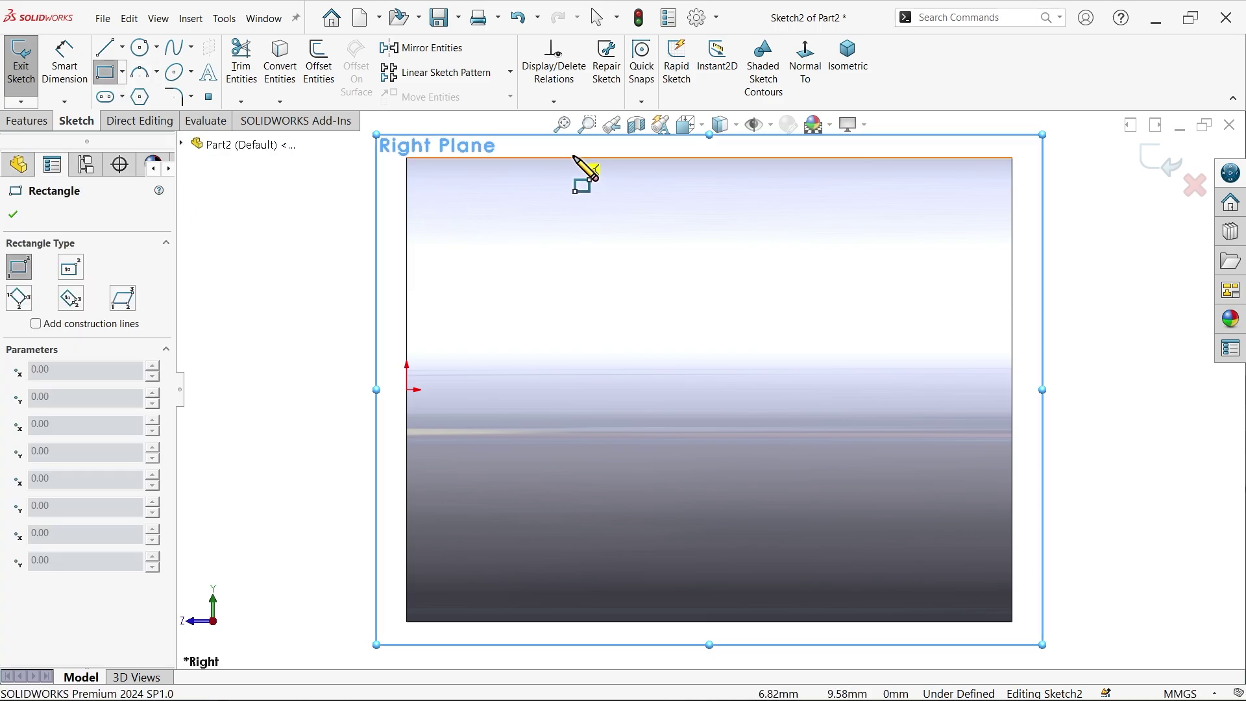
click(122, 72)
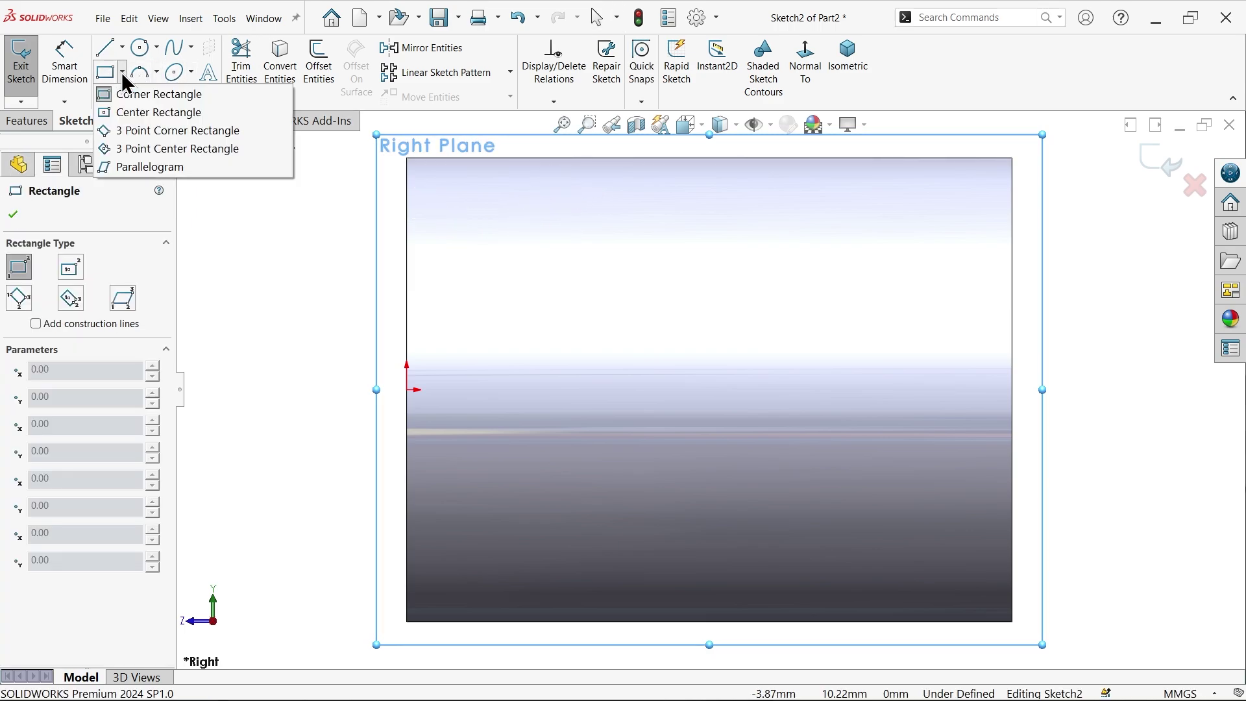
click(131, 113)
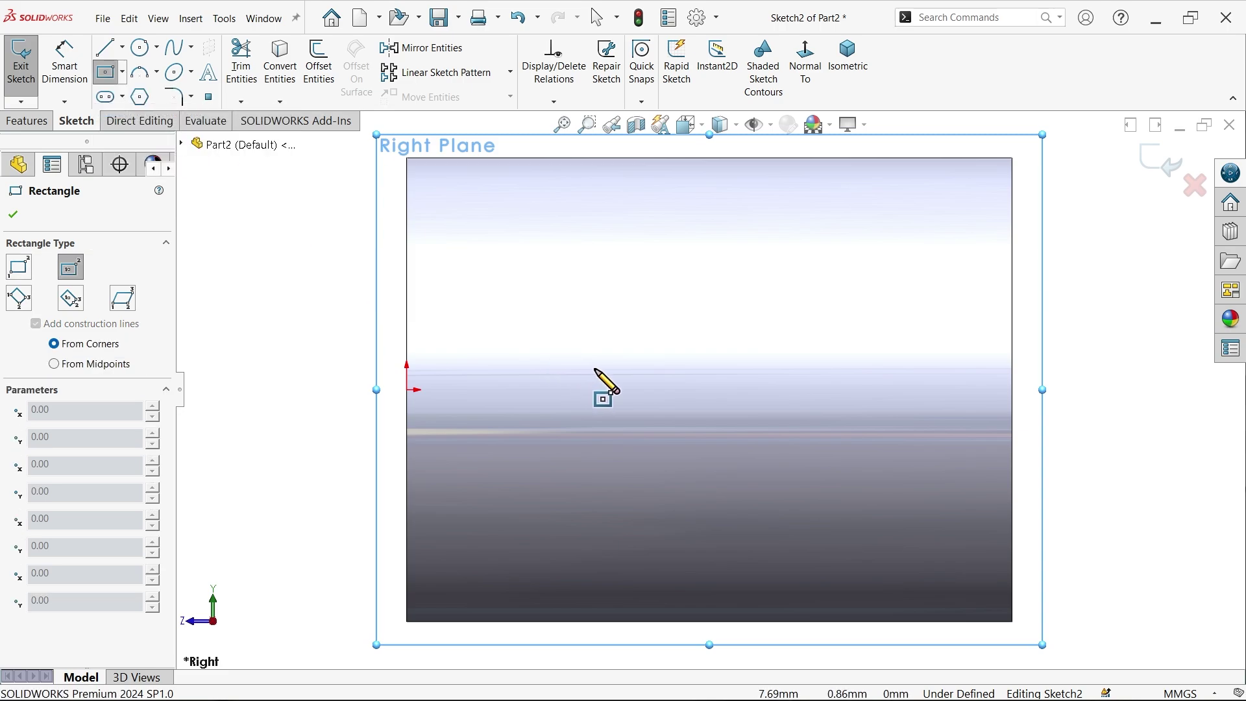
click(611, 390)
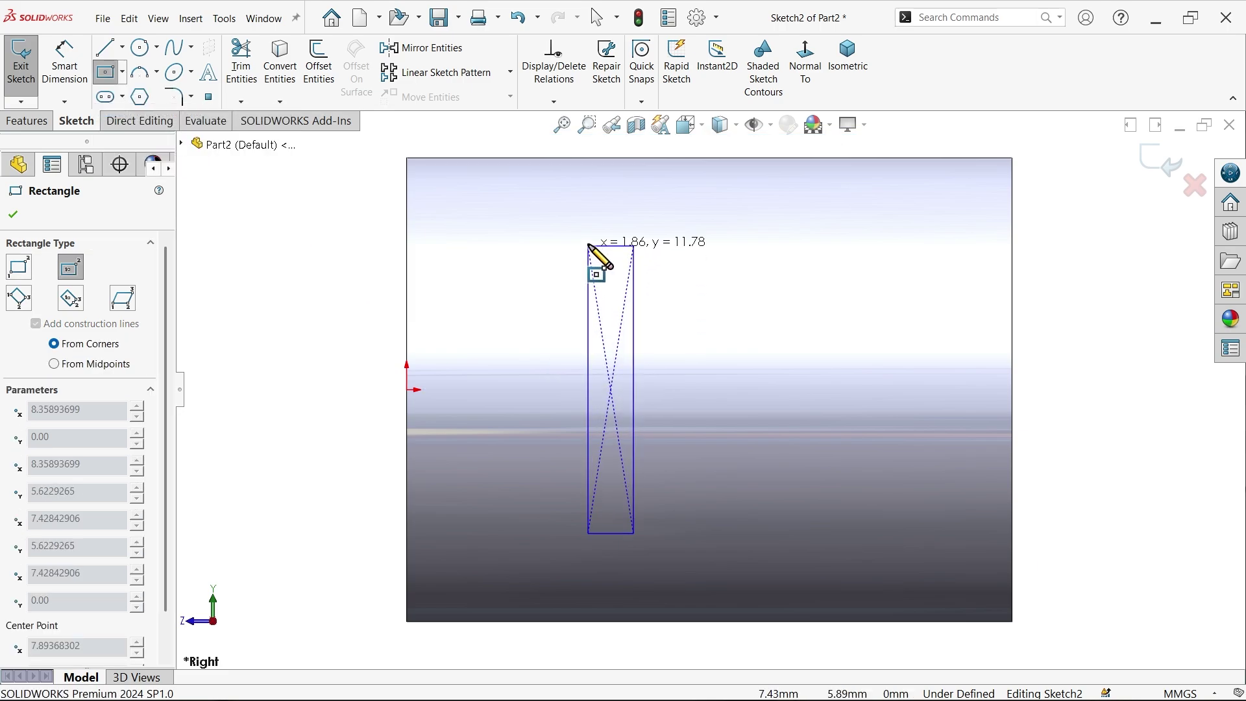
click(582, 159)
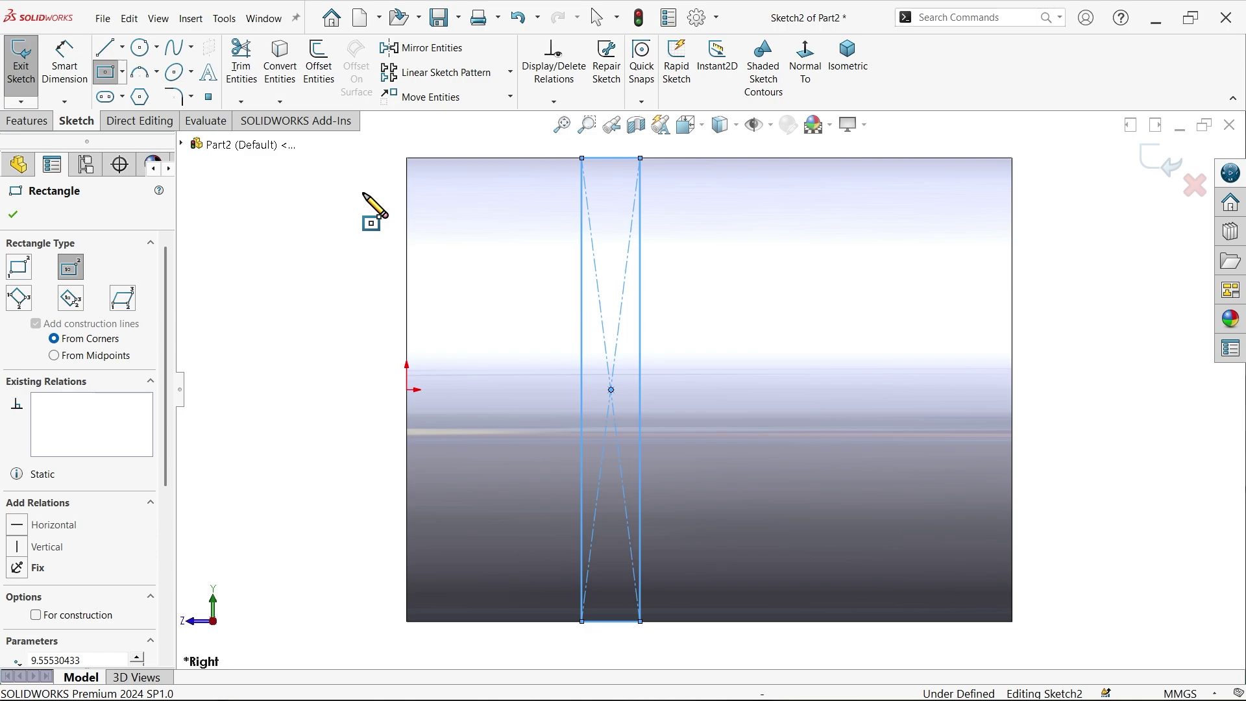
Dimension the rectangle's upper edge and set its width to 0.93 mm
click(64, 61)
scroll(598, 246, down, 2)
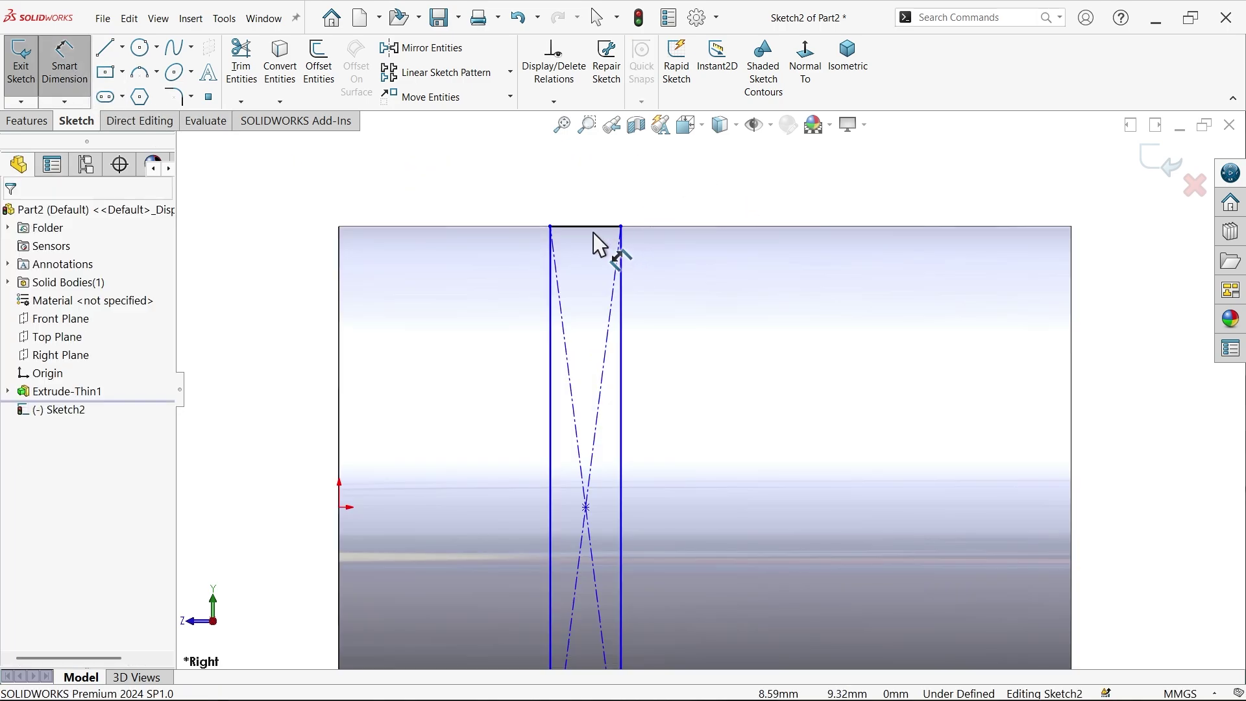
click(597, 241)
click(615, 202)
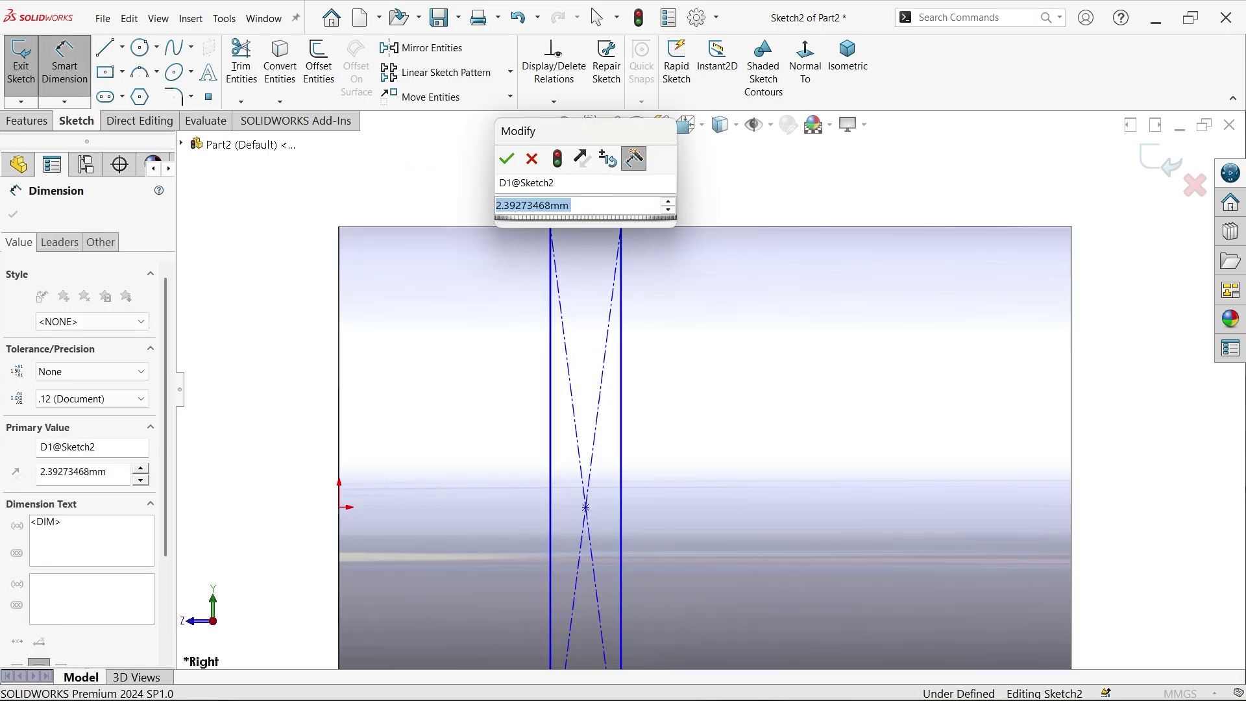
text(0.93)
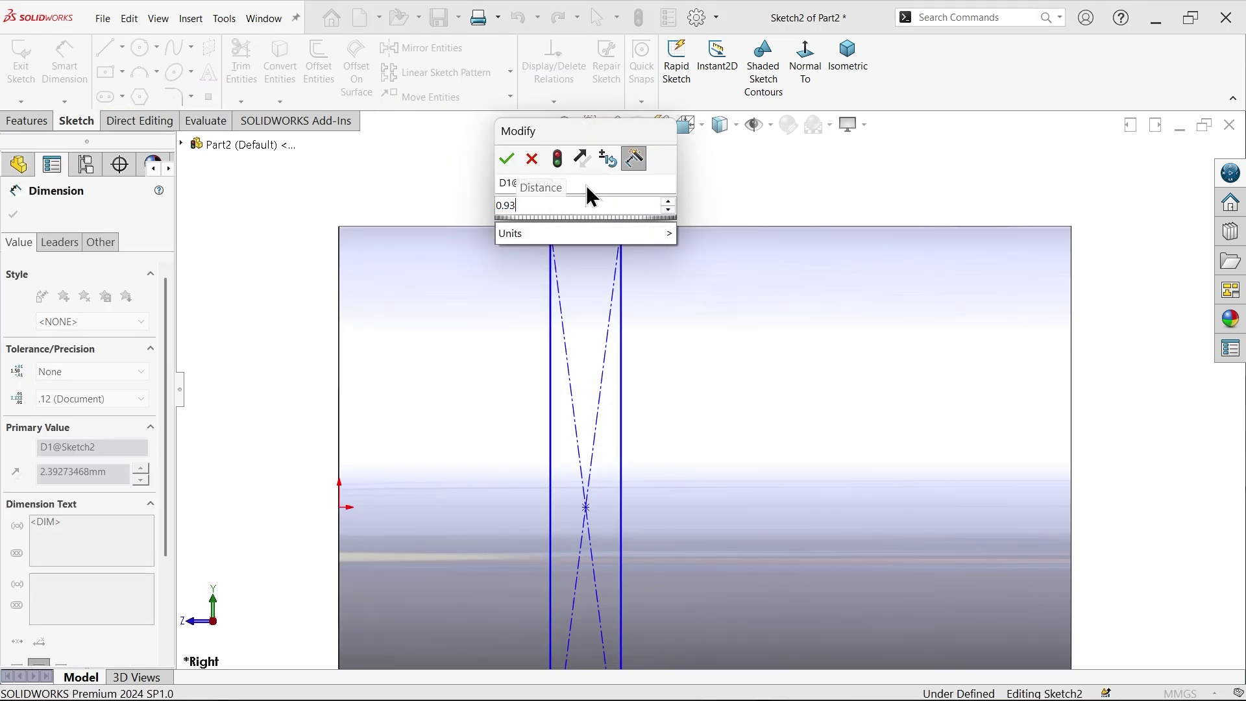
click(507, 158)
Dimension the rectangle's center point from the origin and set the distance to 7.27 mm
scroll(656, 495, down, 3)
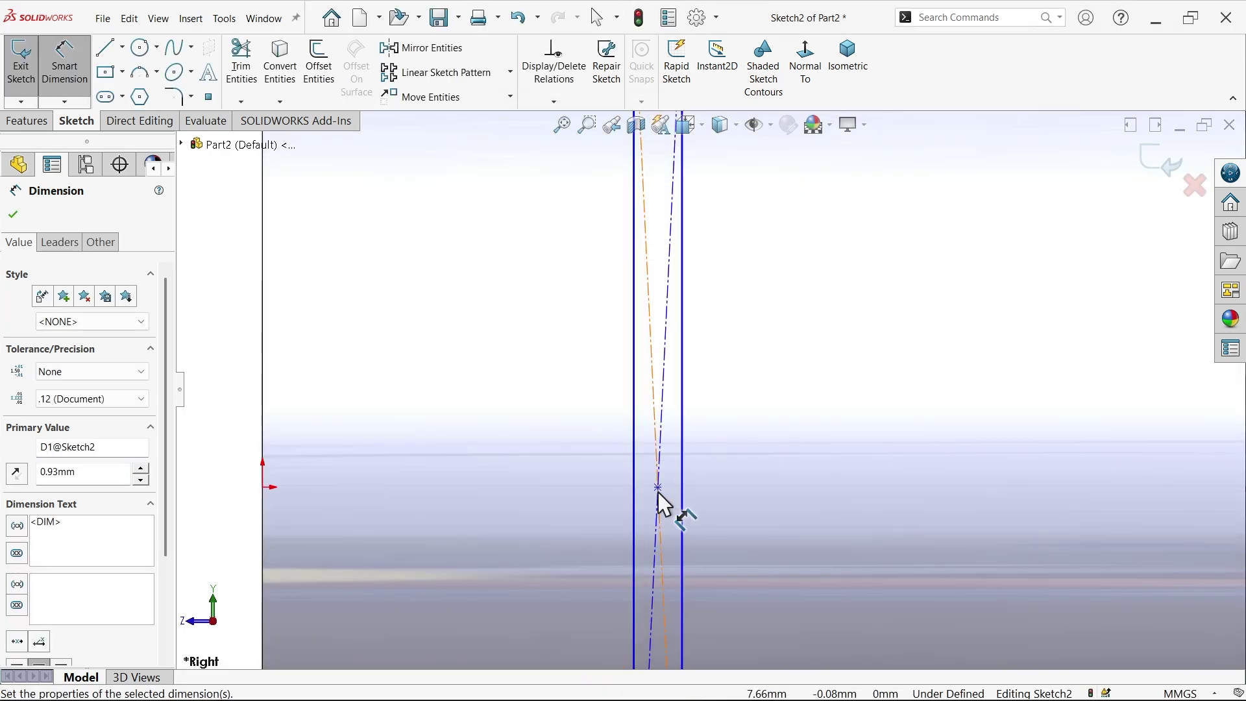
click(657, 488)
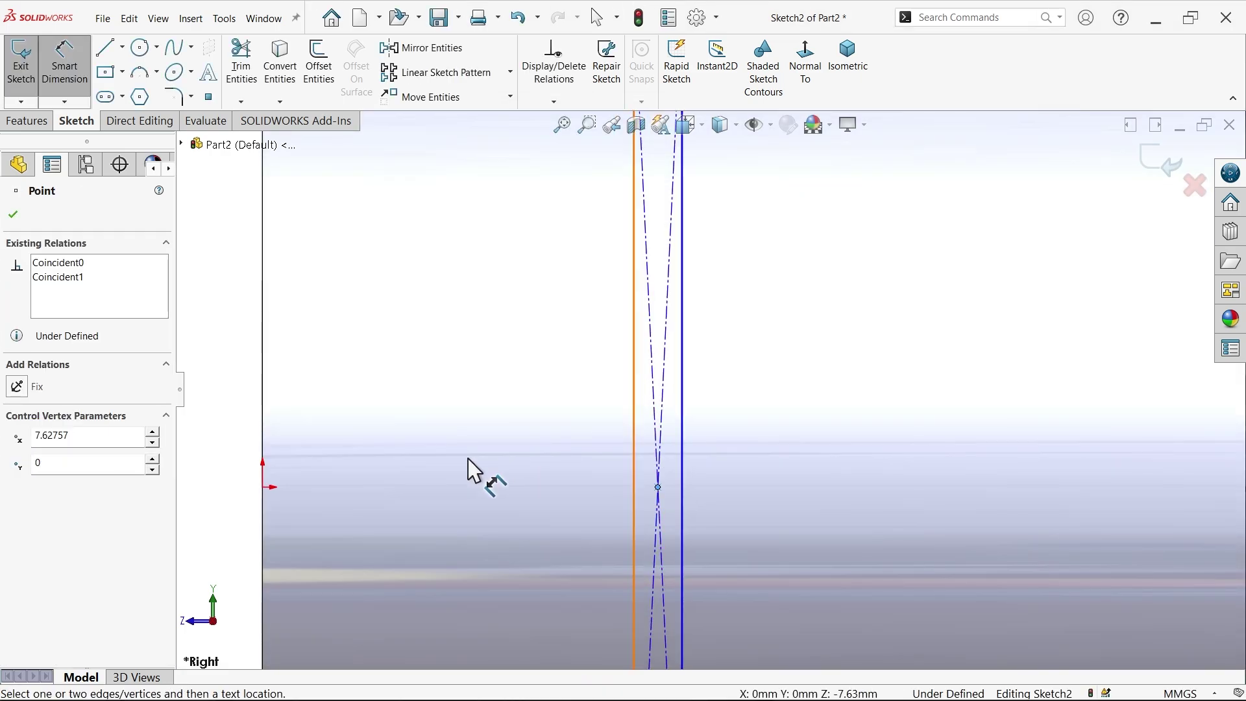
click(264, 488)
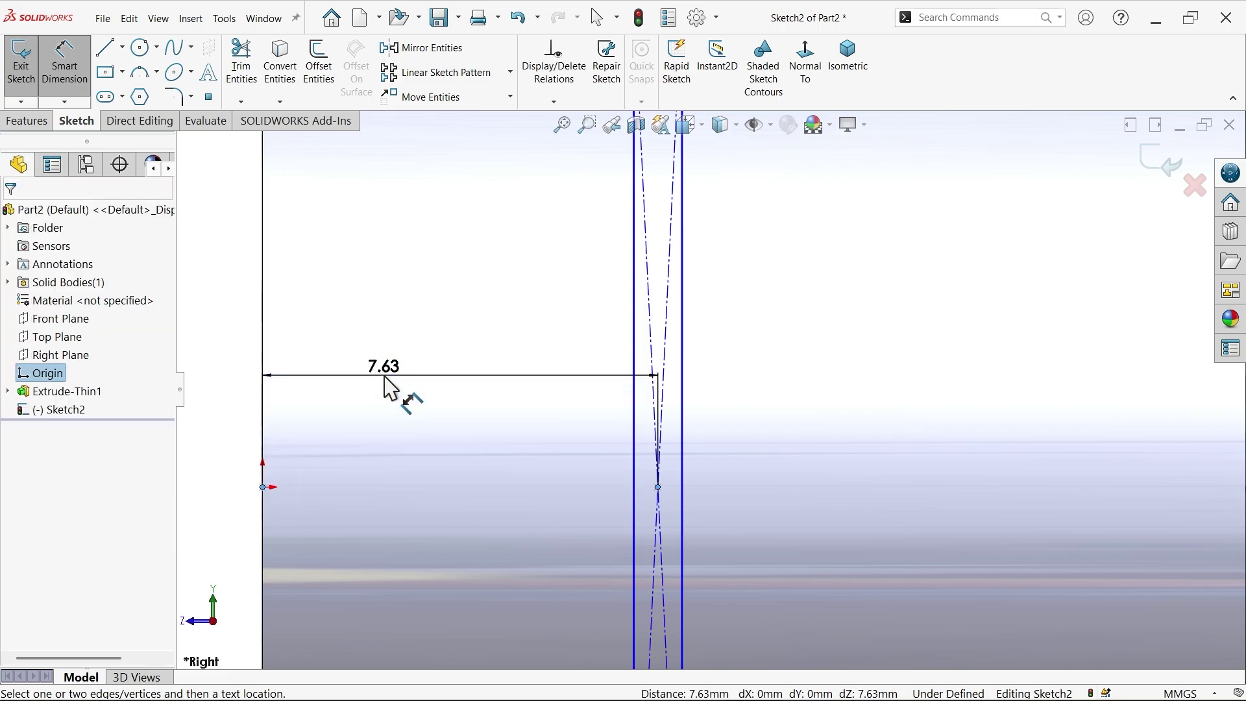
click(384, 388)
text(7.2)
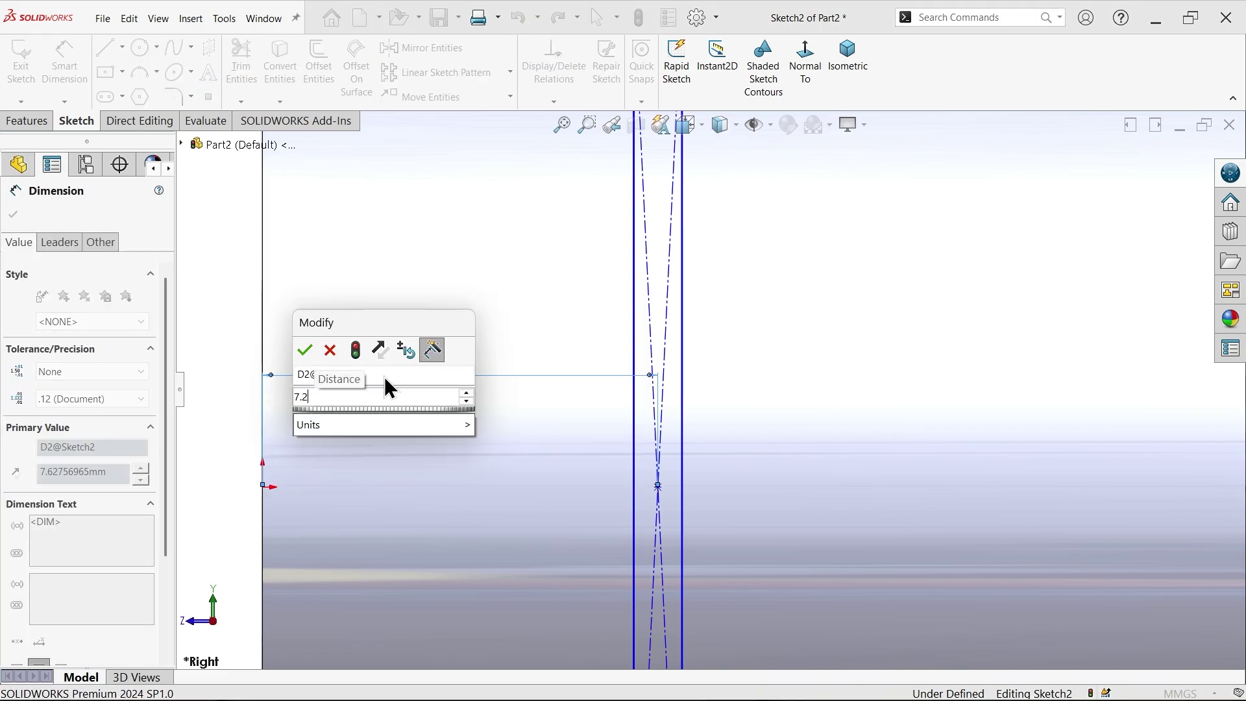
text(7)
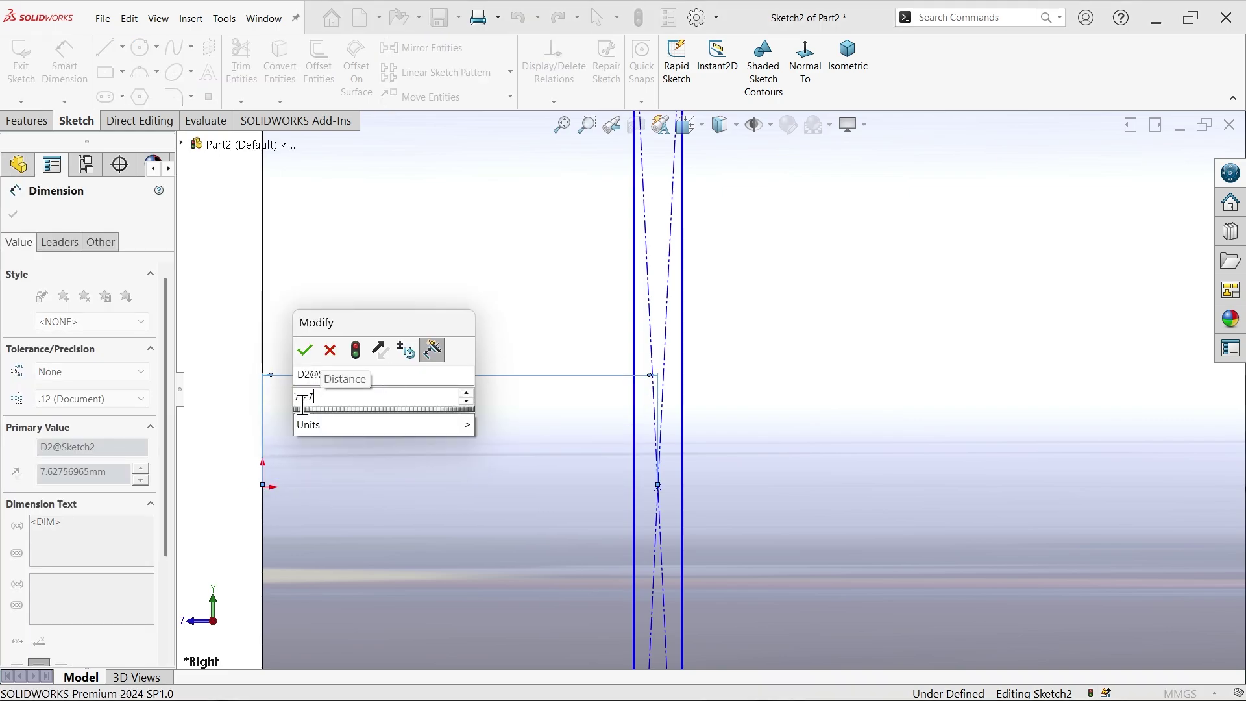
click(305, 350)
key(f)
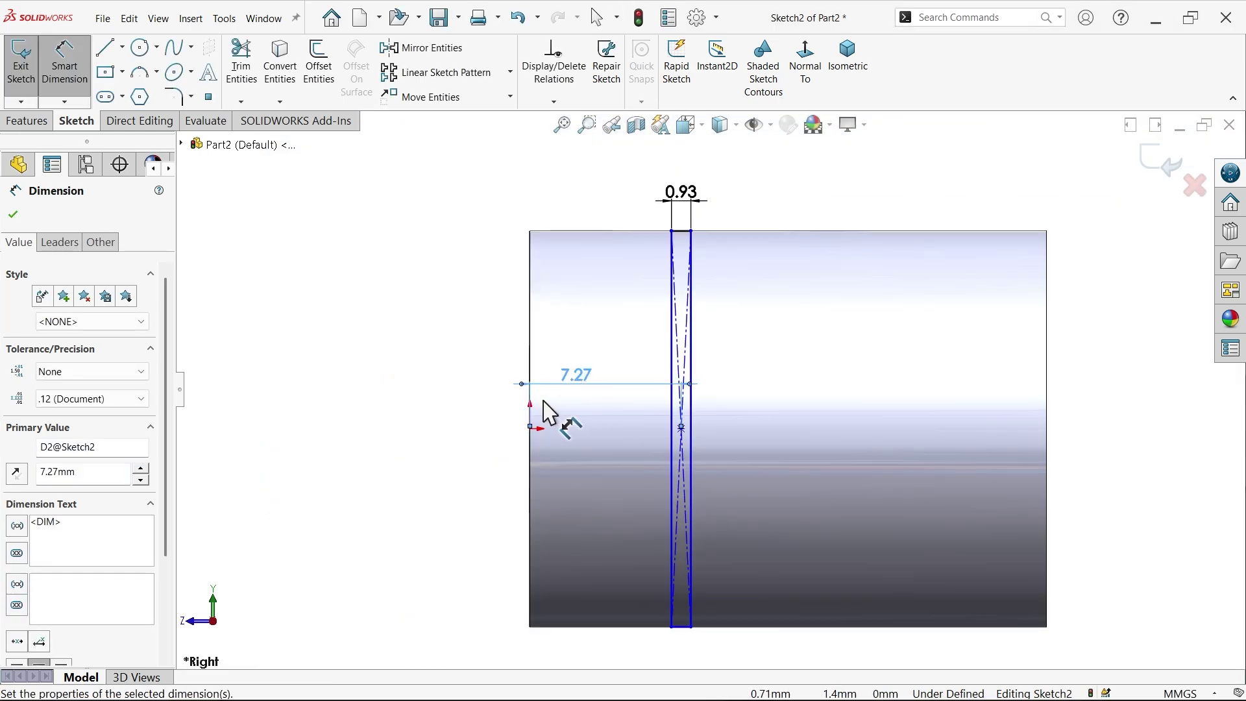
click(13, 214)
Add a horizontal relation between the rectangle's center point and the origin
scroll(616, 390, down, 3)
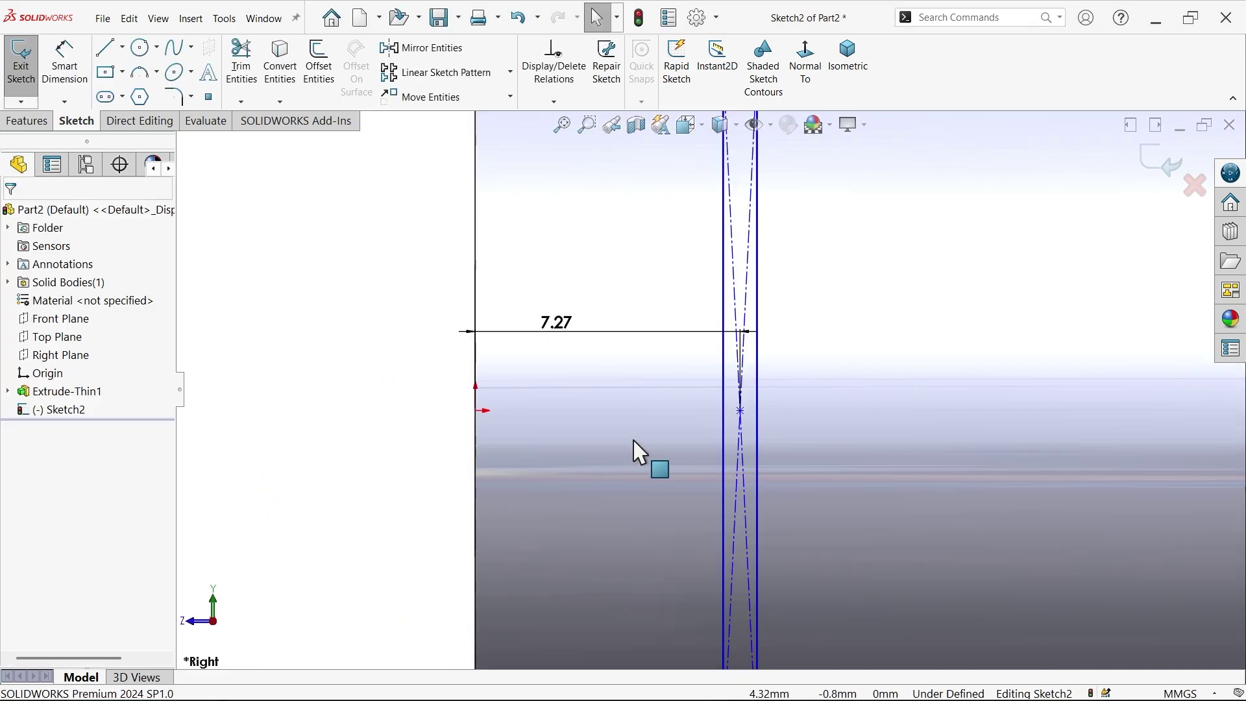
click(741, 411)
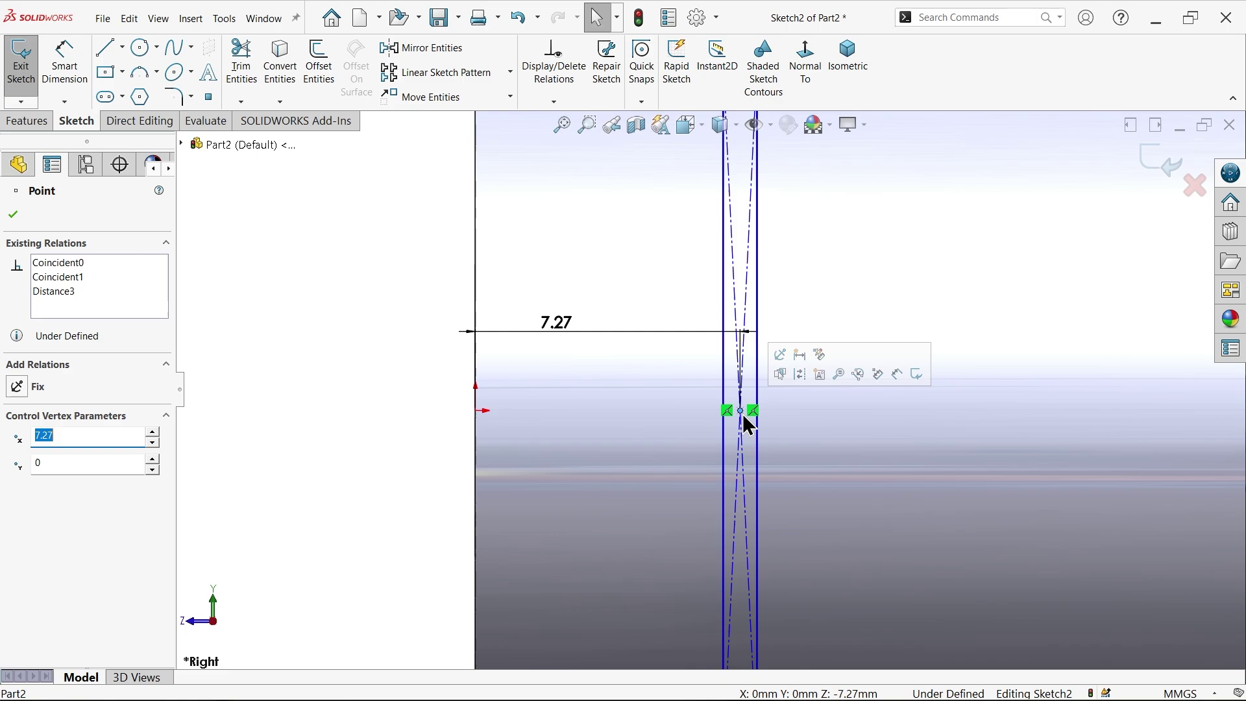
ctrl+click(475, 411)
click(511, 356)
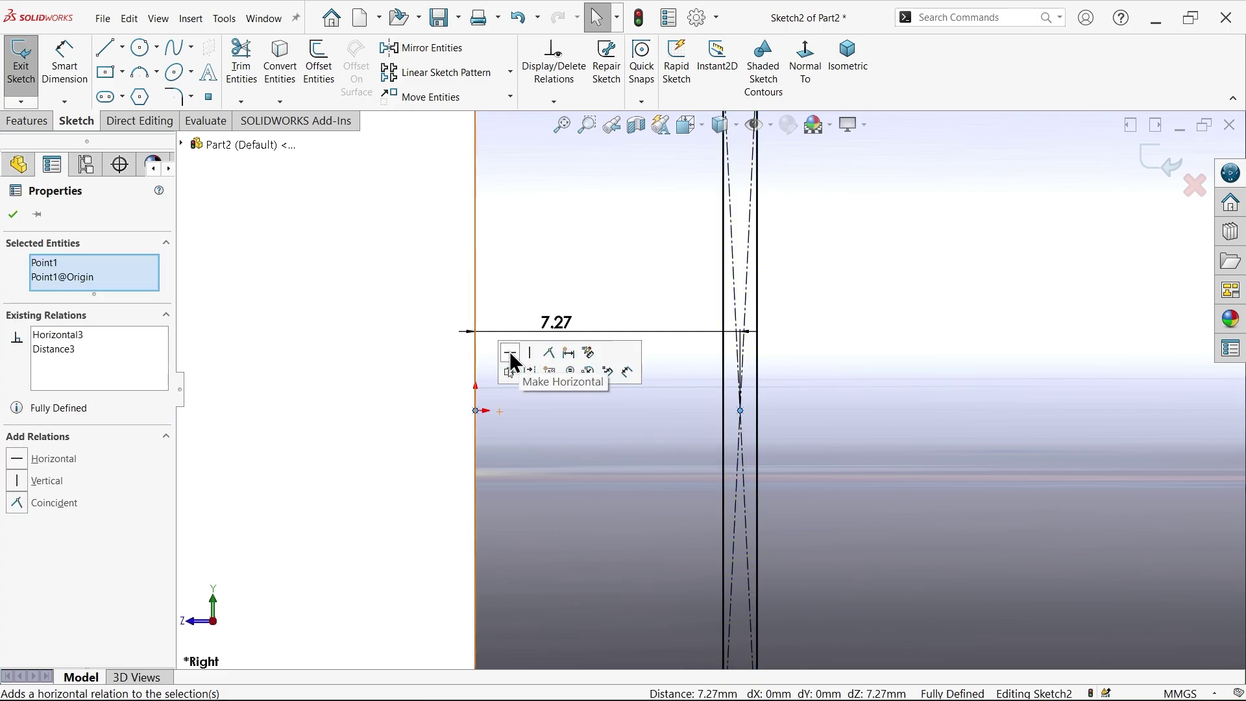
click(420, 379)
scroll(734, 390, up, 3)
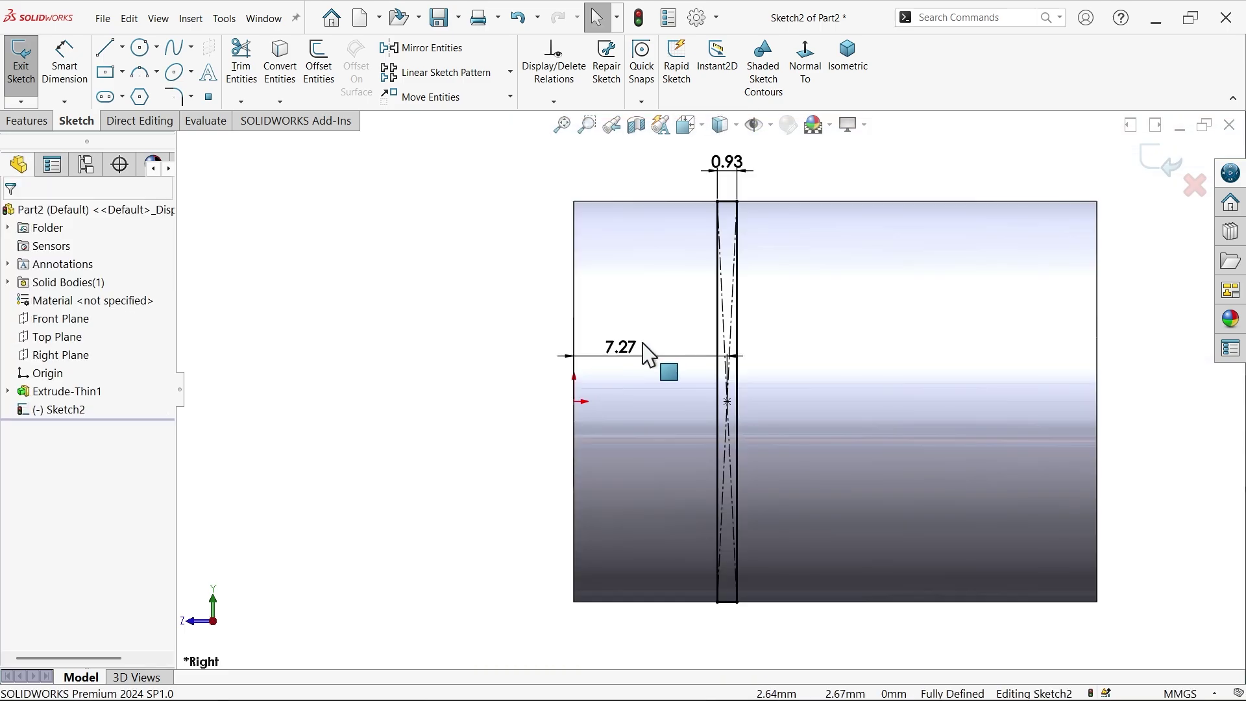
In isometric orientation, start an extruded cut from the rectangle sketch, reverse its direction and set its end condition to Through All
click(848, 76)
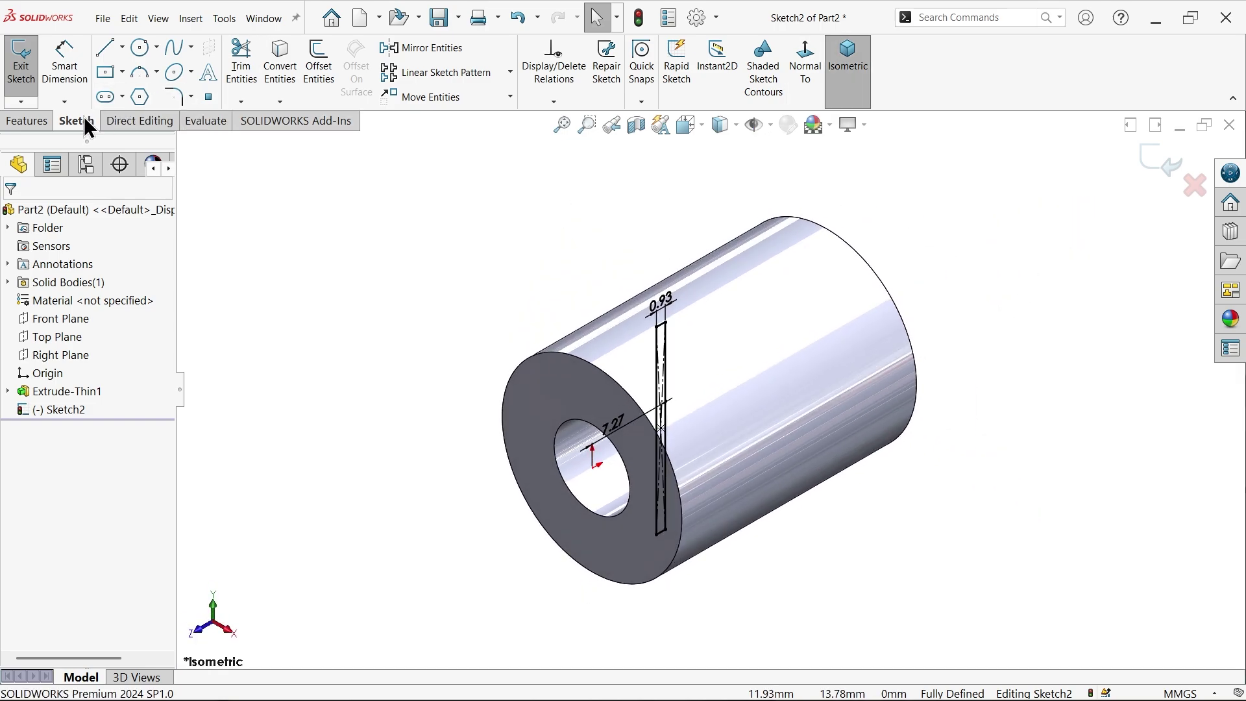
click(37, 121)
click(241, 71)
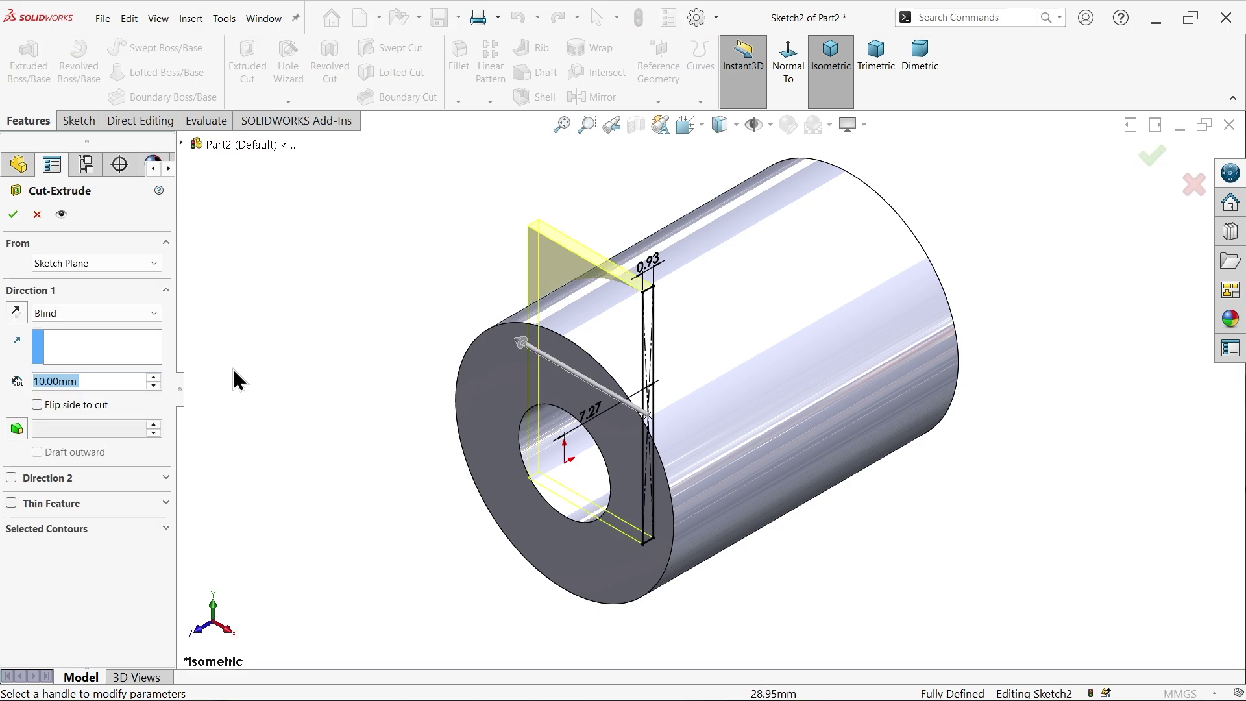
click(16, 312)
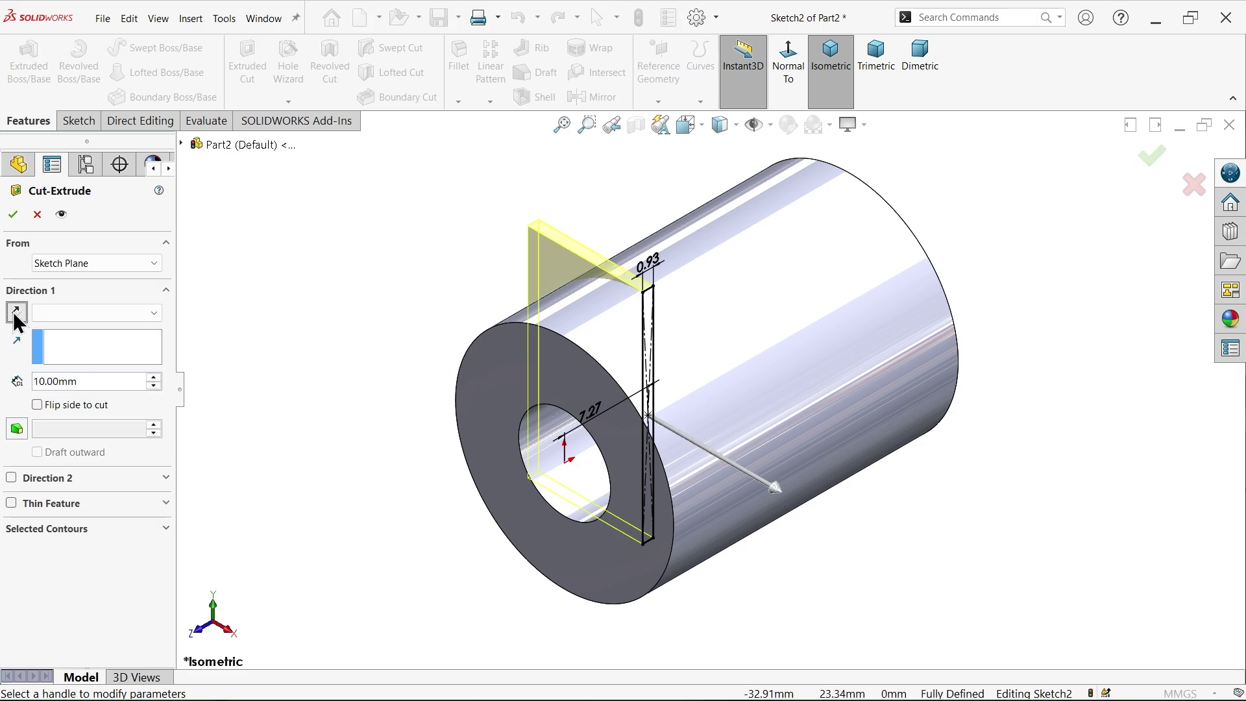
click(70, 314)
click(72, 344)
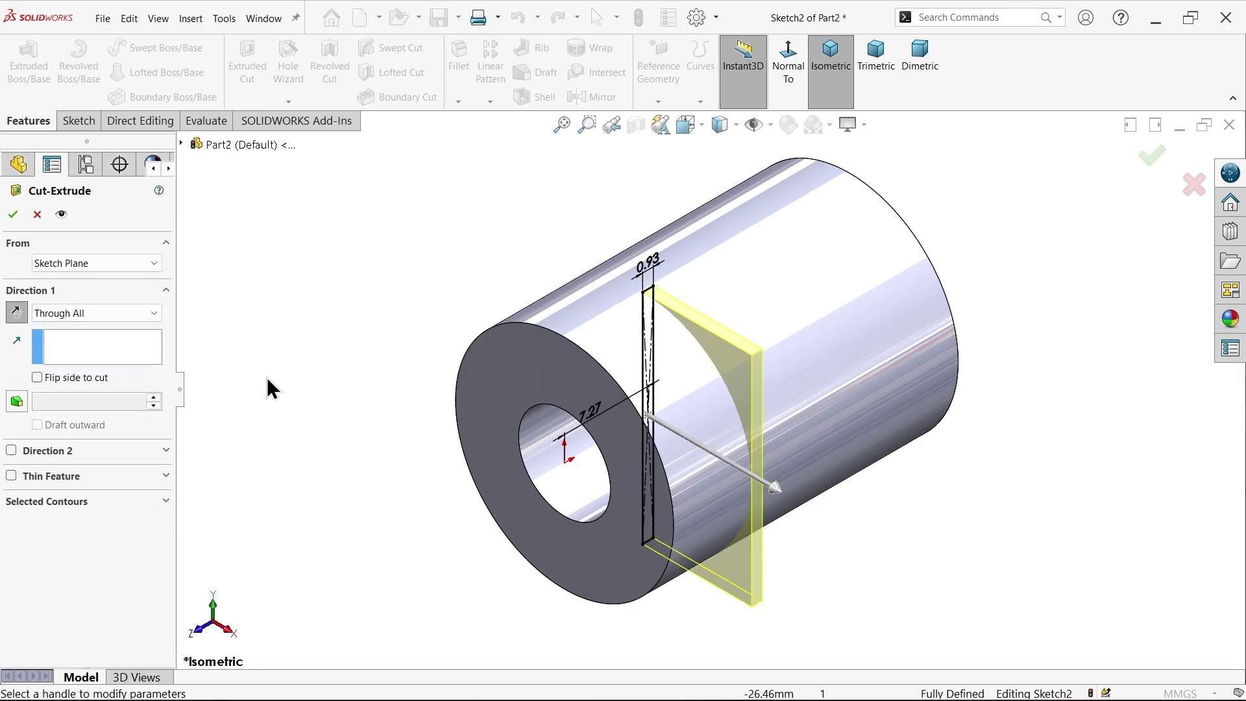
scroll(668, 263, down, 5)
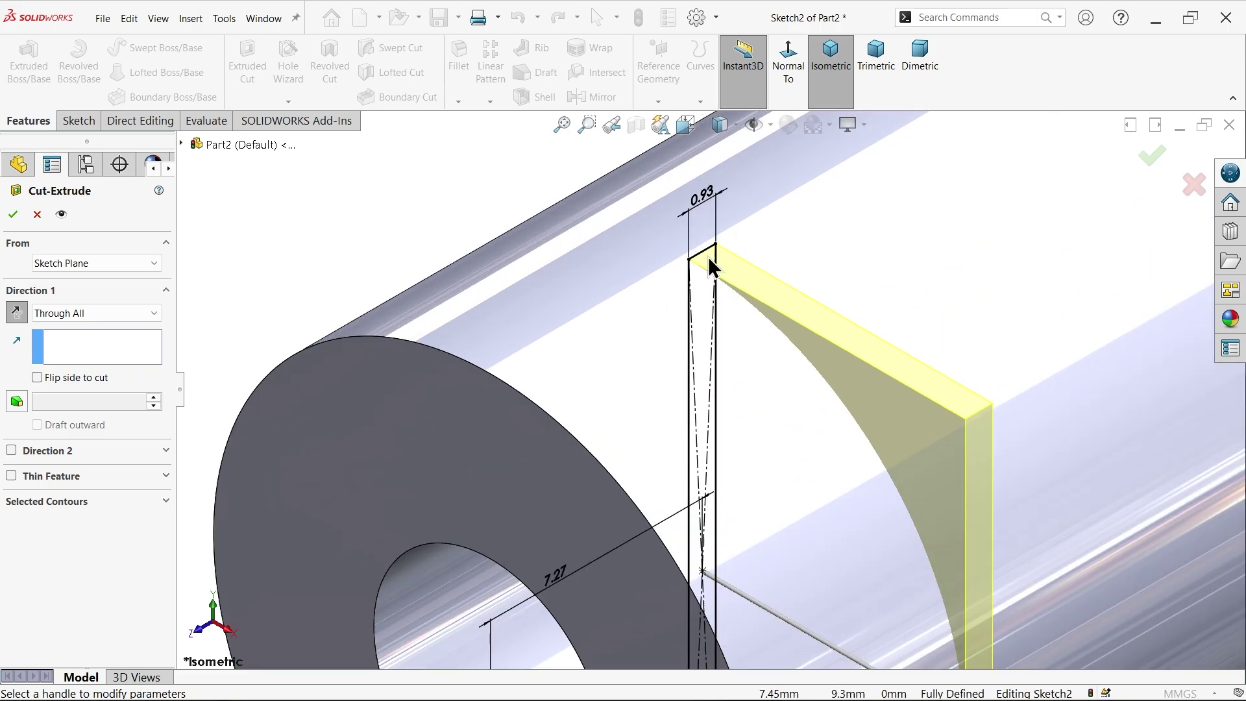
Start the cut at a 0.5 mm offset from the sketch plane and accept it
click(76, 268)
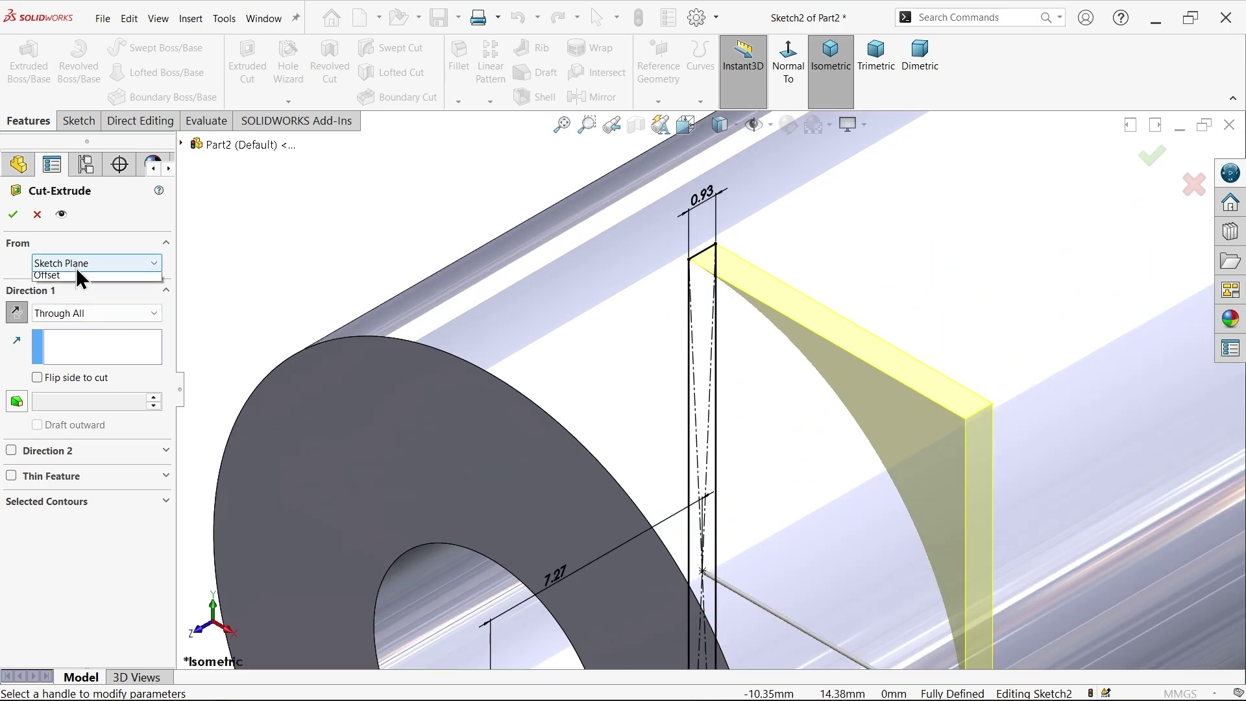
click(65, 318)
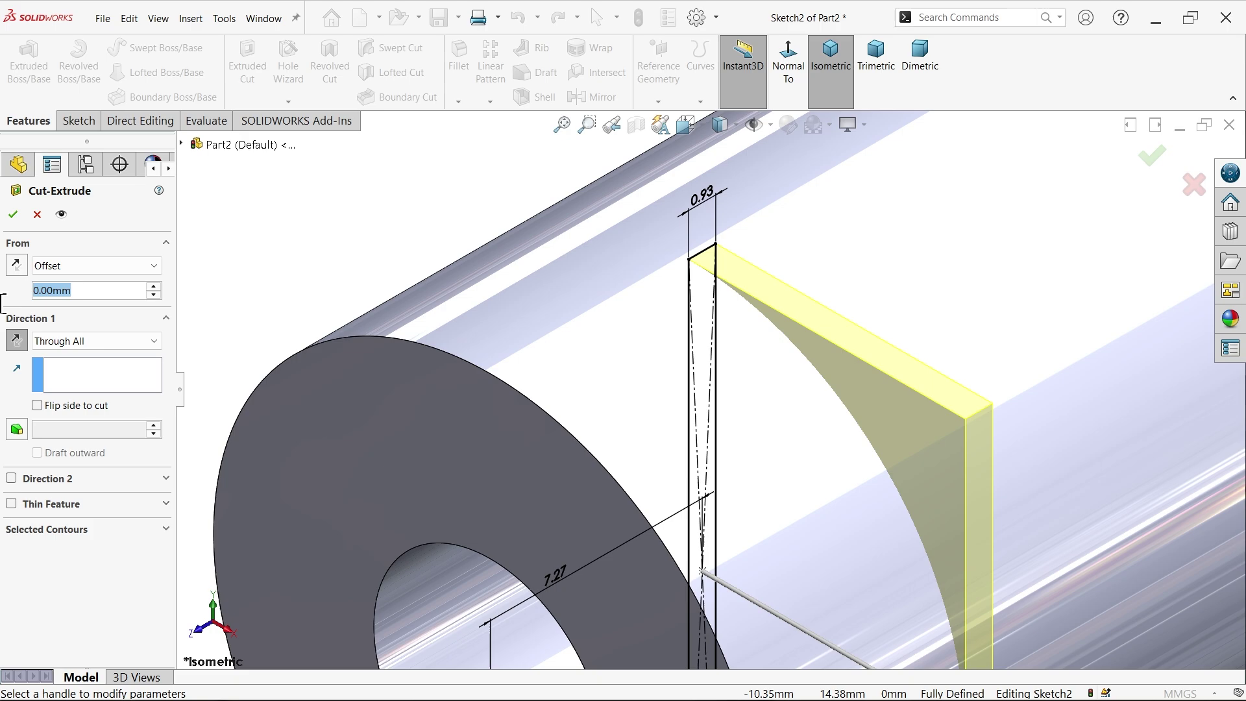
text(0.5)
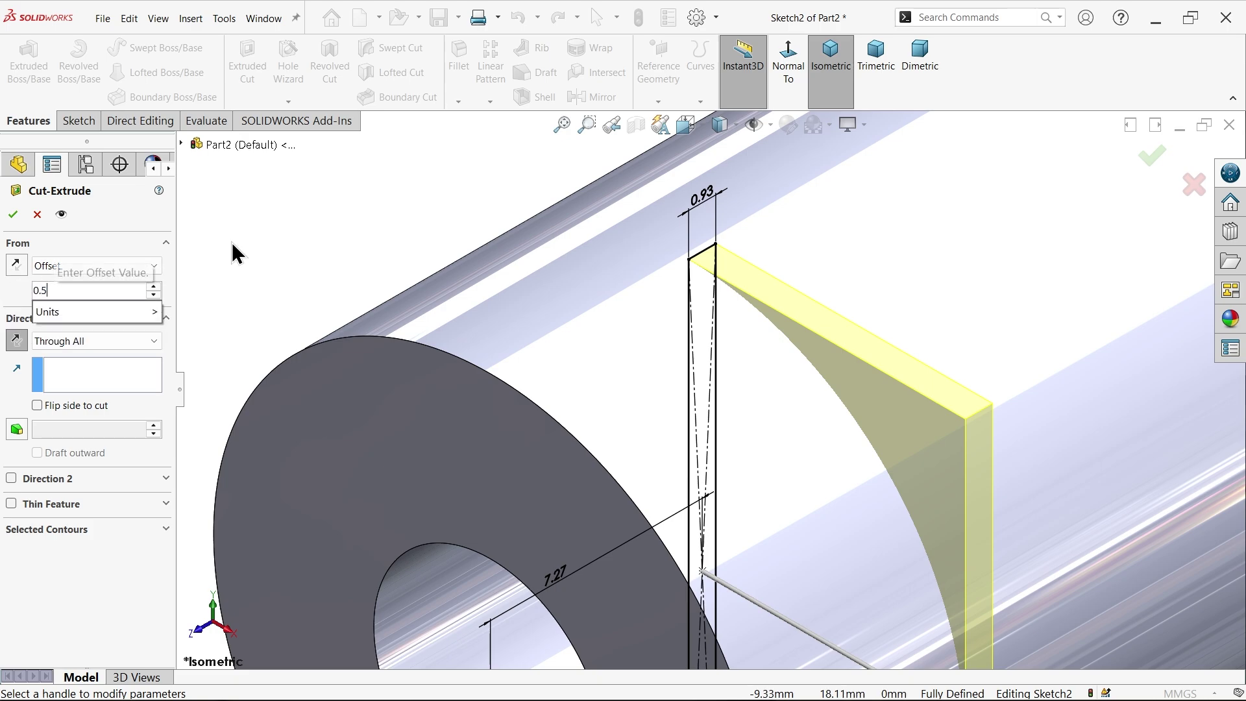
key(Return)
scroll(784, 308, down, 2)
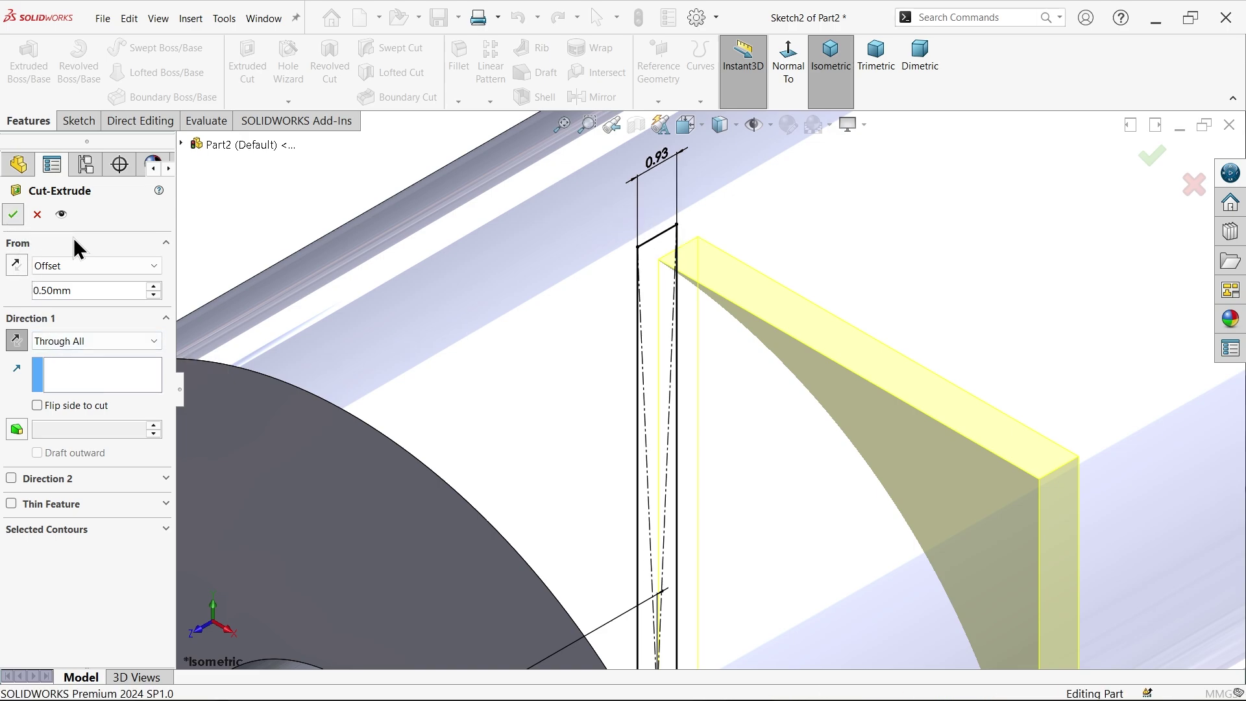
click(14, 216)
key(f)
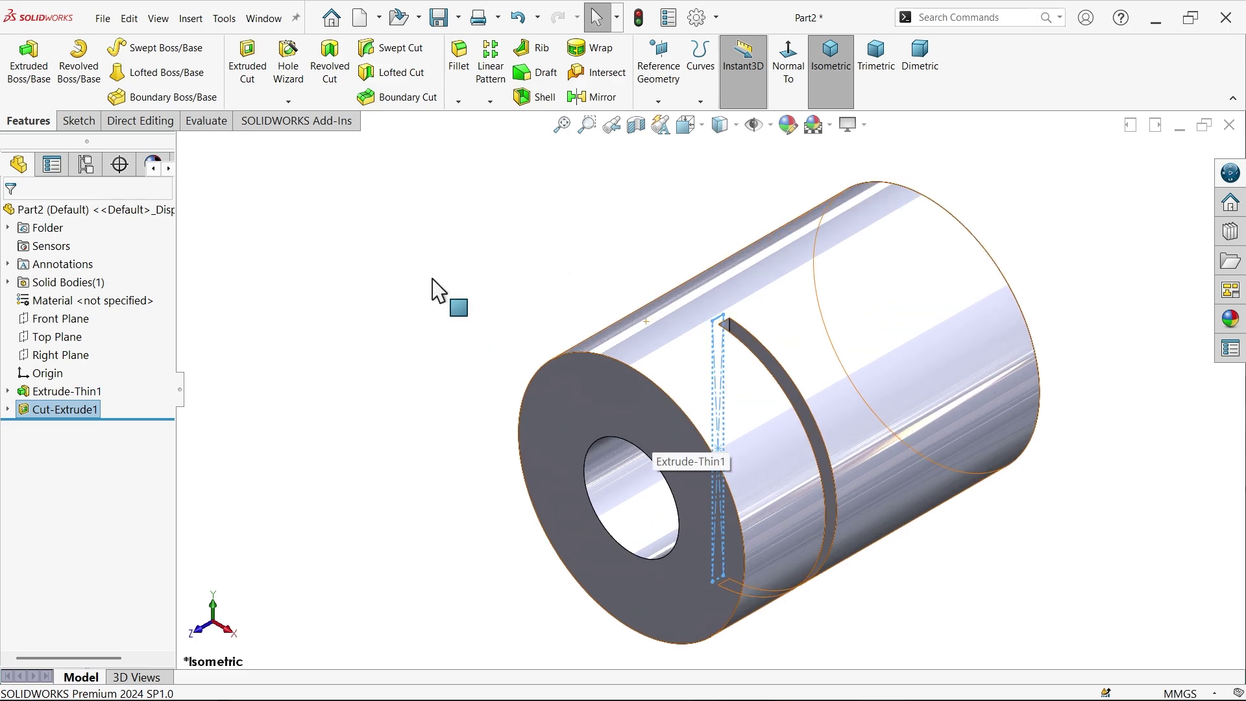
click(436, 289)
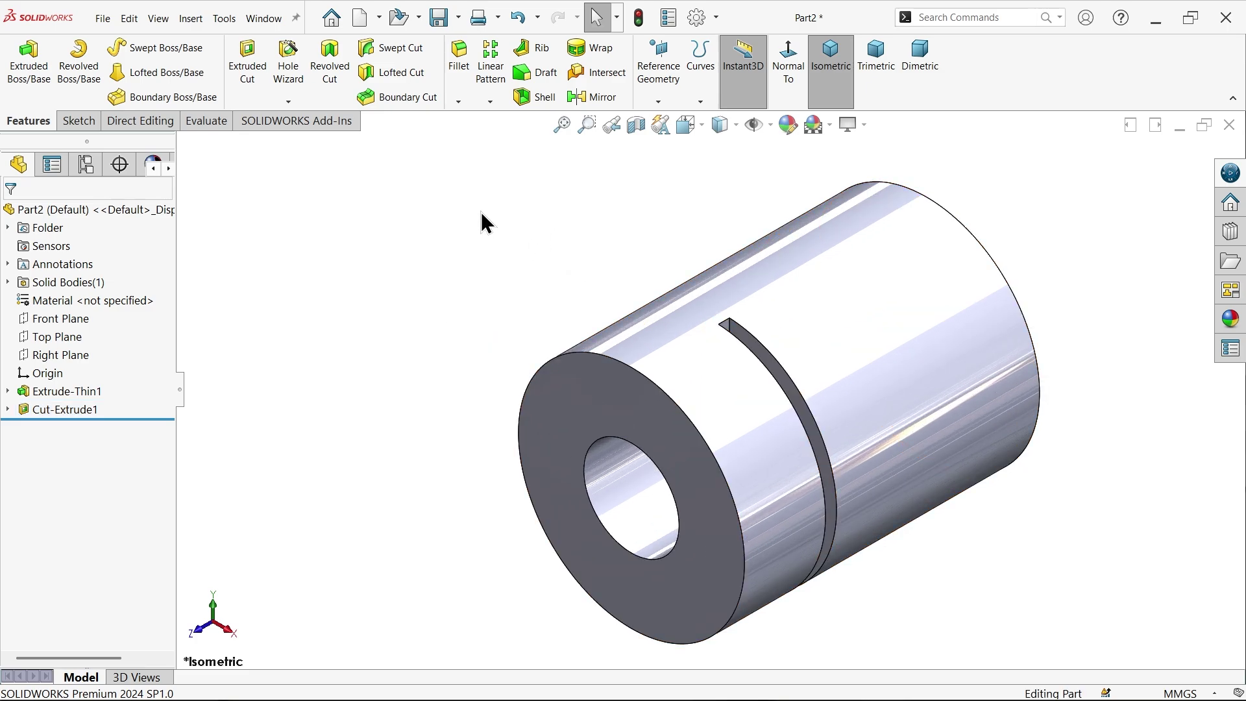
Mirror the slot cut about the Right Plane
click(587, 96)
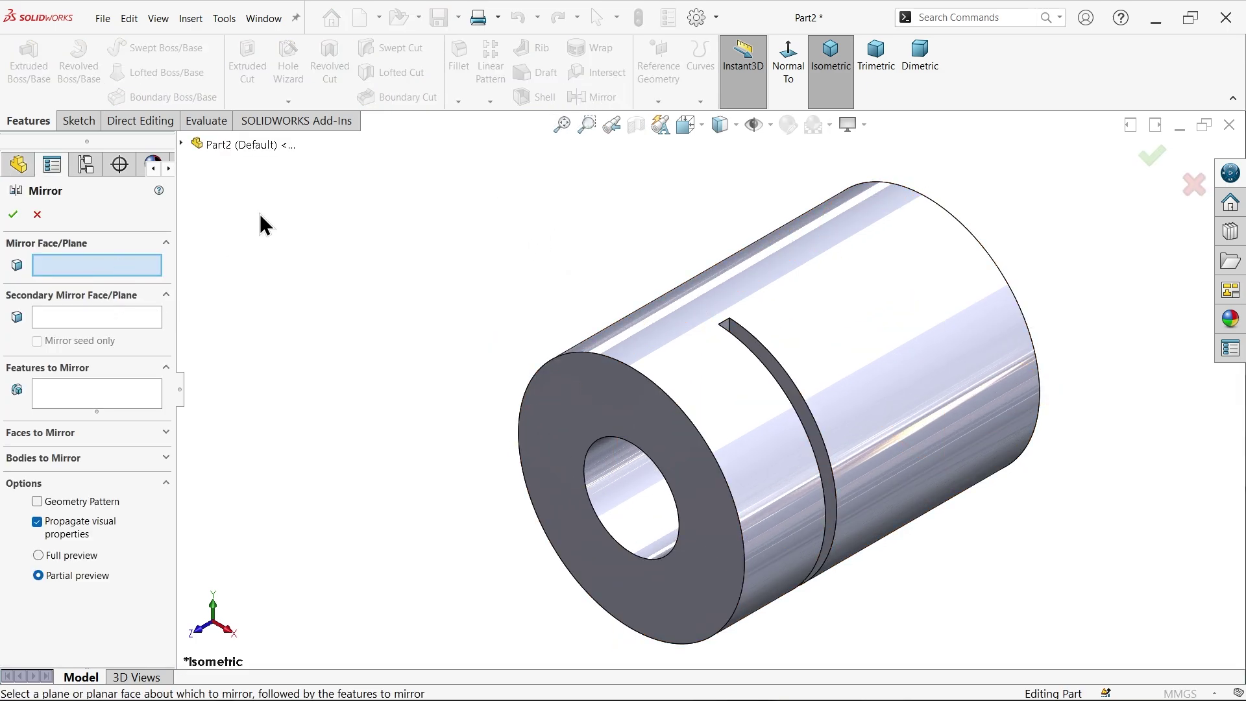
click(189, 146)
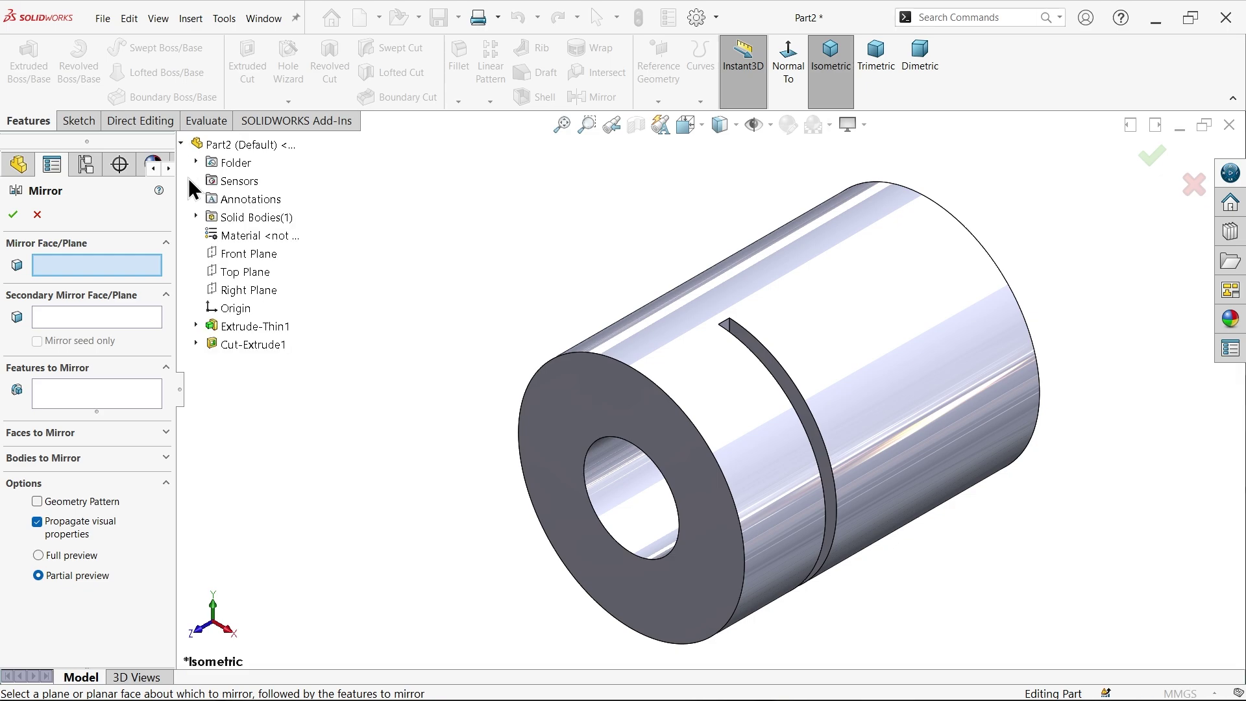
click(247, 285)
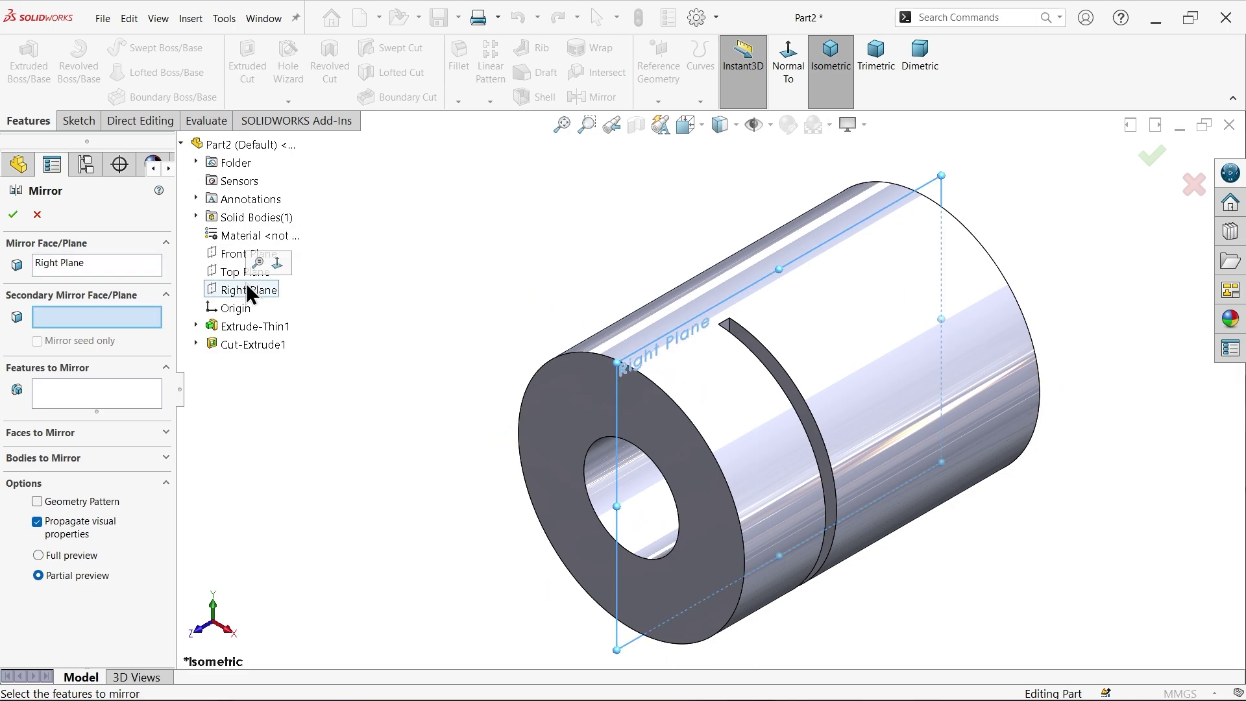
click(73, 392)
scroll(805, 435, down, 5)
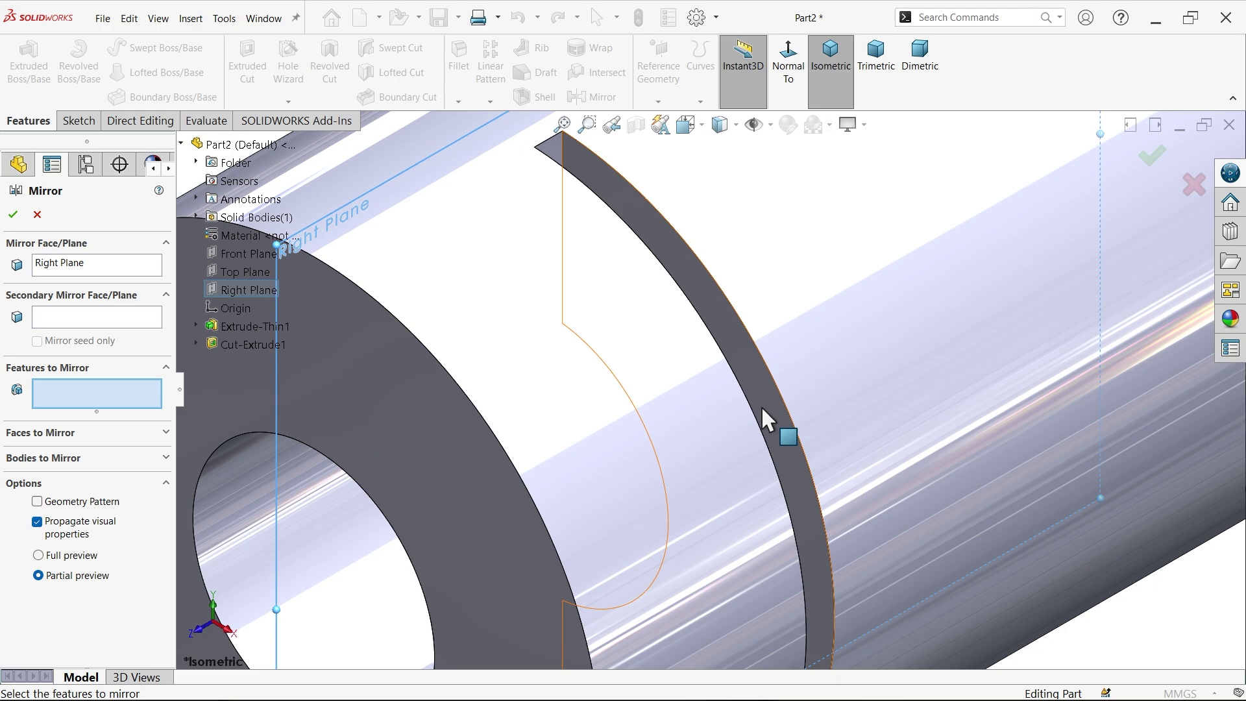
click(771, 407)
scroll(690, 398, up, 5)
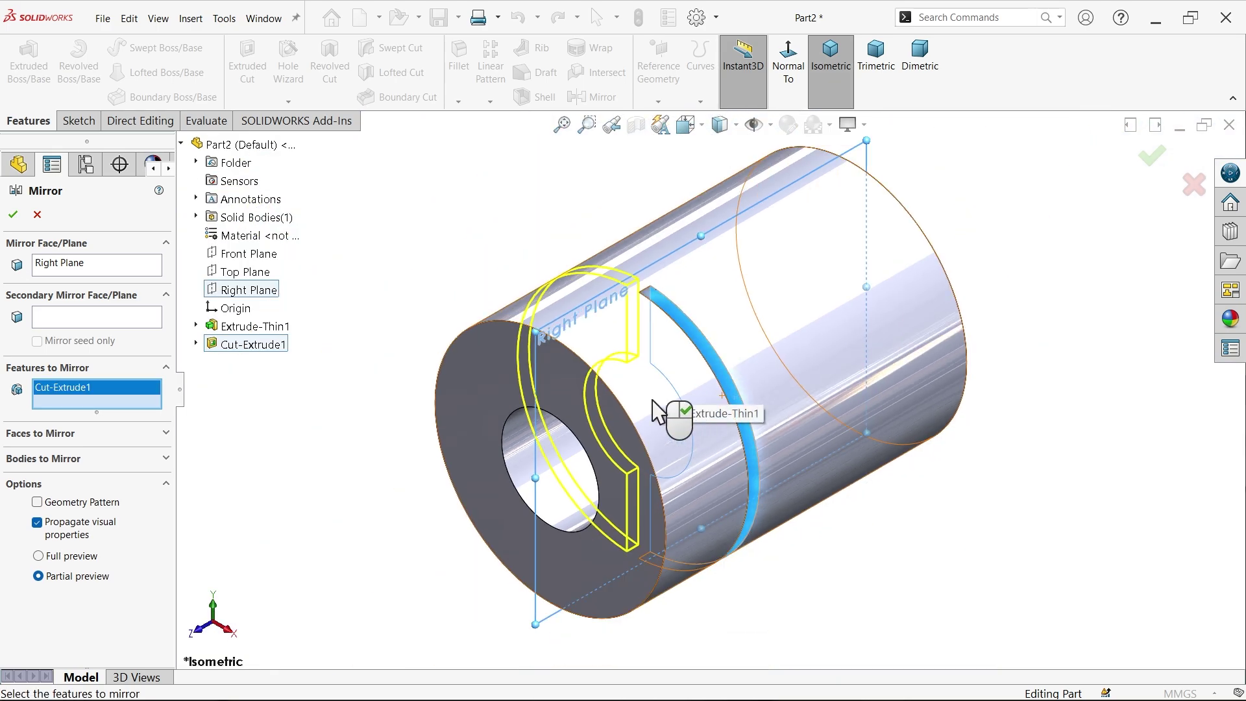
scroll(657, 405, down, 2)
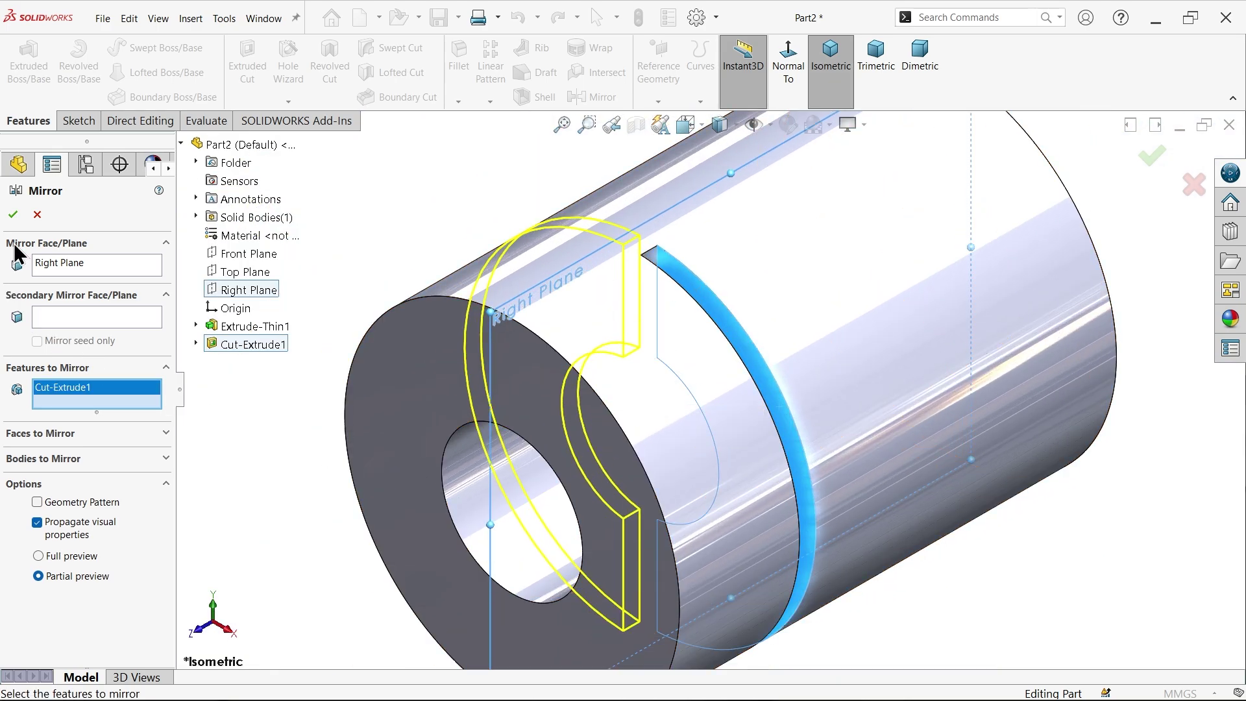
click(13, 215)
Measure the distance between the facing end edges of the two slots at the top of the tube
scroll(672, 286, down, 6)
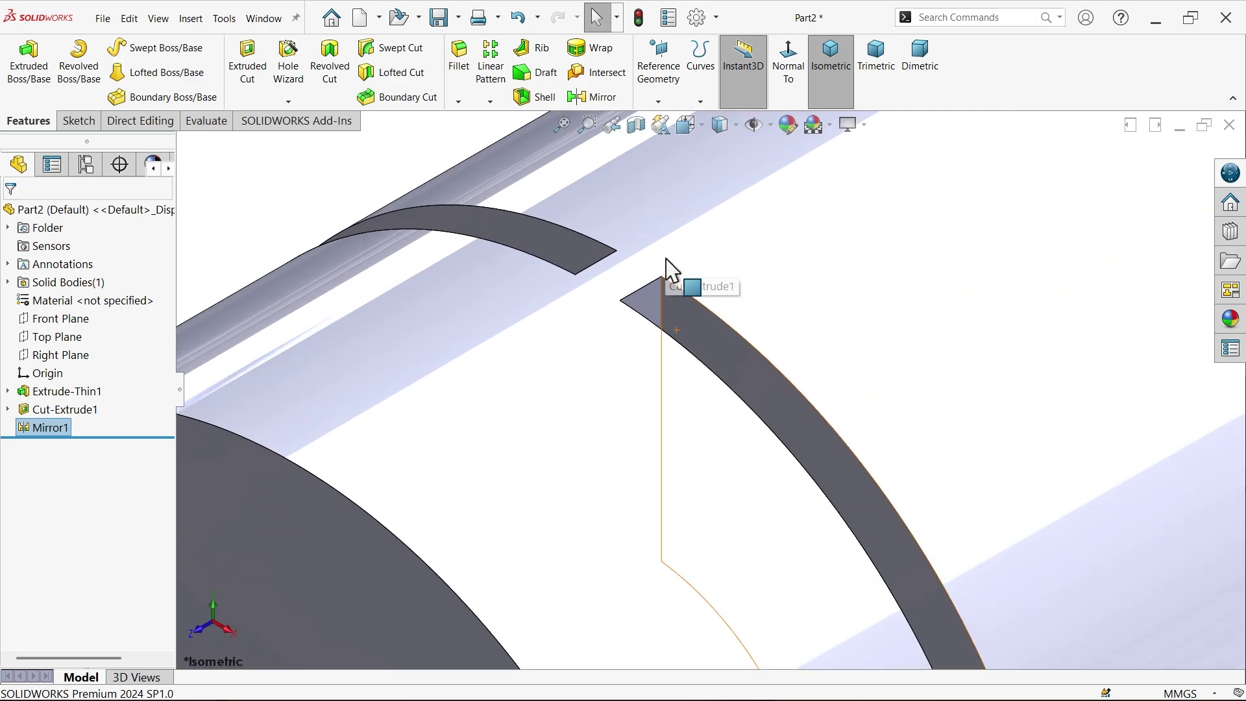
click(651, 302)
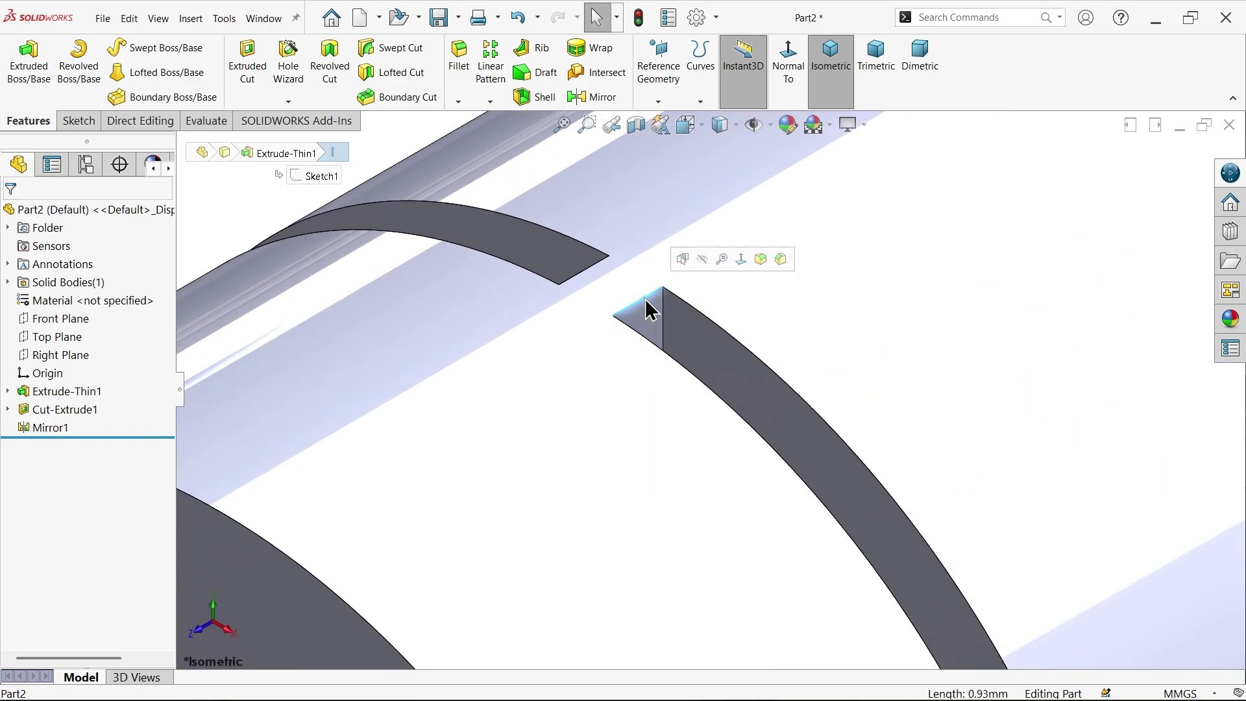
click(588, 283)
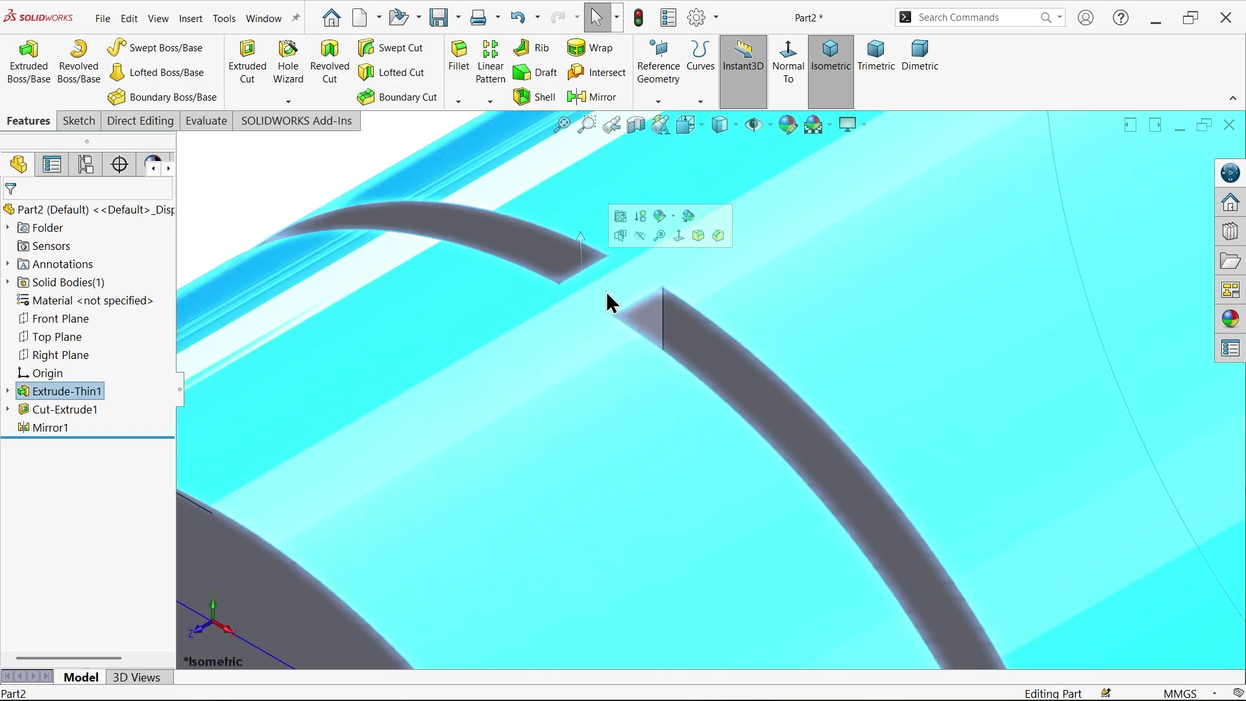
click(633, 322)
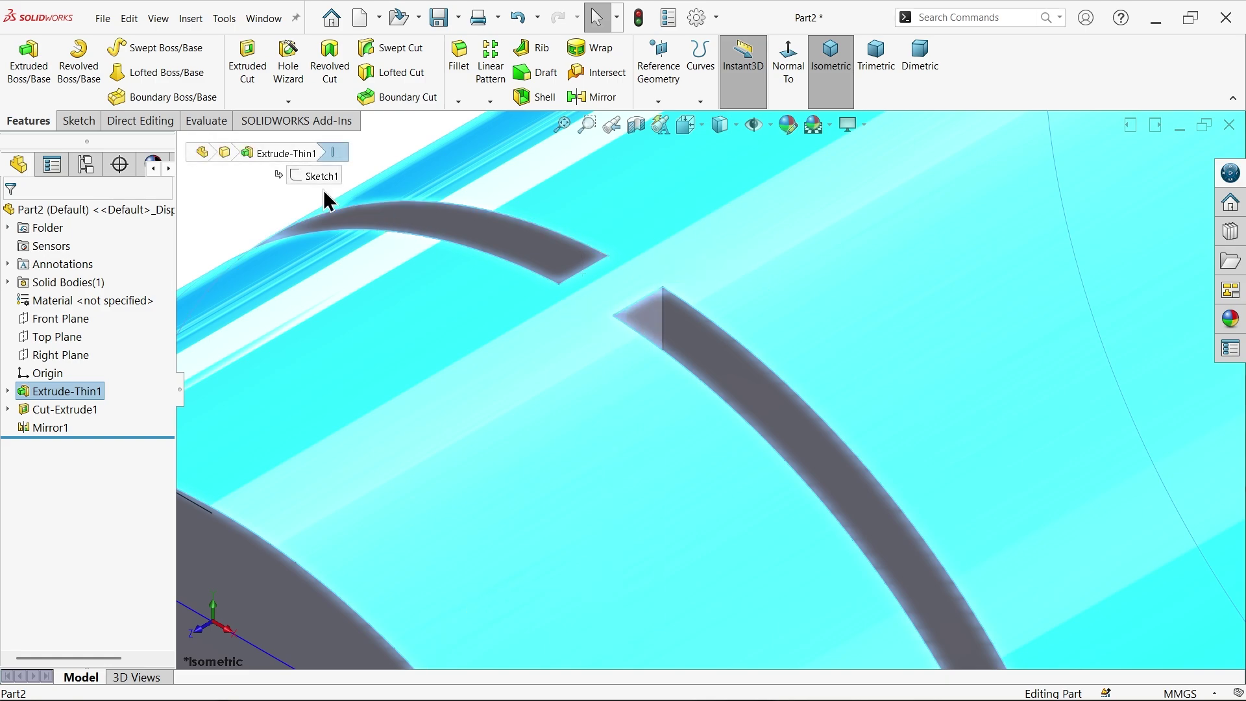
click(633, 304)
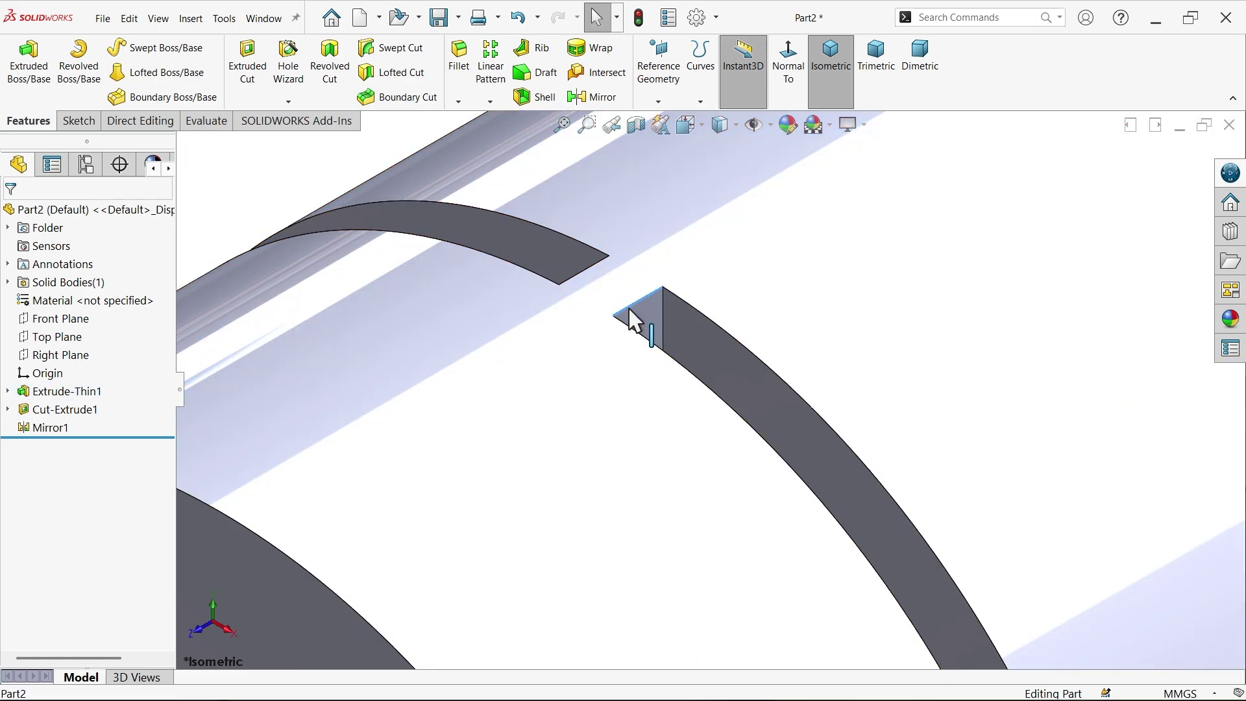
ctrl+click(588, 276)
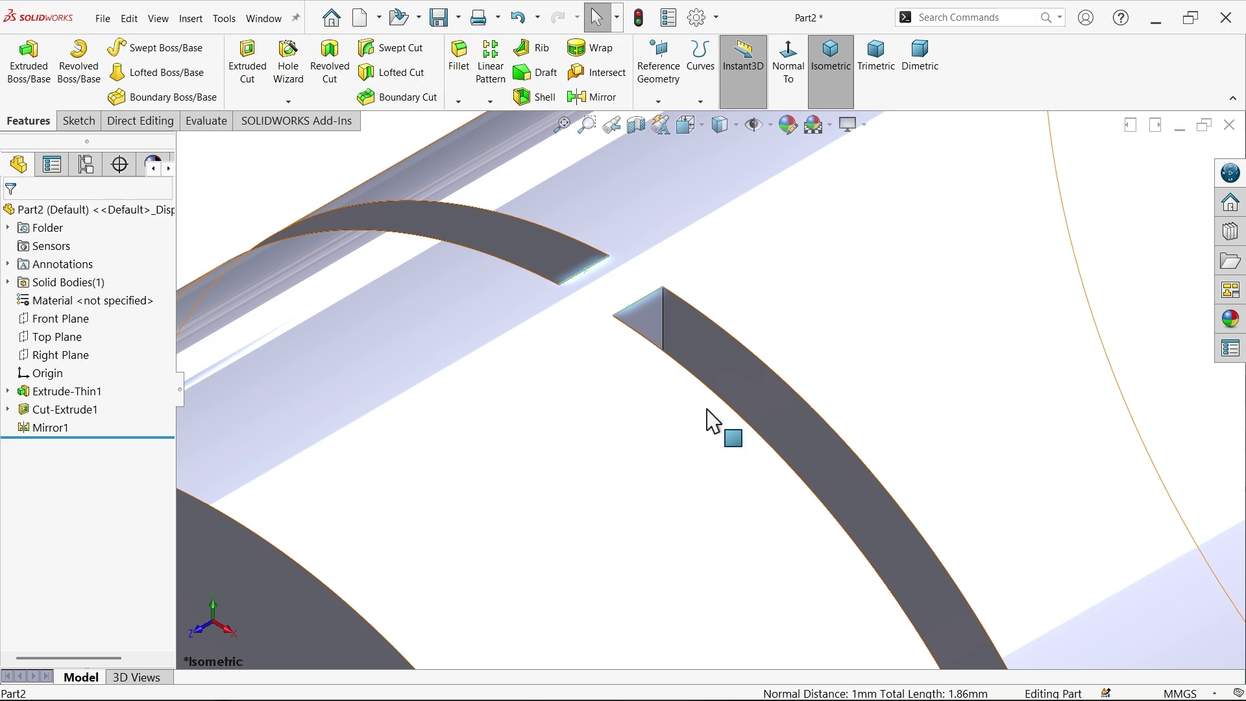
key(f)
click(499, 272)
Show the temporary axes so that the tube's centre axis can be selected
scroll(668, 370, down, 6)
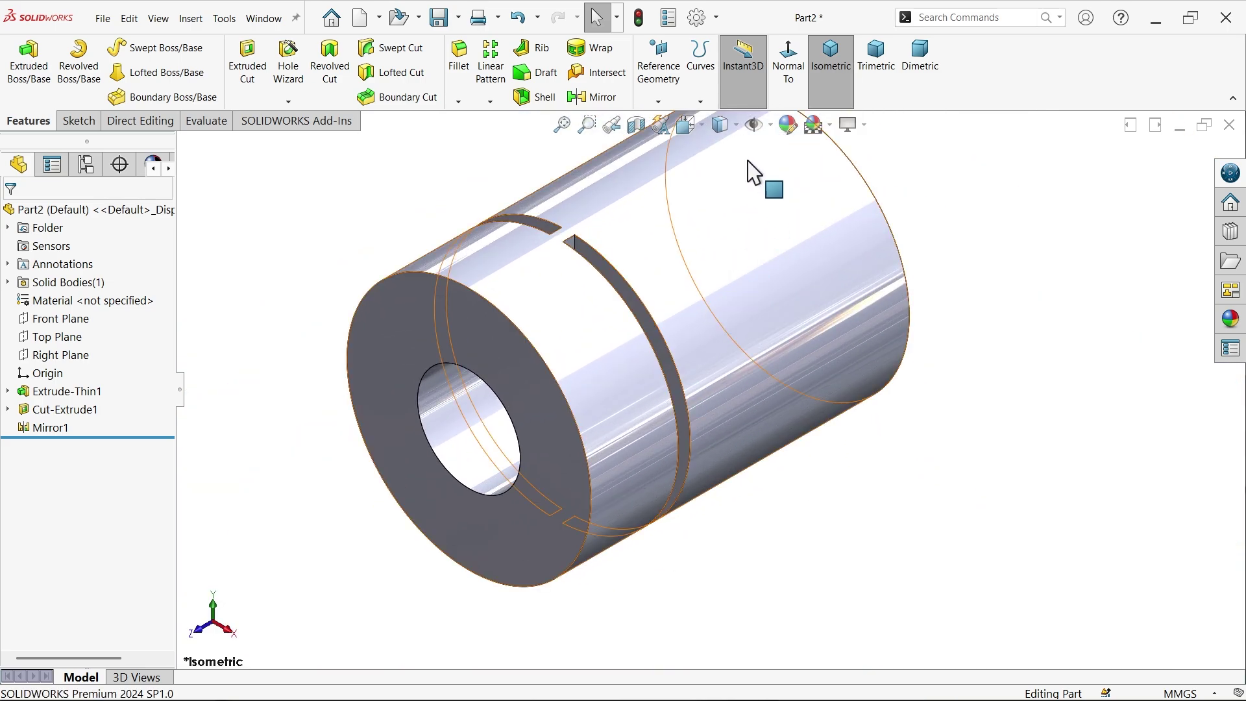
click(771, 127)
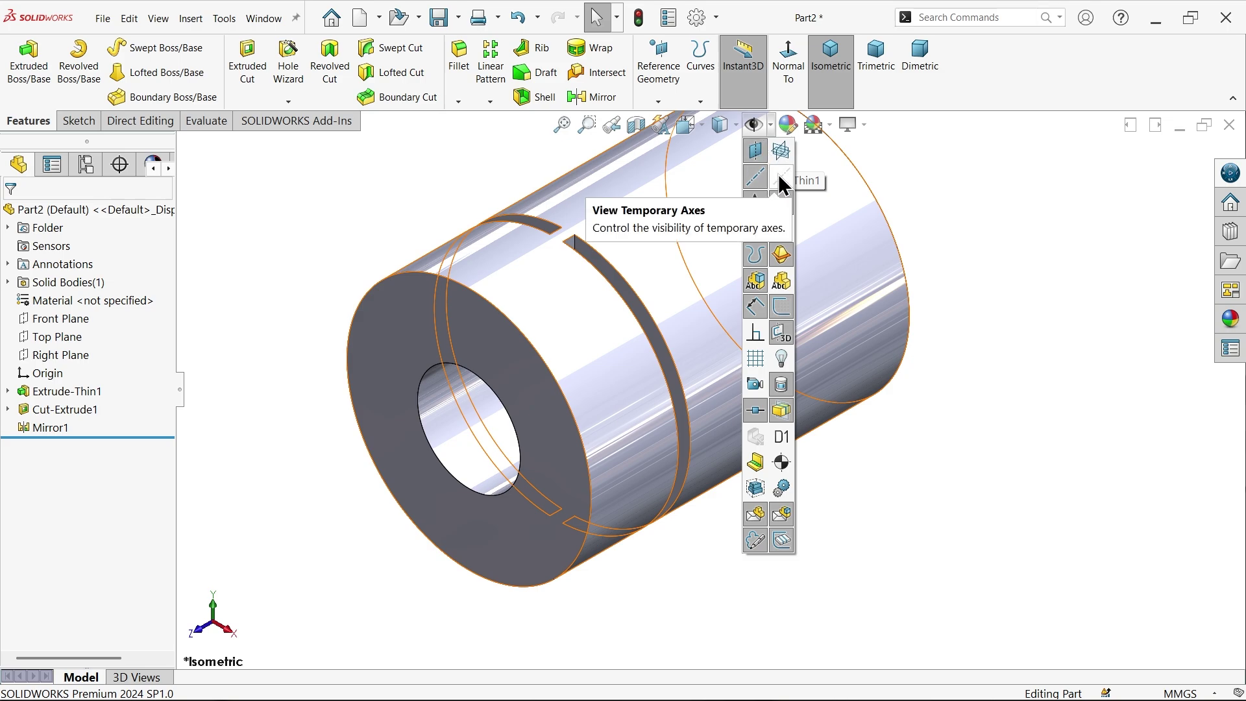
click(780, 176)
scroll(700, 280, up, 1)
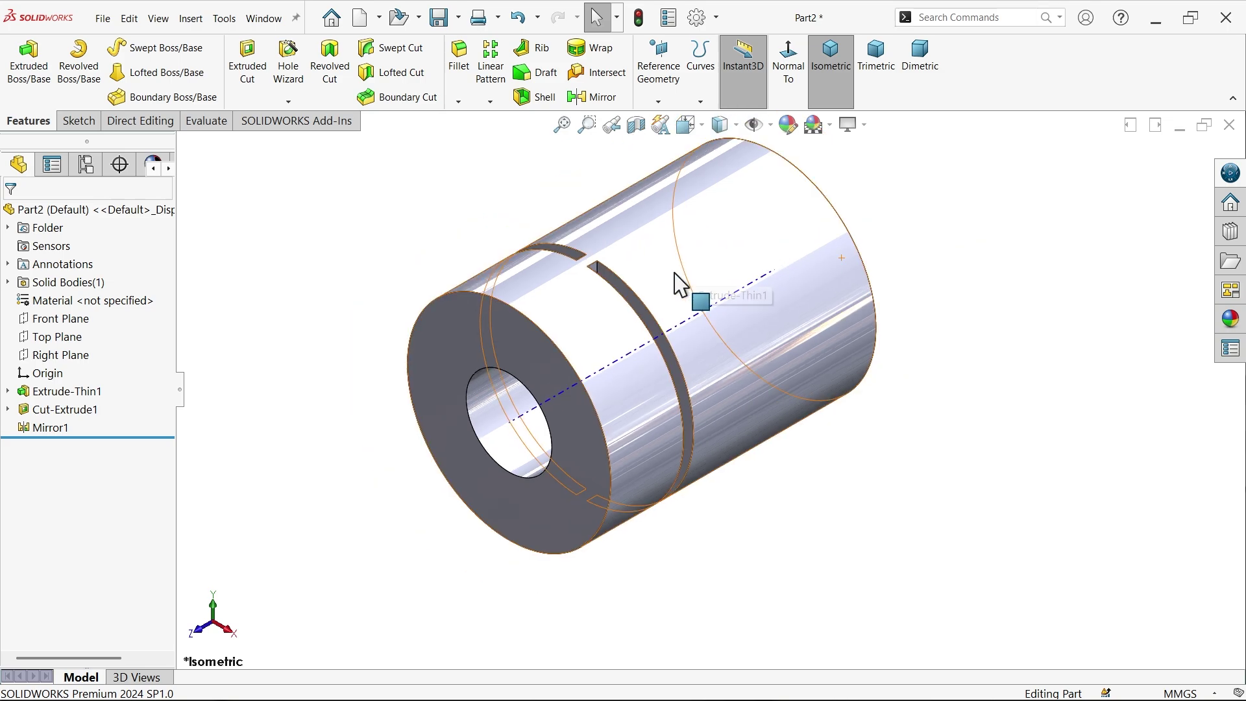
scroll(677, 280, down, 2)
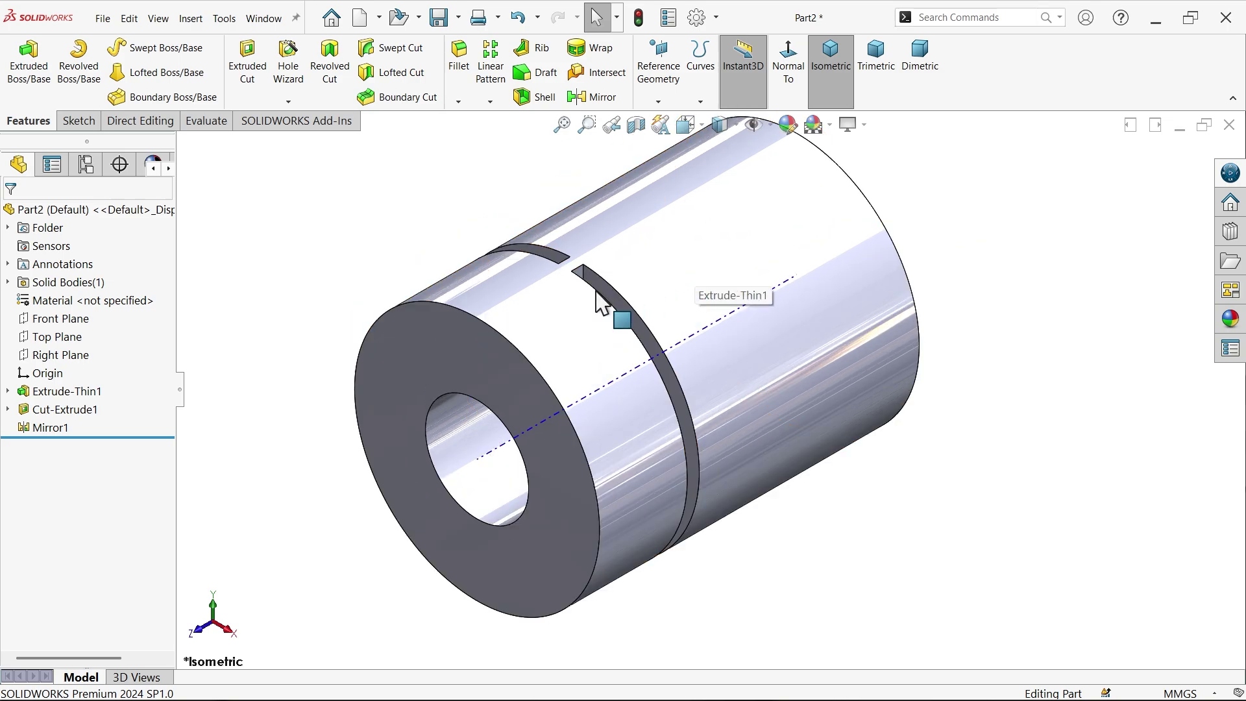
Start a linear pattern along the tube's temporary axis with 3.72 mm spacing and 2 instances
click(493, 88)
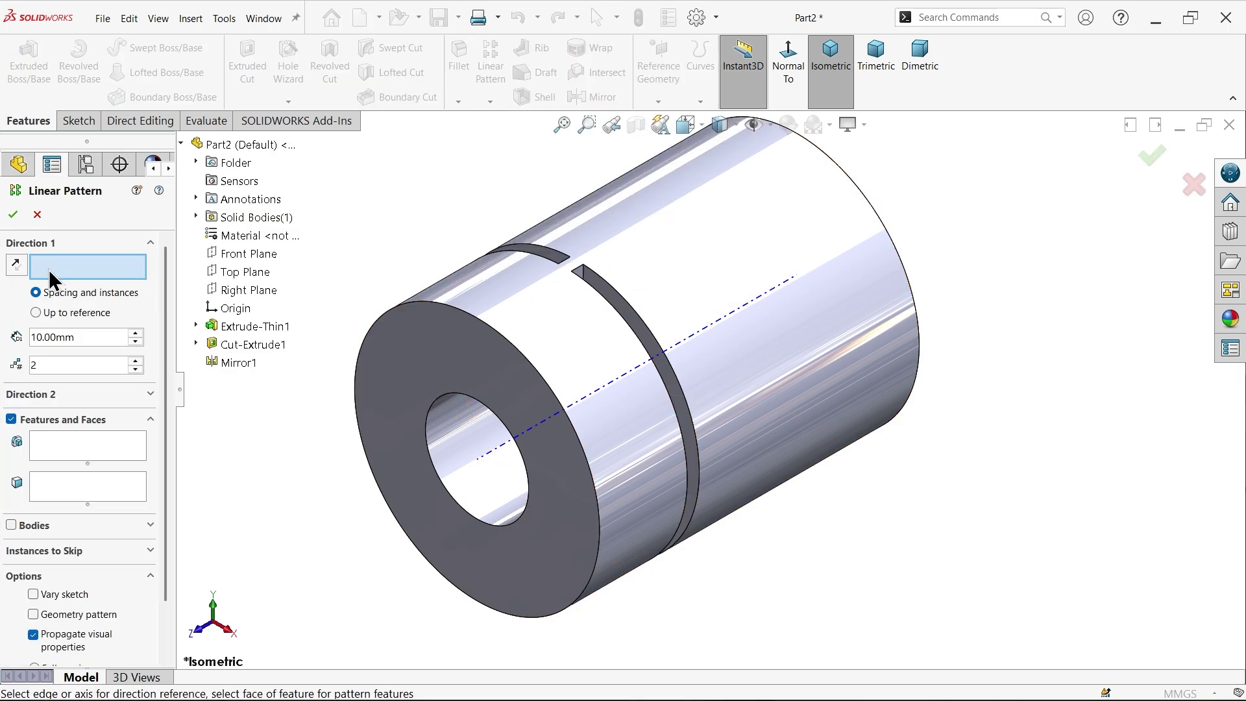
click(502, 449)
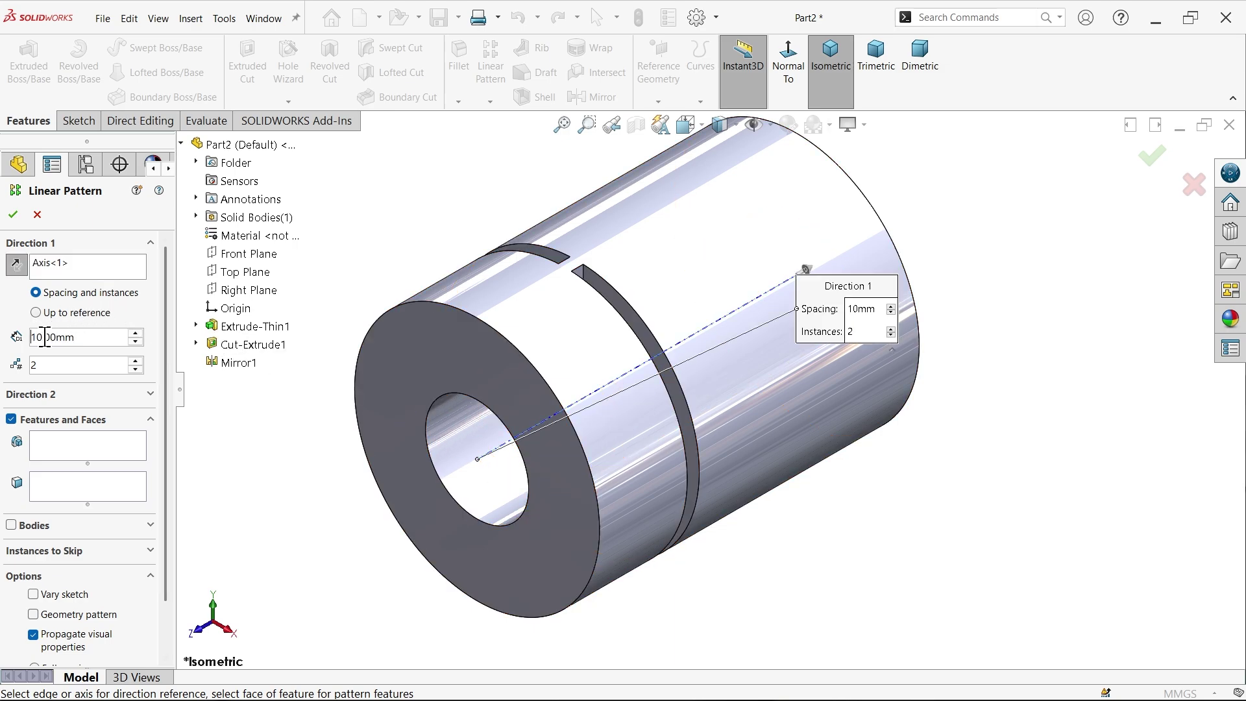
text(3)
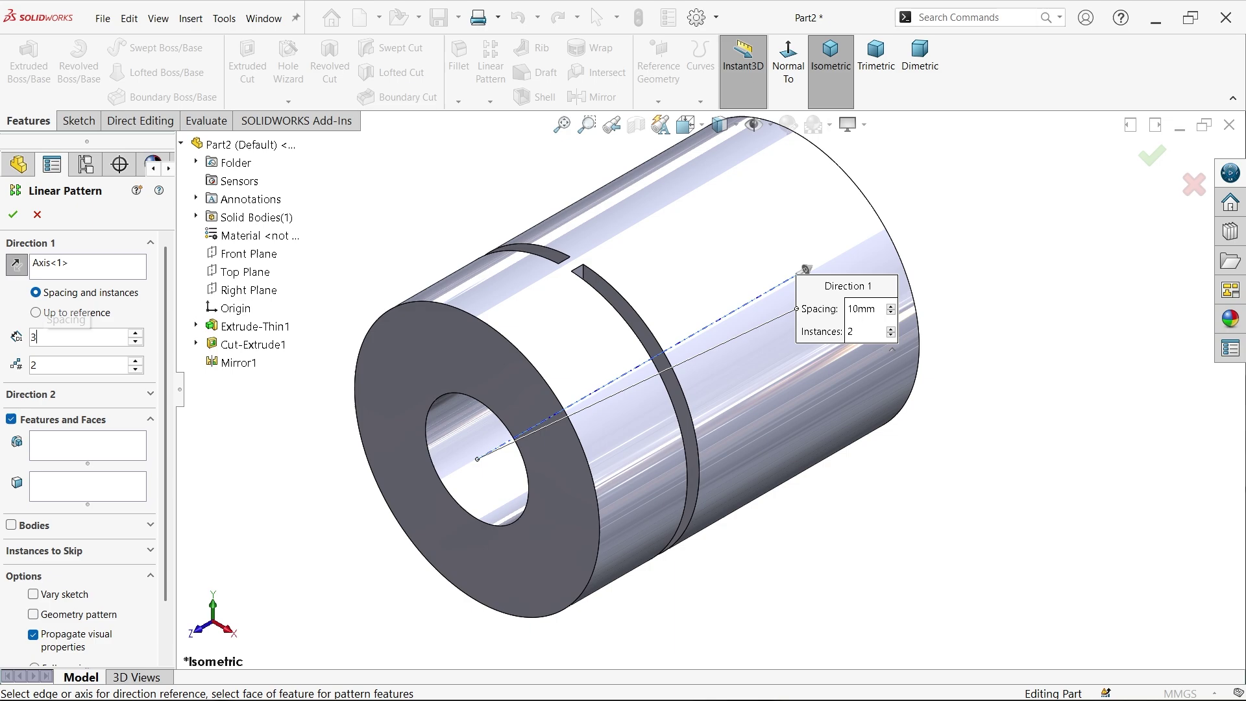
text(.72)
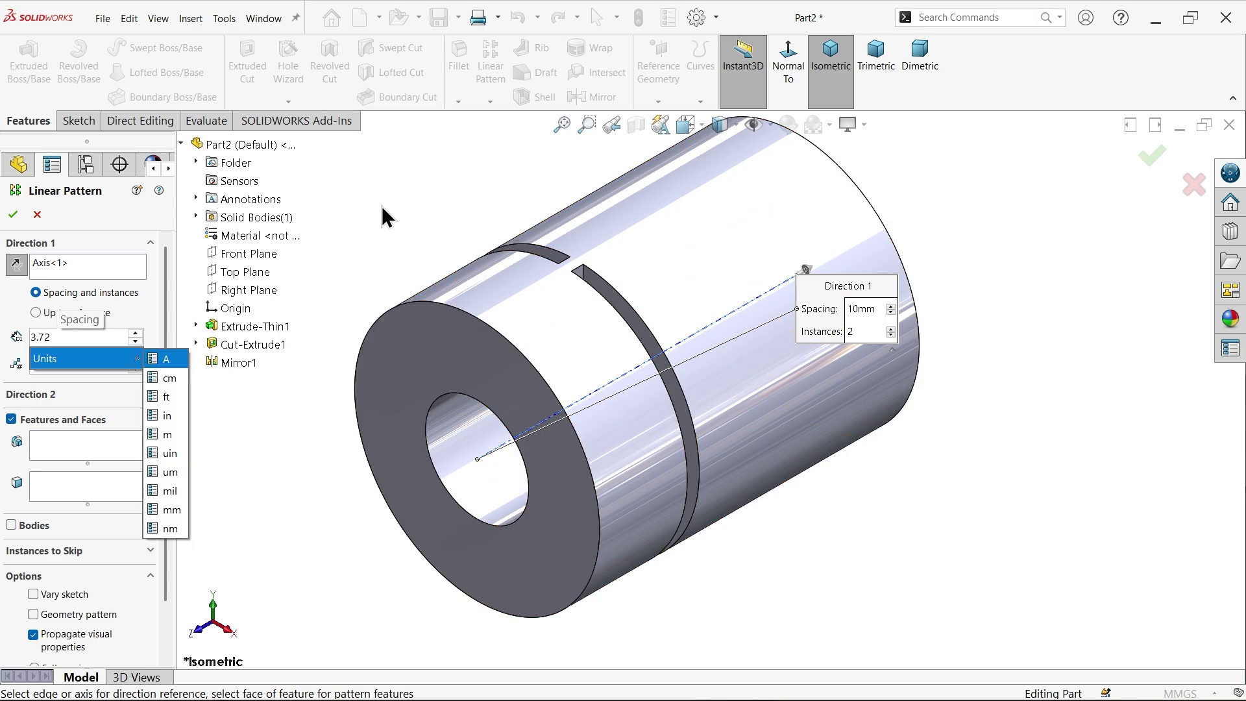
key(Return)
Select the slot cut and its mirrored copy as the features to pattern and accept the linear pattern
click(73, 456)
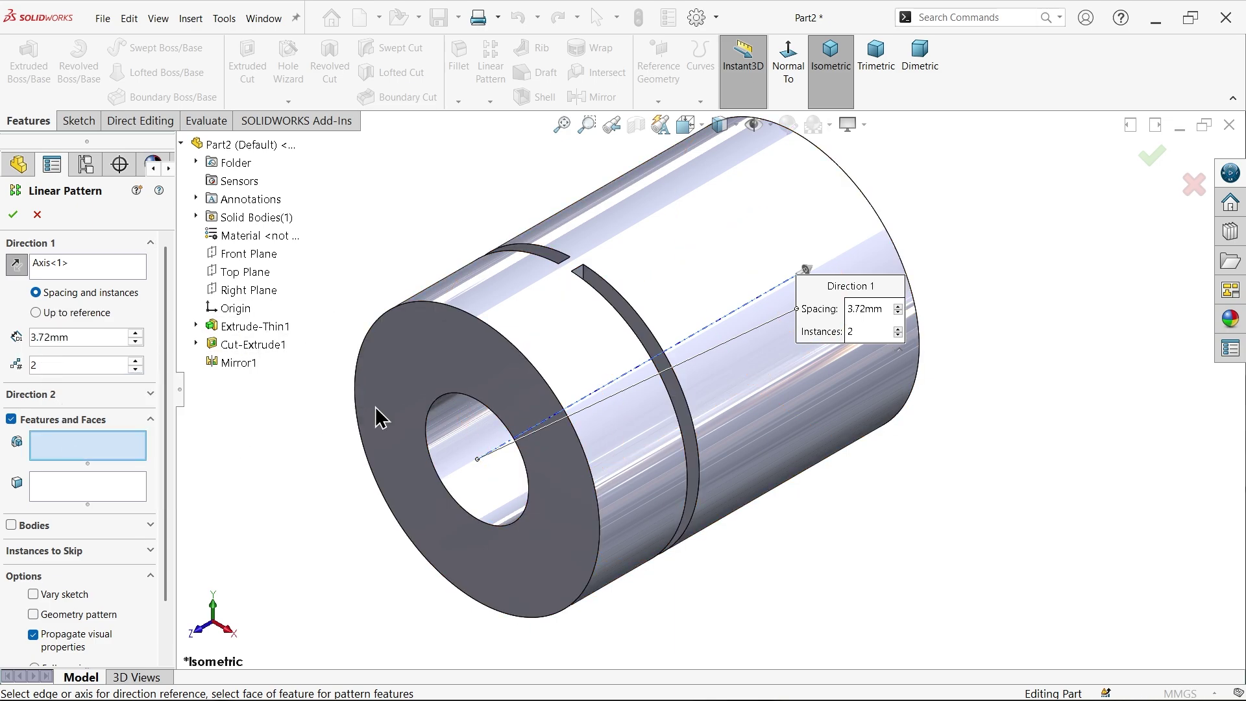
scroll(570, 306, down, 5)
click(672, 285)
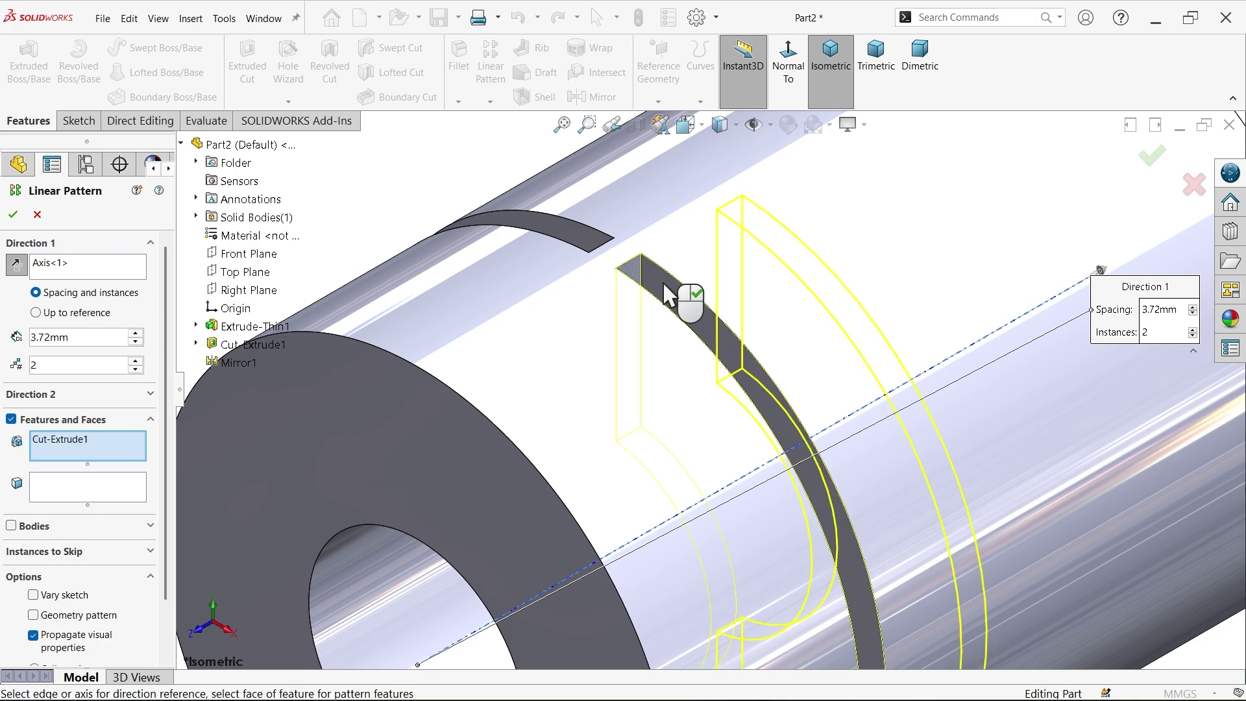
click(598, 245)
scroll(675, 275, up, 4)
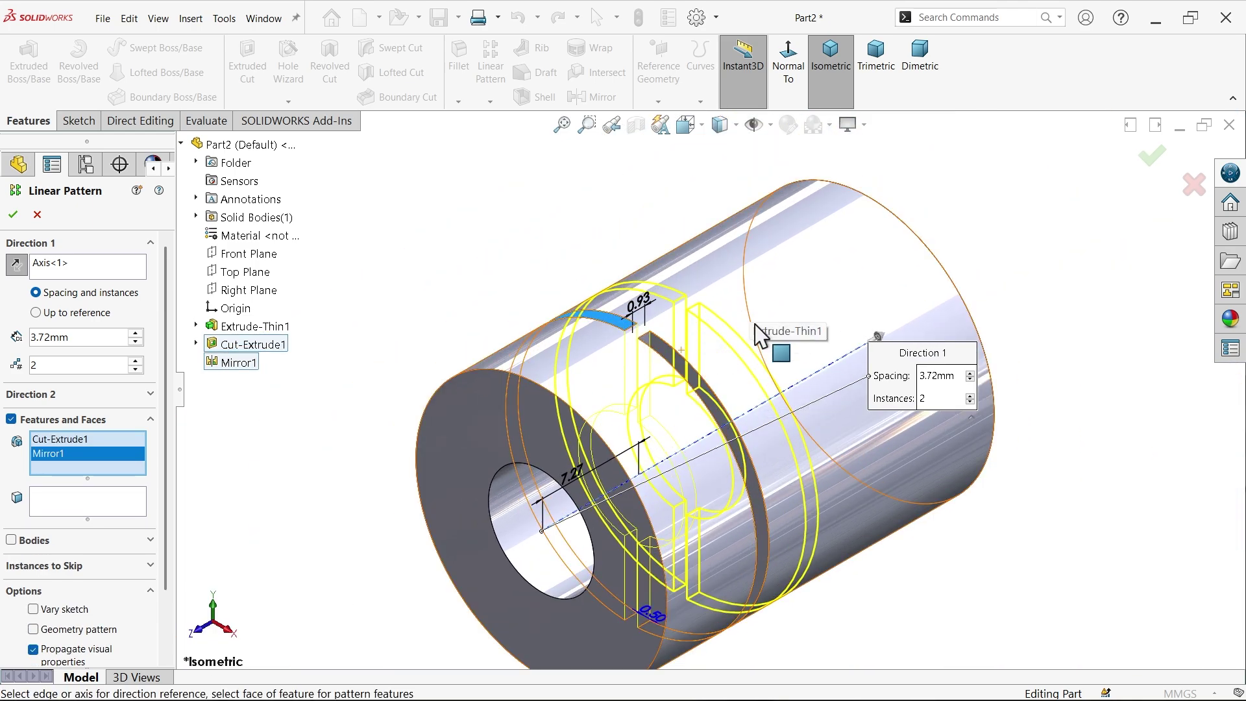
click(14, 216)
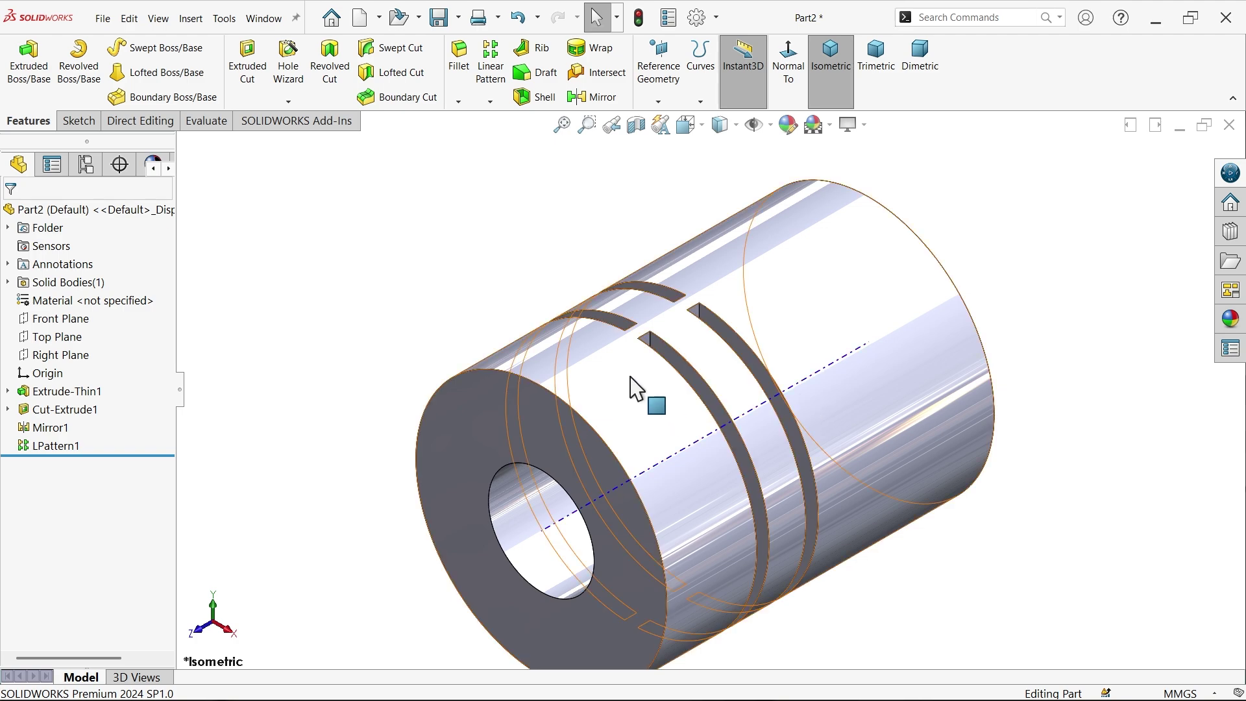
Switch to the coupling drawing in the image viewer and examine the slot spacings and orientations in its front and section views
key(alt+Tab)
scroll(490, 474, down, 3)
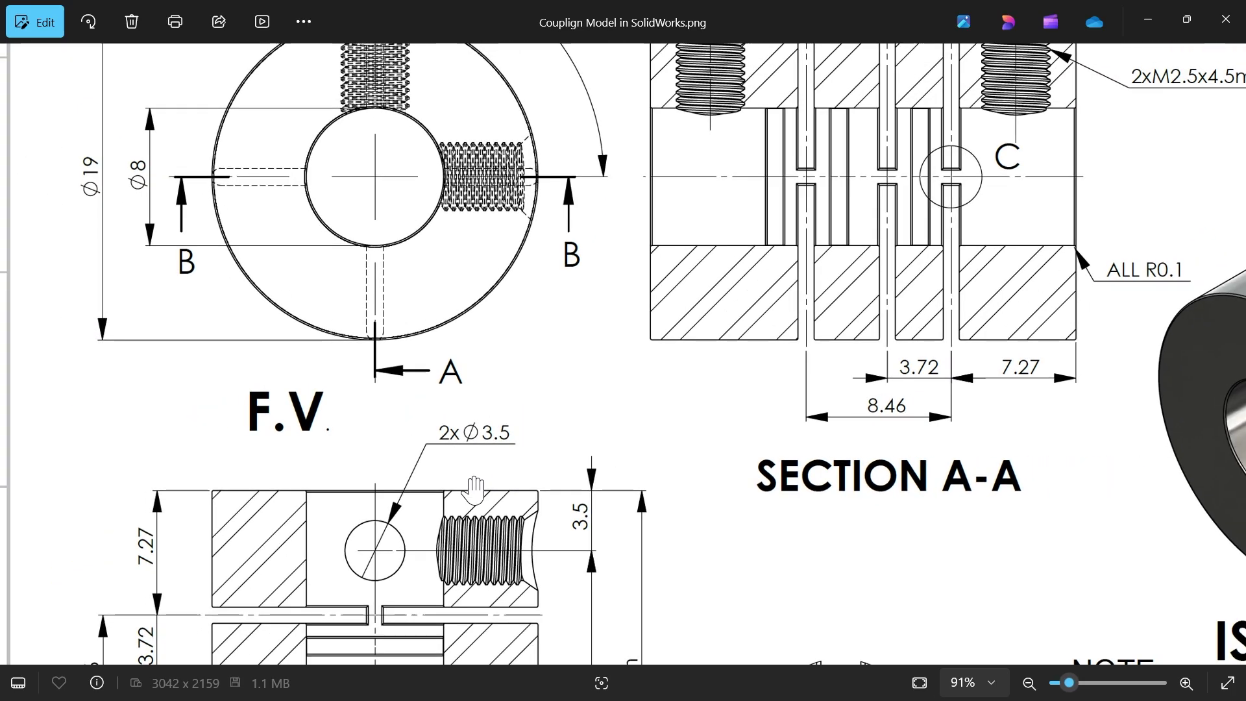
scroll(400, 397, up, 1)
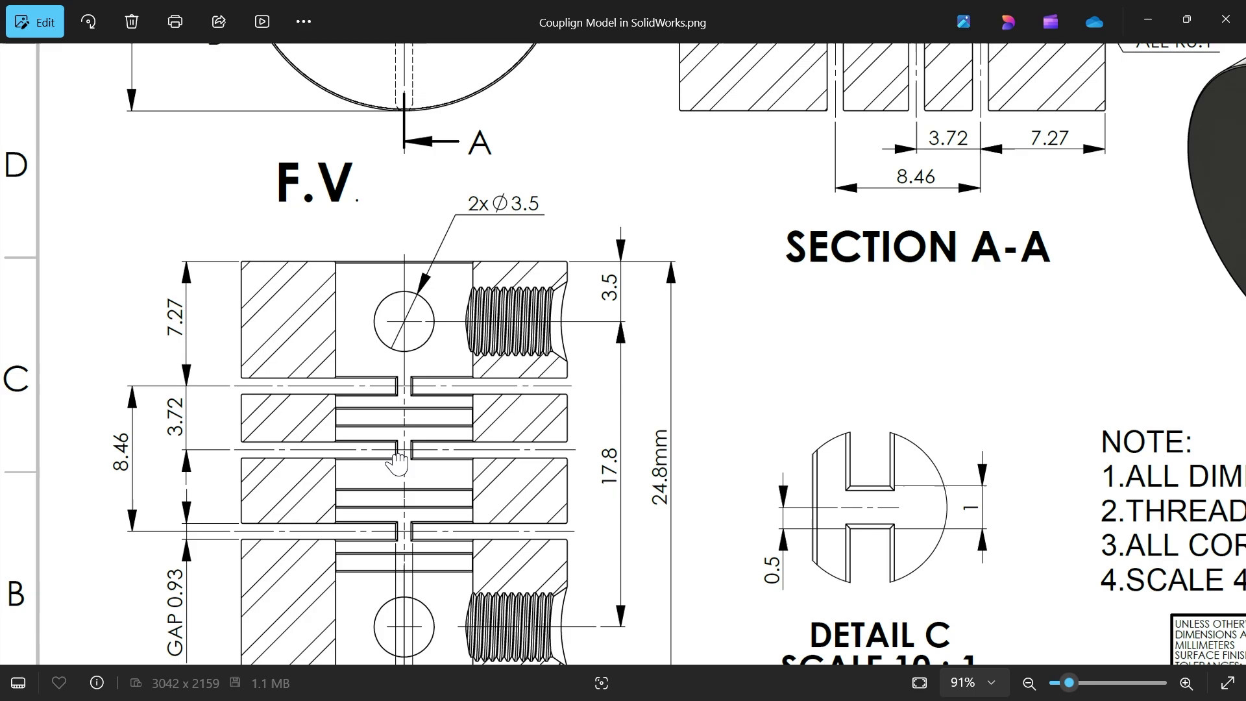
scroll(394, 500, down, 2)
scroll(563, 203, up, 8)
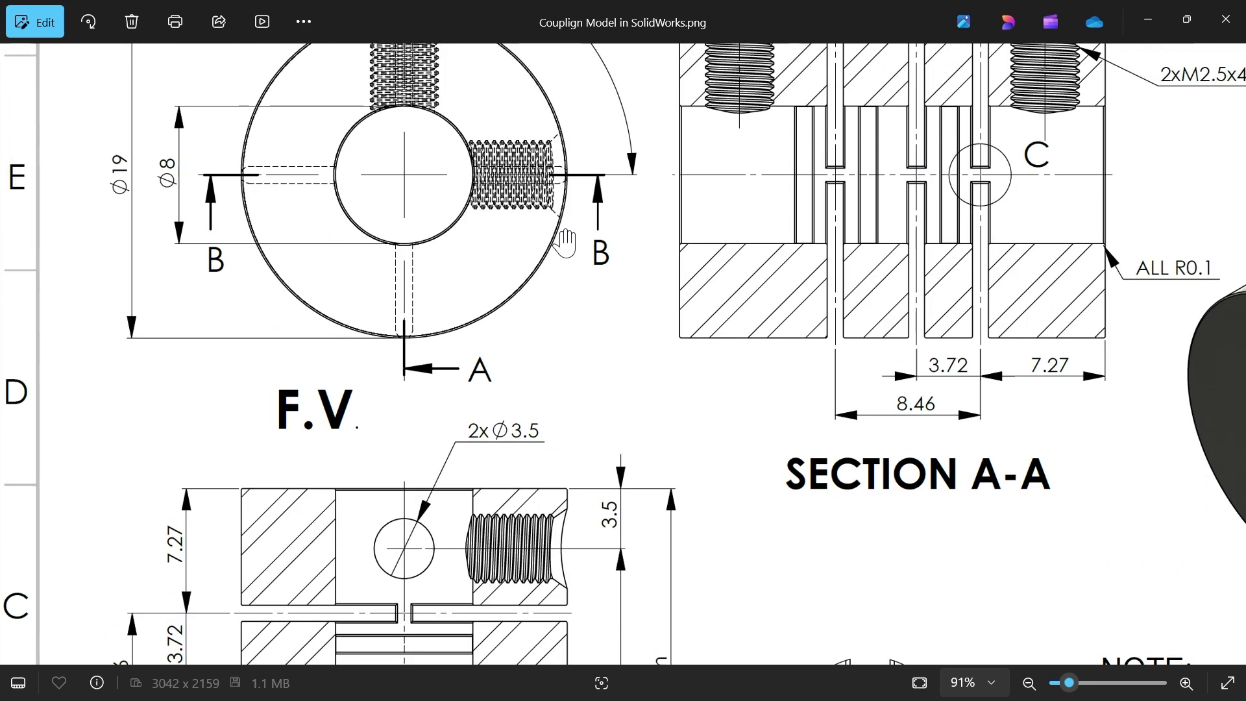
drag(1031, 353, 899, 293)
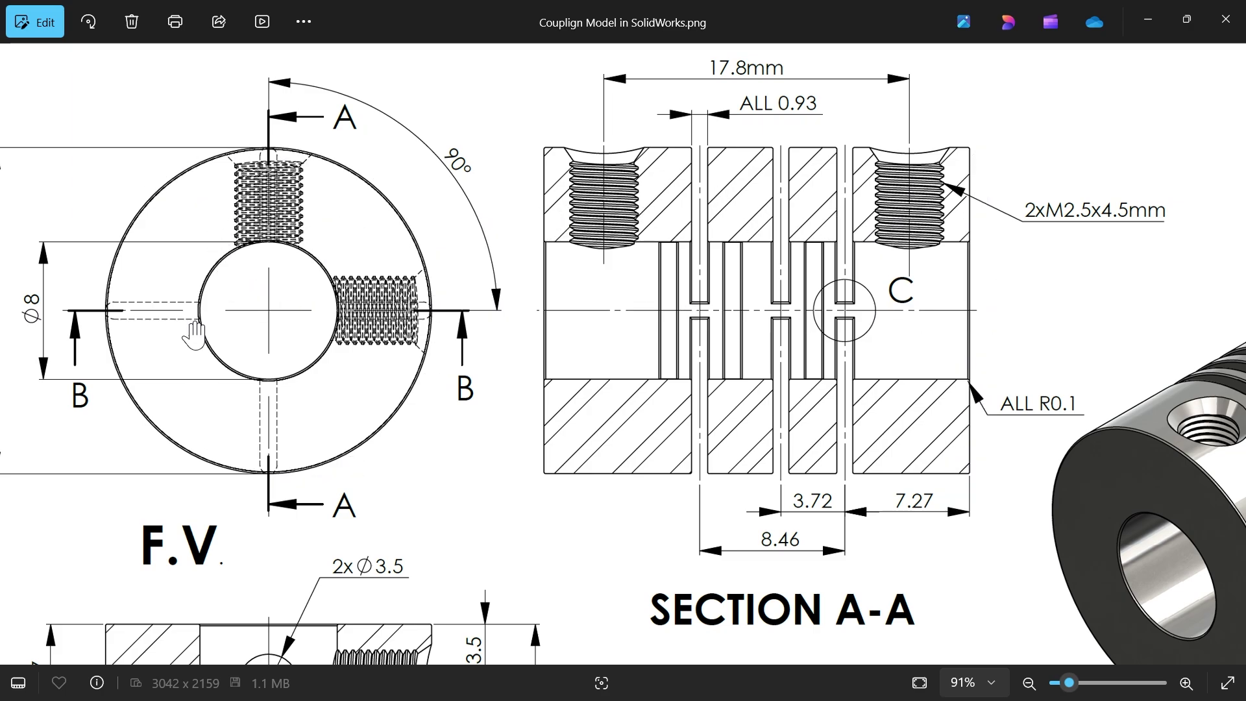
scroll(892, 444, down, 1)
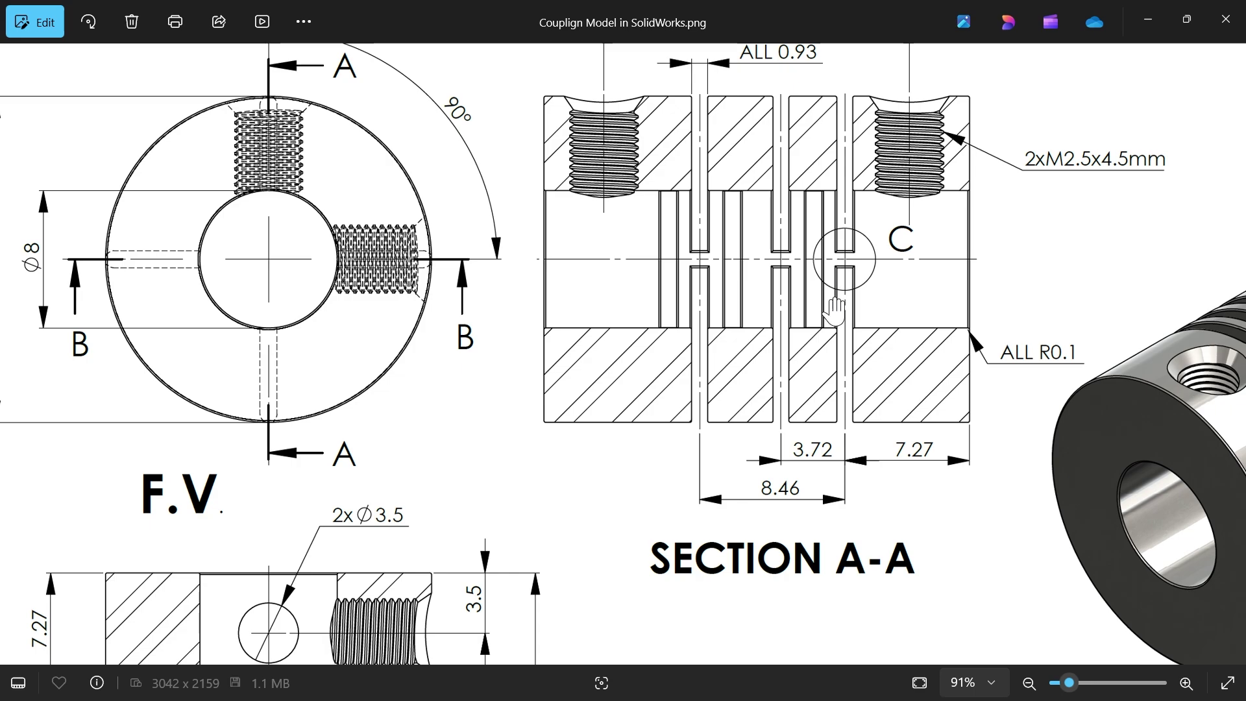
drag(388, 513, 447, 231)
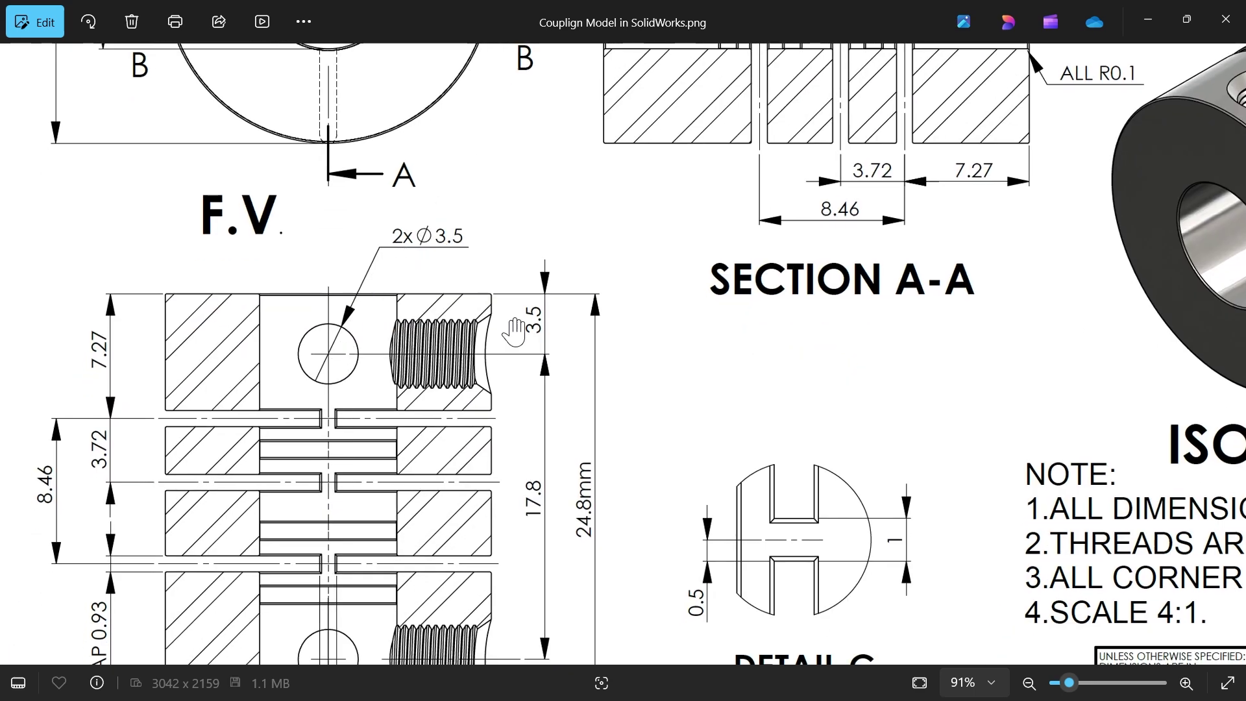
drag(581, 198, 566, 519)
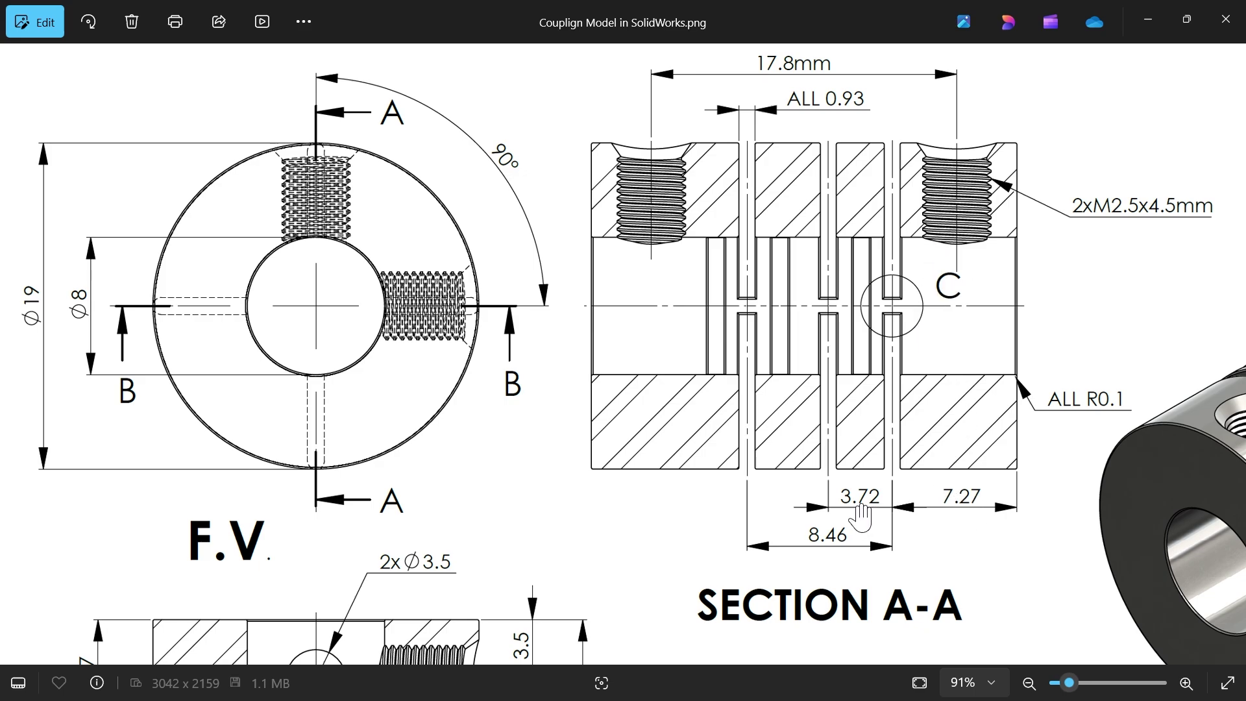
scroll(866, 340, up, 1)
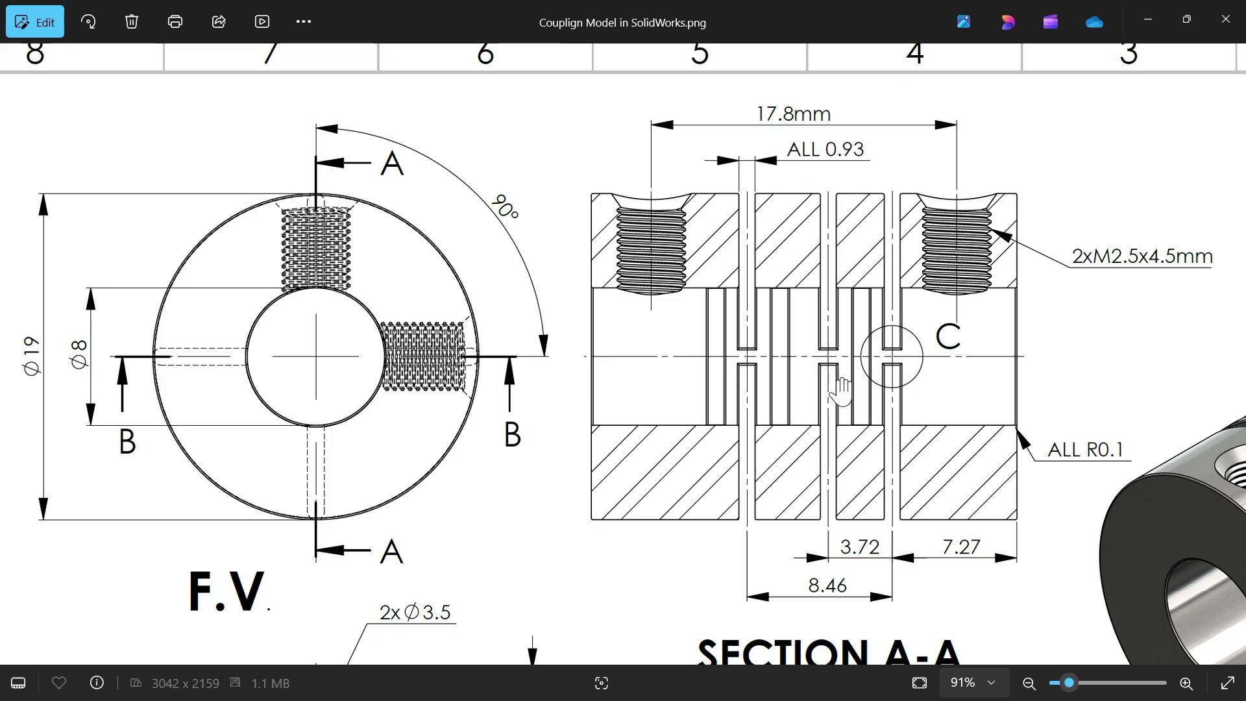
scroll(800, 476, down, 5)
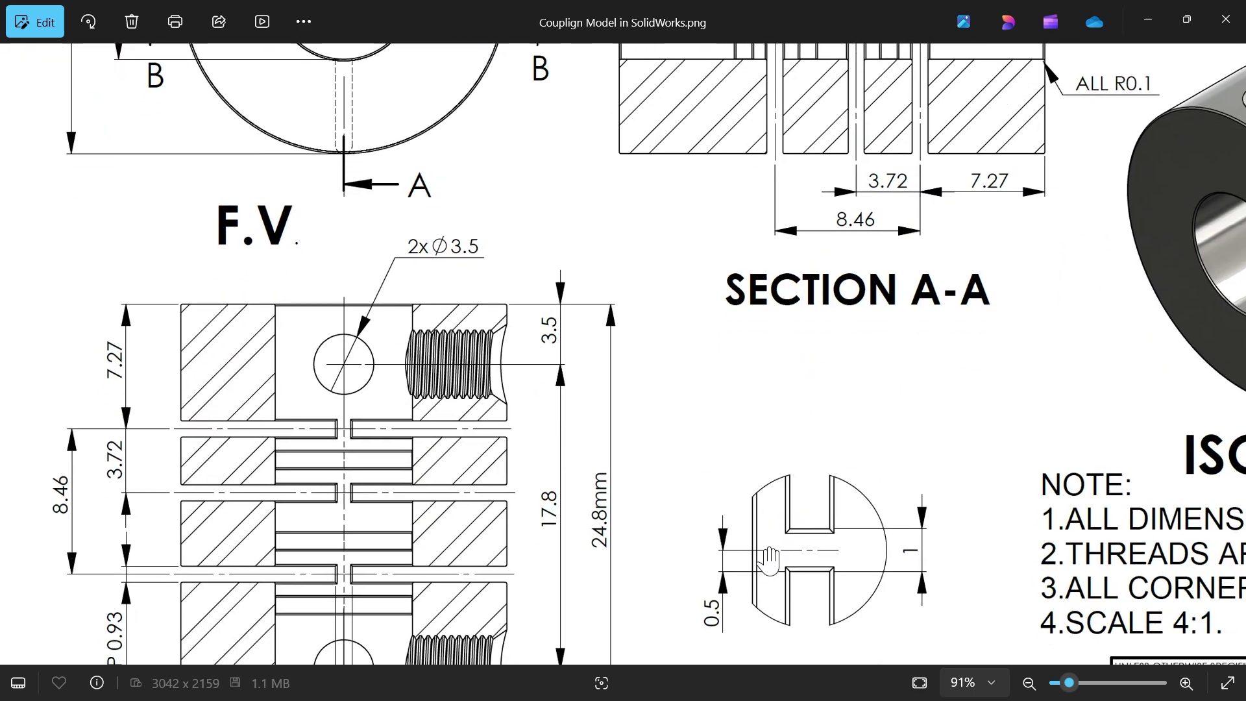
drag(802, 290, 790, 628)
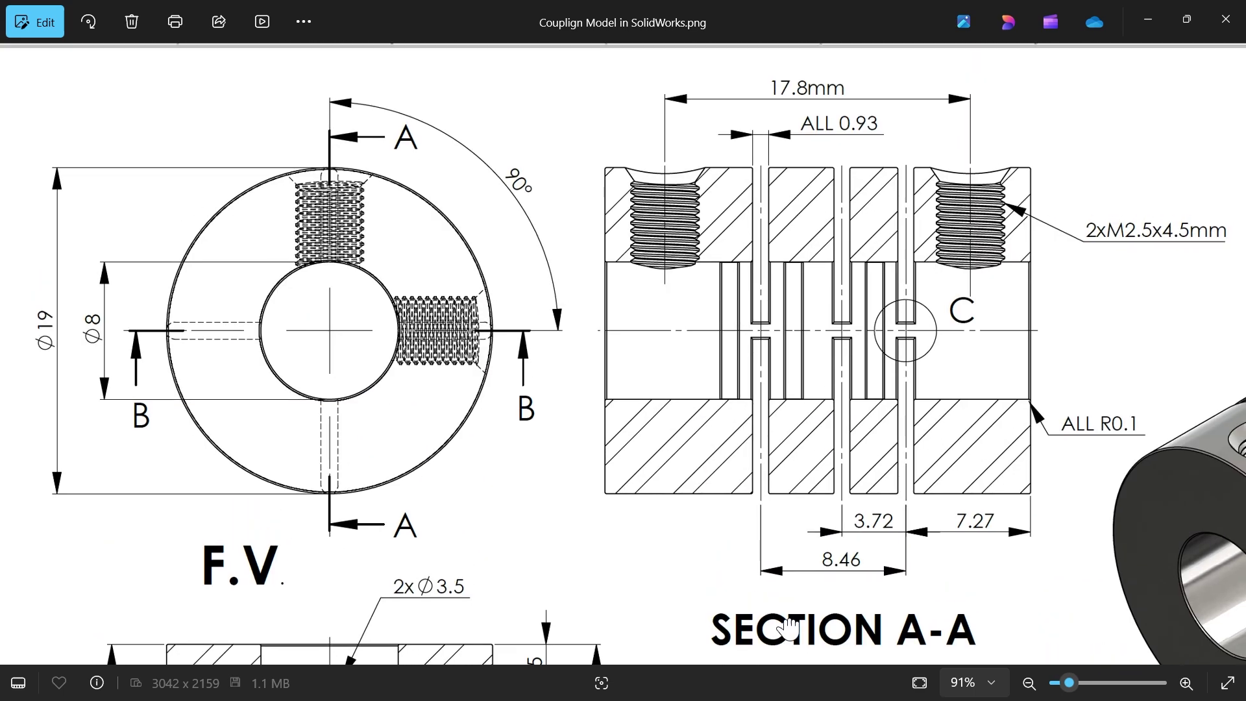
click(1147, 19)
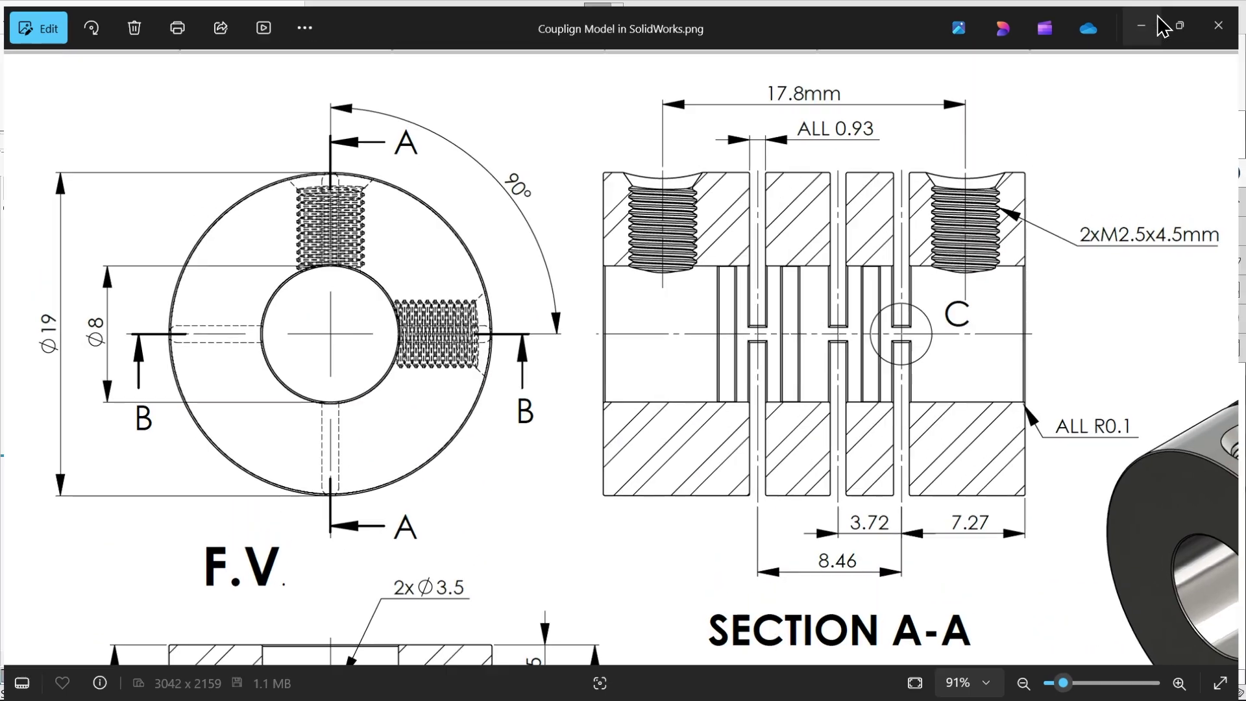
On the Top Plane, sketch a center rectangle on the tube's axis across its full width, about 19 by 1.6 mm, near the unslotted end
click(61, 337)
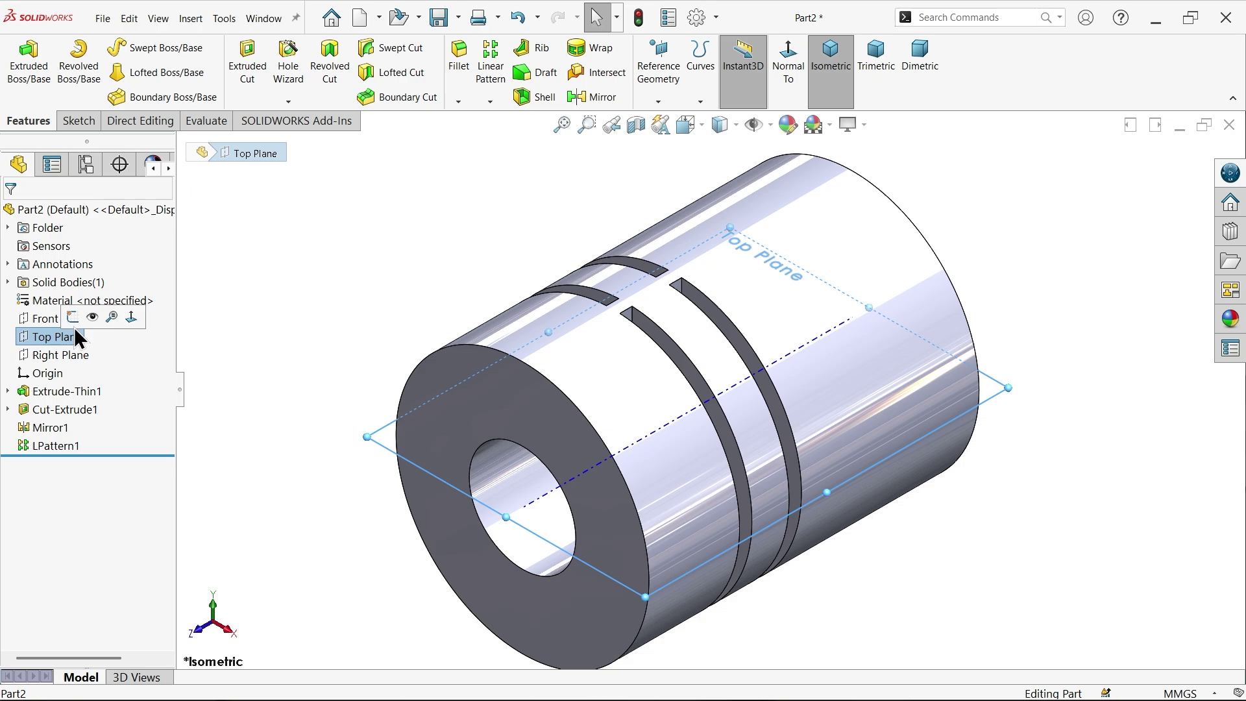
click(73, 320)
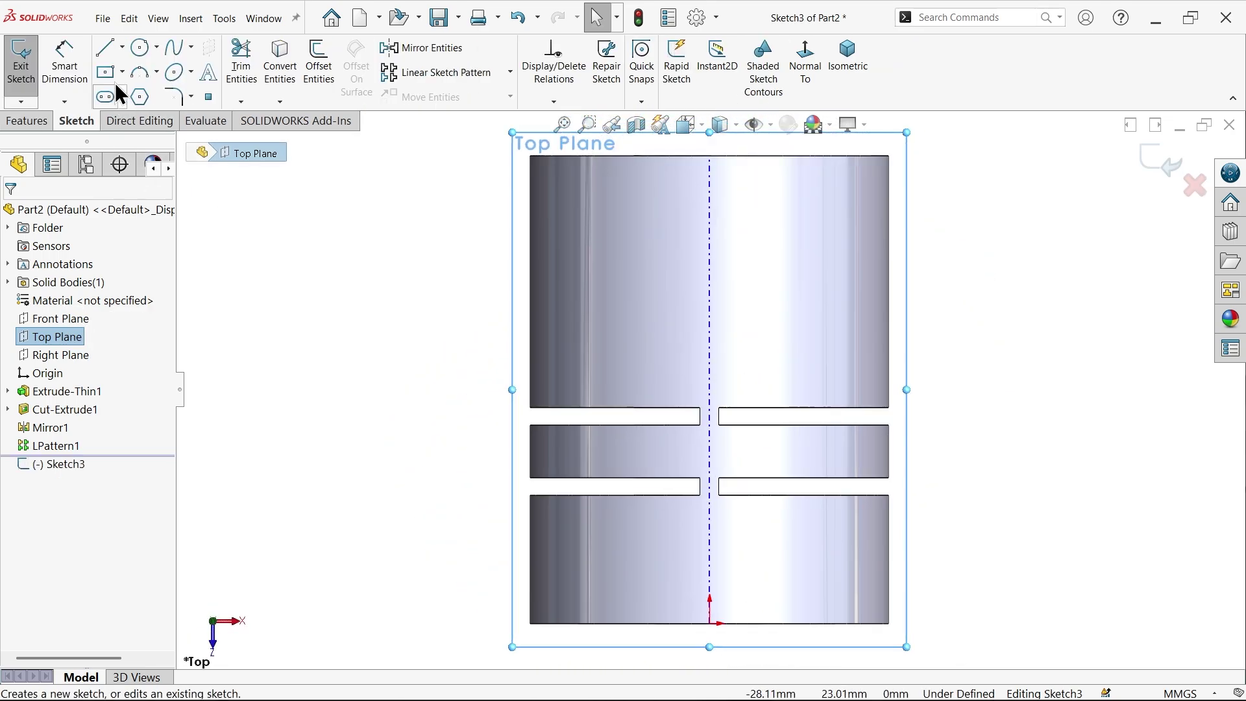
click(105, 72)
scroll(740, 197, down, 2)
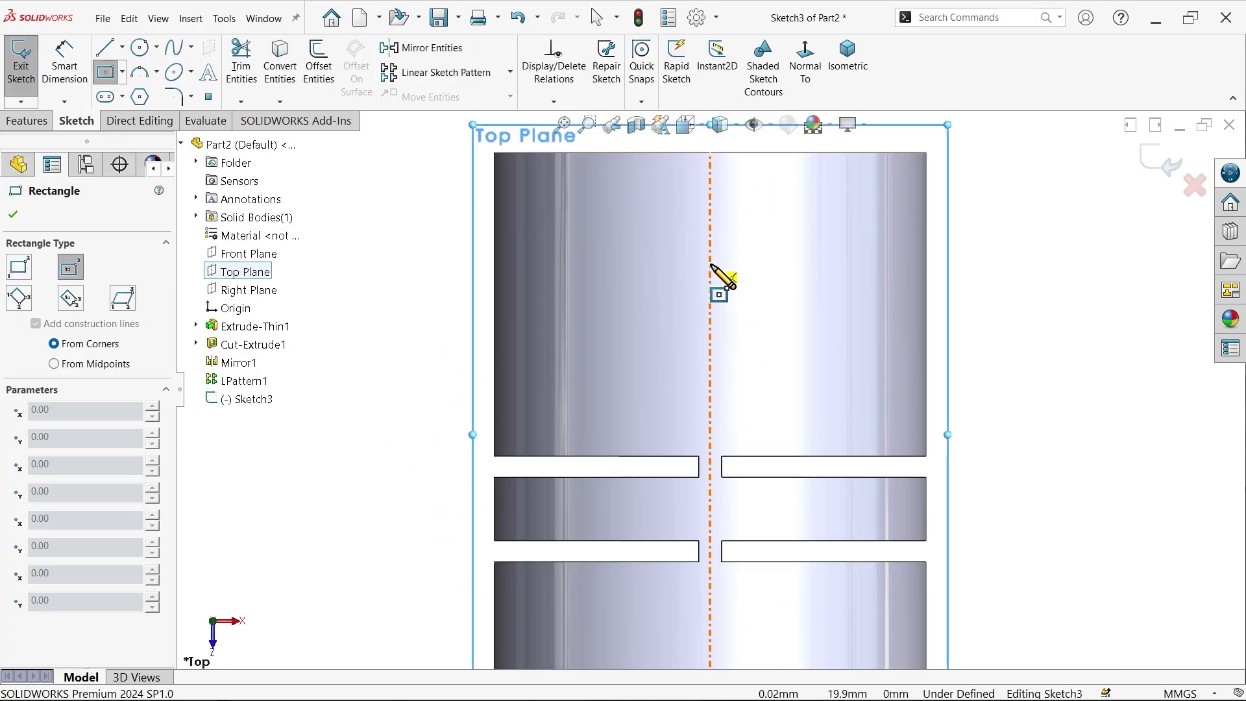
click(710, 266)
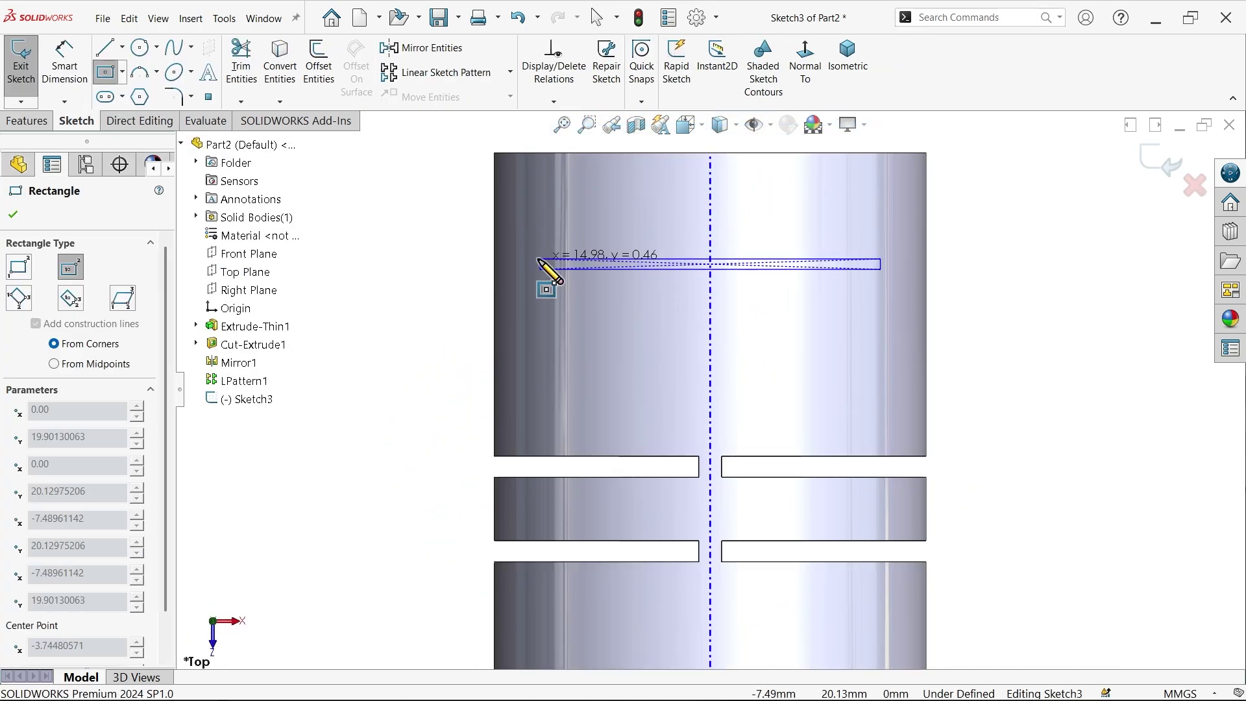
click(494, 246)
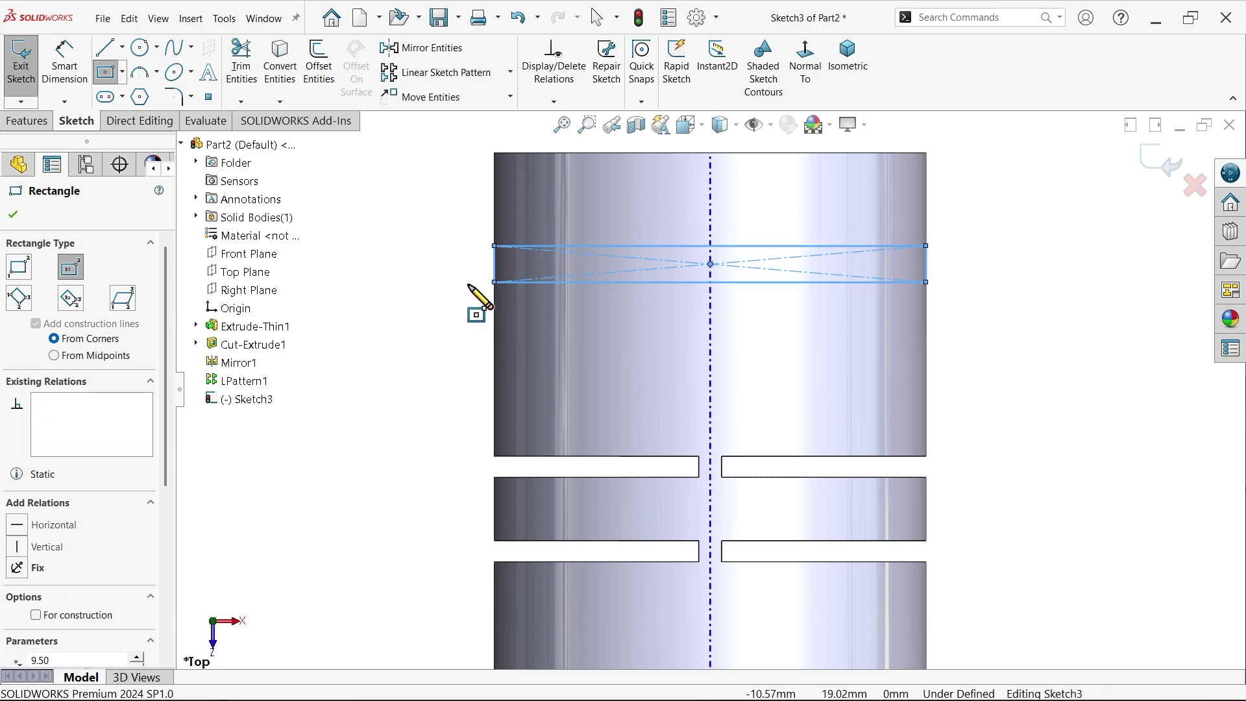
right_click(427, 234)
click(455, 239)
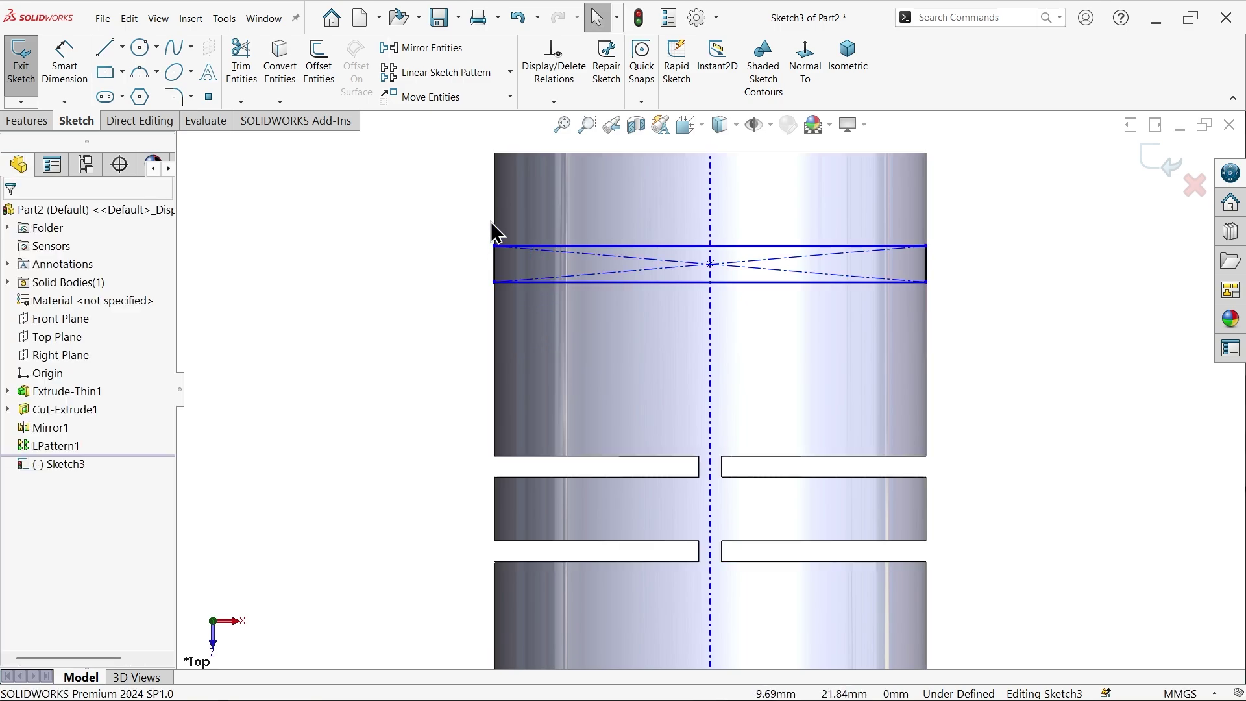
Dimension the rectangle's short side to 0.93 mm
click(65, 65)
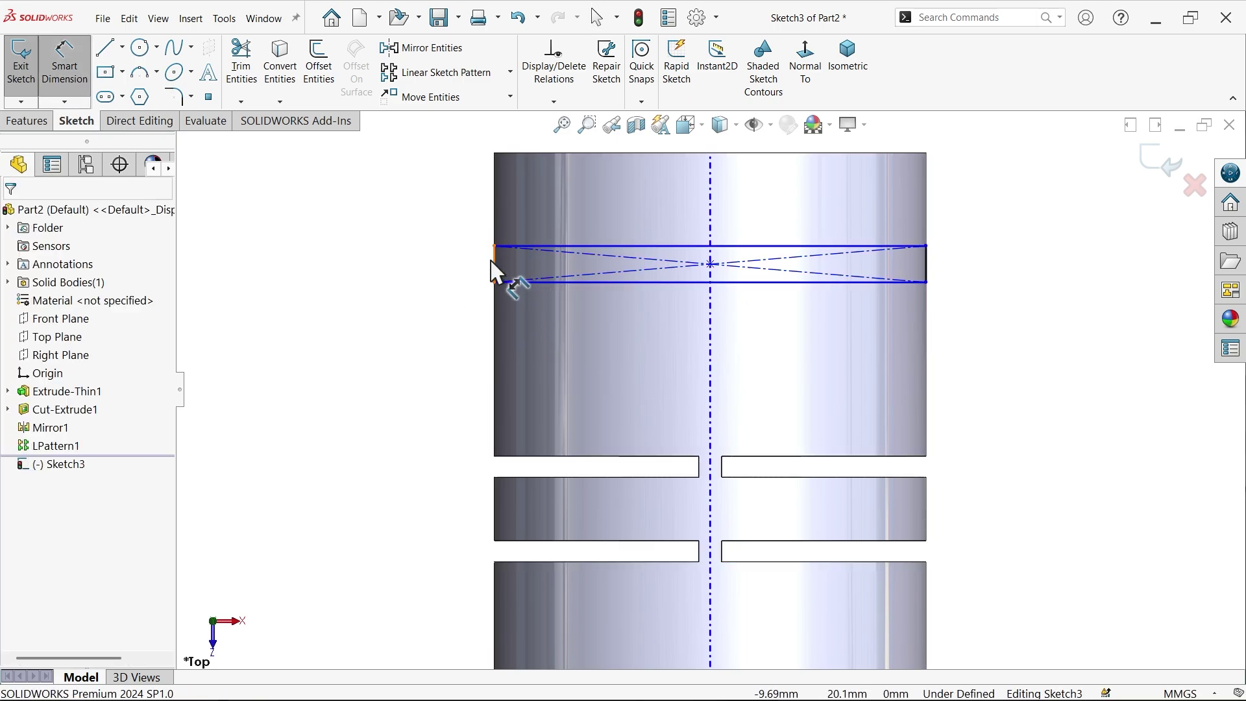
click(494, 266)
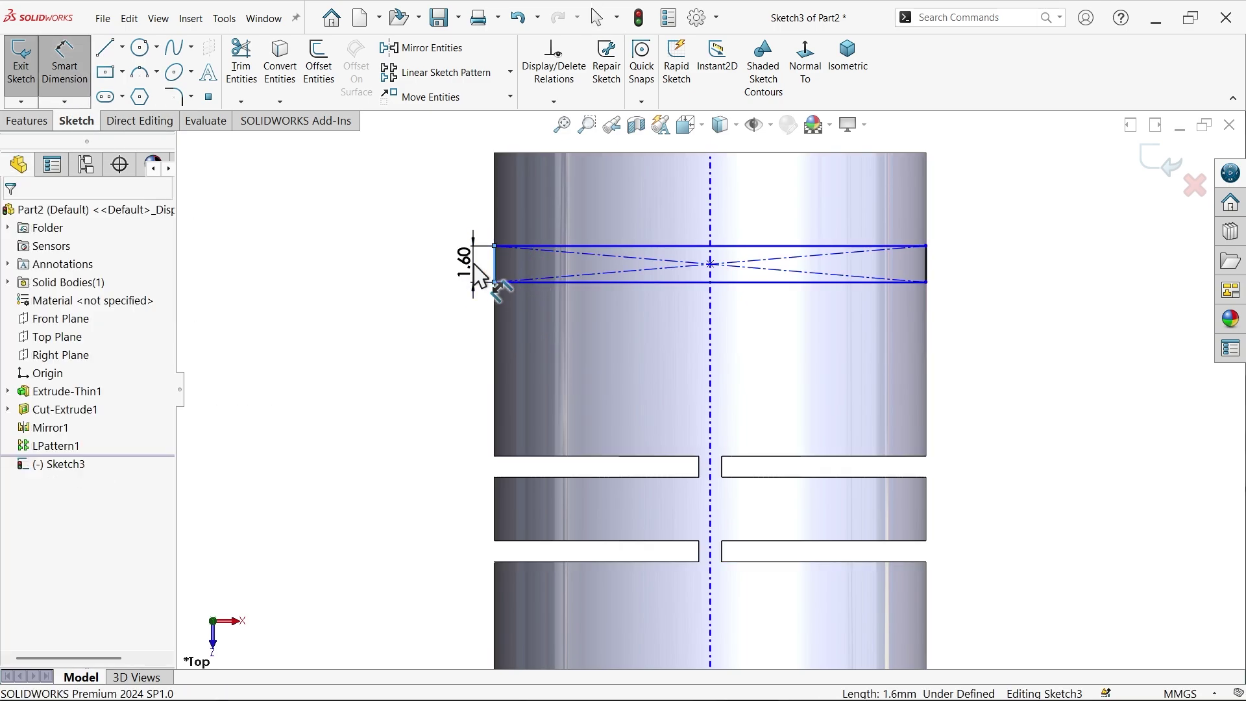
click(477, 276)
text(0.93)
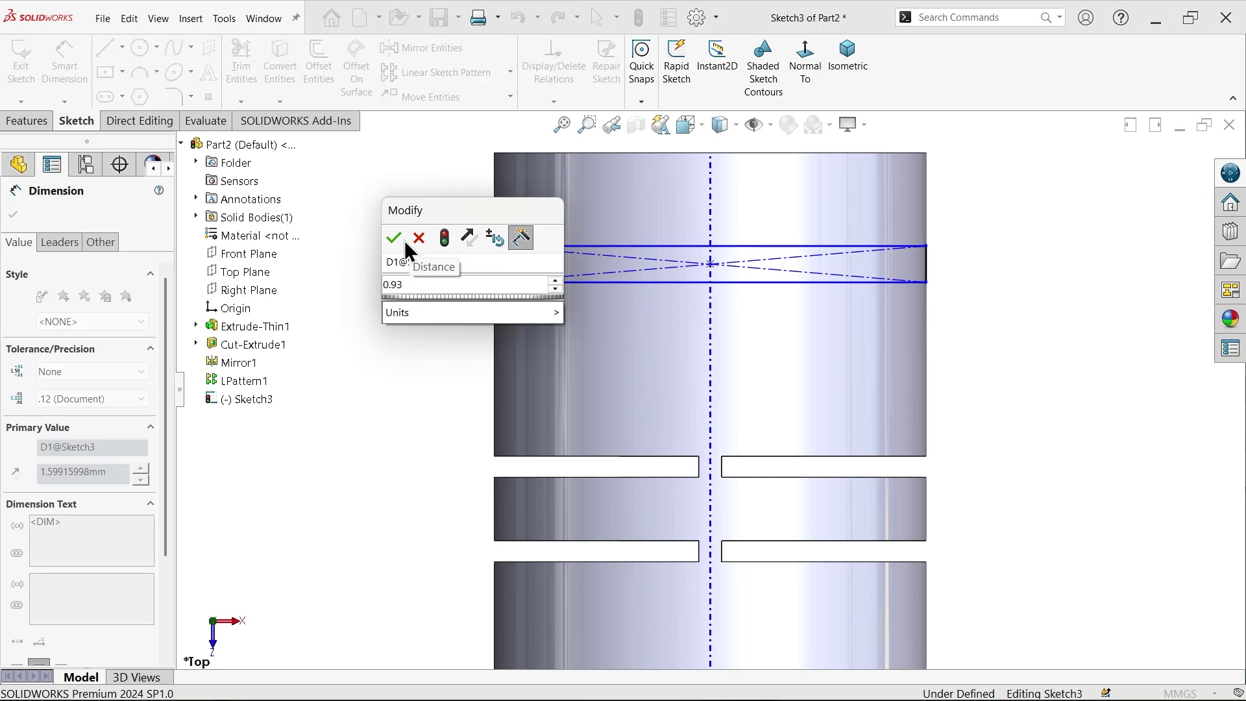
click(394, 238)
Dimension the rectangle's center point 7.27 mm from the edge at the tube's nearer, unslotted end
scroll(714, 194, down, 5)
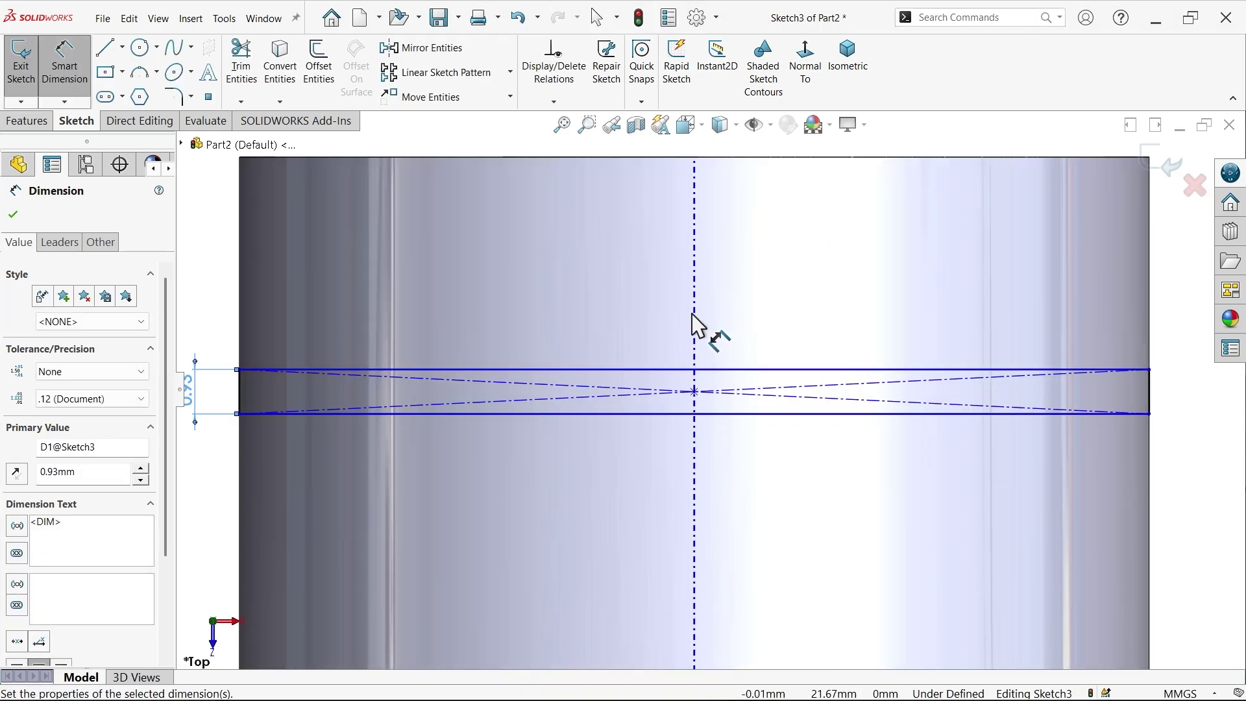
click(694, 392)
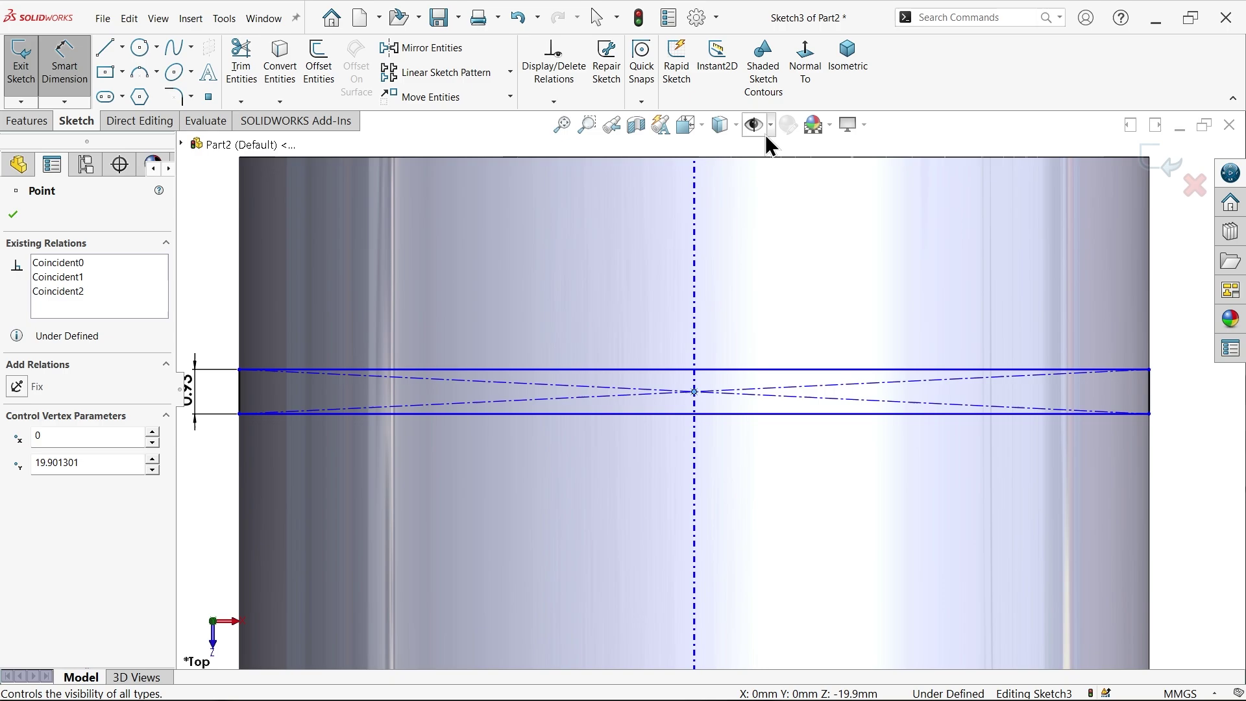
click(787, 157)
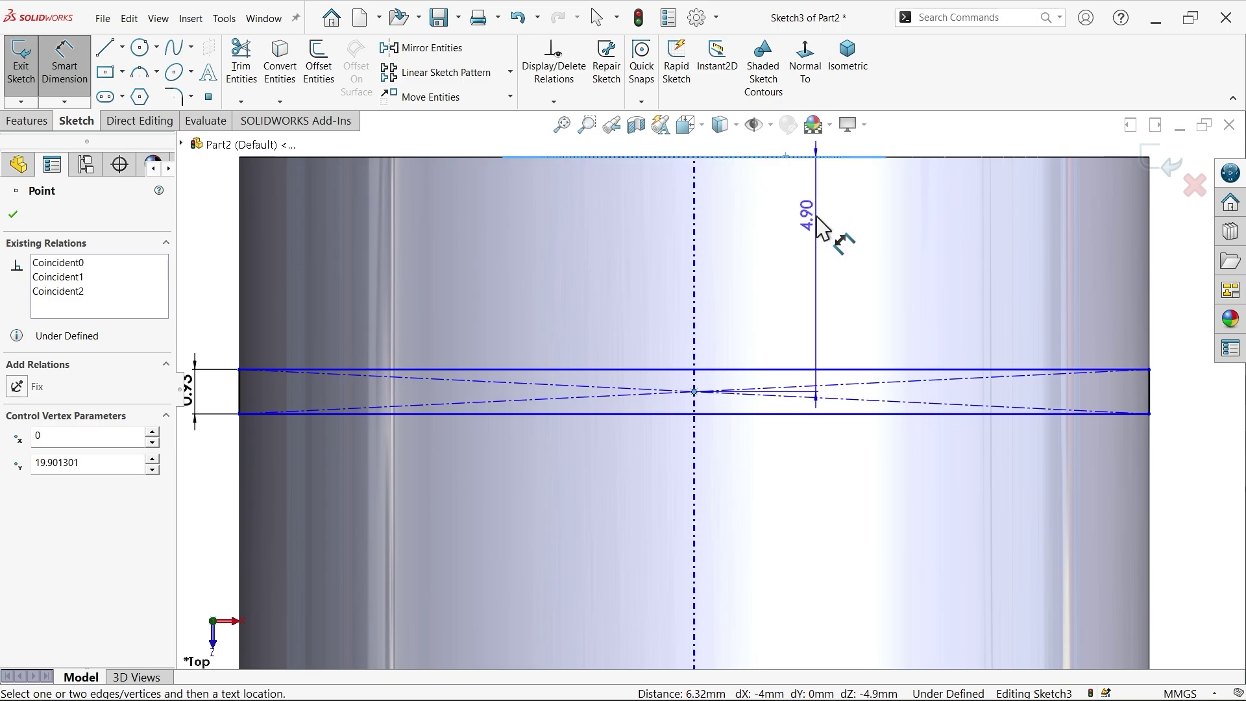
click(819, 224)
text(7.)
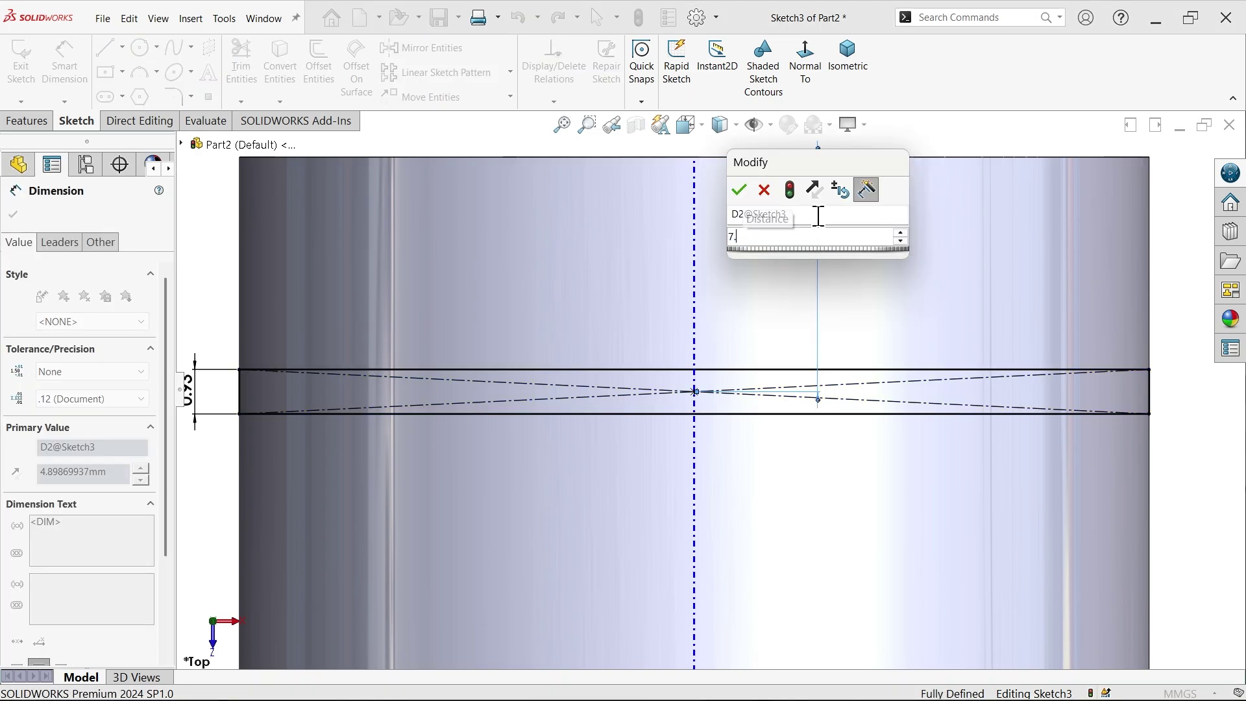
text(27)
click(740, 190)
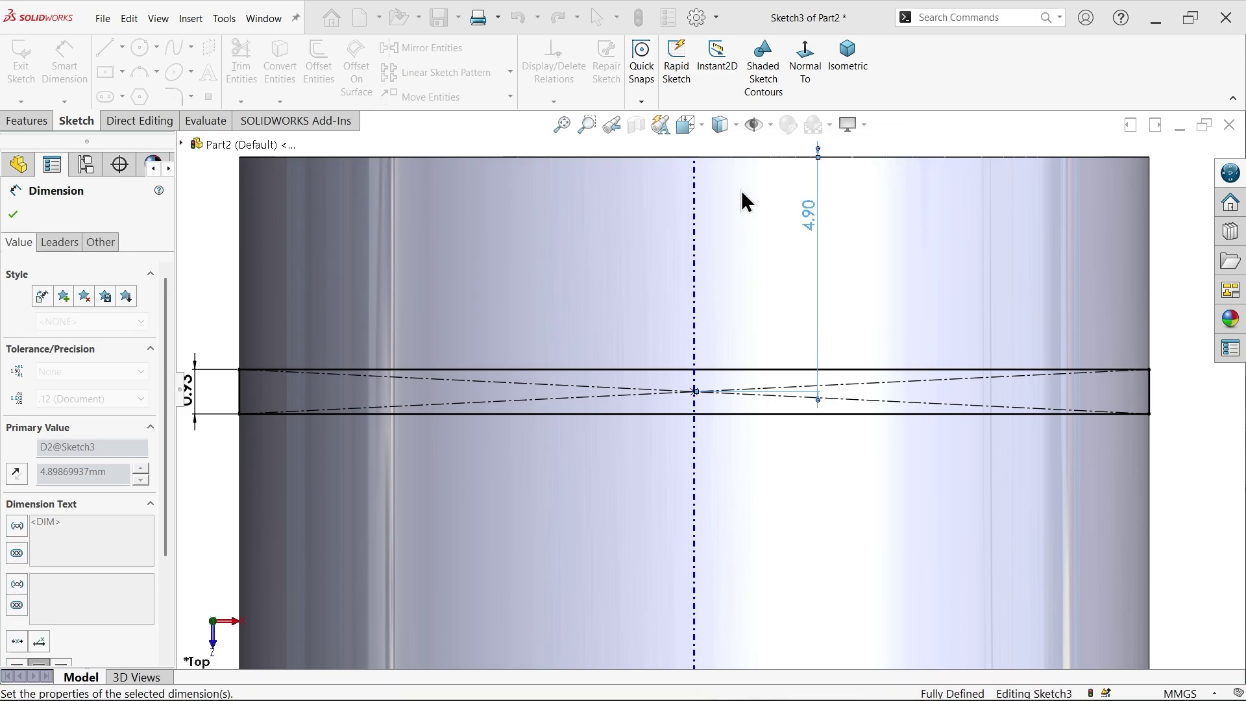
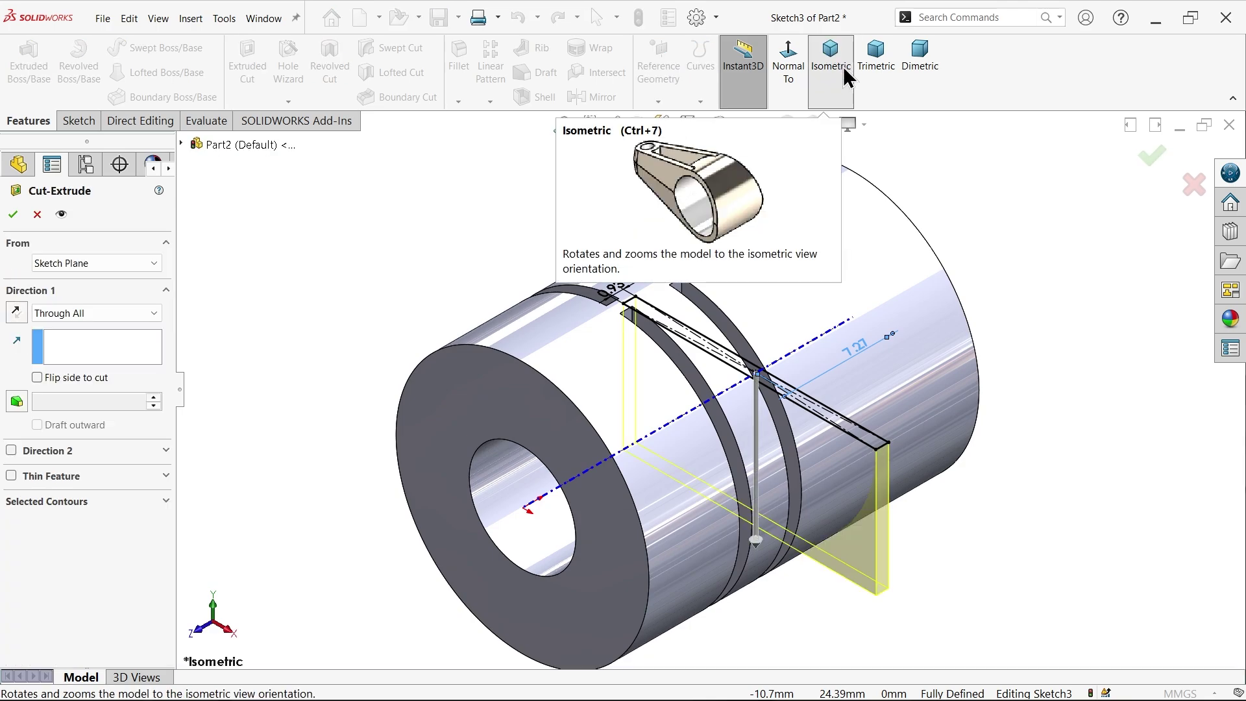
Set the Through All extruded cut of the rectangle to start at a 0.5 mm offset from the sketch plane
scroll(828, 446, down, 2)
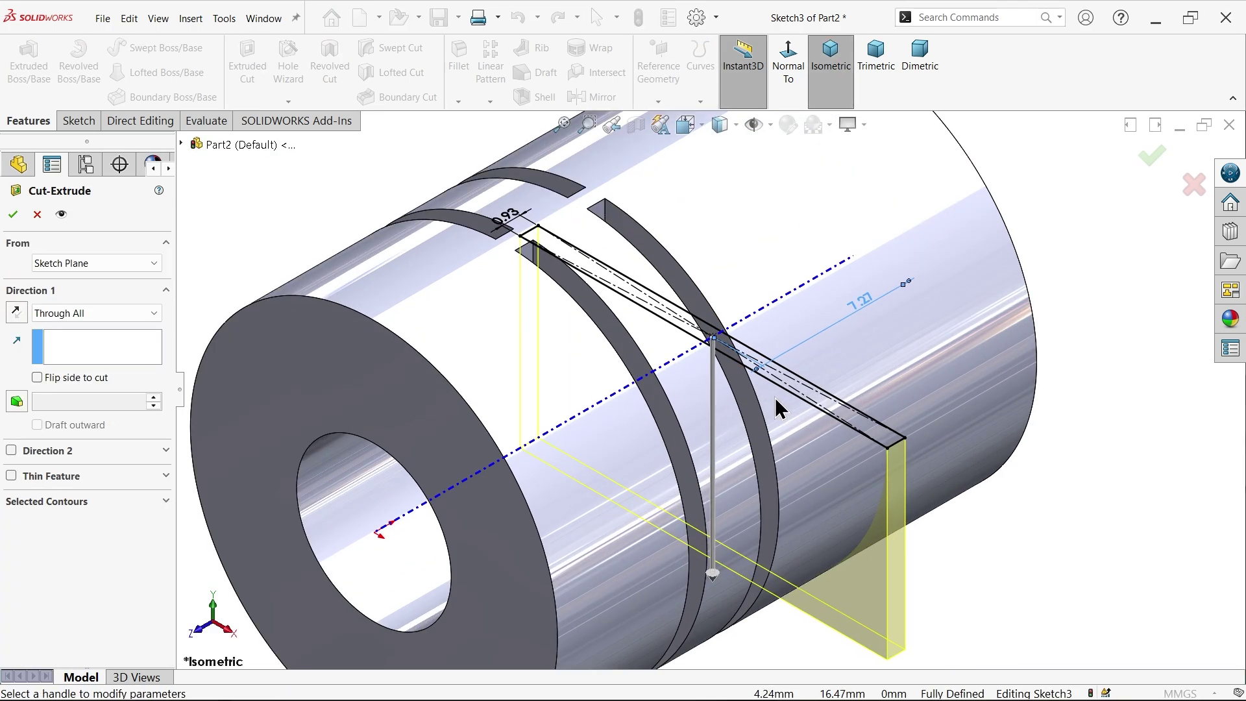
scroll(771, 397, down, 2)
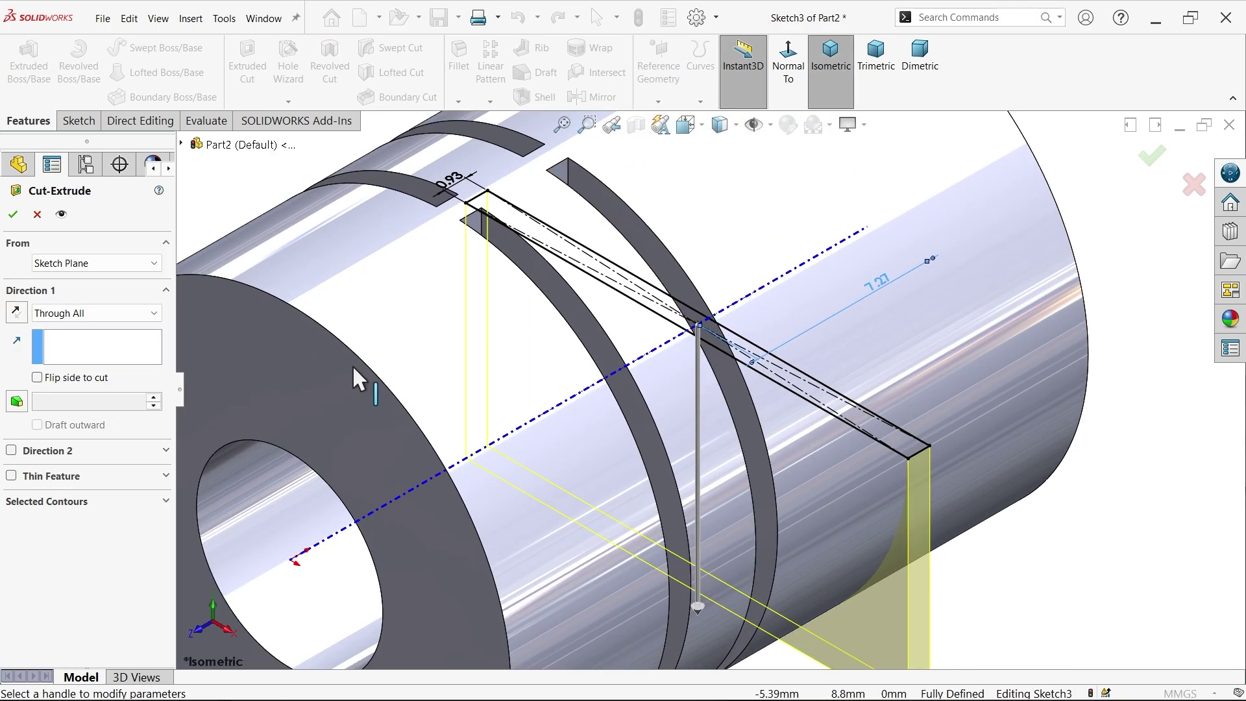
click(80, 263)
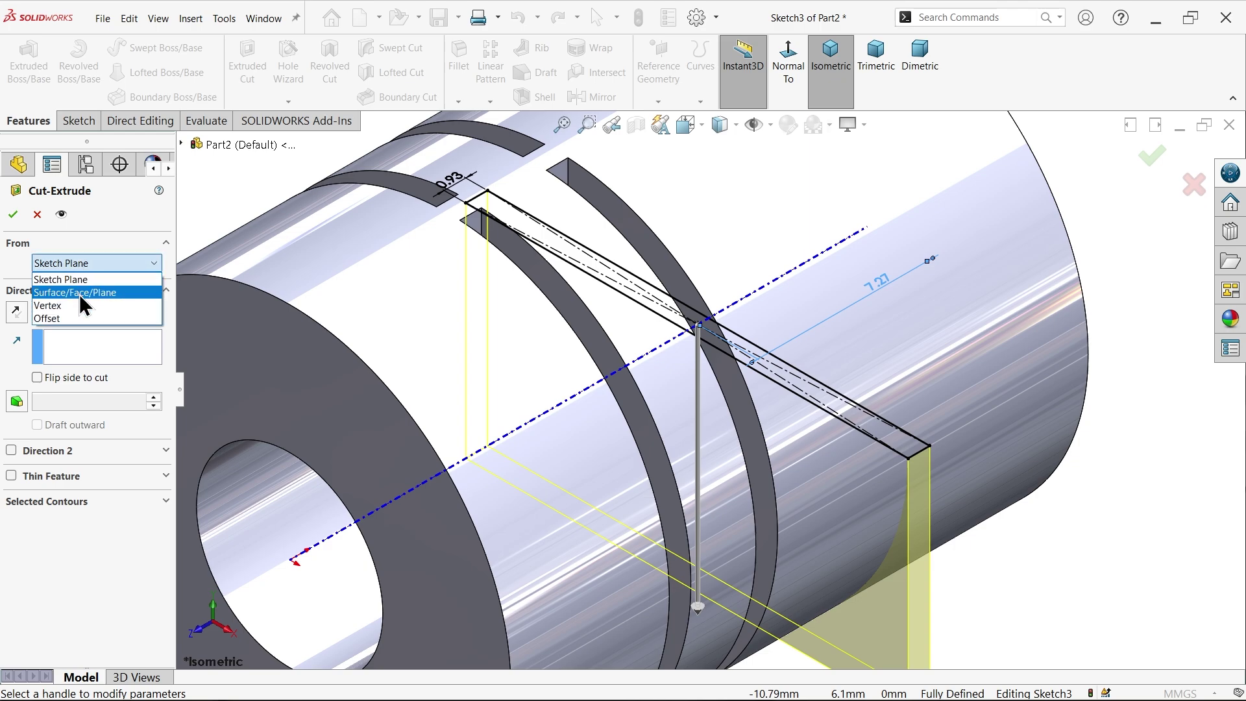
click(48, 318)
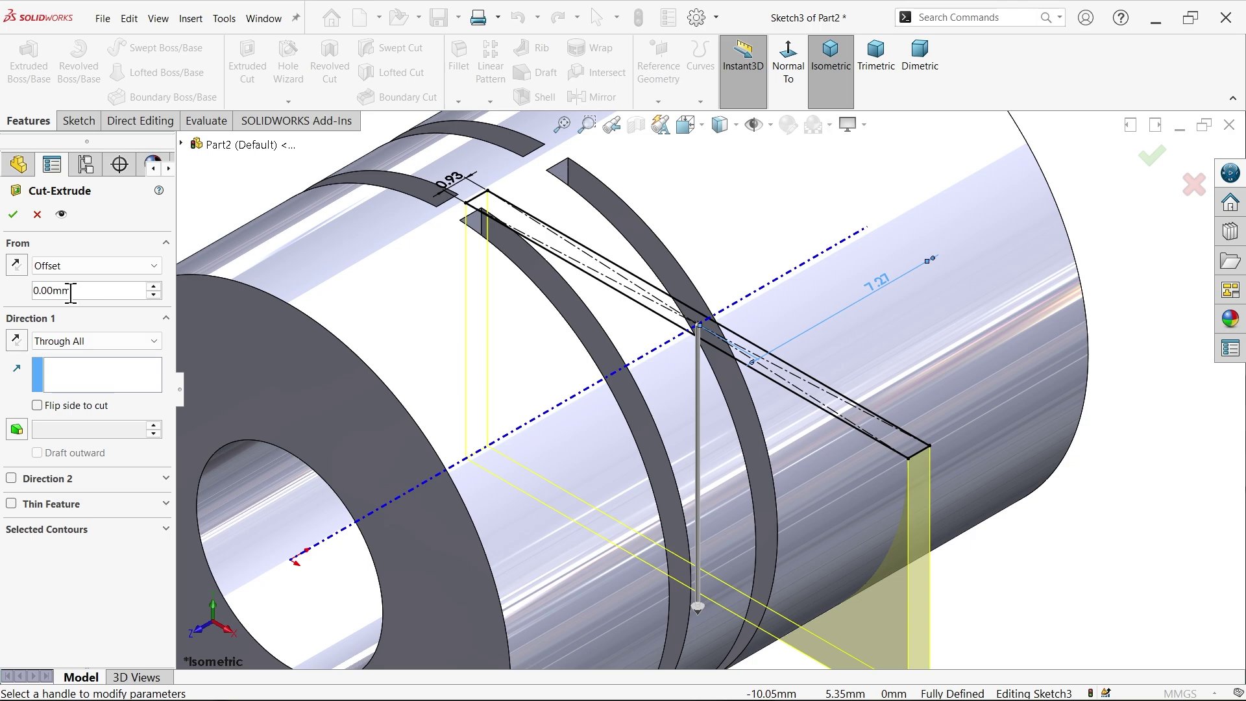
text(0.5)
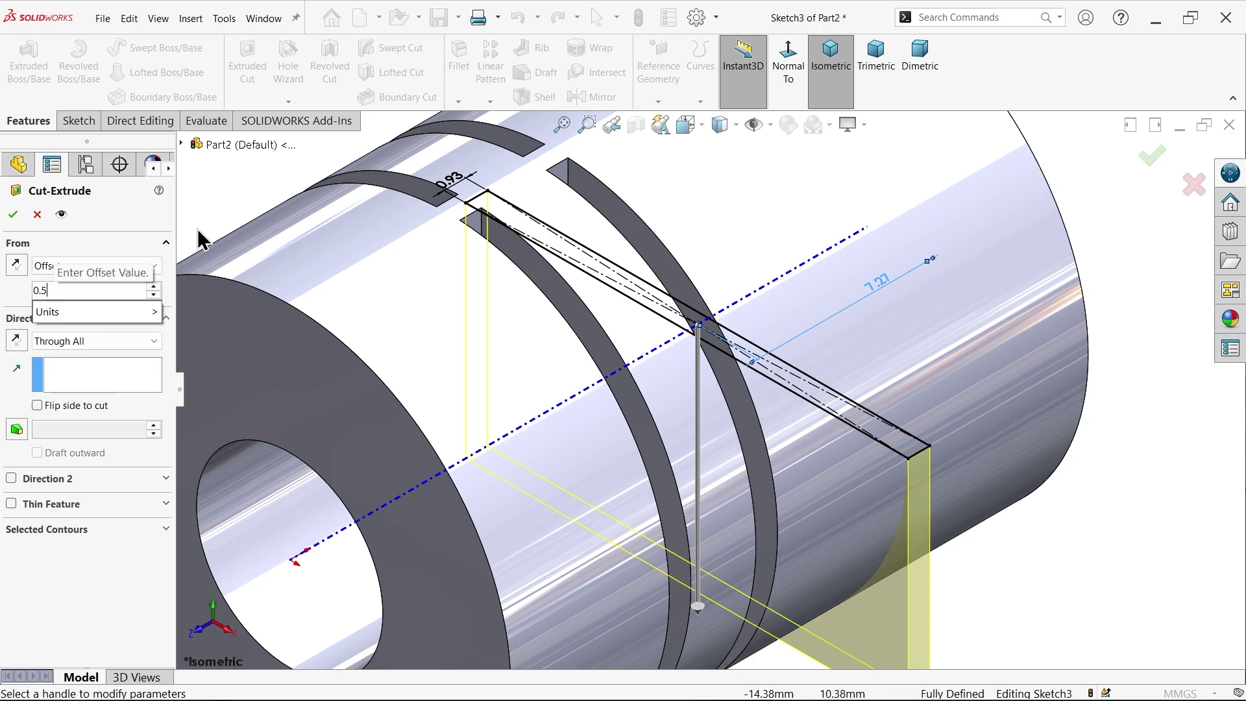
key(Return)
scroll(922, 486, down, 3)
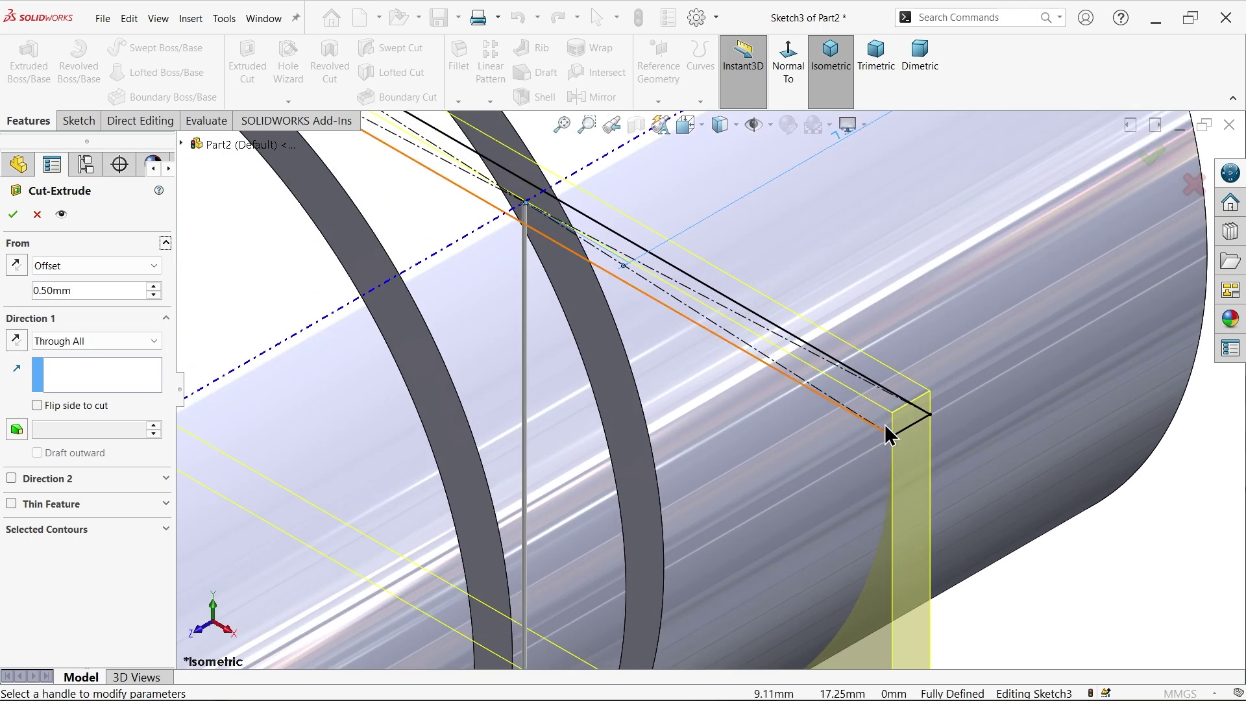
key(f)
middle_drag(948, 426, 1018, 389)
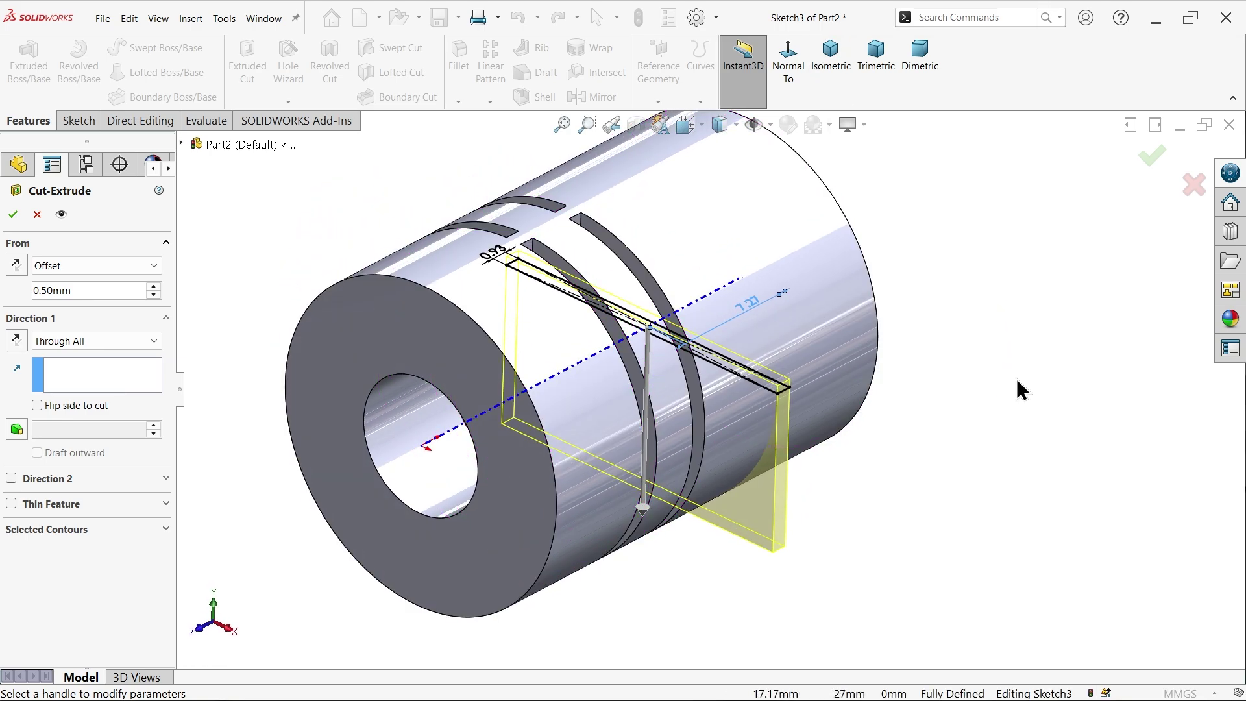
Reverse the cut direction to go upward from the sketch plane and accept the extruded cut
click(19, 348)
scroll(584, 389, down, 2)
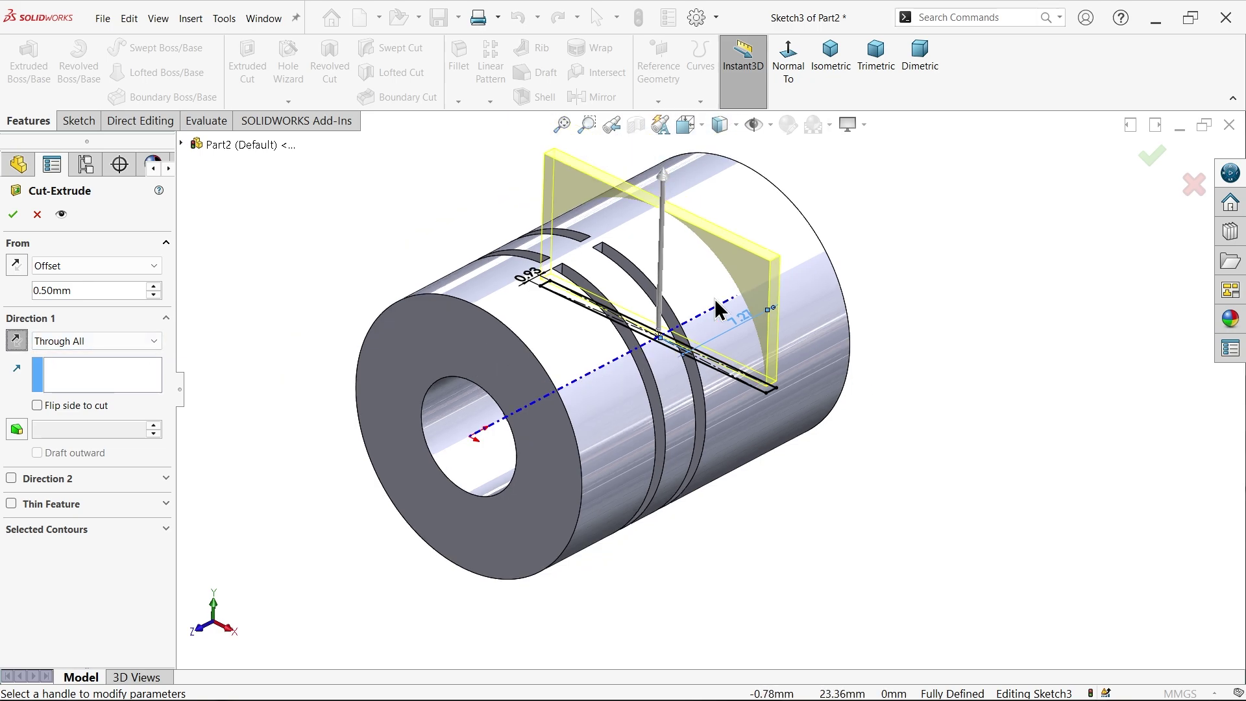
scroll(720, 311, down, 2)
scroll(802, 488, down, 3)
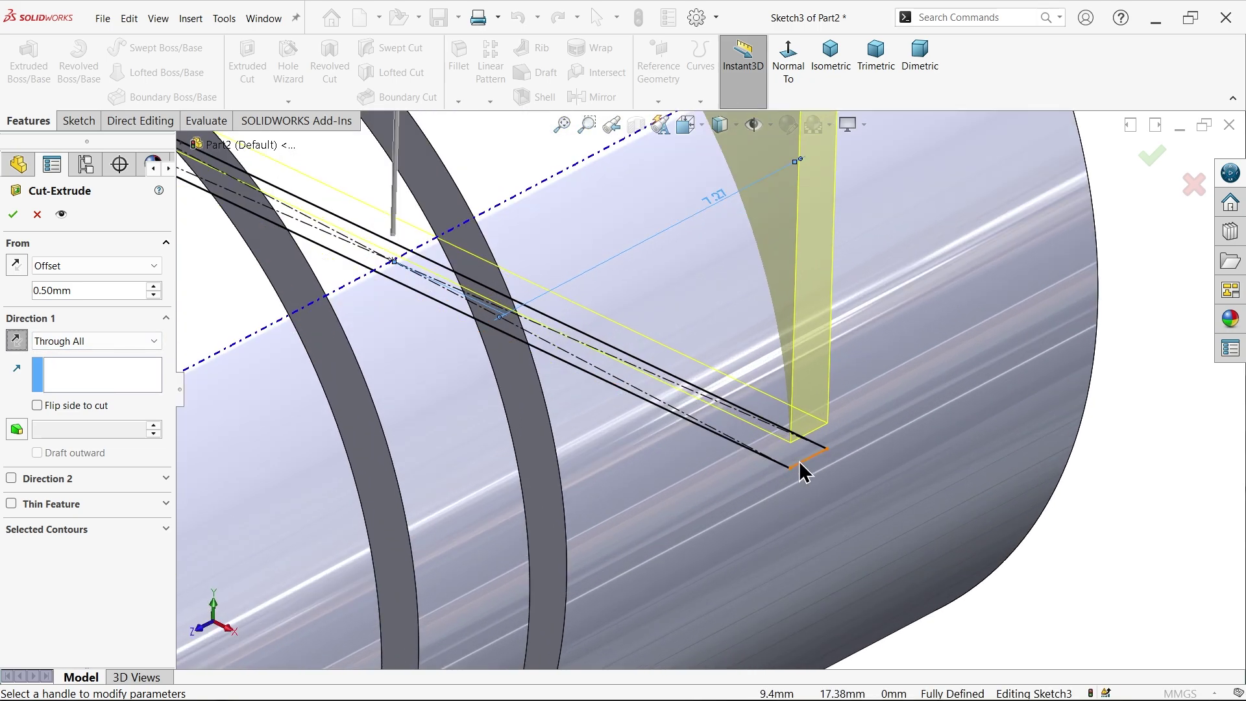
scroll(805, 462, down, 1)
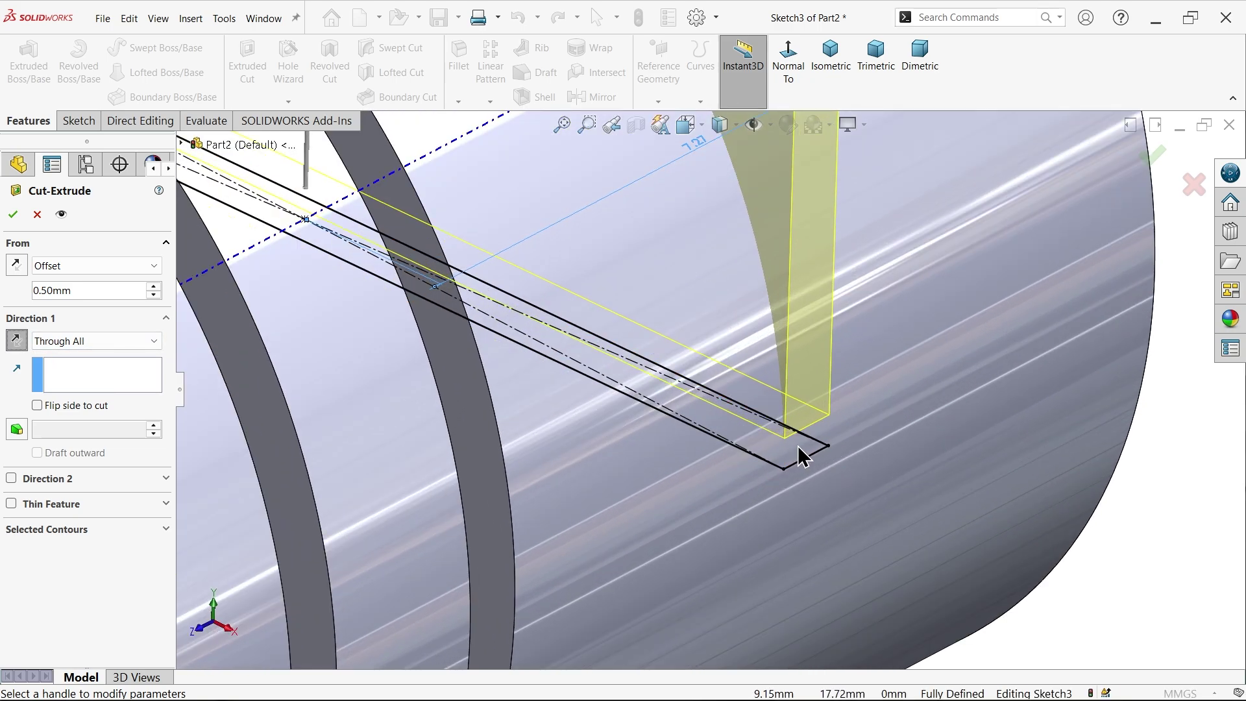
click(13, 214)
scroll(675, 382, up, 5)
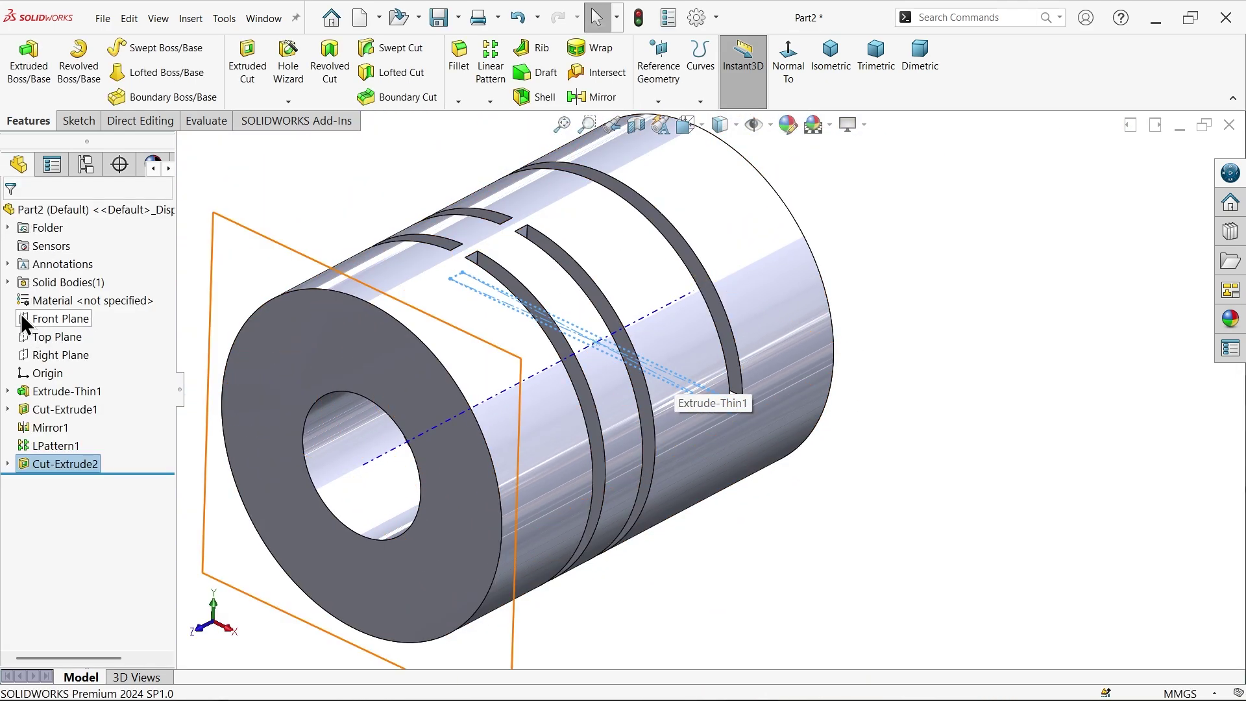
Mirror the new upper slot cut about the Top Plane
click(60, 335)
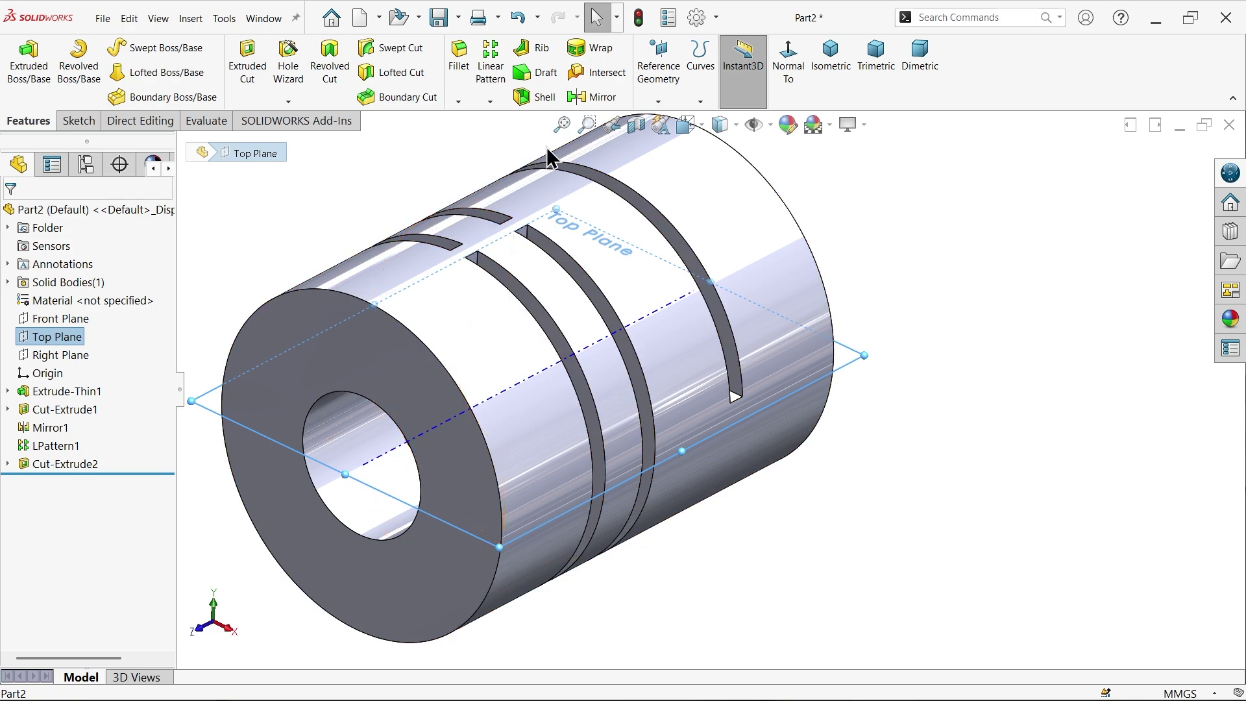
click(594, 97)
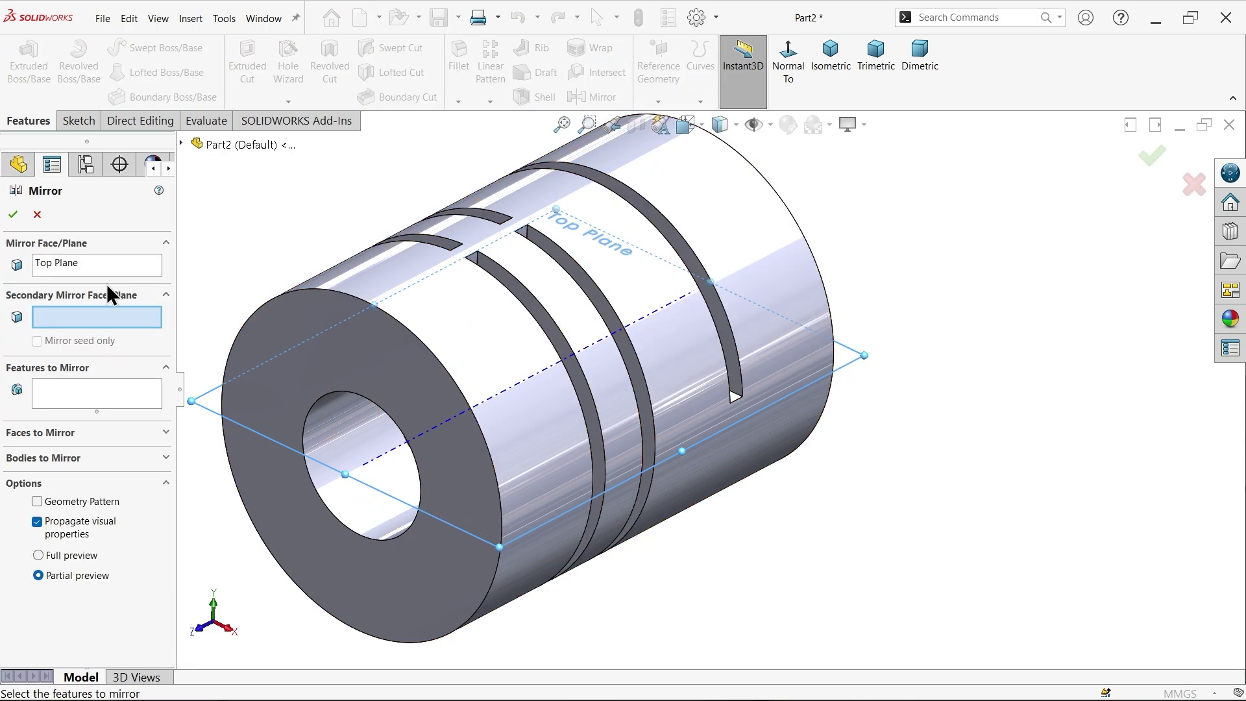
click(94, 398)
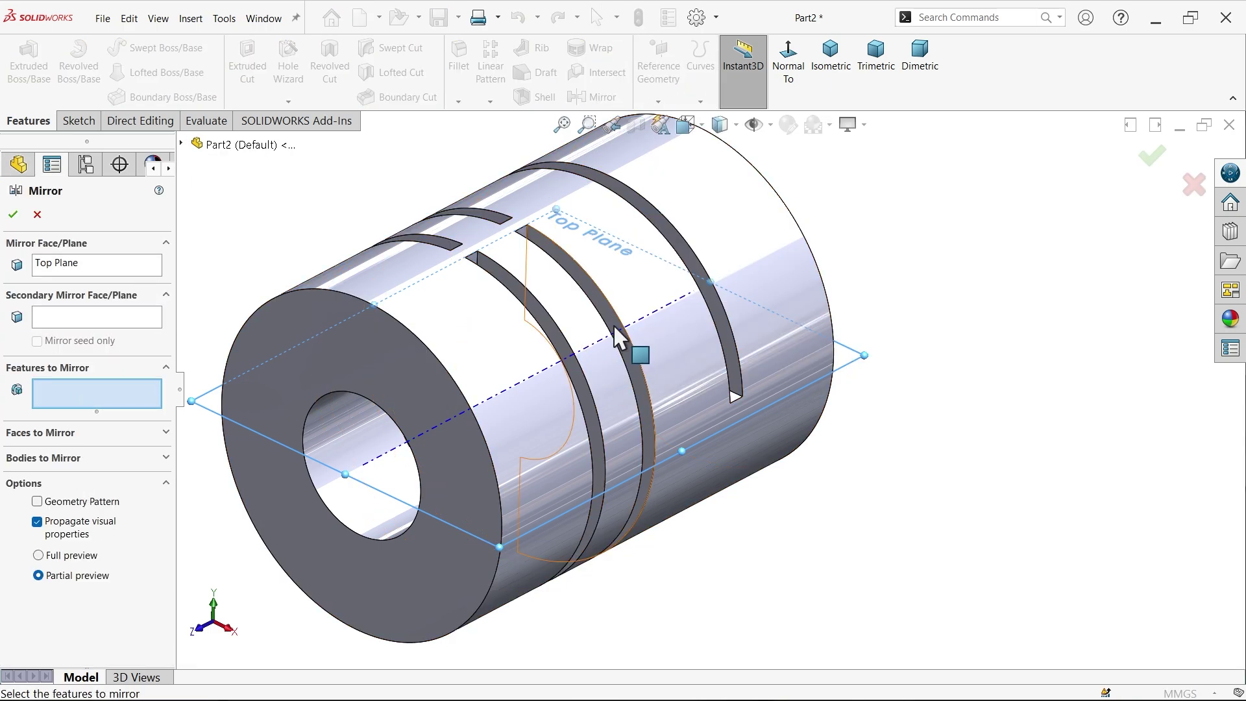
click(694, 265)
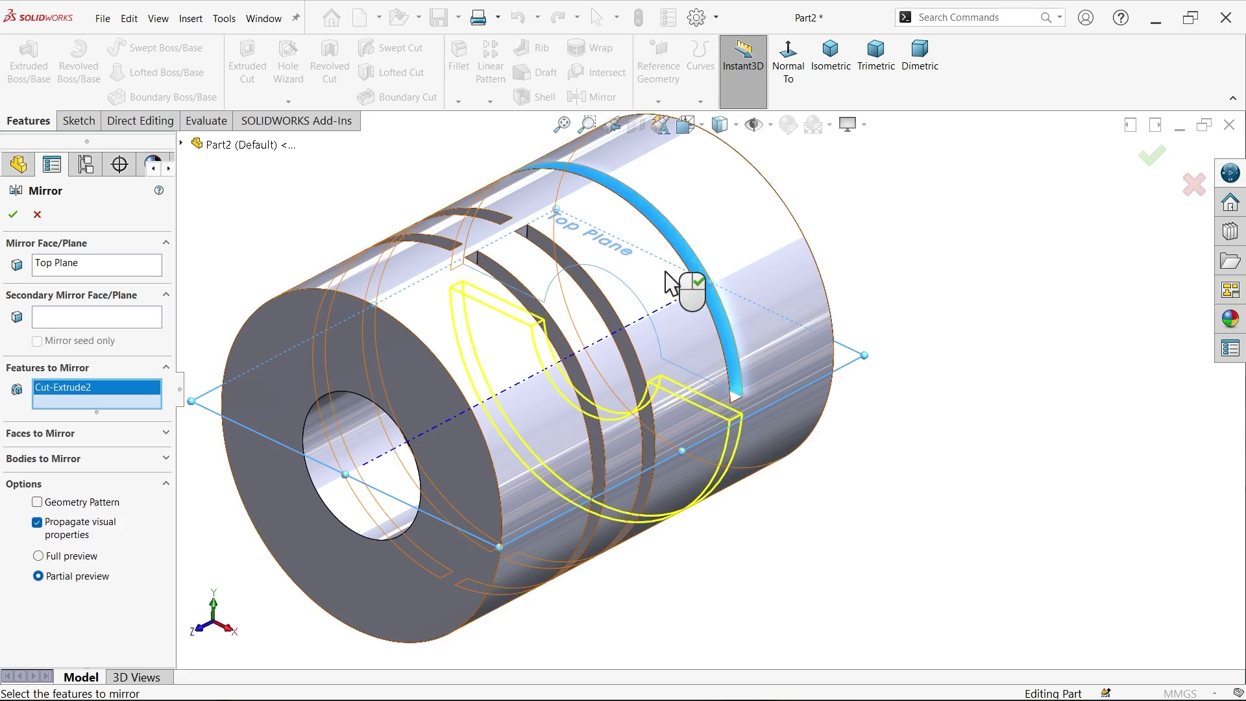
scroll(711, 419, down, 3)
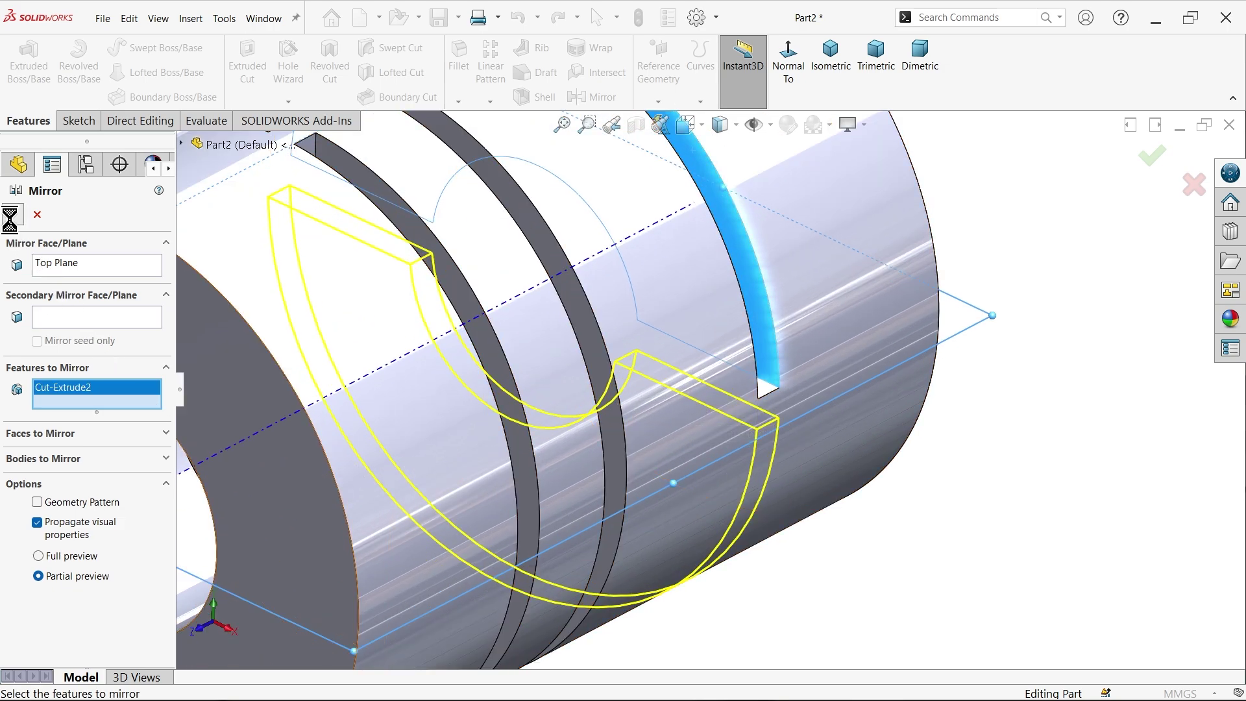
key(f)
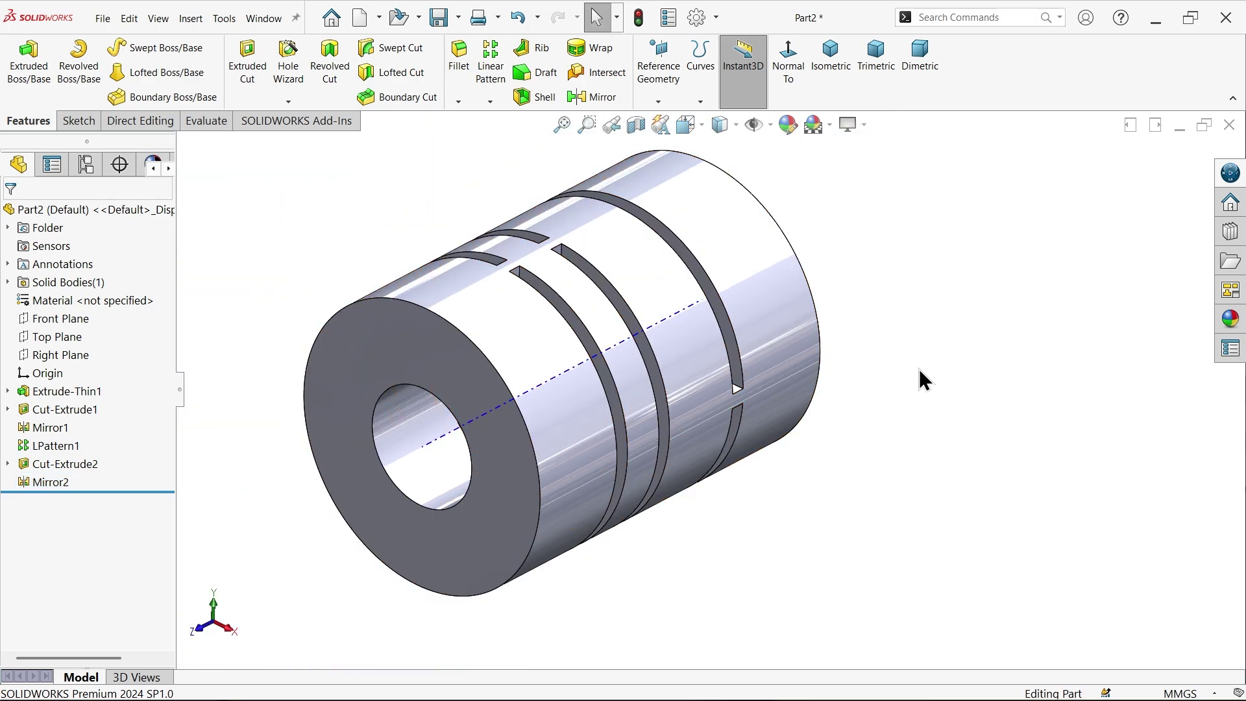
Set up a linear pattern of the upper slot cut and its mirrored copy along the tube's axis, with 3.72 mm spacing and 2 instances
scroll(830, 331, down, 2)
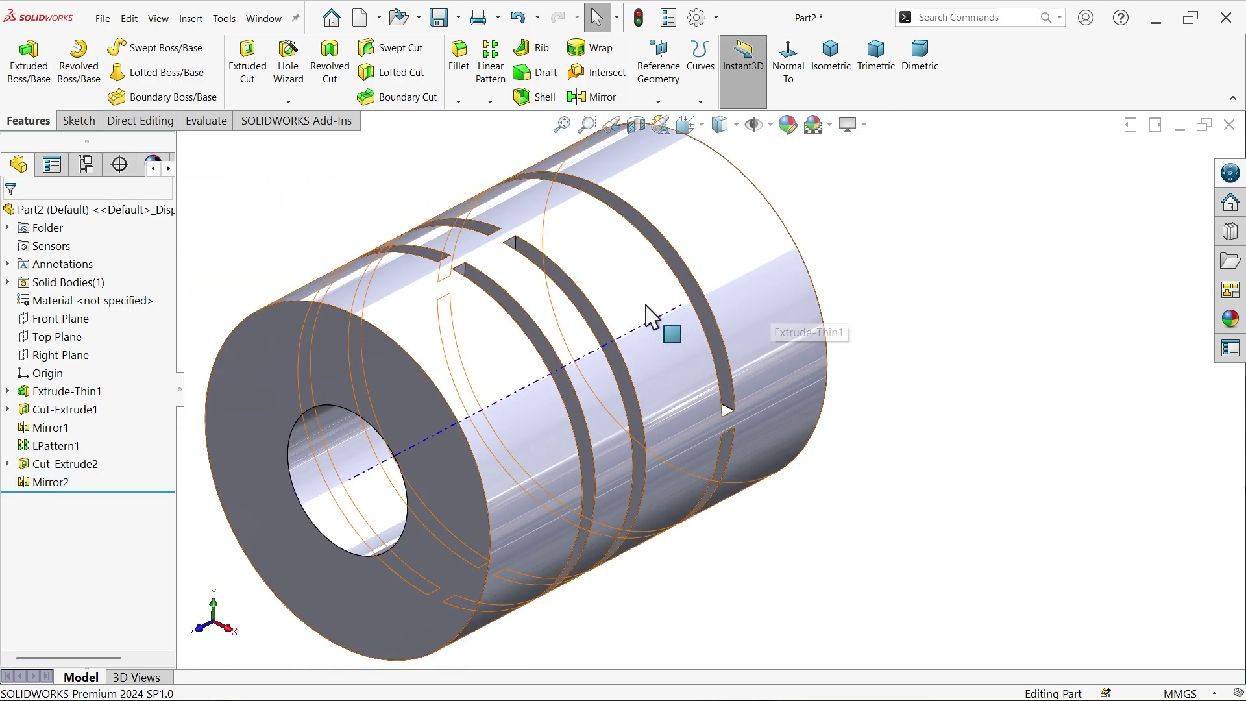
click(494, 78)
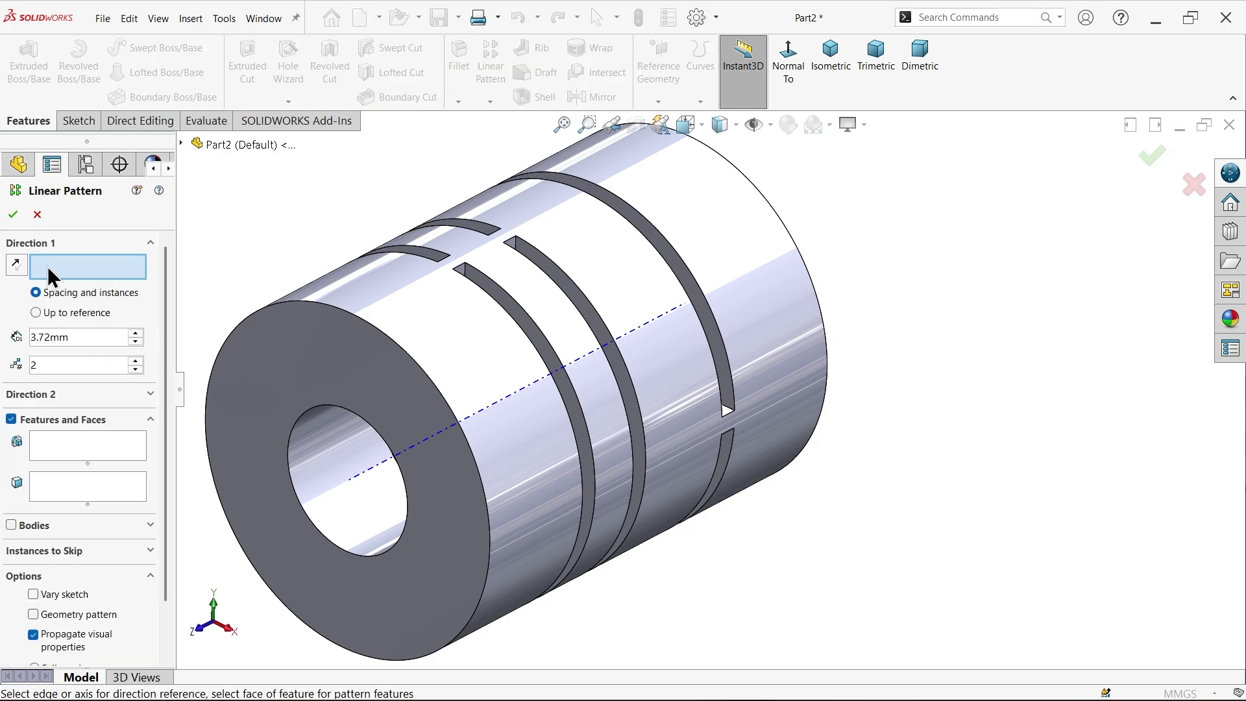
click(369, 469)
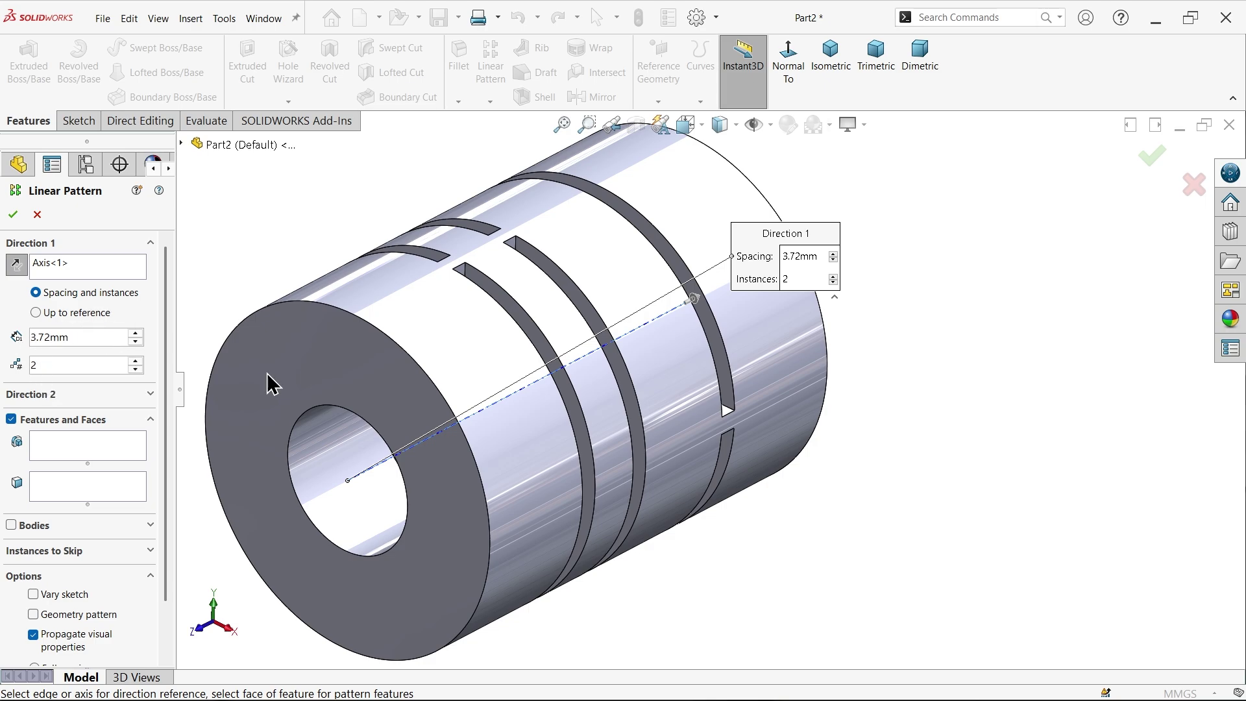
click(723, 367)
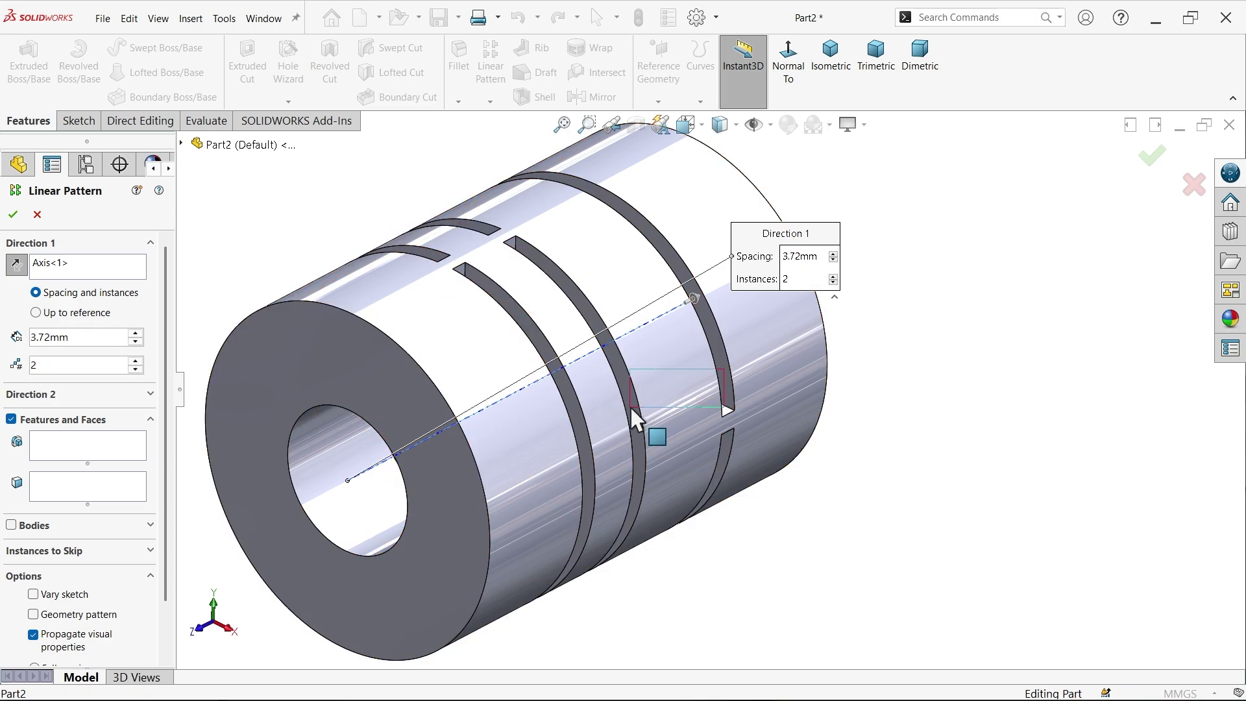
click(728, 400)
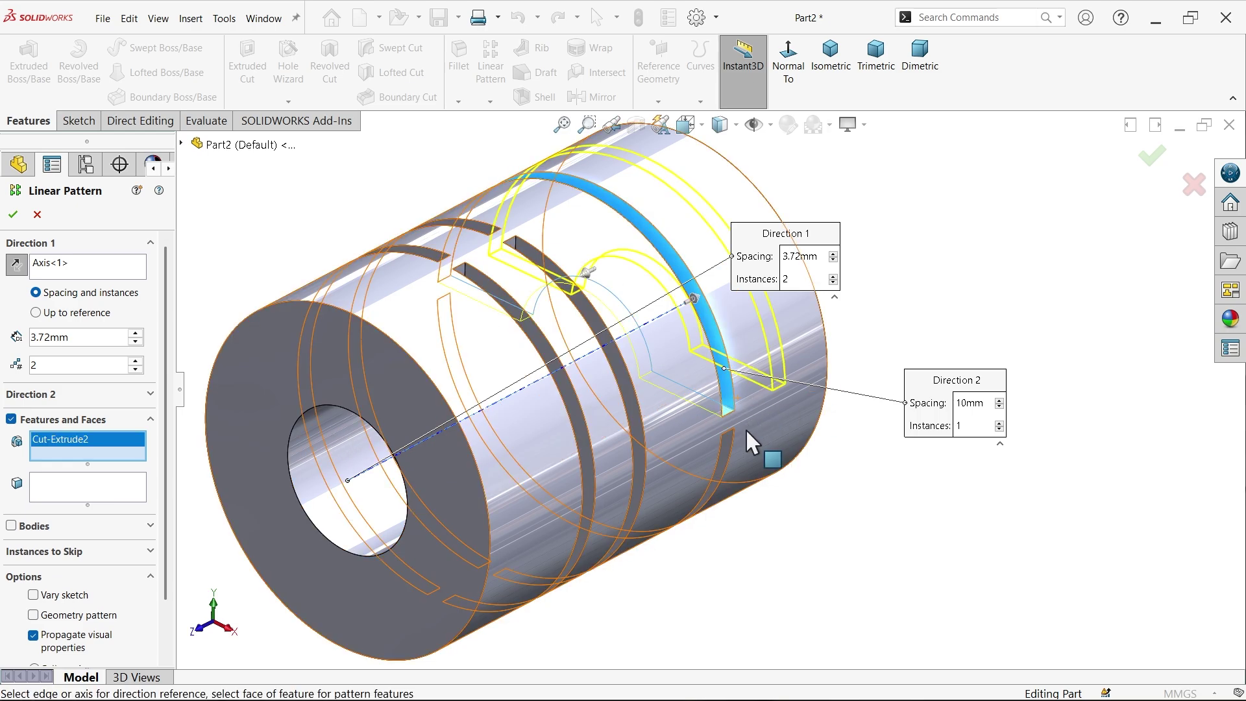
click(730, 453)
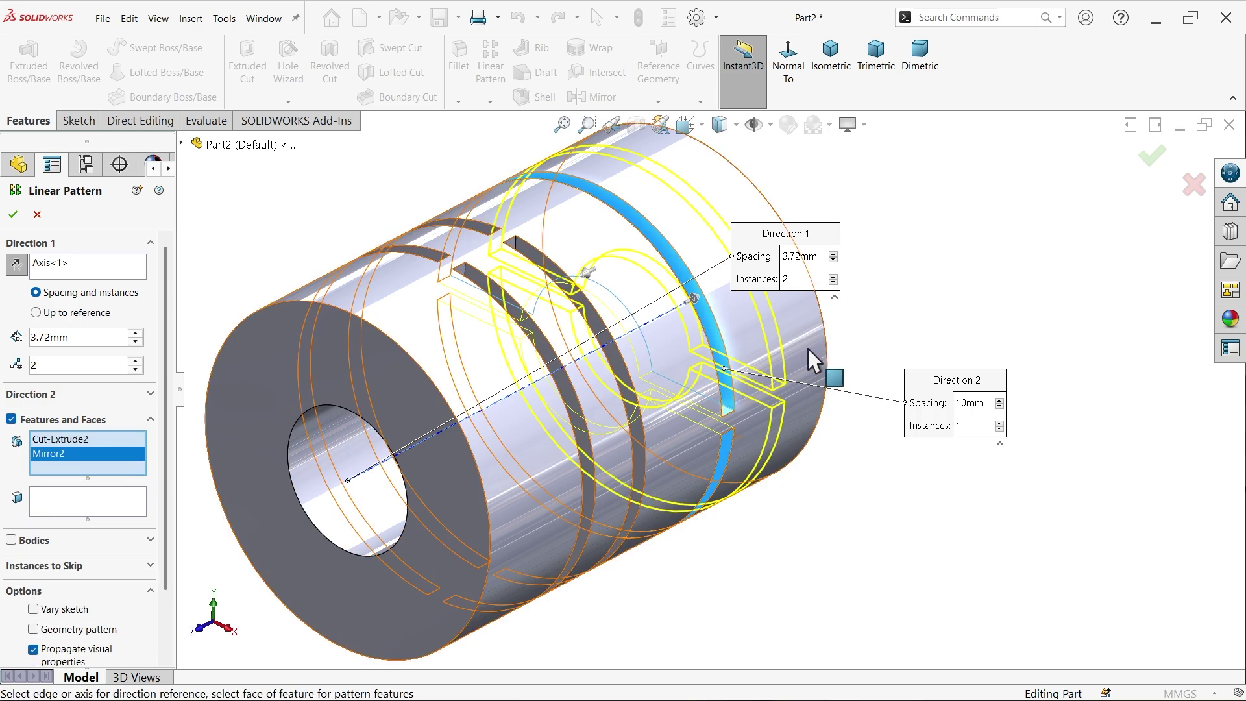
Reverse the pattern direction toward the existing slots and accept the linear pattern, proceeding with both directions parallel
middle_drag(815, 356, 971, 265)
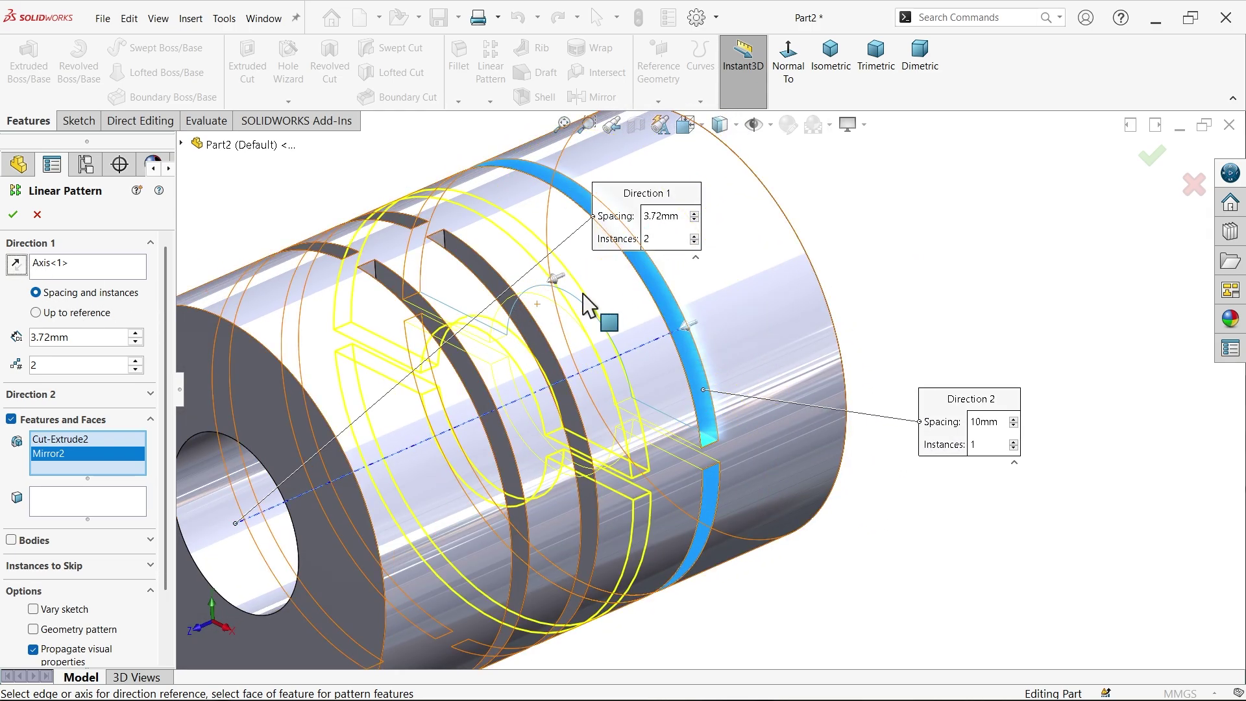
scroll(863, 305, up, 5)
middle_drag(862, 306, 905, 292)
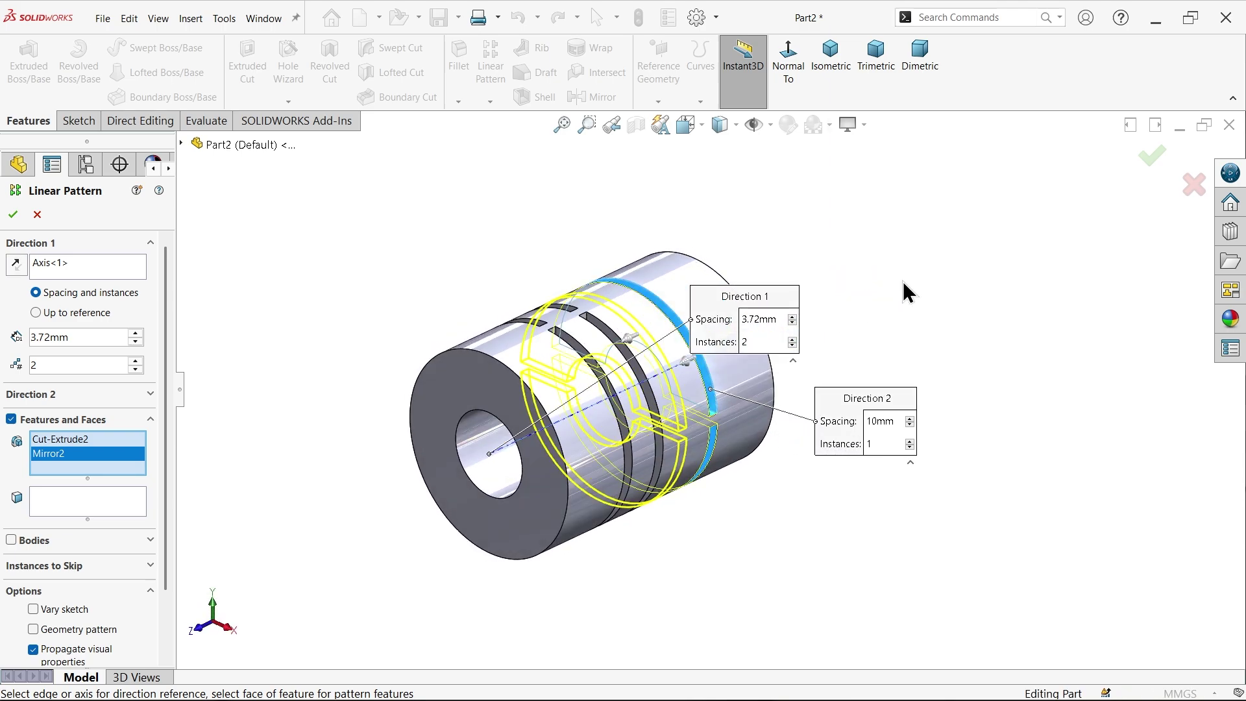
click(13, 215)
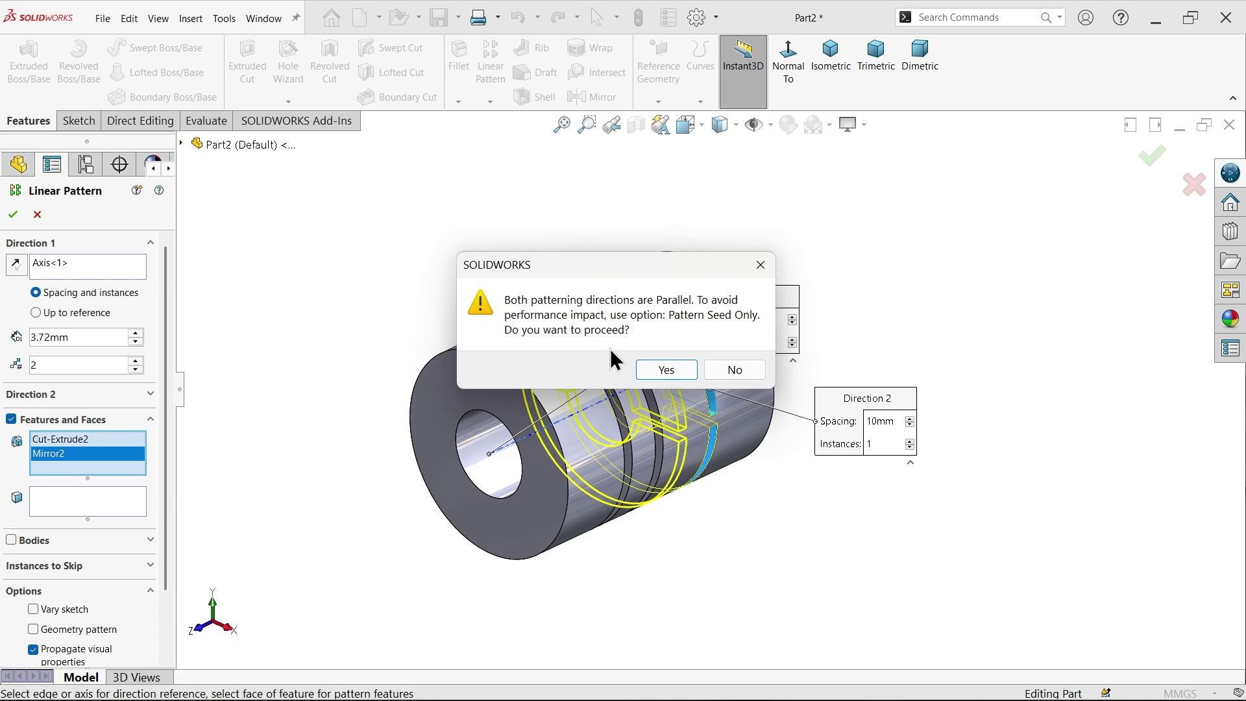
click(678, 368)
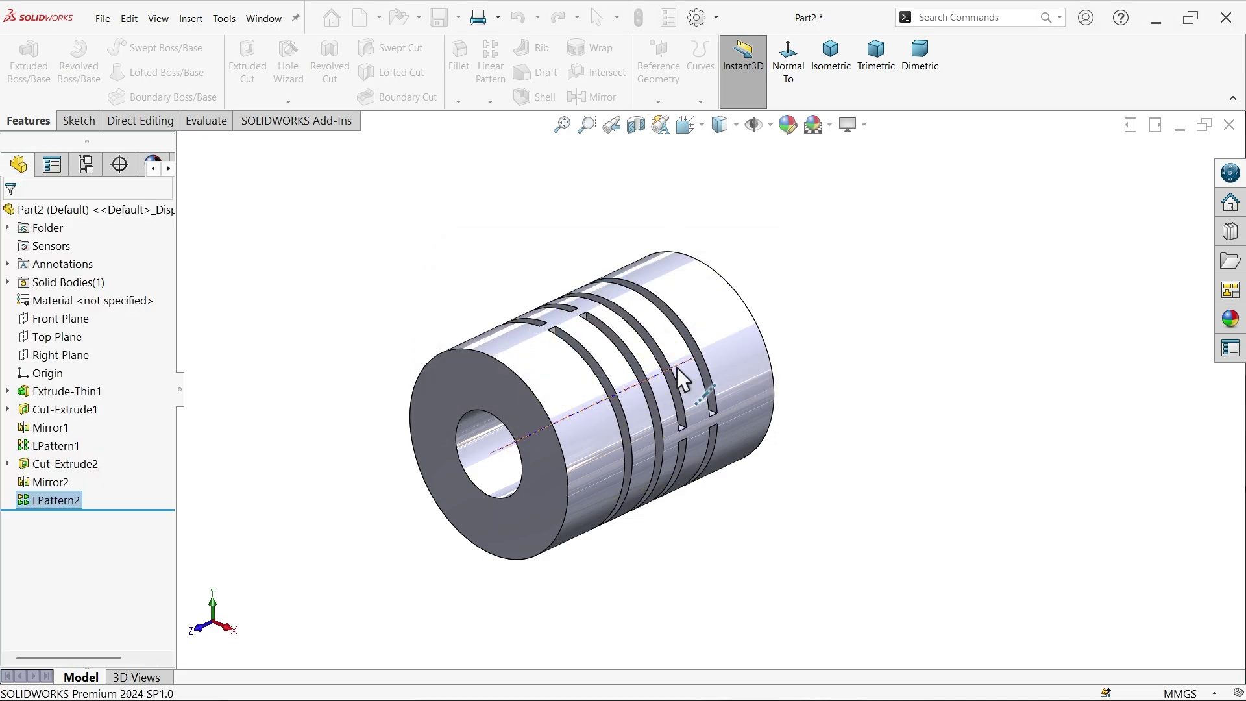
mouse_move(837, 350)
middle_down()
mouse_move(769, 337)
mouse_move(839, 357)
middle_up()
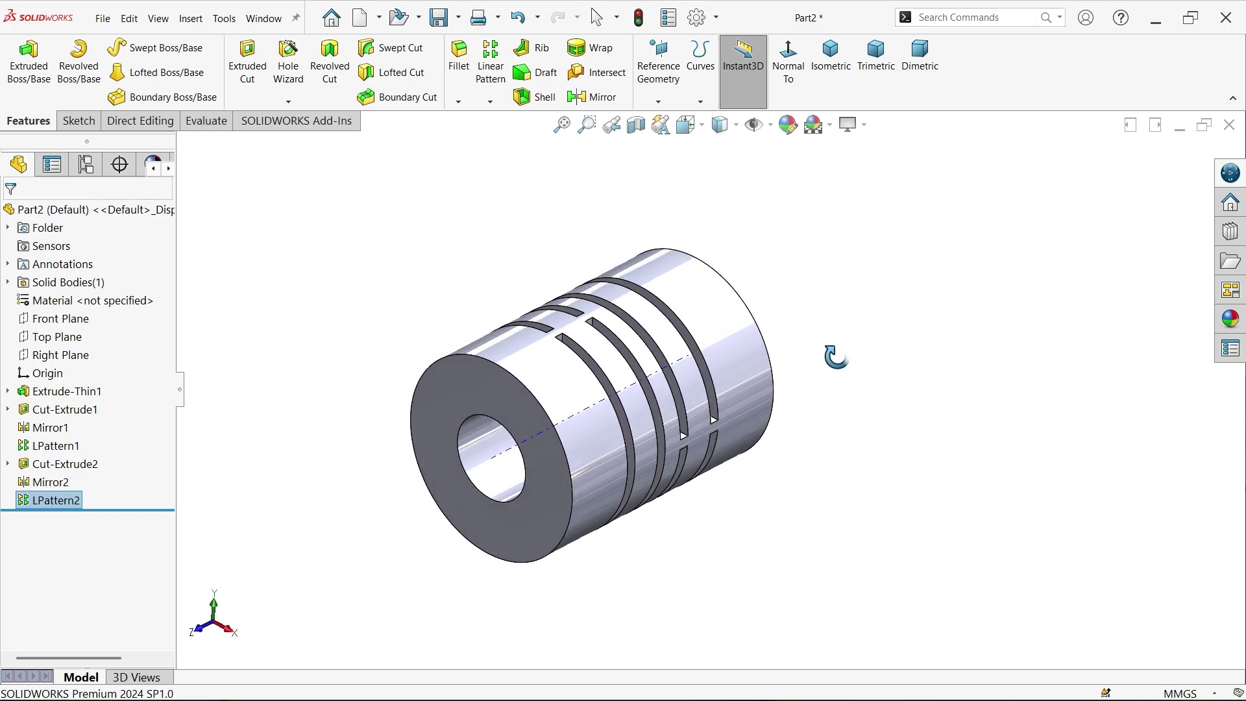
scroll(727, 409, down, 3)
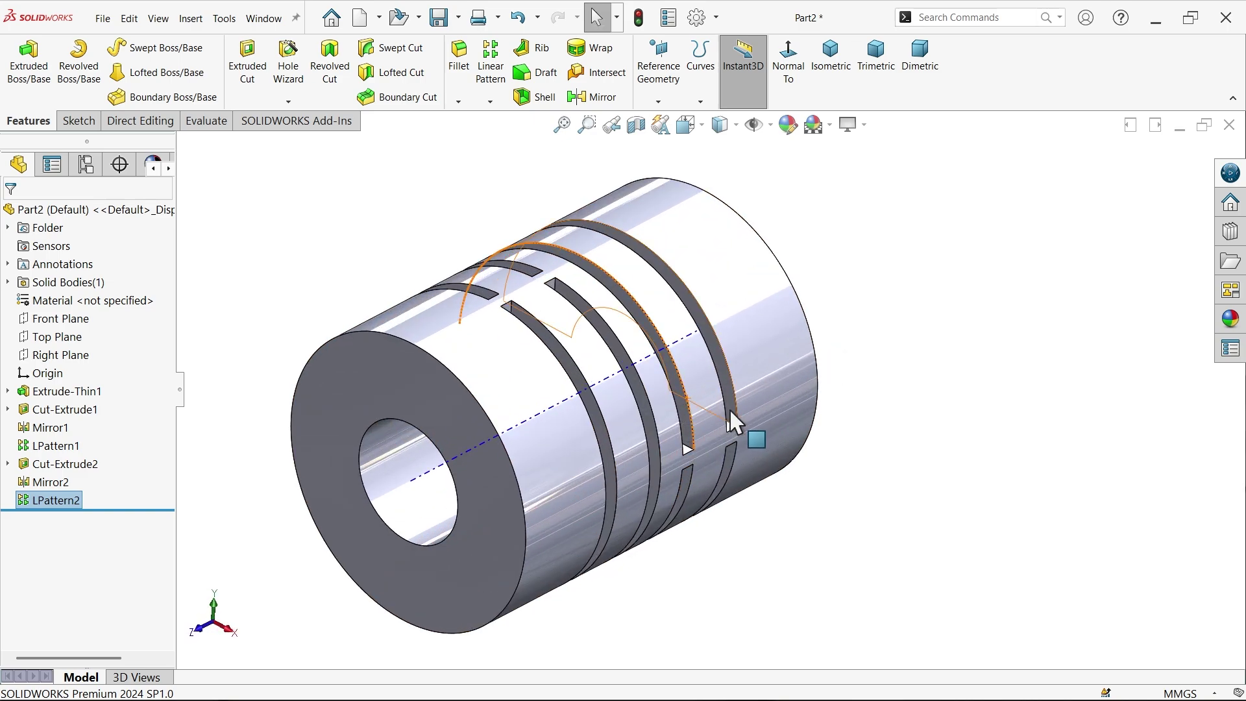
Consult the drawing's Section B-B for the slot spacing and start a linear pattern along the tube's axis with 8.46 mm spacing
key(alt+Tab)
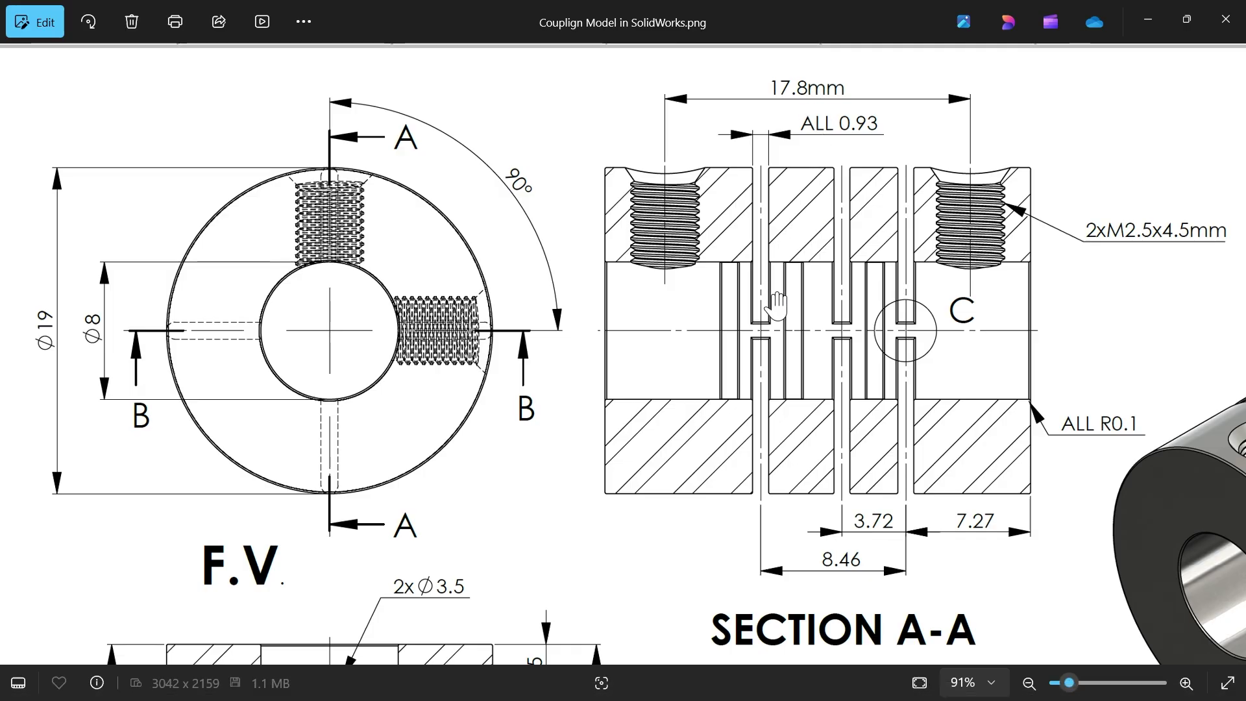
scroll(785, 292, down, 2)
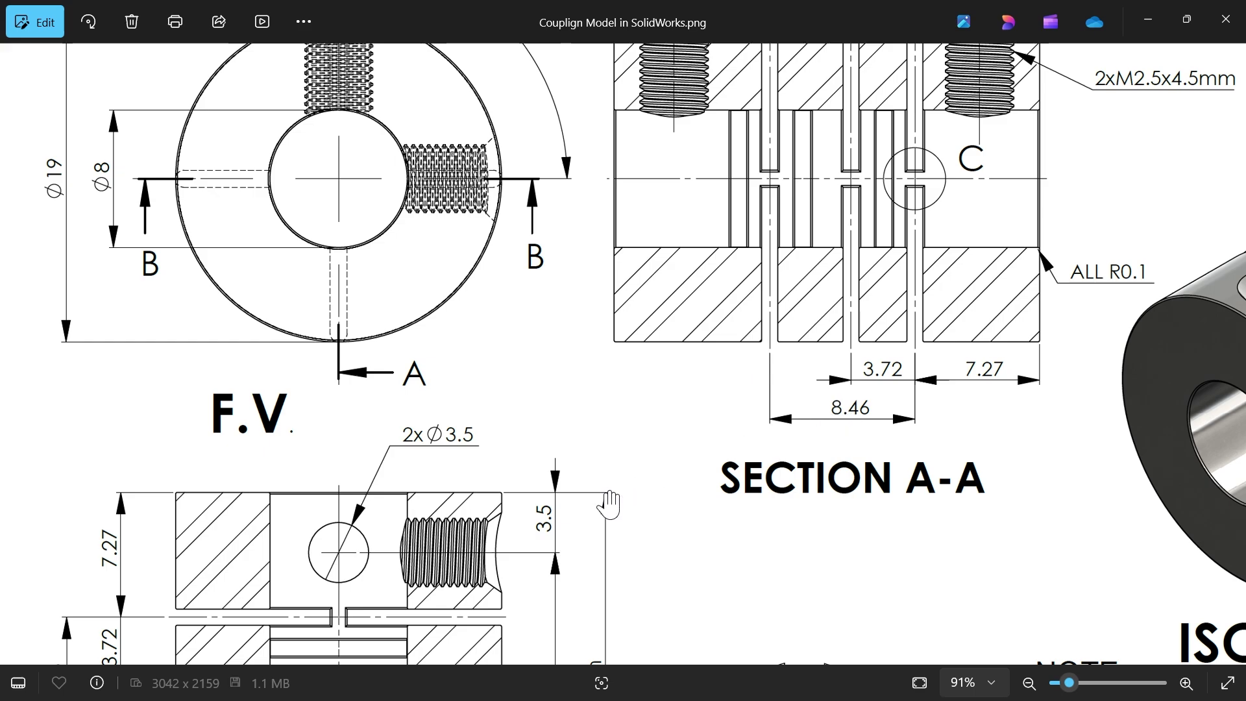
drag(610, 505, 704, 112)
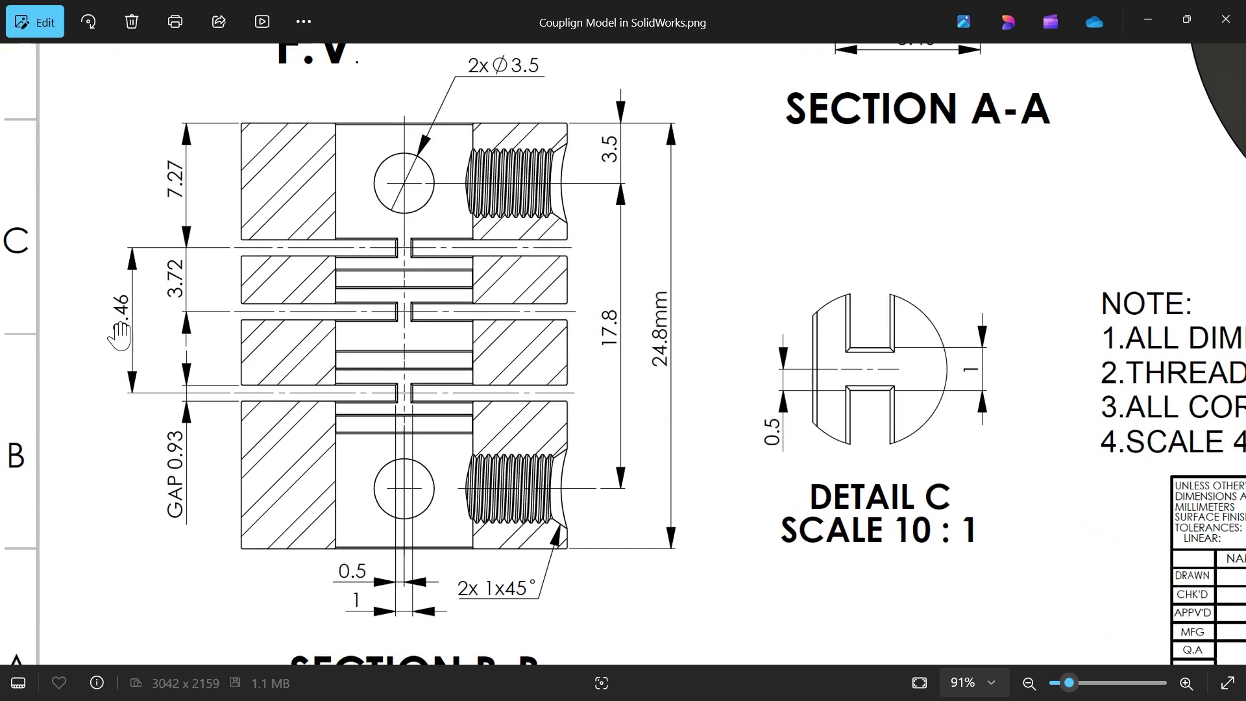
click(1148, 20)
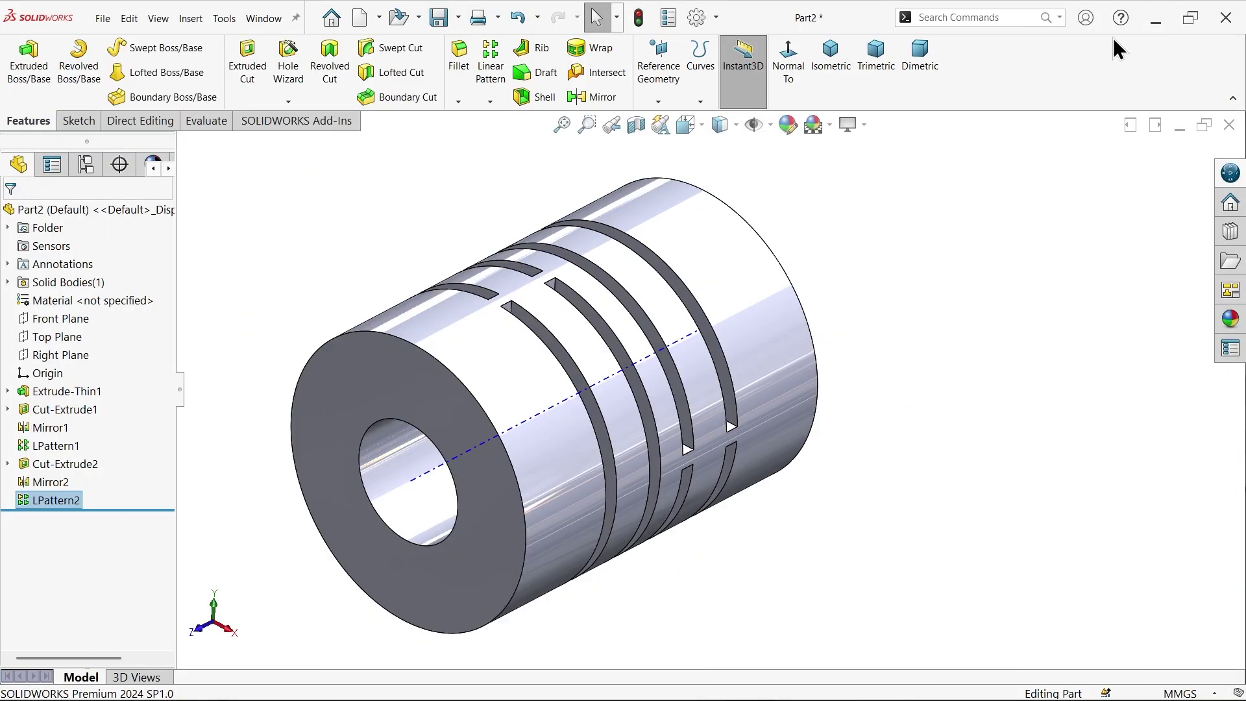
click(453, 130)
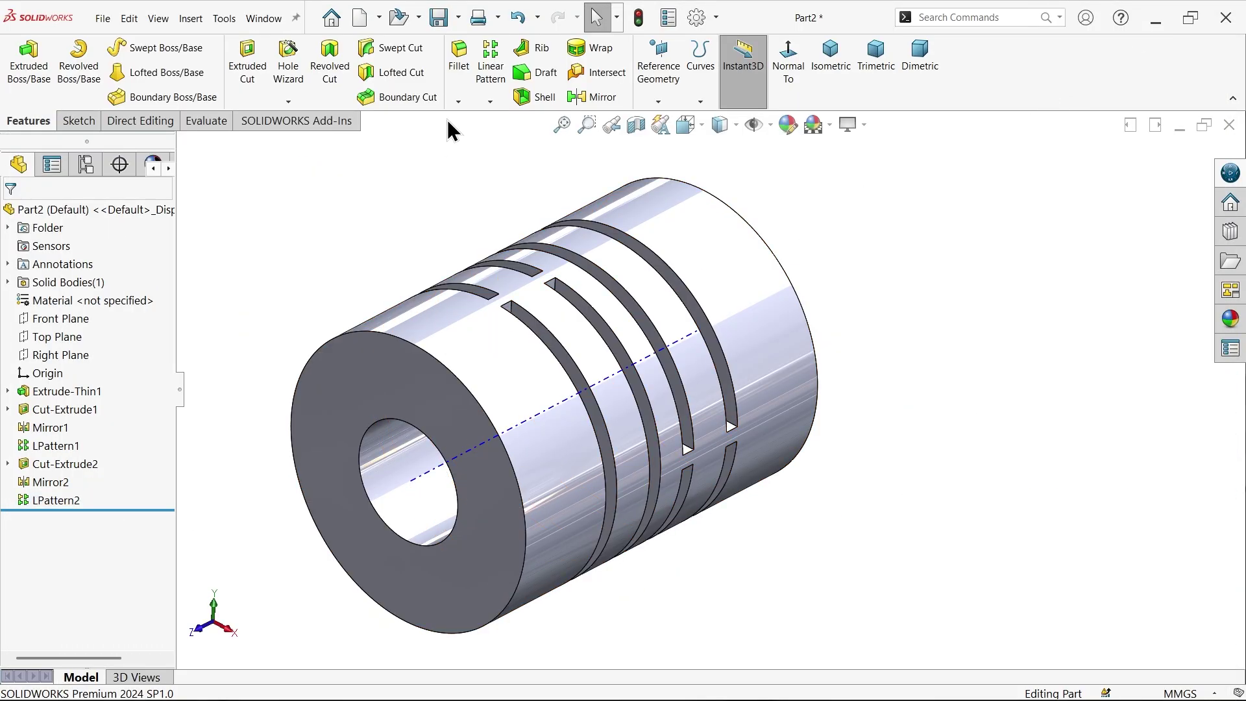
click(493, 75)
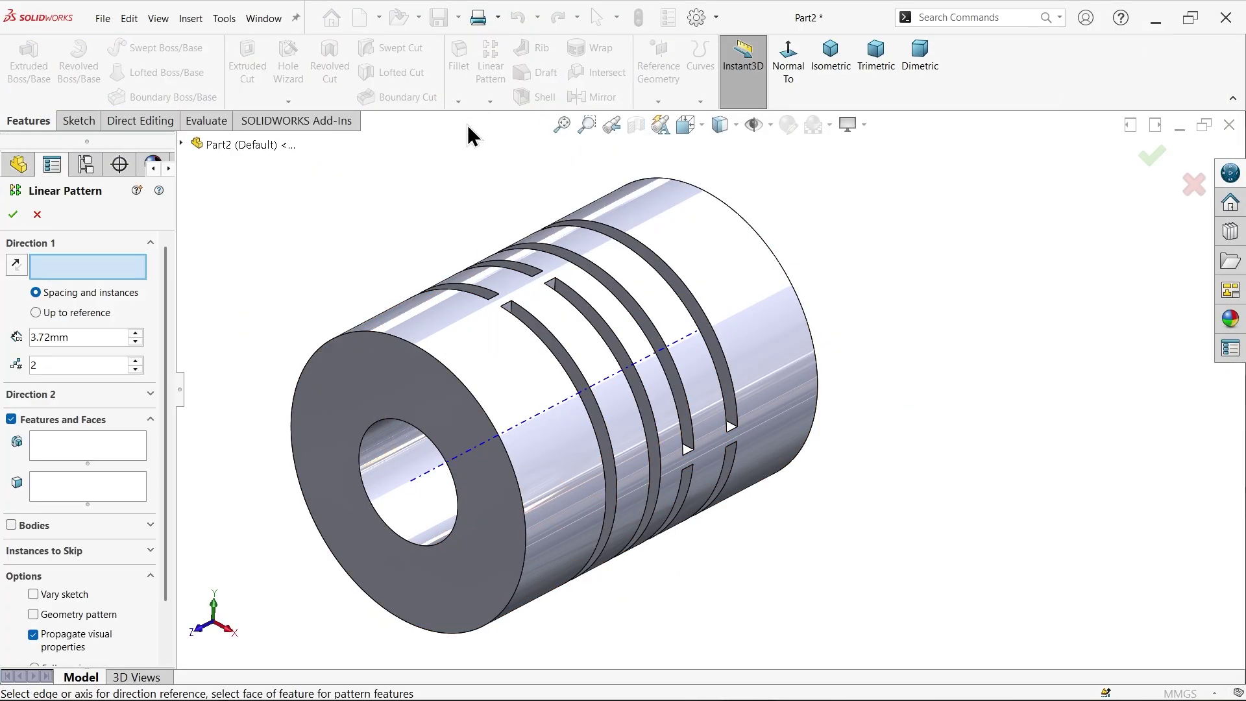
click(429, 486)
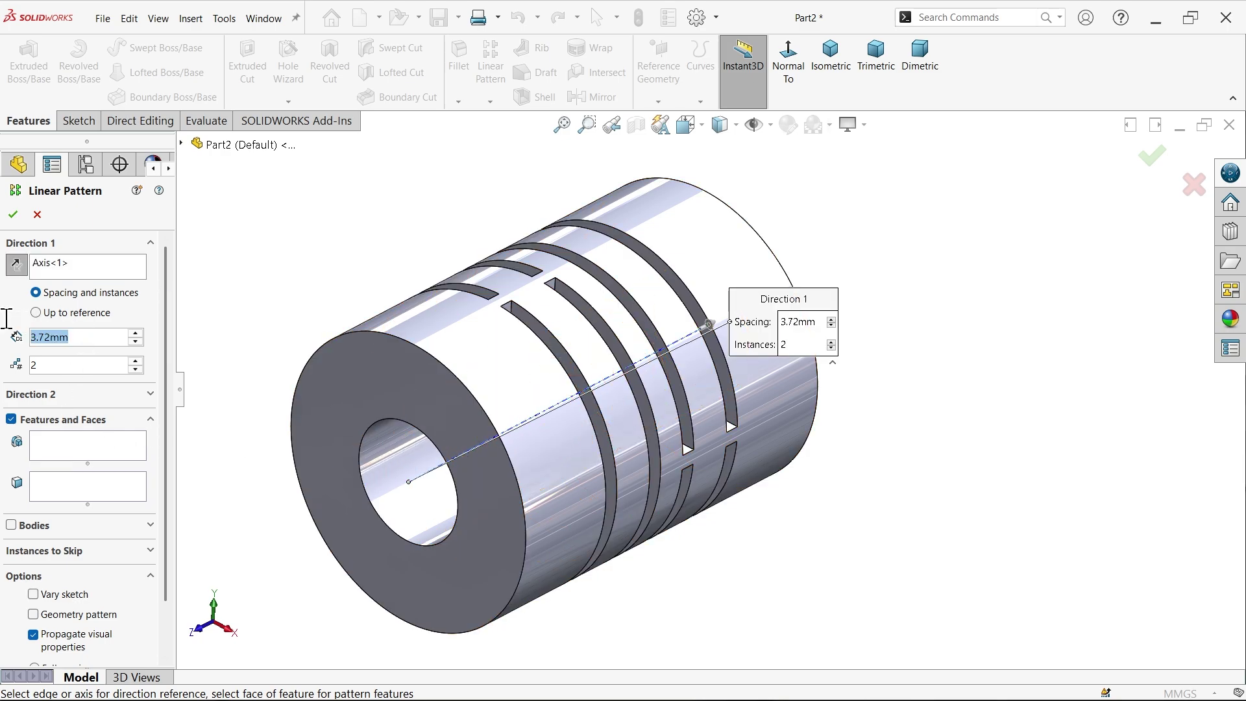
text(8.)
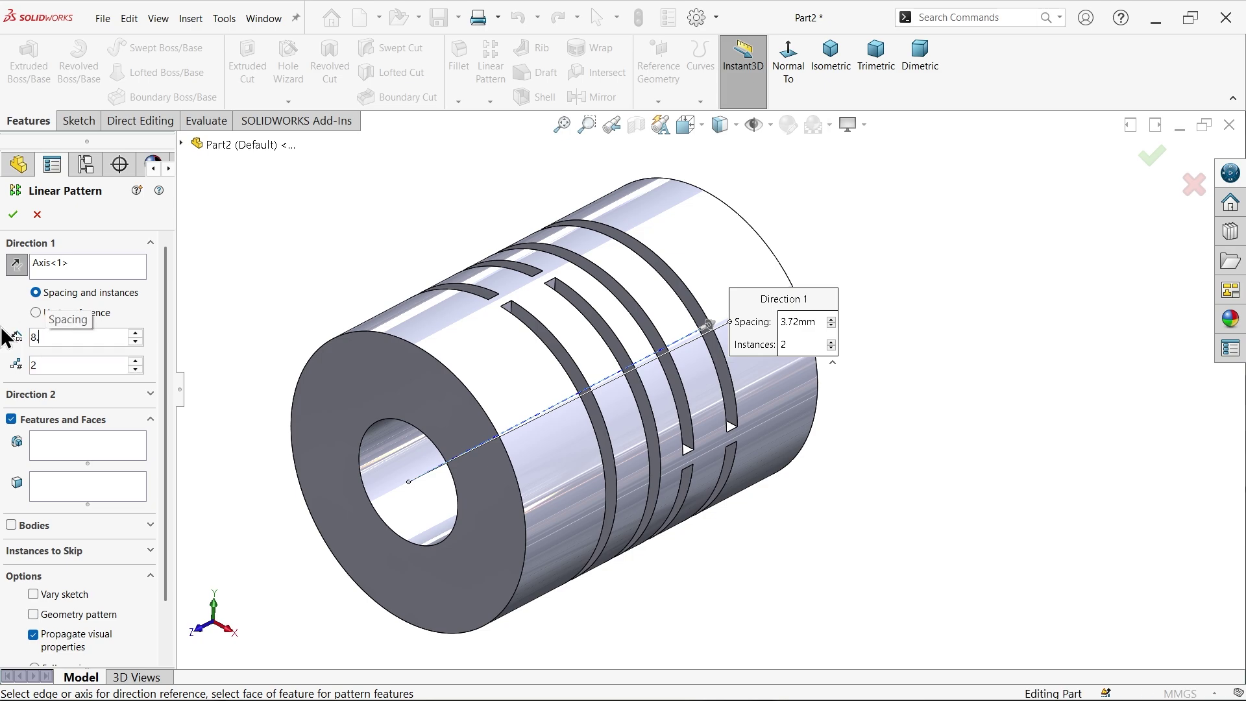
text(46)
key(Return)
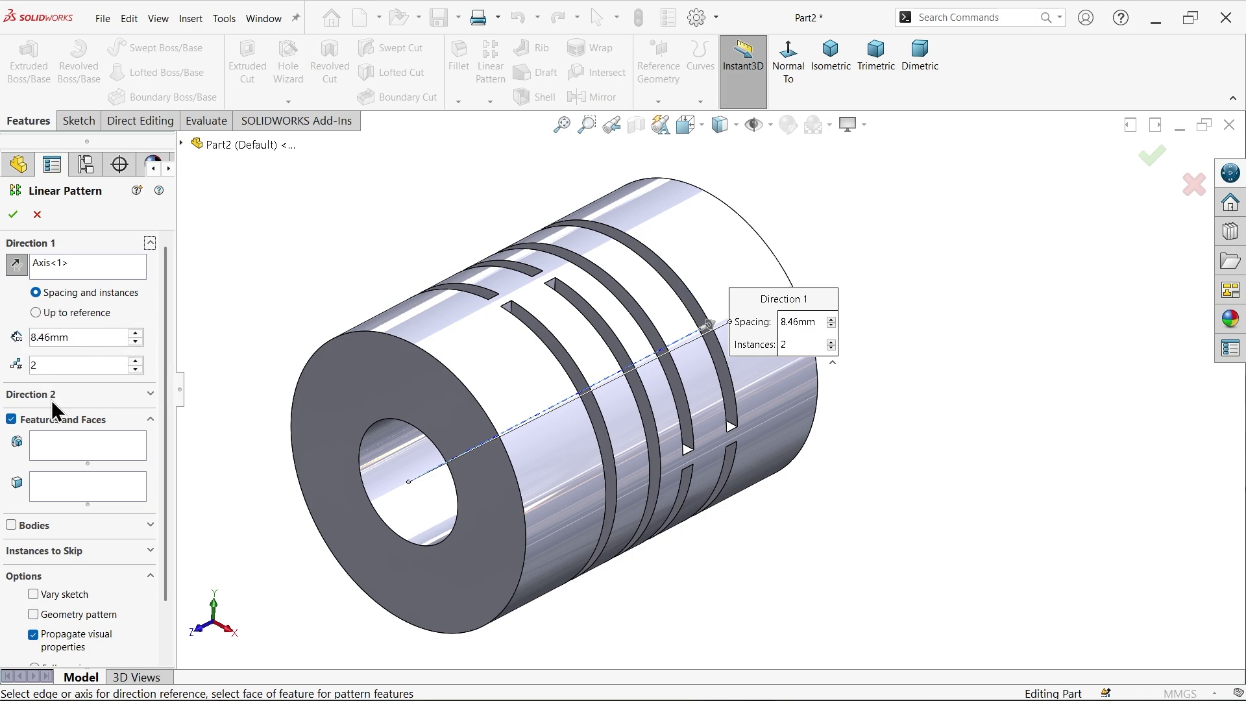
Add the second slot cut and its mirrored copy as the pattern's features and reverse the direction toward the other slots
click(63, 446)
scroll(746, 344, down, 4)
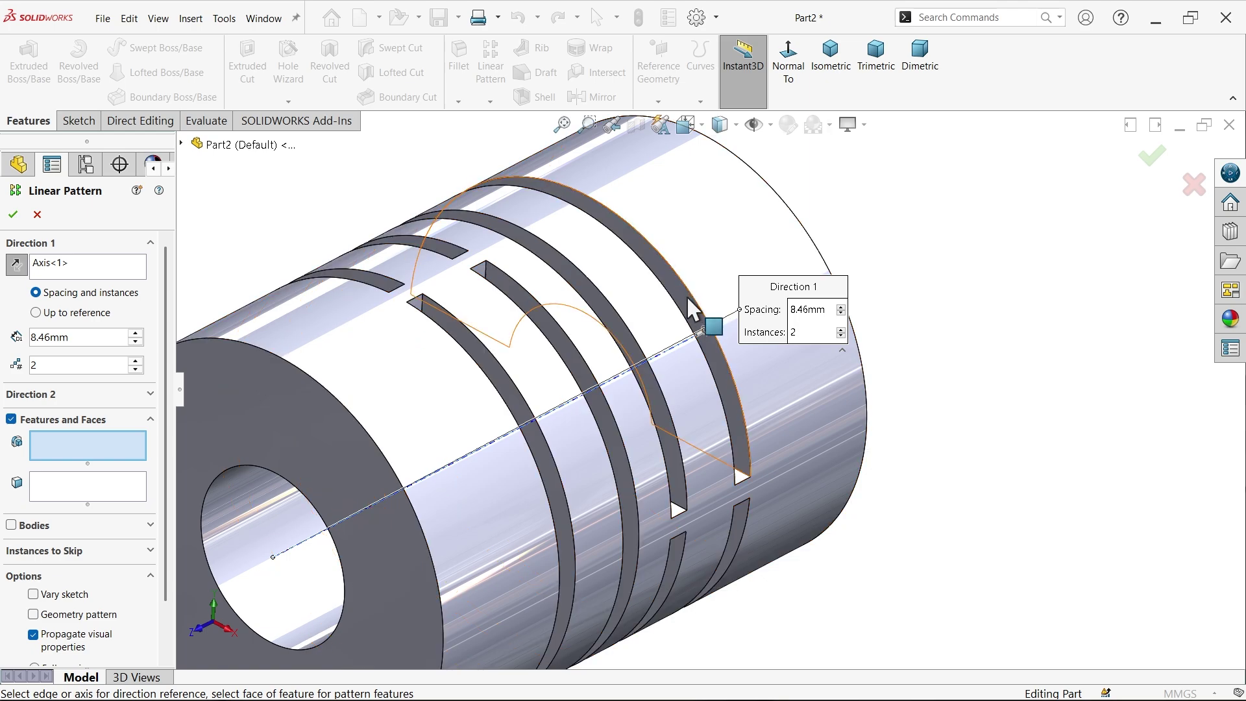
click(689, 310)
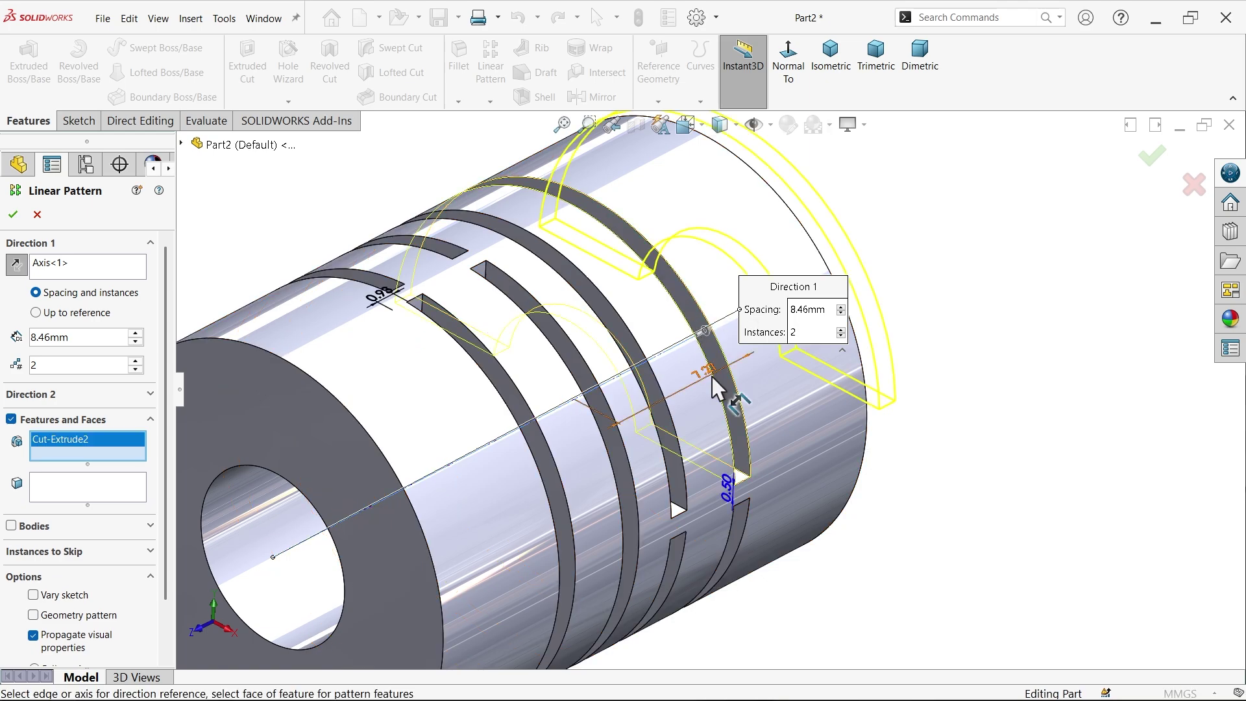
click(743, 536)
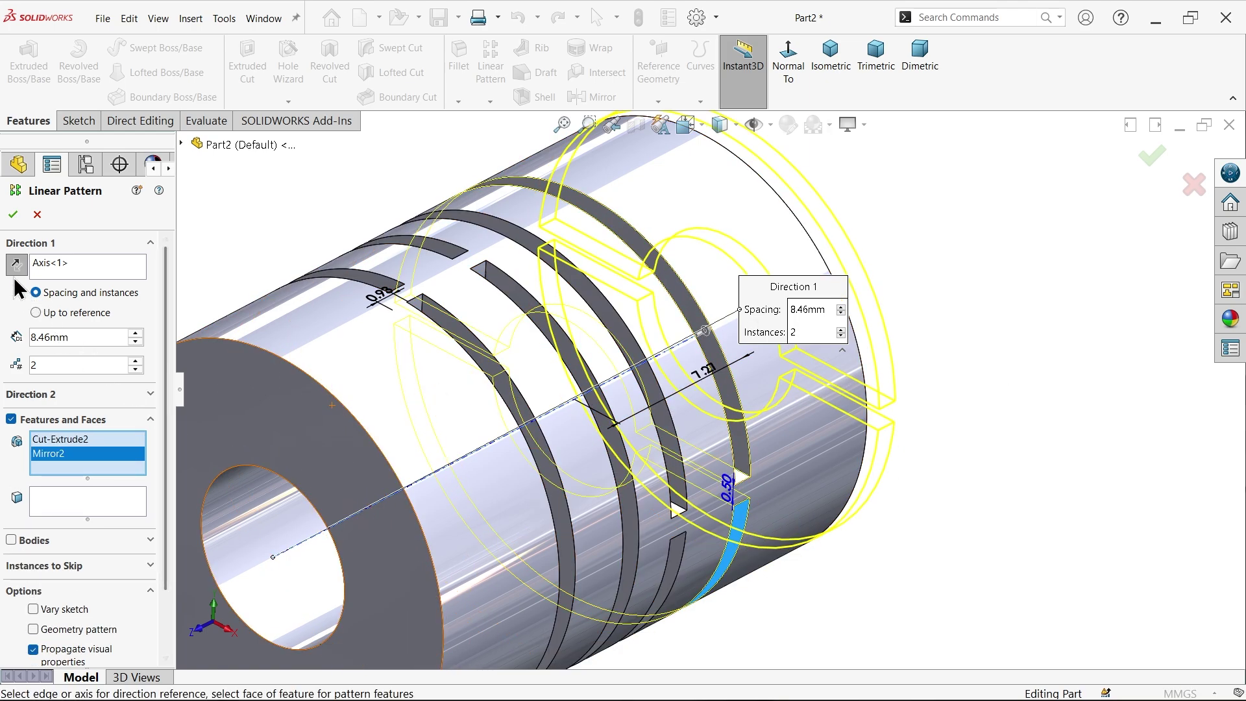
click(16, 251)
click(19, 252)
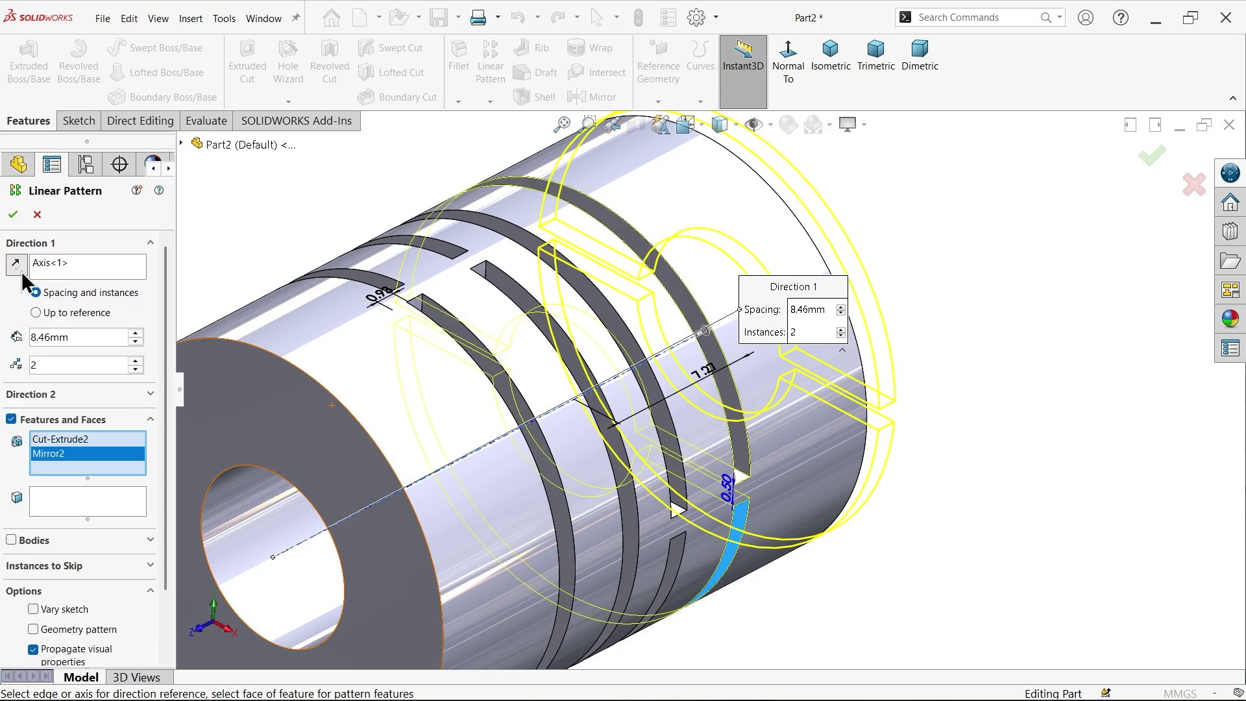
Check the pattern preview from the right-side view and accept the linear pattern
scroll(782, 295, up, 5)
middle_drag(782, 296, 939, 272)
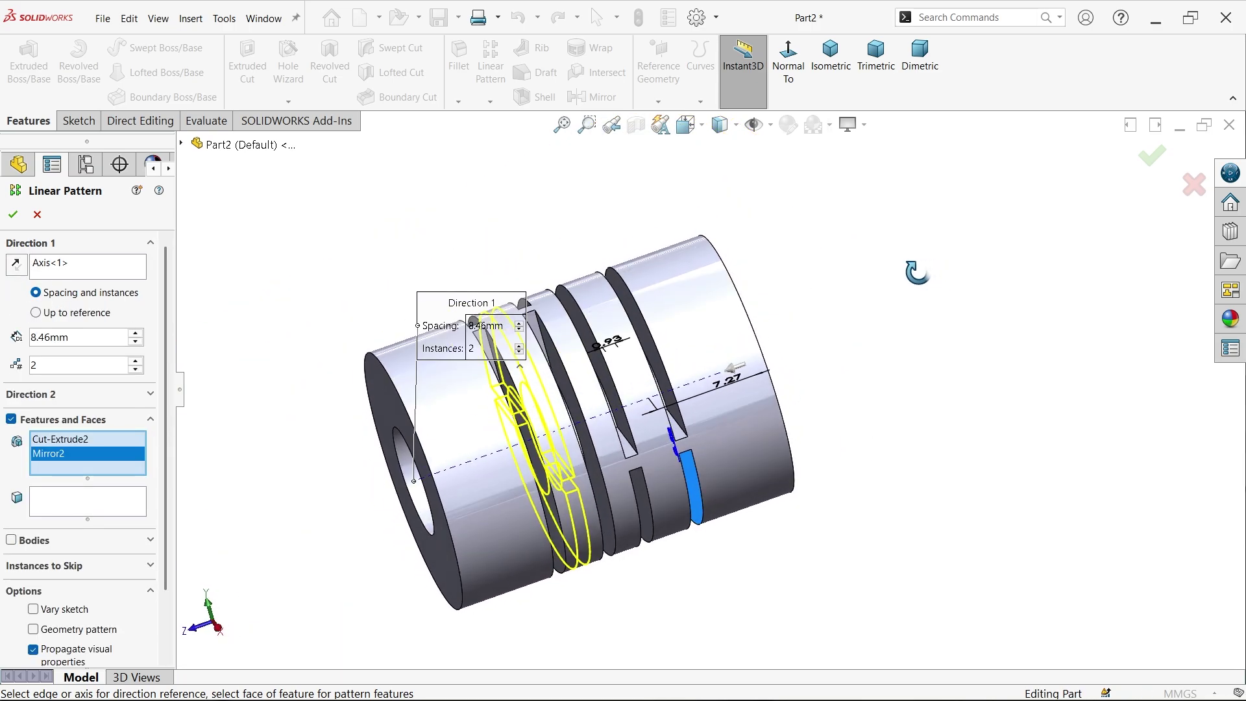
click(698, 125)
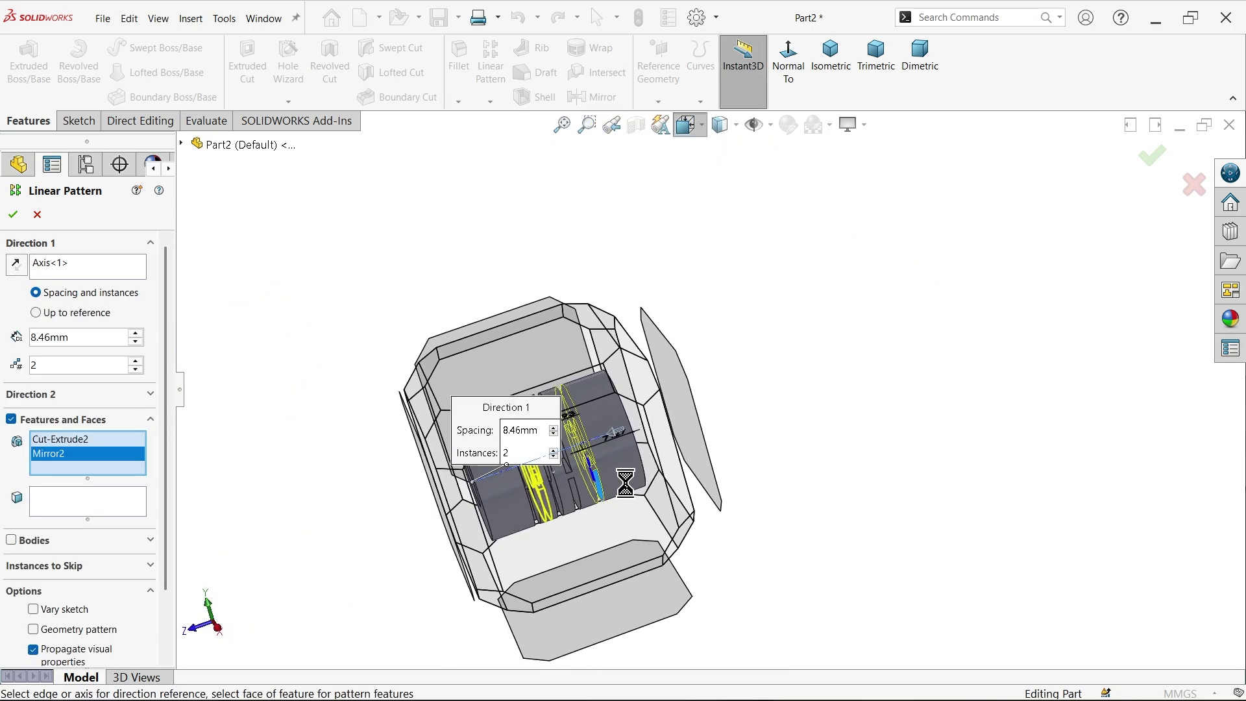
click(606, 537)
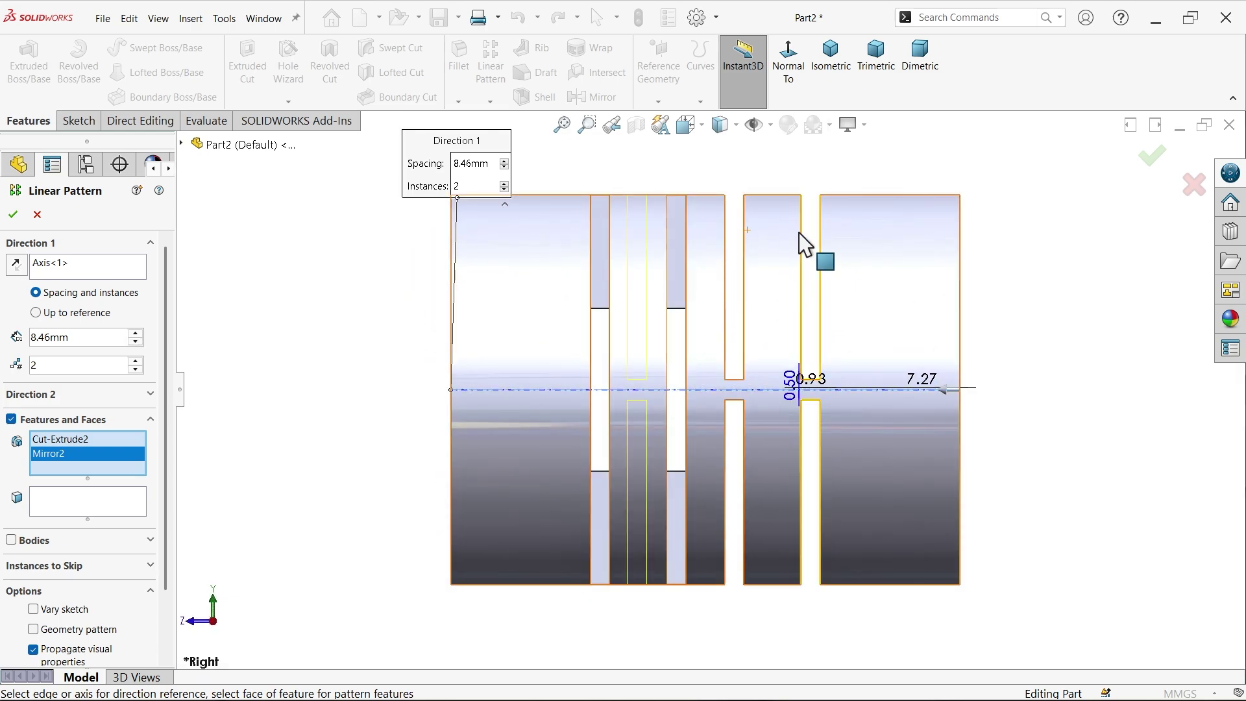
scroll(803, 244, down, 2)
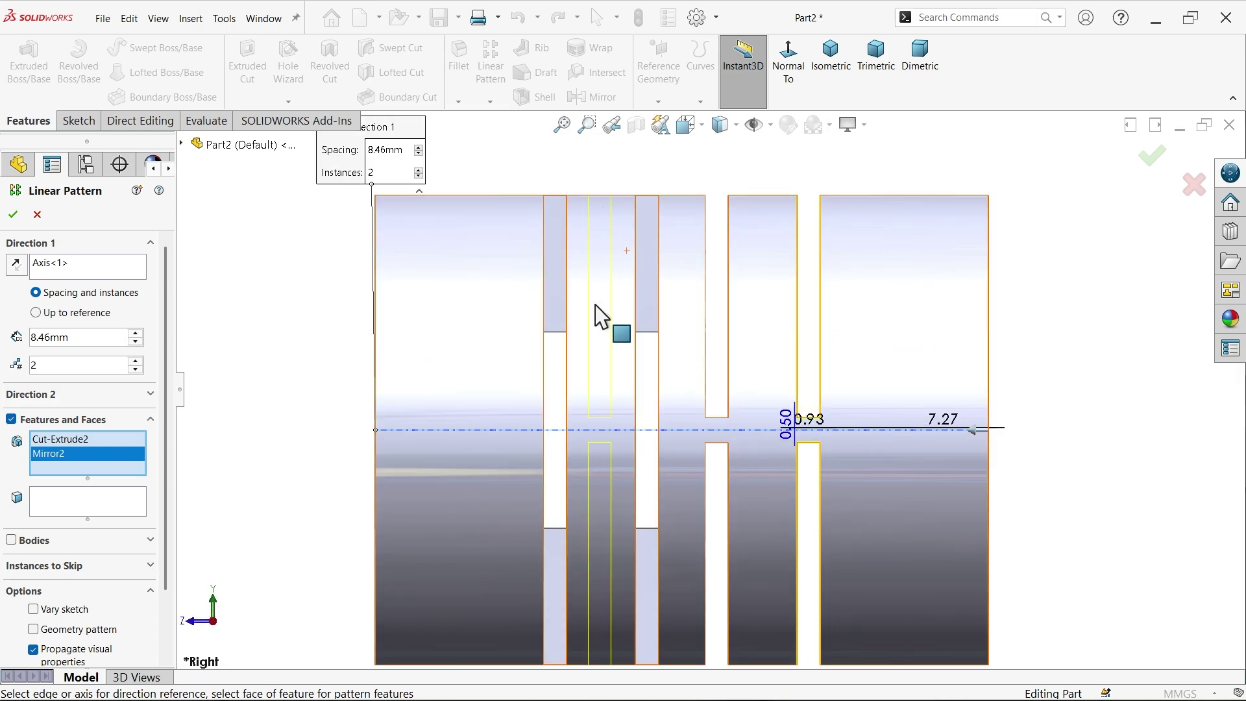
click(13, 215)
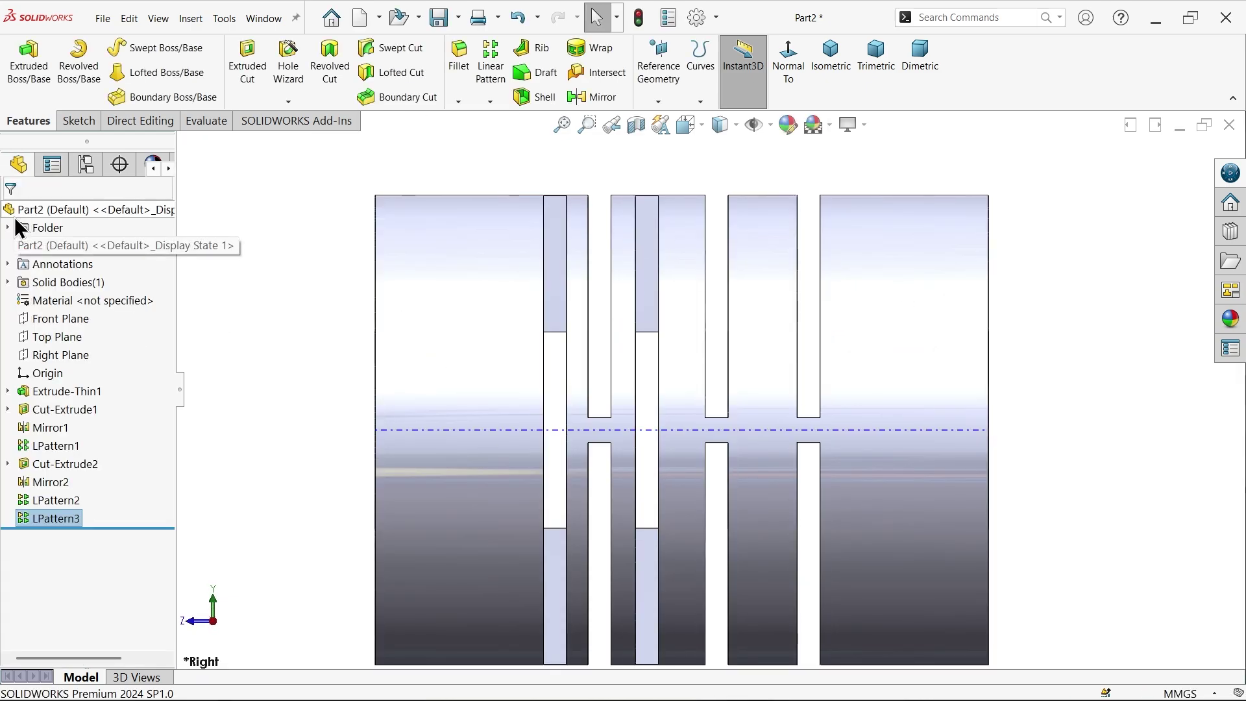
Set up a linear pattern of the first slot cut and its mirrored copy along the tube's axis, with 8.46 mm spacing and 2 instances
click(832, 78)
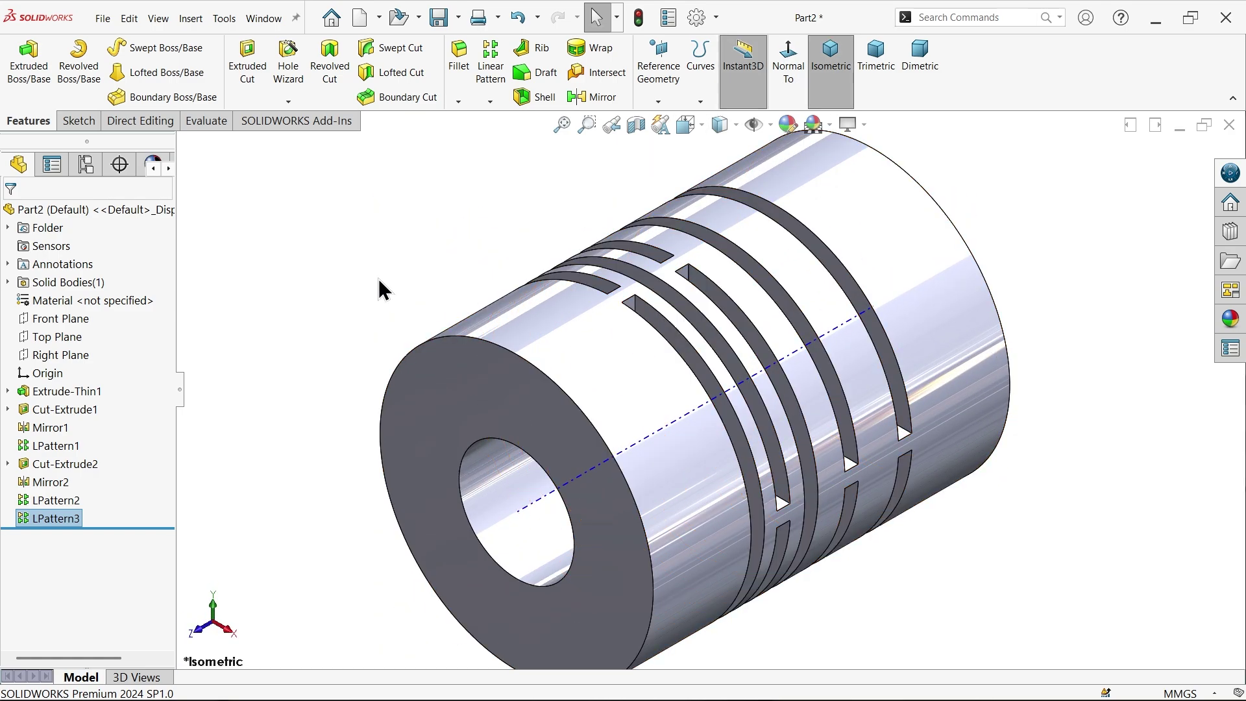
click(437, 278)
click(494, 70)
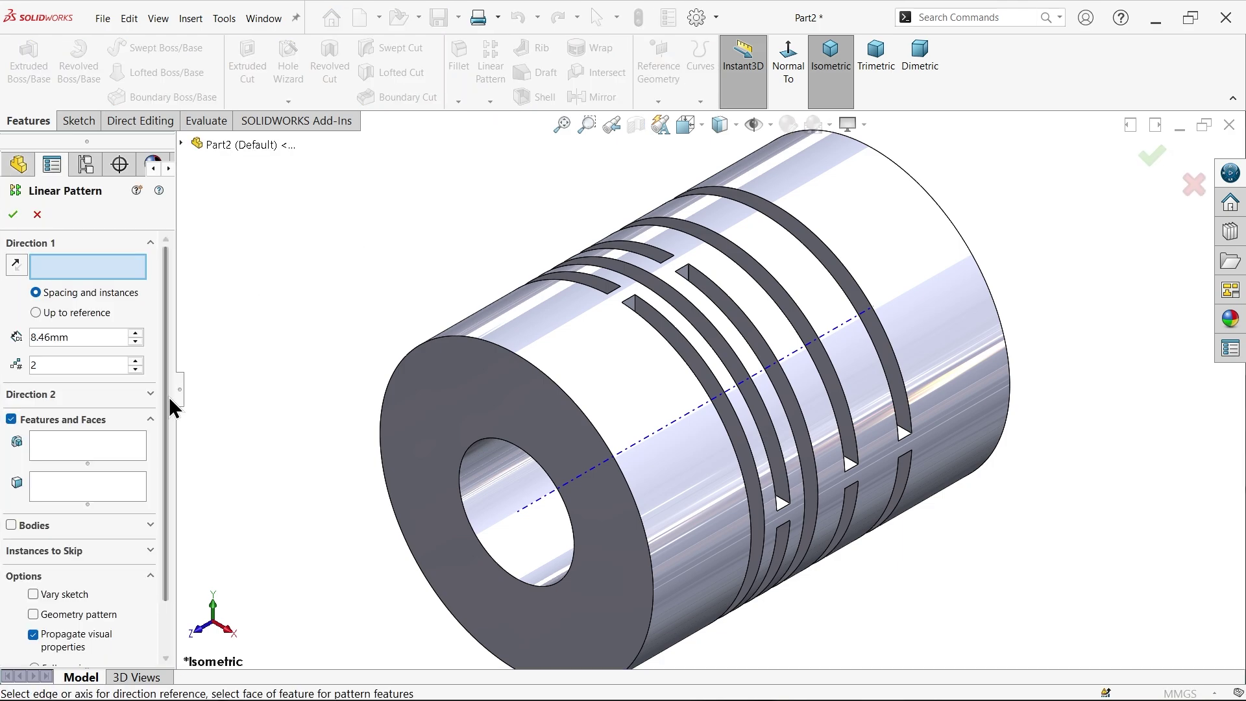
click(546, 507)
click(83, 452)
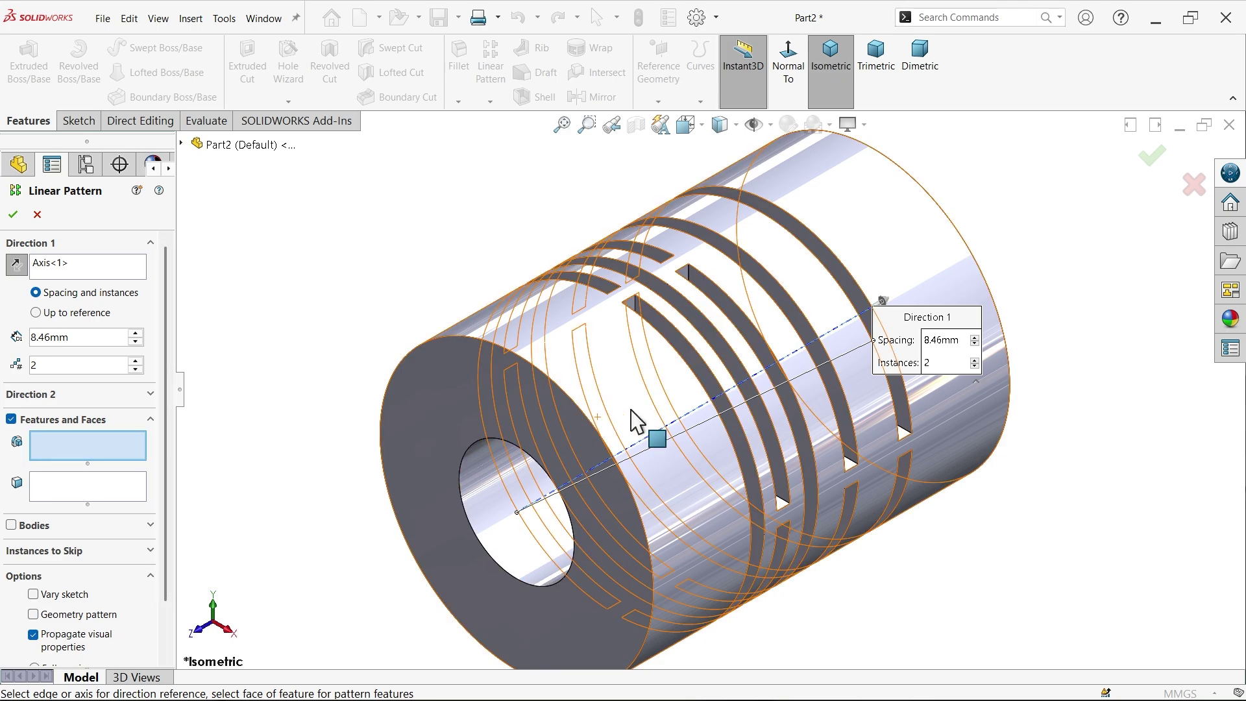
scroll(667, 305, down, 5)
click(671, 293)
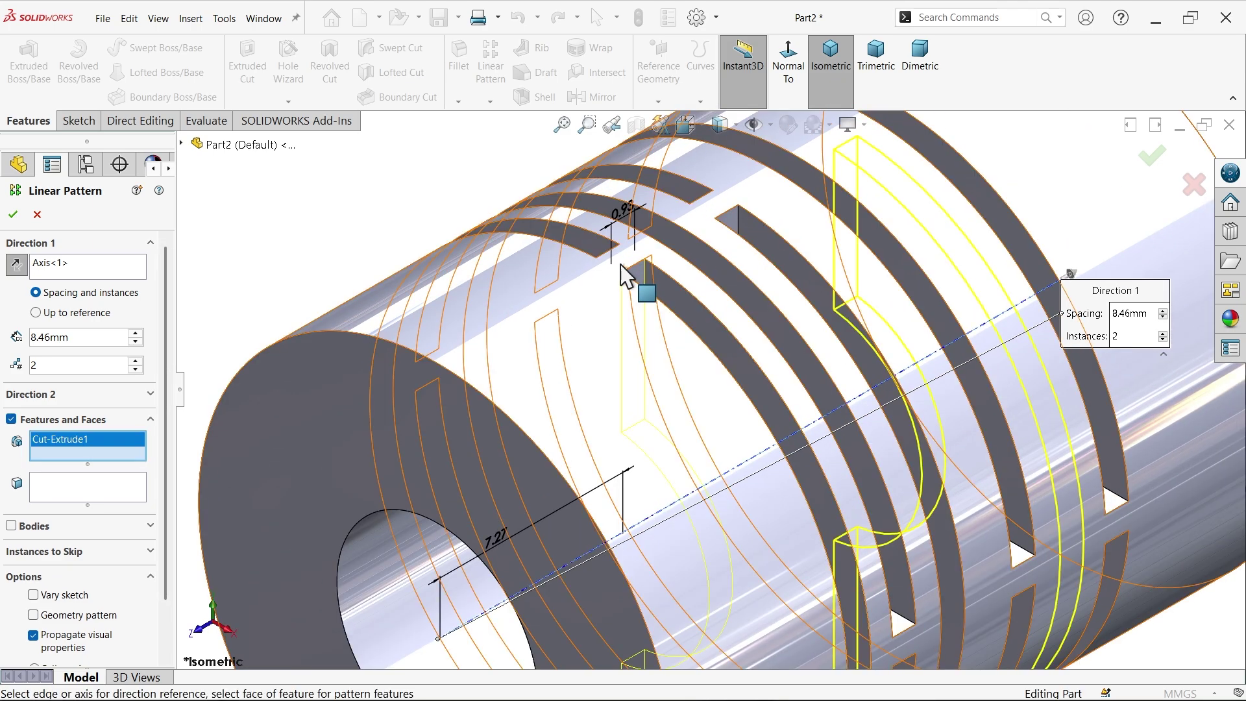
click(612, 251)
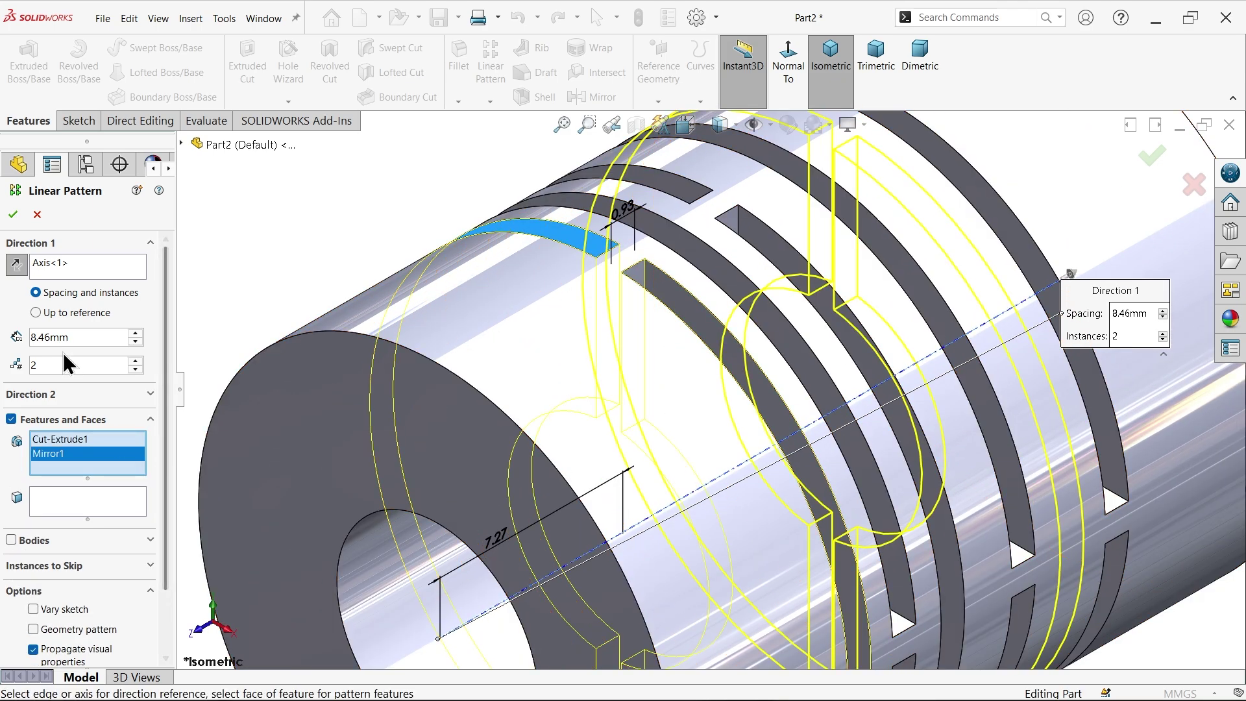
Check the first slot pair's pattern preview from the right side, accept the pattern, and return to the isometric view
scroll(603, 305, up, 3)
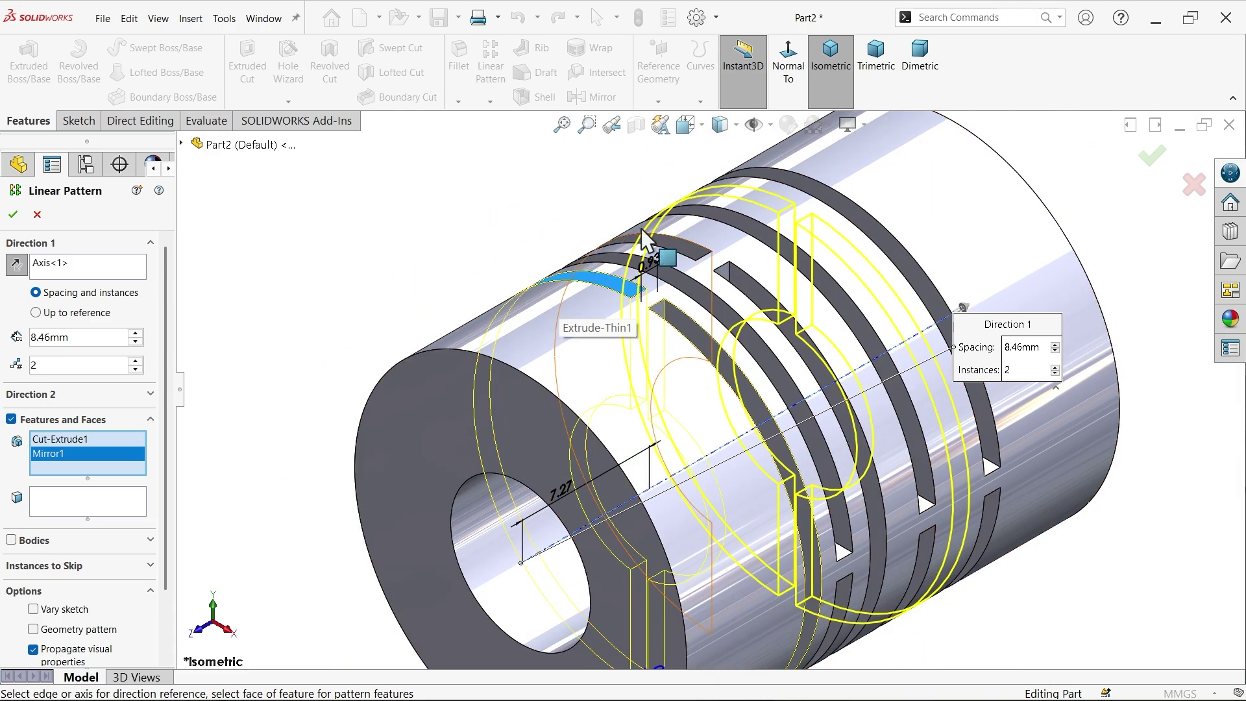
click(699, 130)
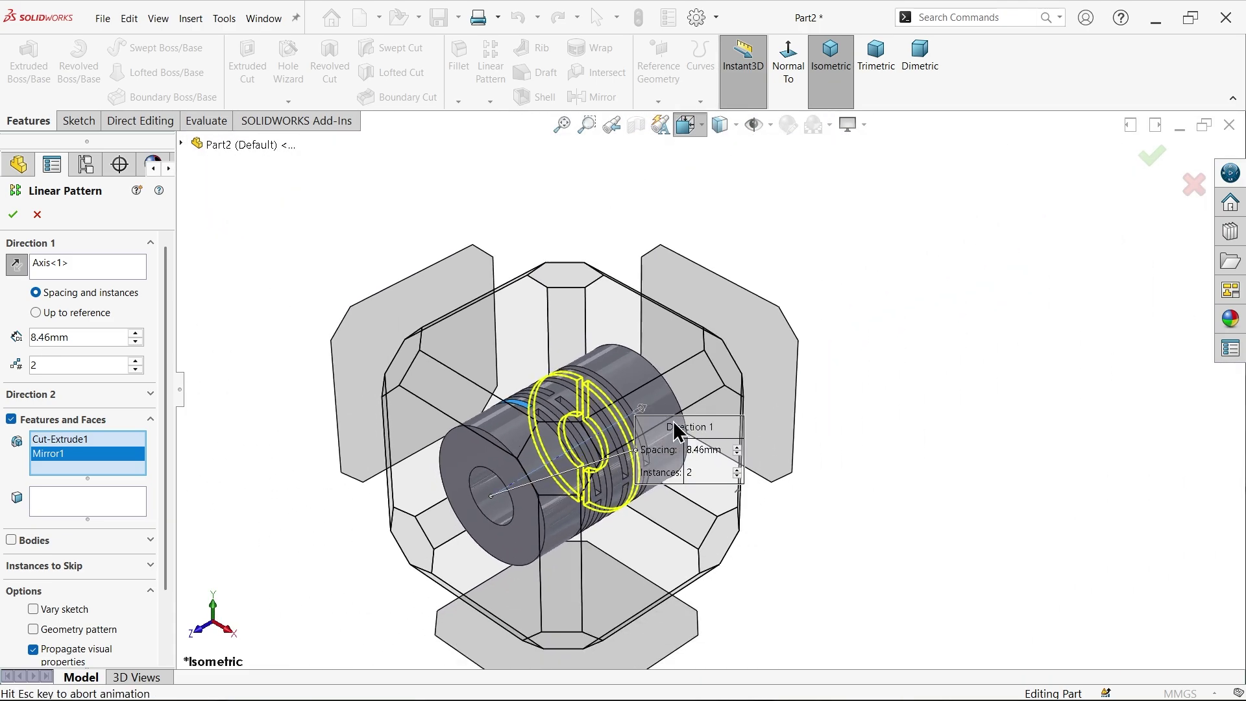
click(634, 524)
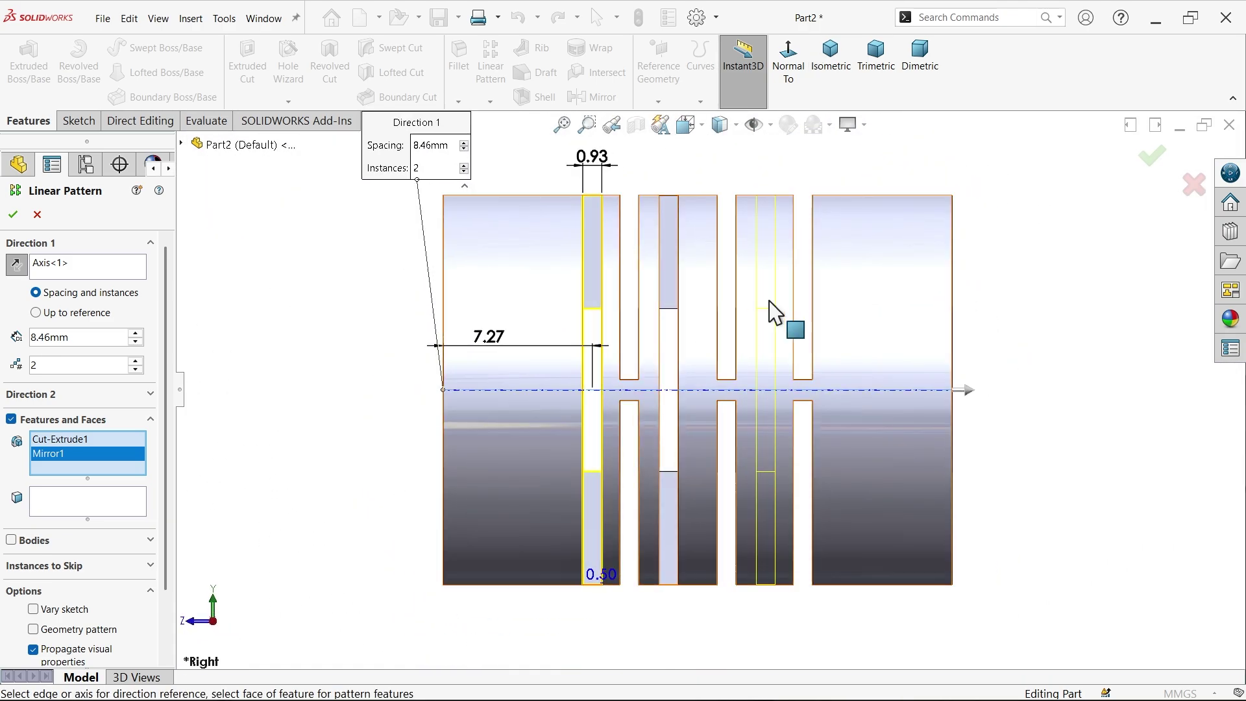
scroll(773, 311, down, 3)
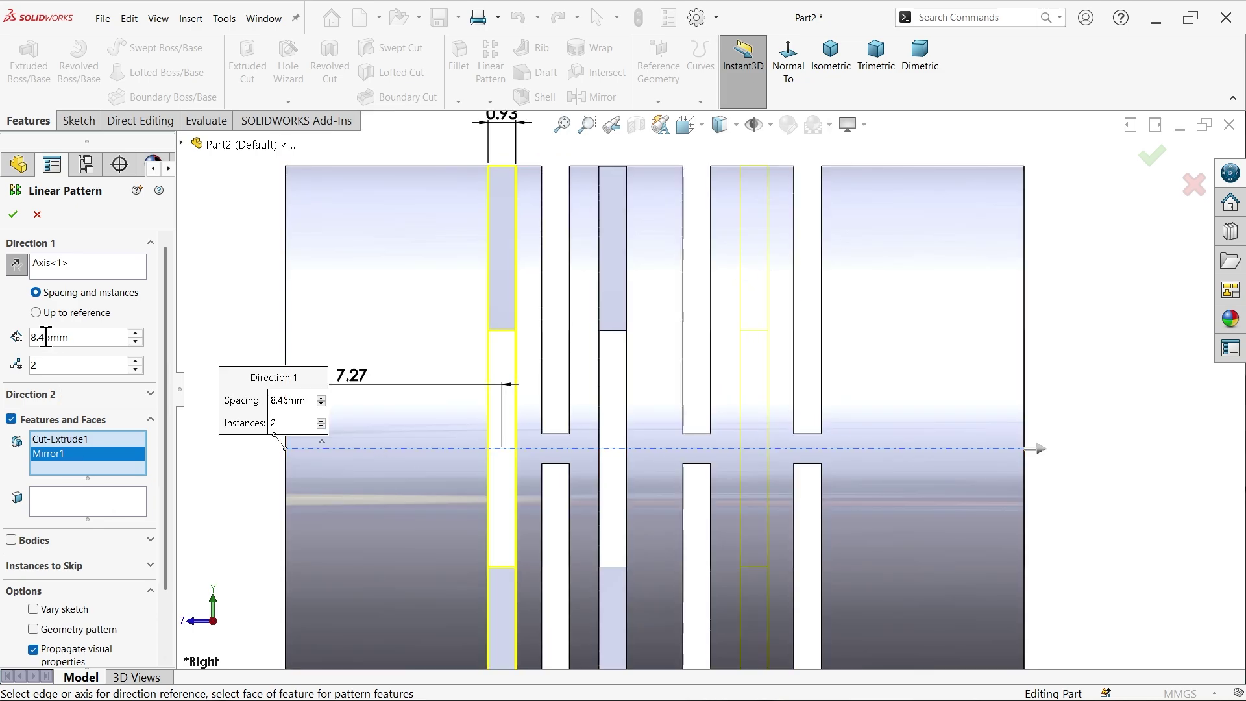
click(14, 215)
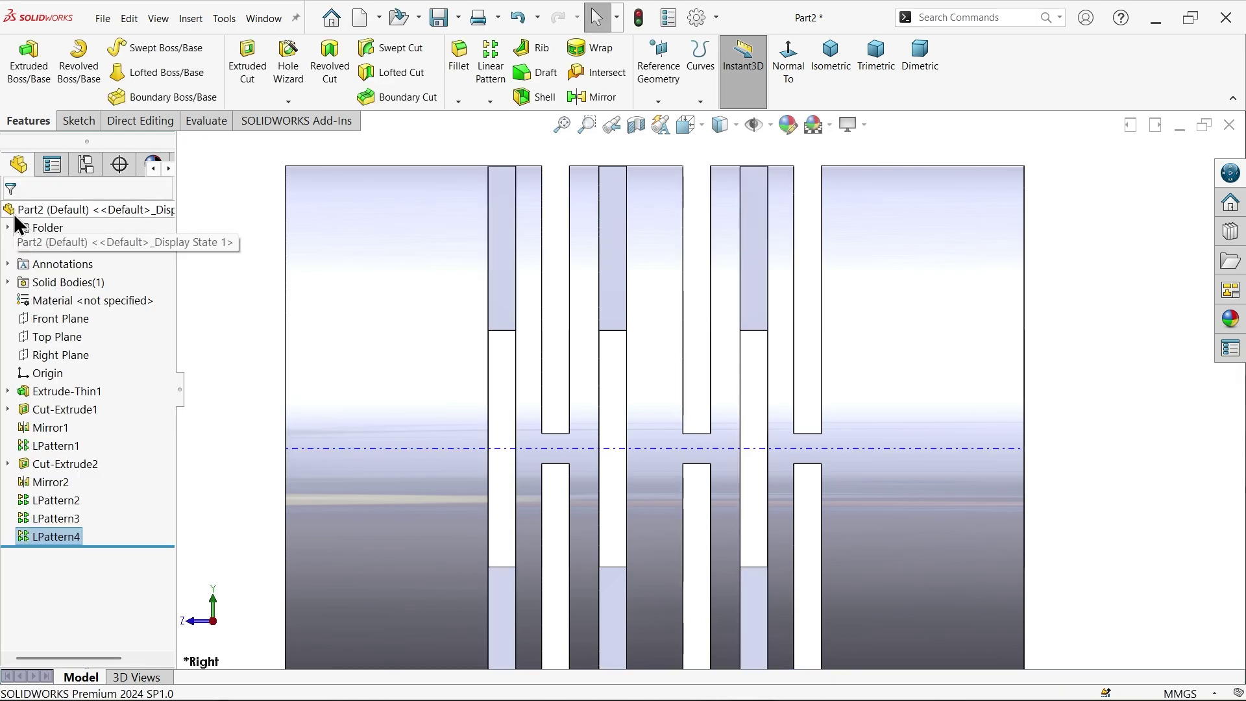
click(836, 59)
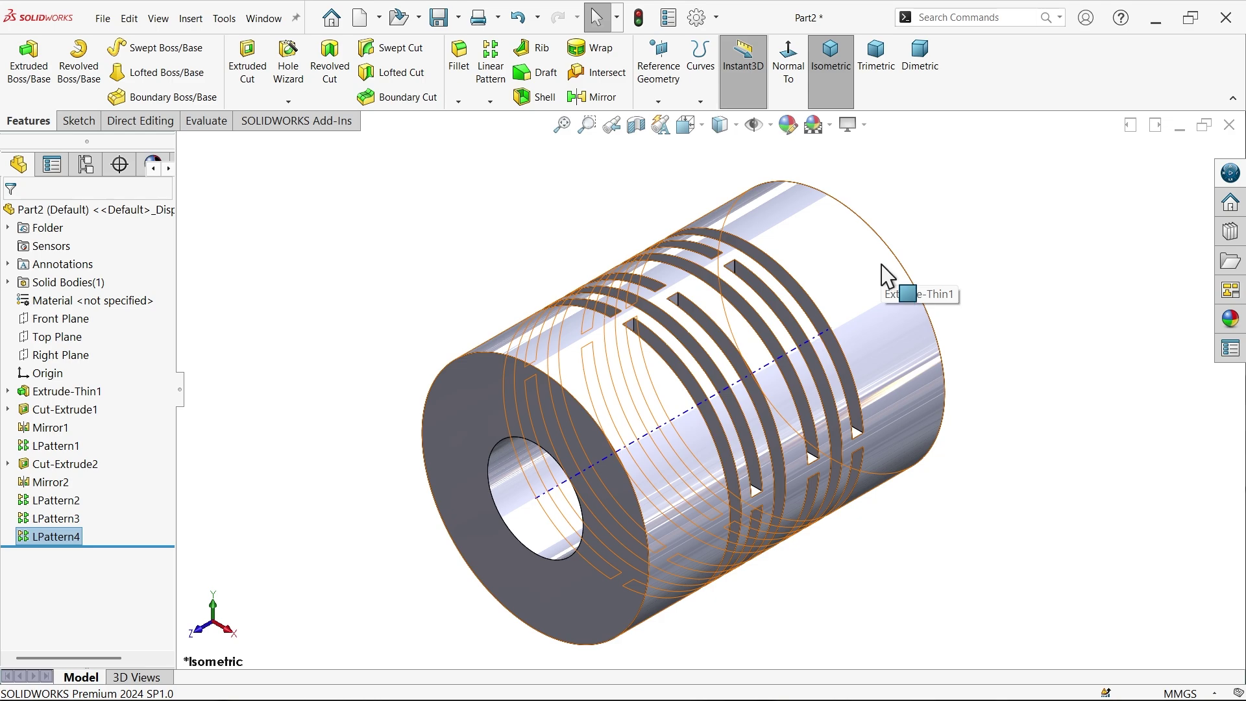
Switch to the coupling drawing, examine the rib and corner radius notes and the isometric view, and return to the part
key(alt+Tab)
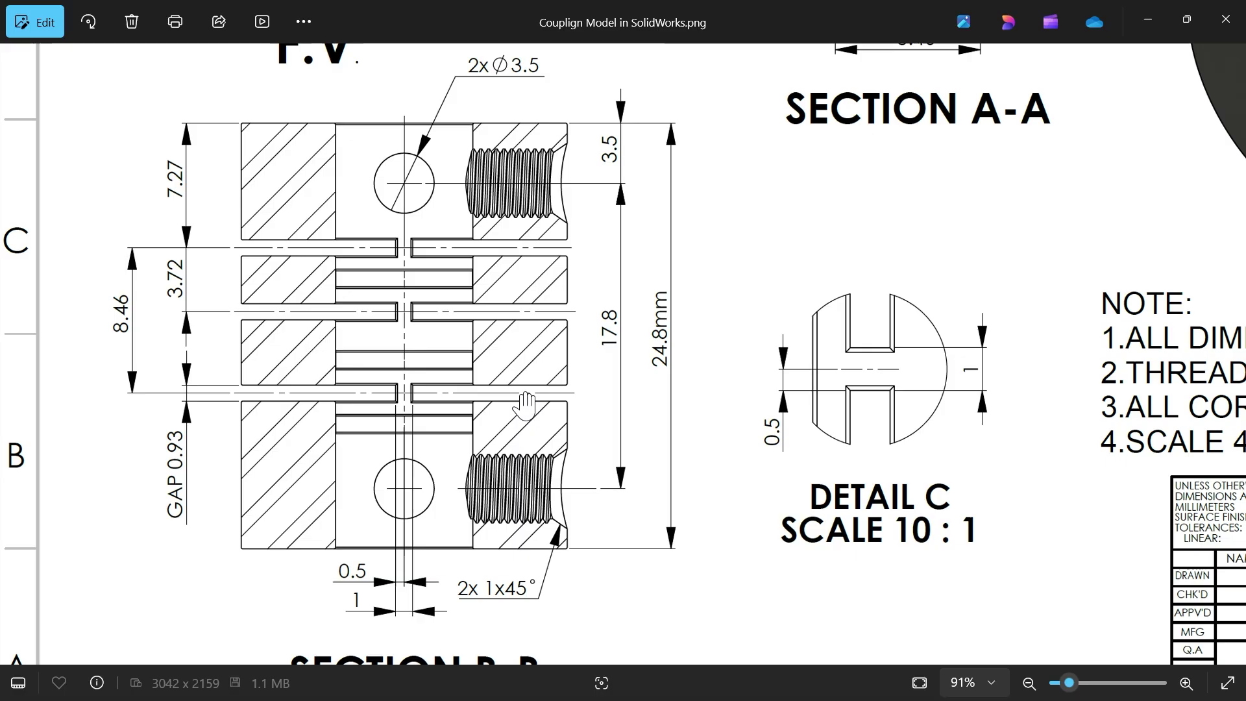
scroll(526, 406, down, 4)
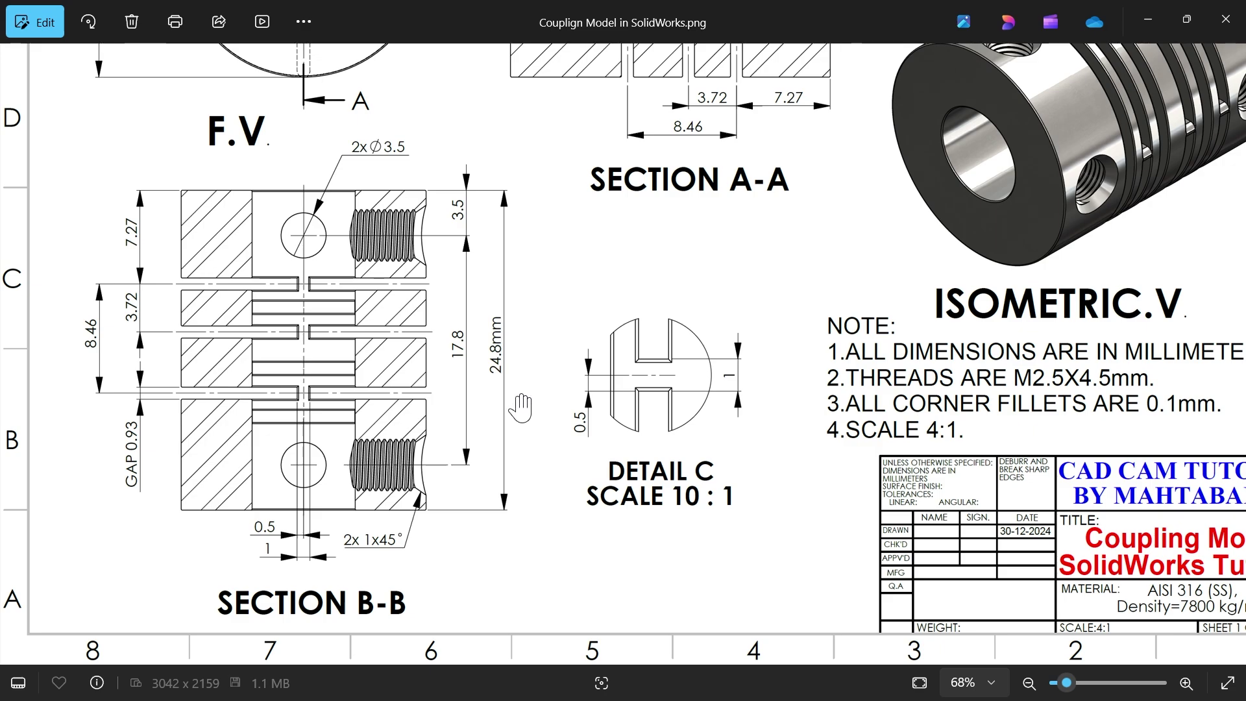
scroll(265, 353, up, 3)
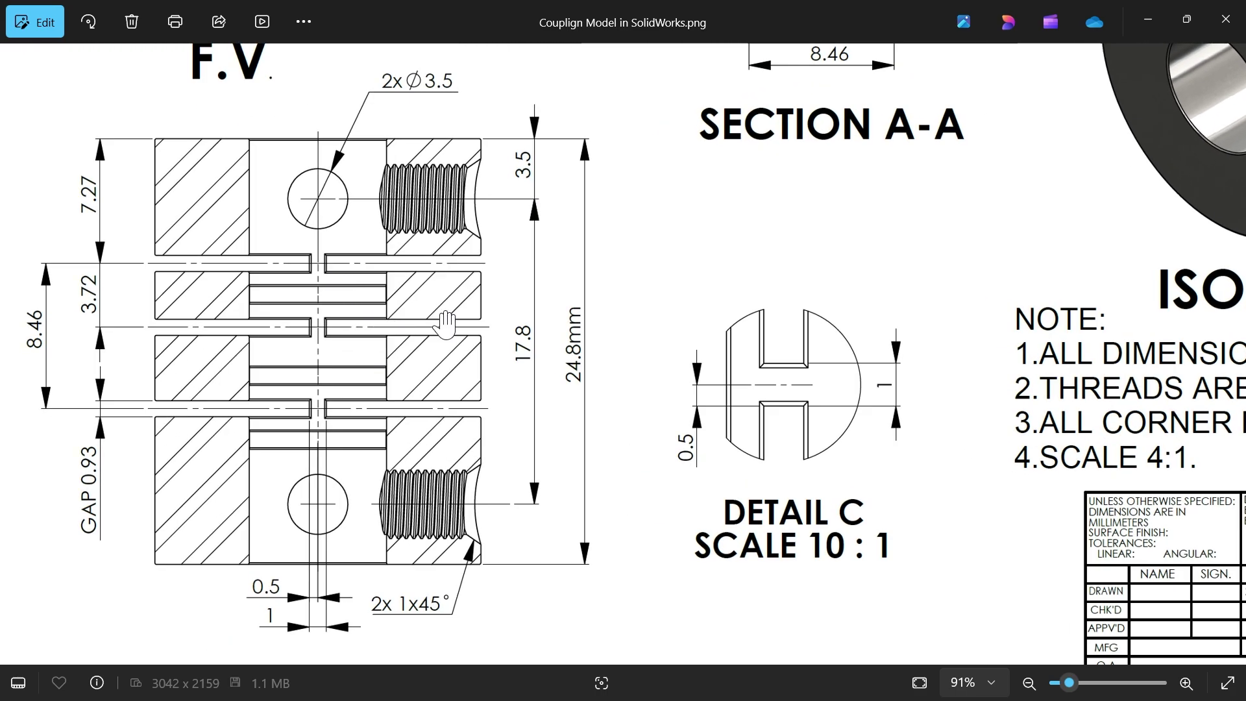
mouse_move(813, 179)
mouse_down()
mouse_move(573, 492)
mouse_move(565, 602)
mouse_up()
scroll(822, 348, up, 3)
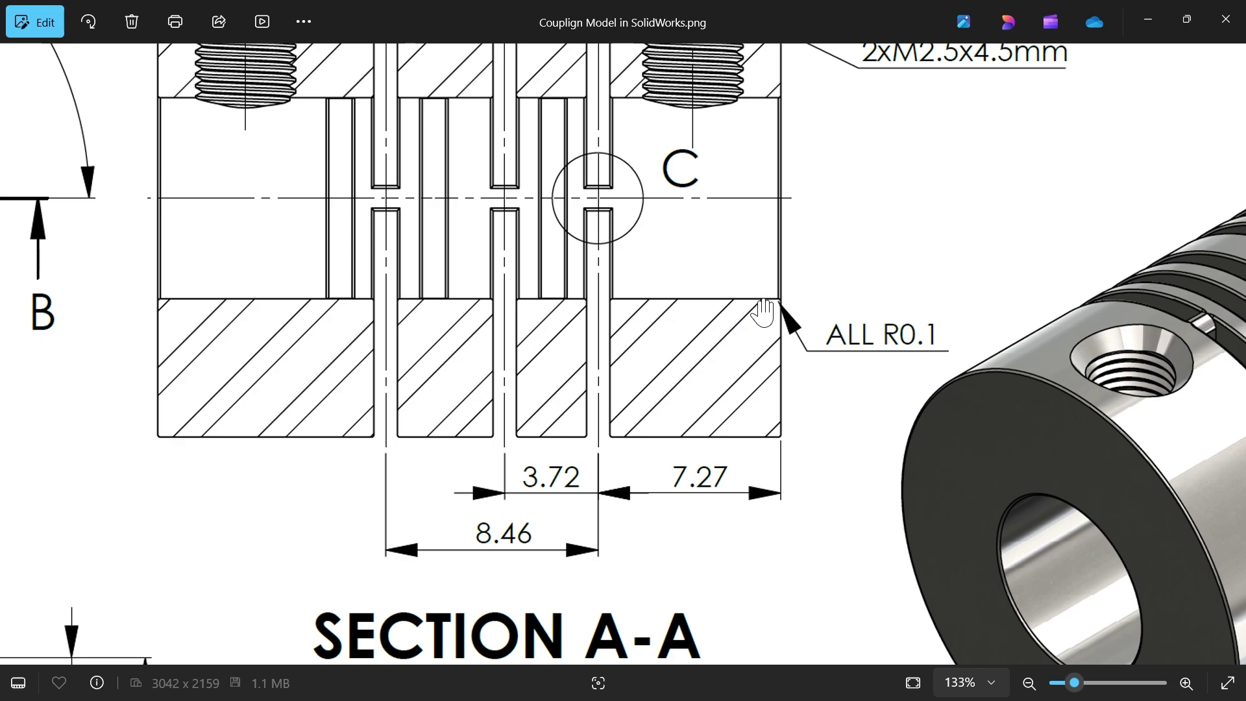
mouse_move(797, 234)
mouse_down()
mouse_move(785, 425)
mouse_move(745, 244)
mouse_move(251, 329)
mouse_up()
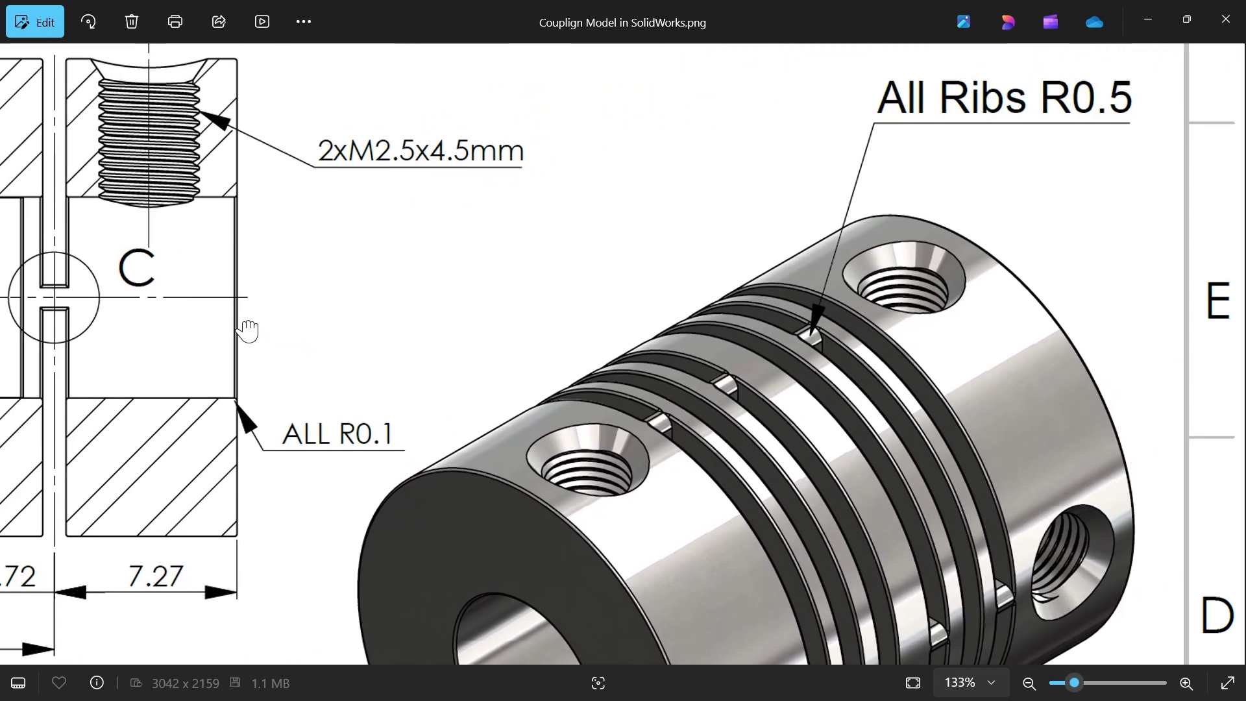
scroll(726, 363, up, 2)
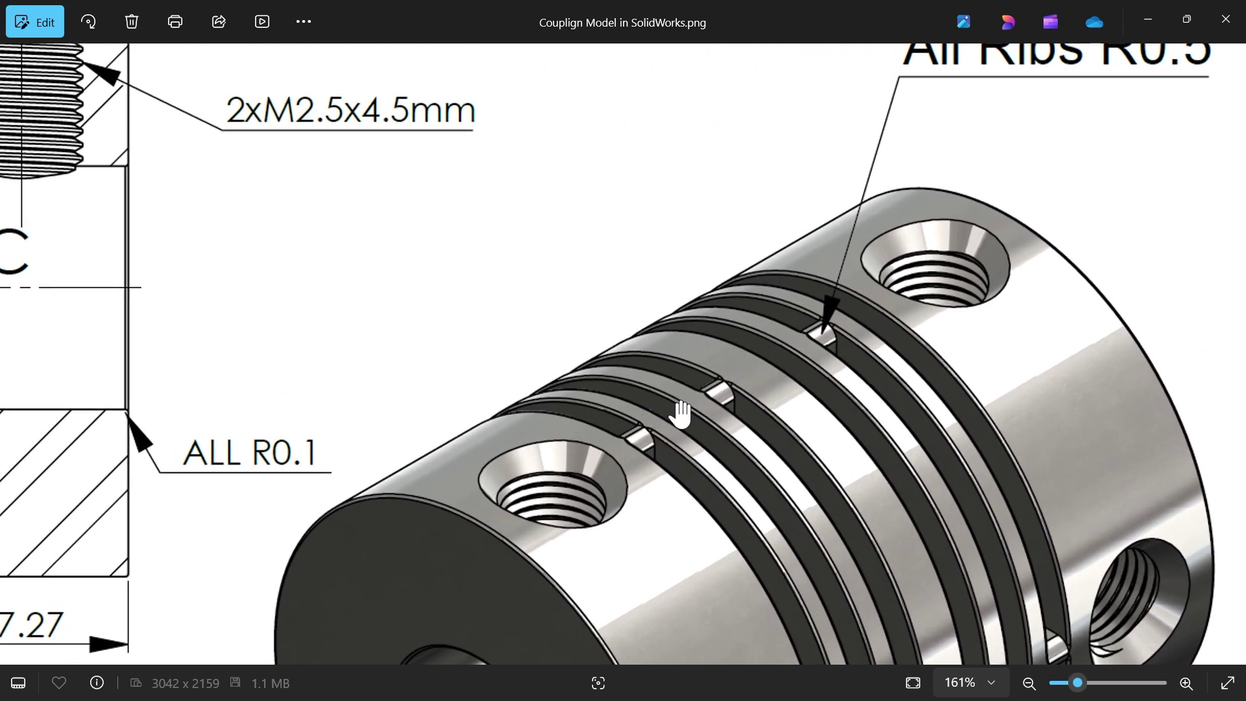
drag(887, 306, 859, 395)
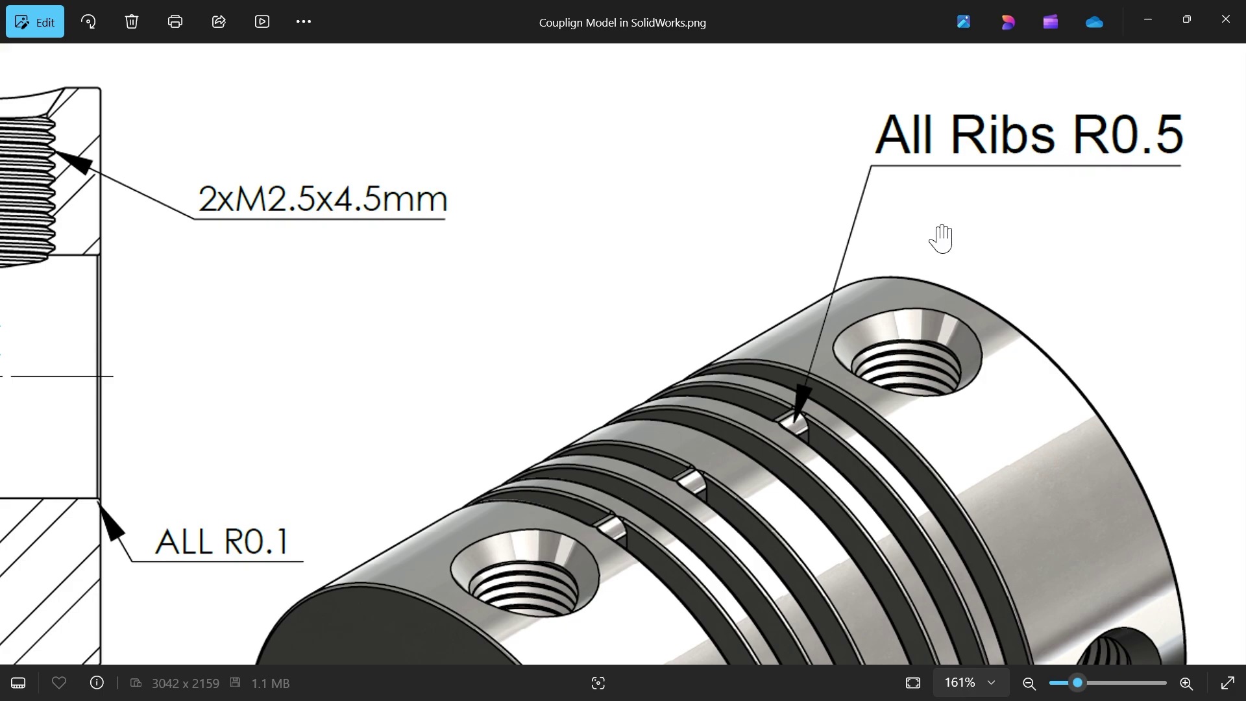
scroll(909, 239, down, 6)
drag(727, 396, 720, 223)
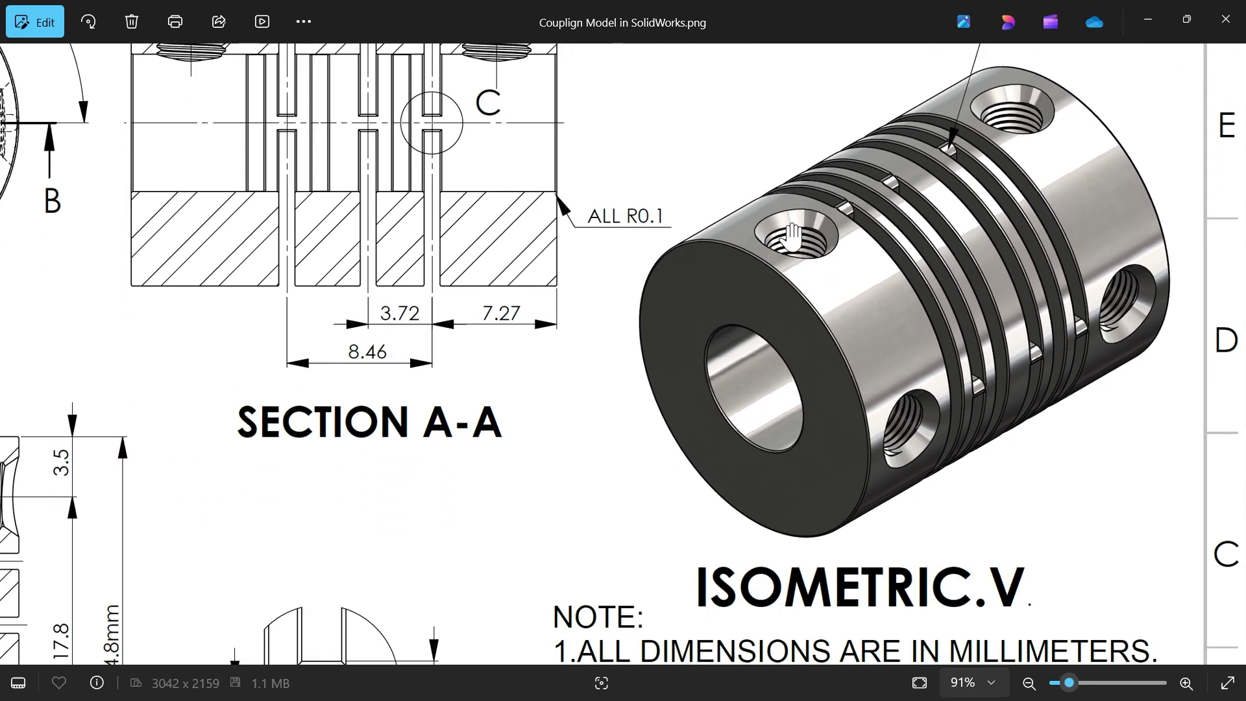
click(1147, 22)
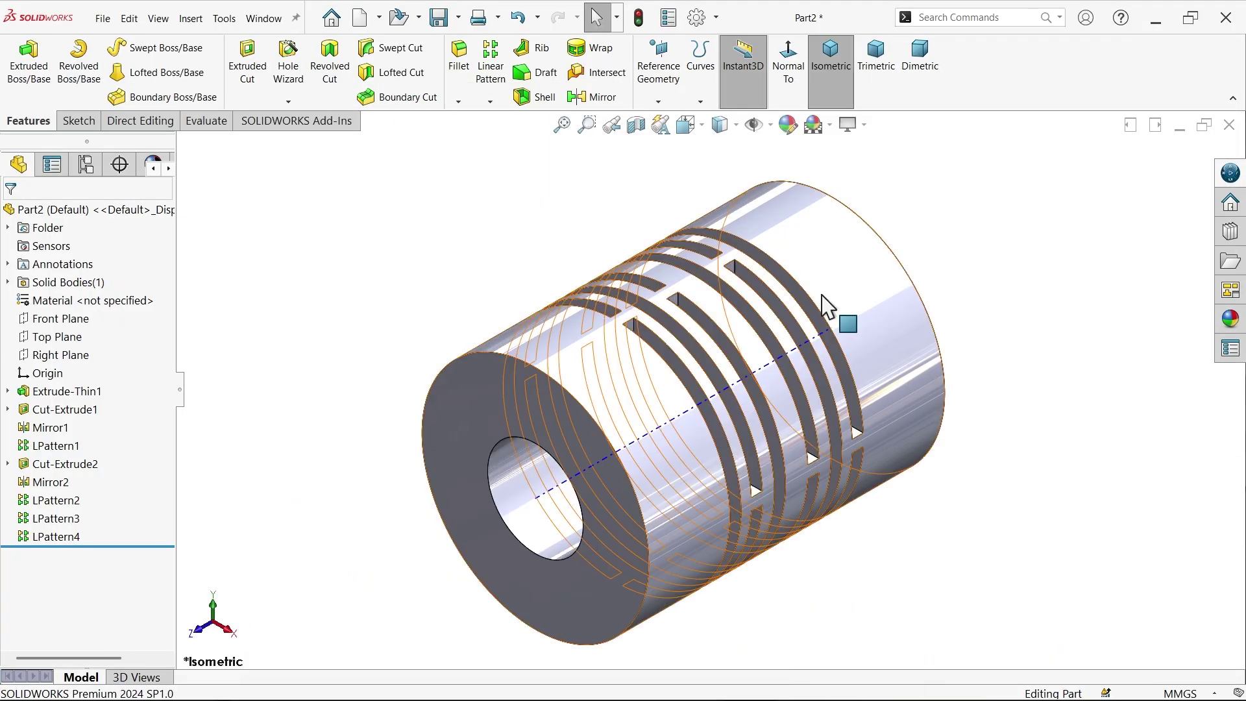
Start a constant size fillet with a 0.5 mm radius and add both outer edges of the three ribs along the tube's upper side
key(f)
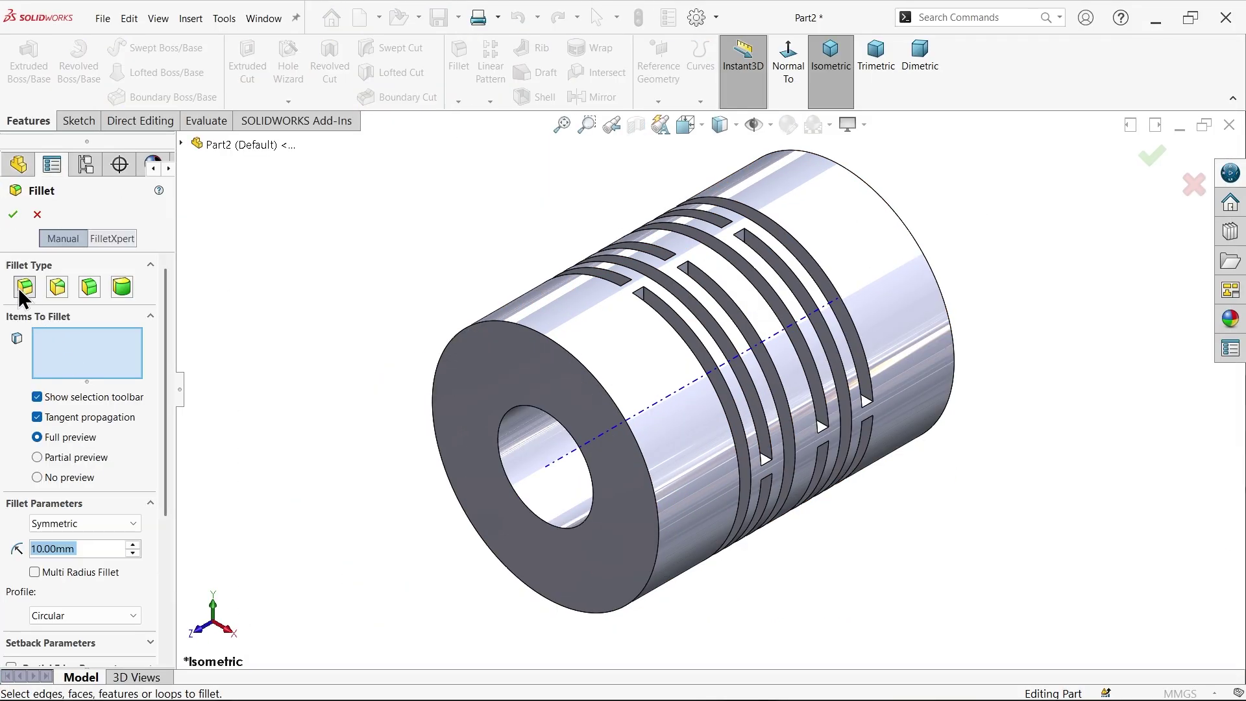
click(21, 290)
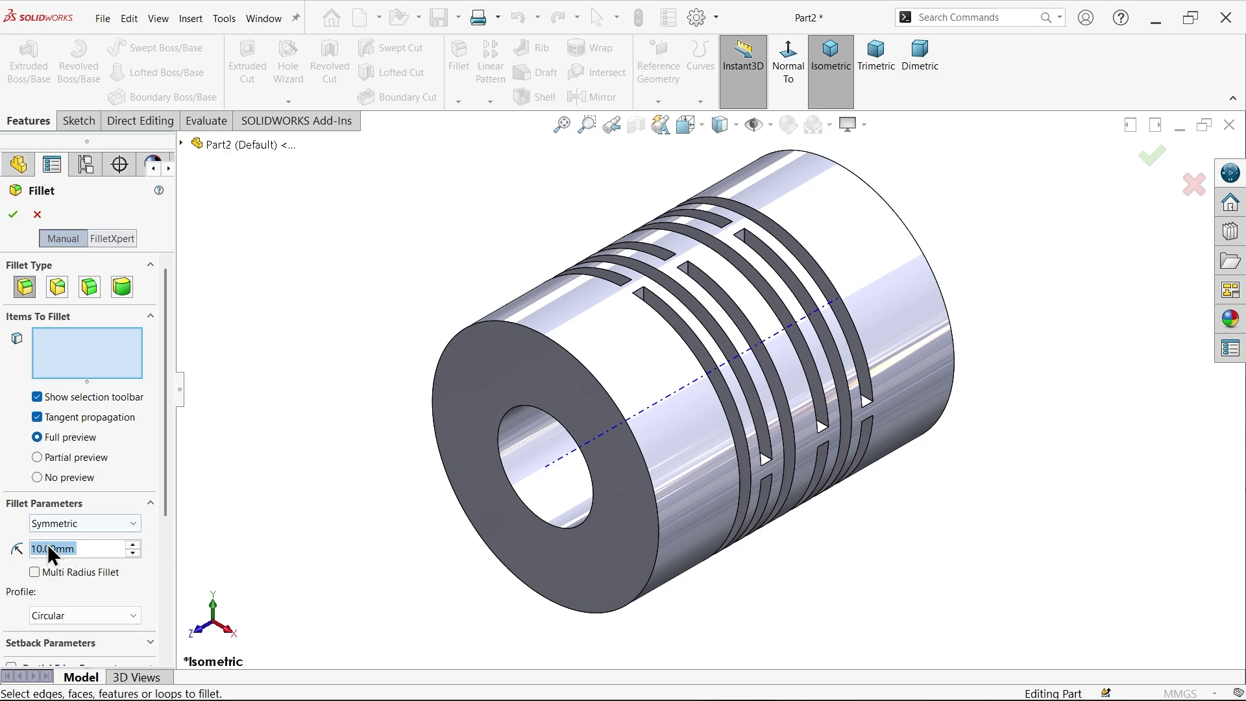
text(0.5)
key(Return)
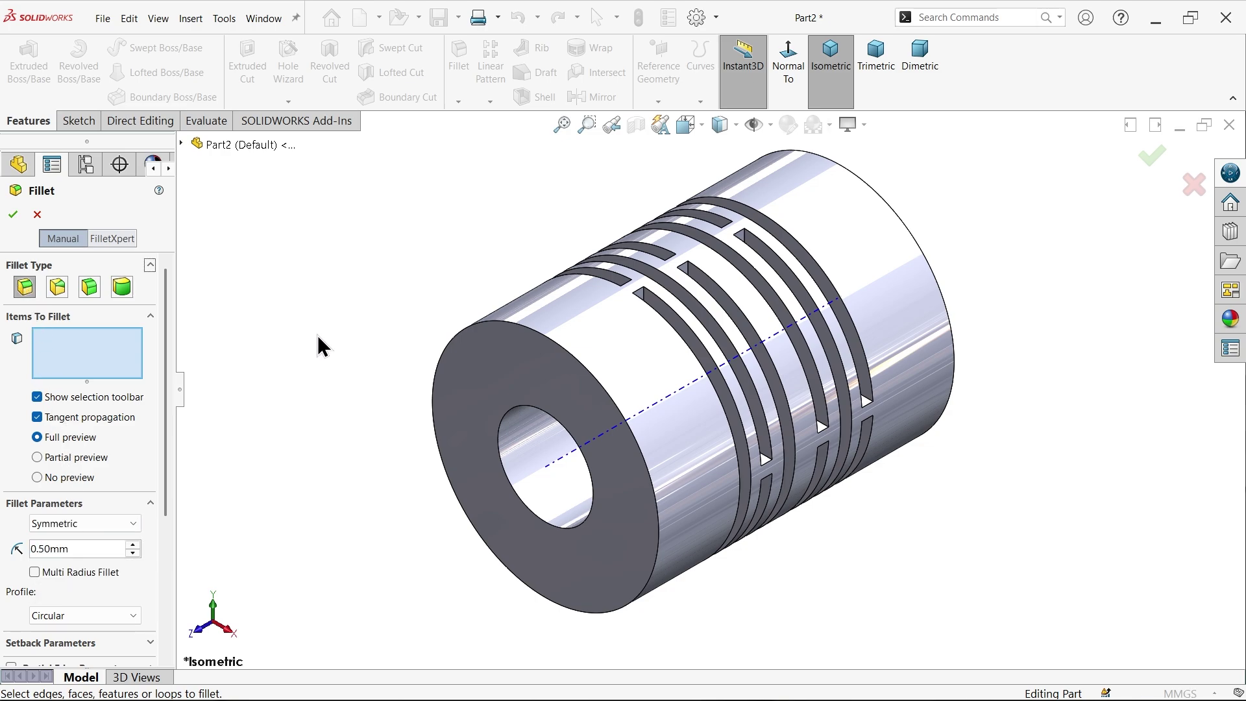
scroll(735, 250, down, 2)
scroll(735, 249, down, 3)
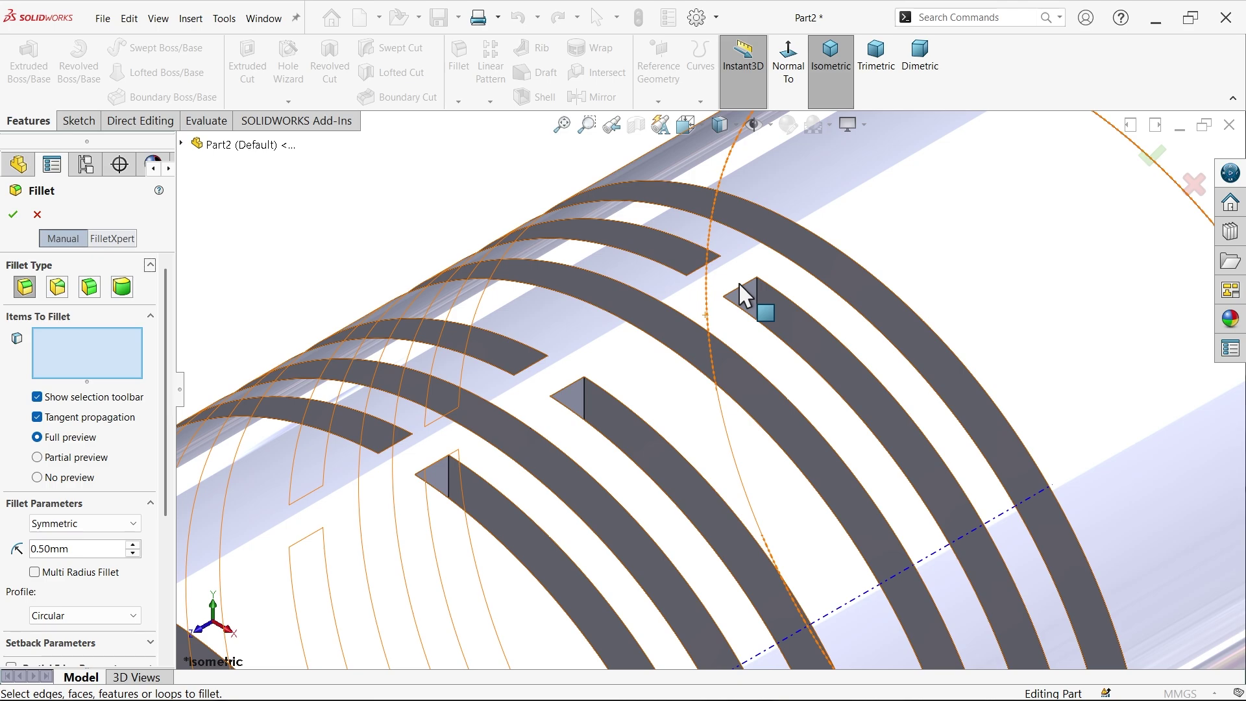
click(720, 280)
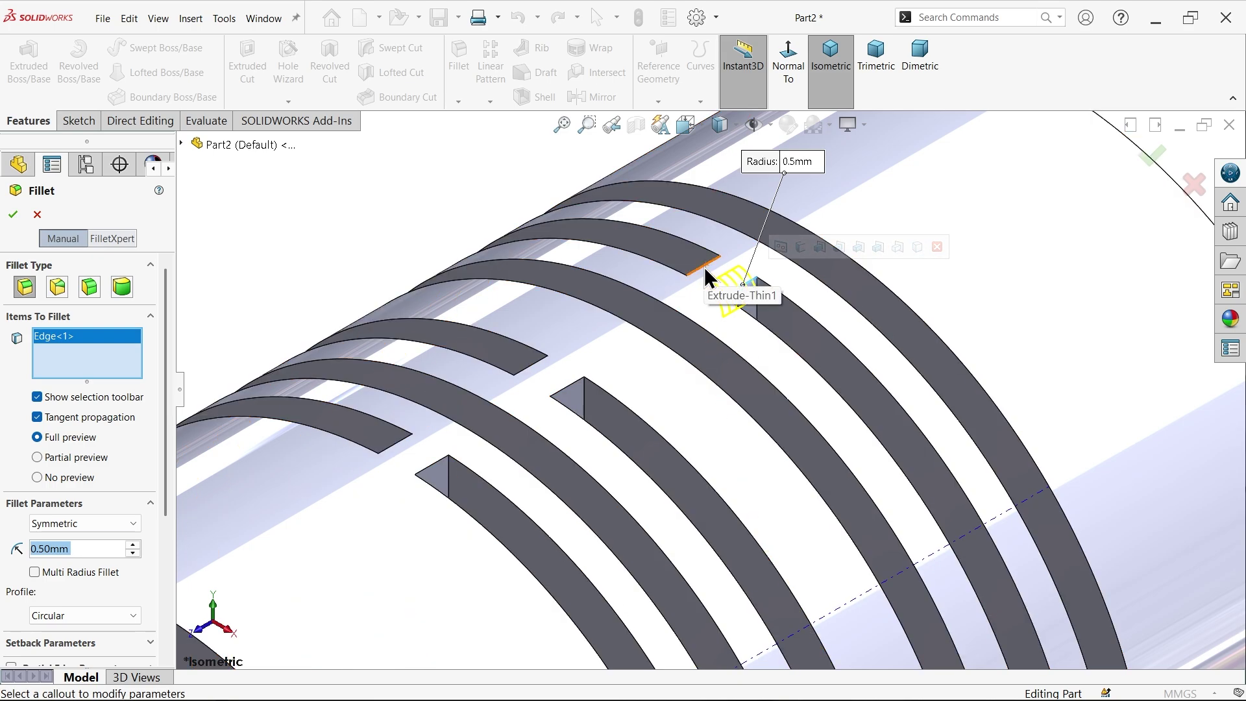
click(708, 274)
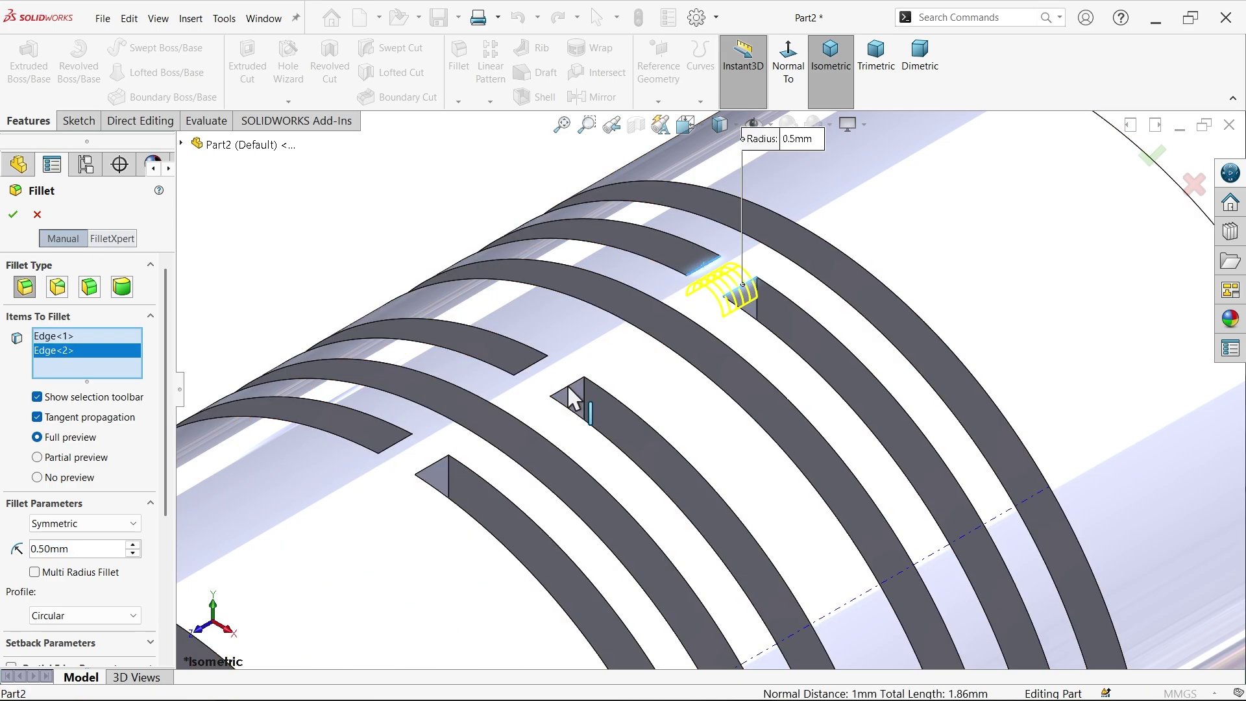
click(563, 391)
click(529, 375)
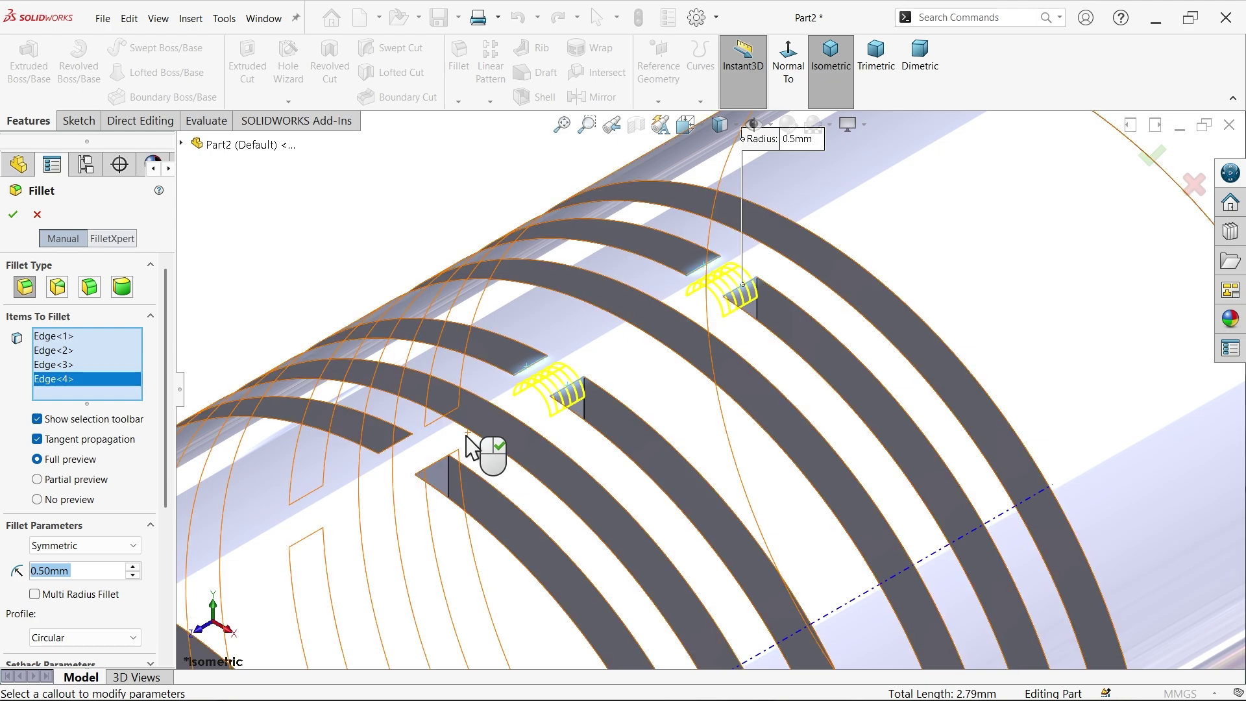
click(433, 470)
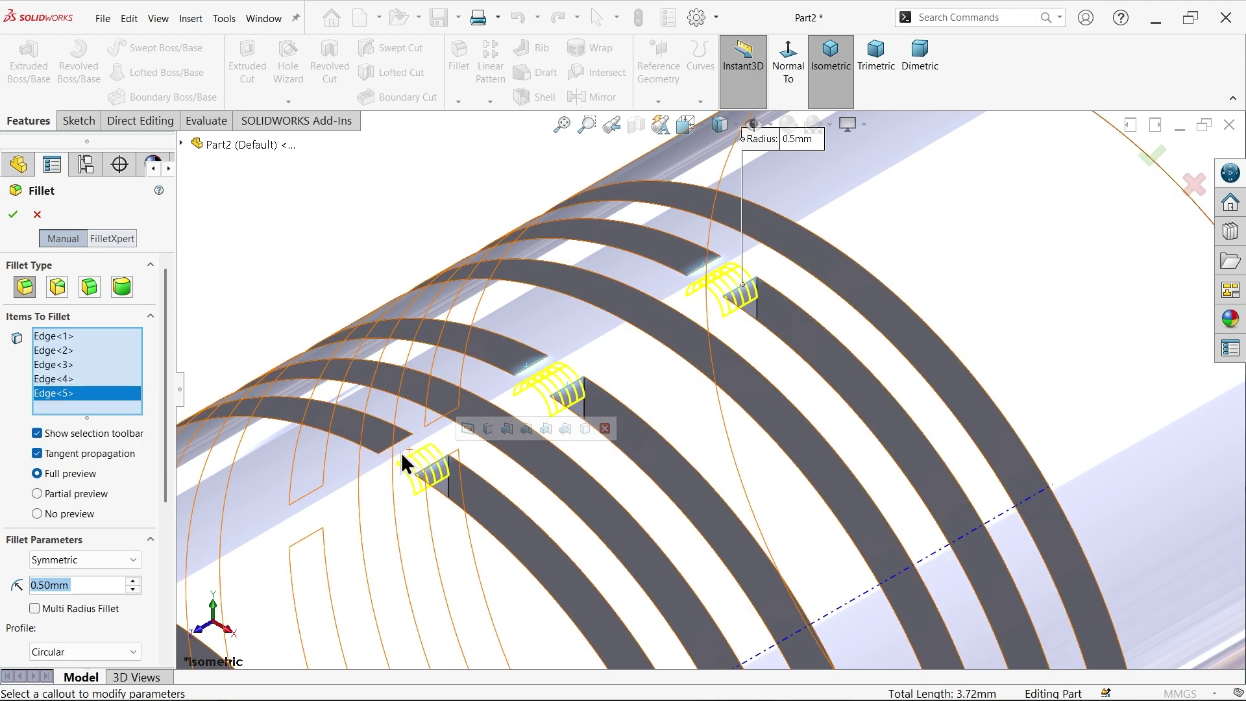
click(393, 447)
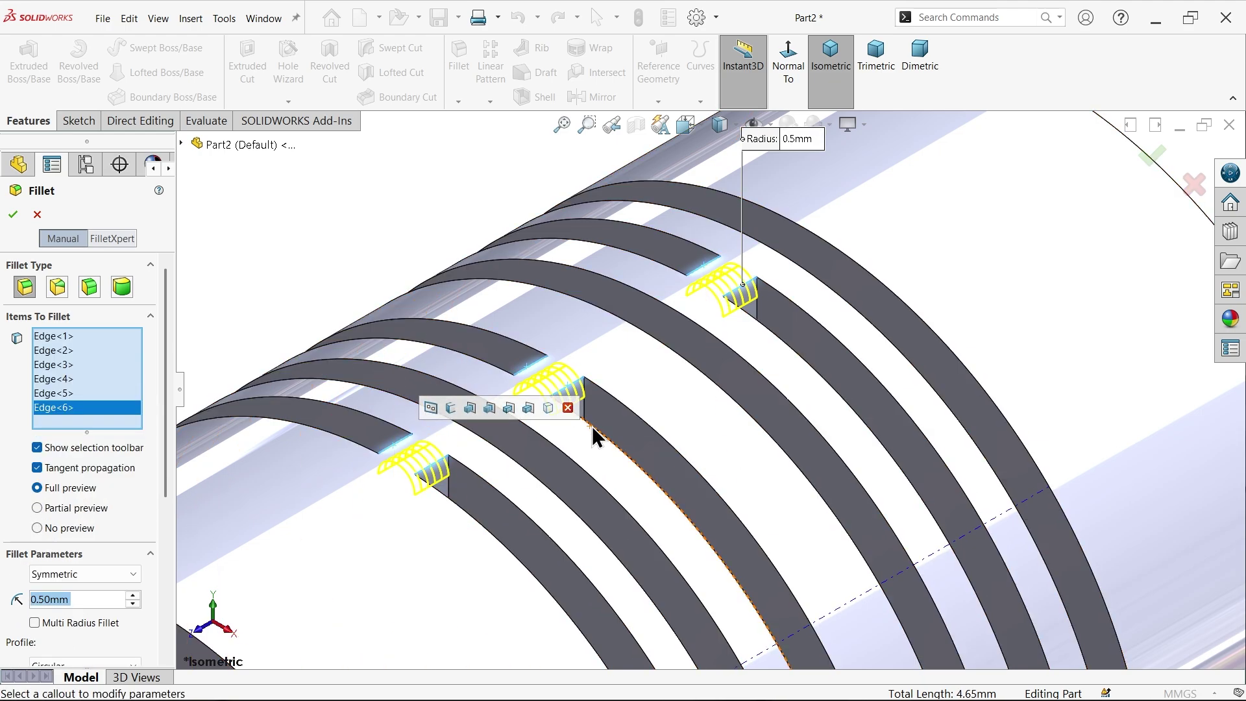
Add both outer edges of the three ribs on the tube's lower front side to the 0.5 mm fillet
scroll(655, 473, up, 5)
scroll(652, 464, down, 6)
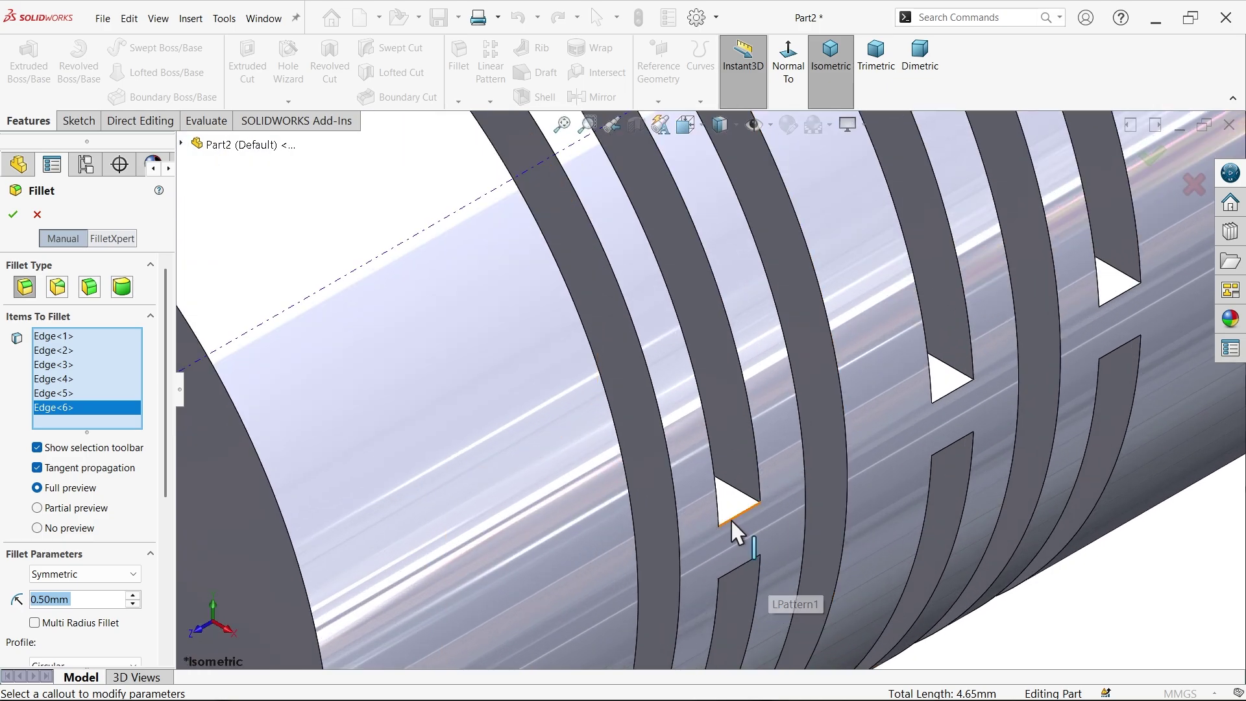
click(735, 518)
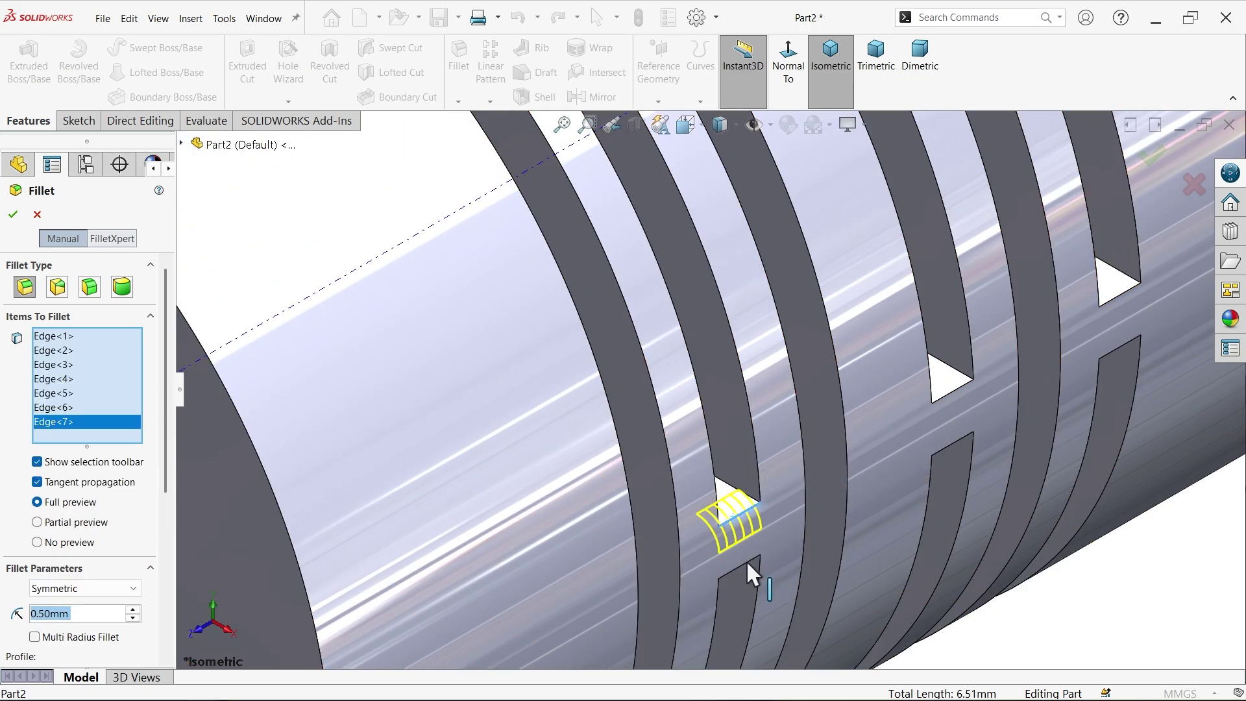
click(956, 388)
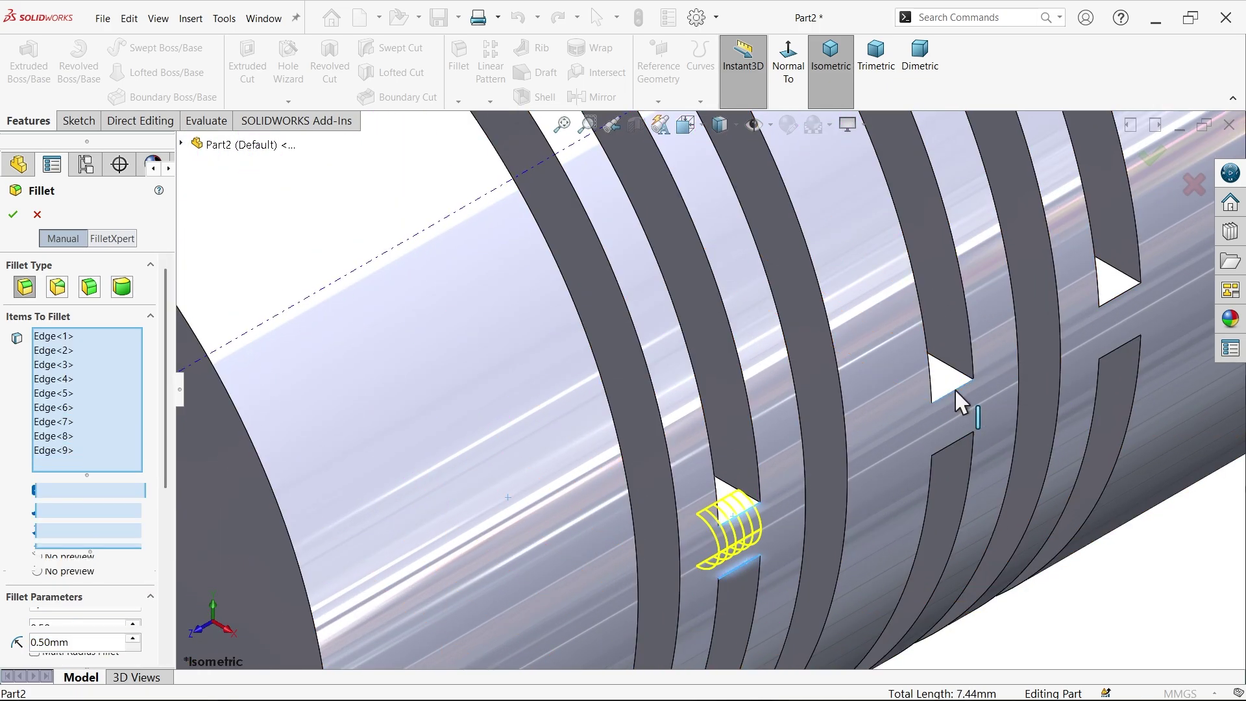
click(948, 445)
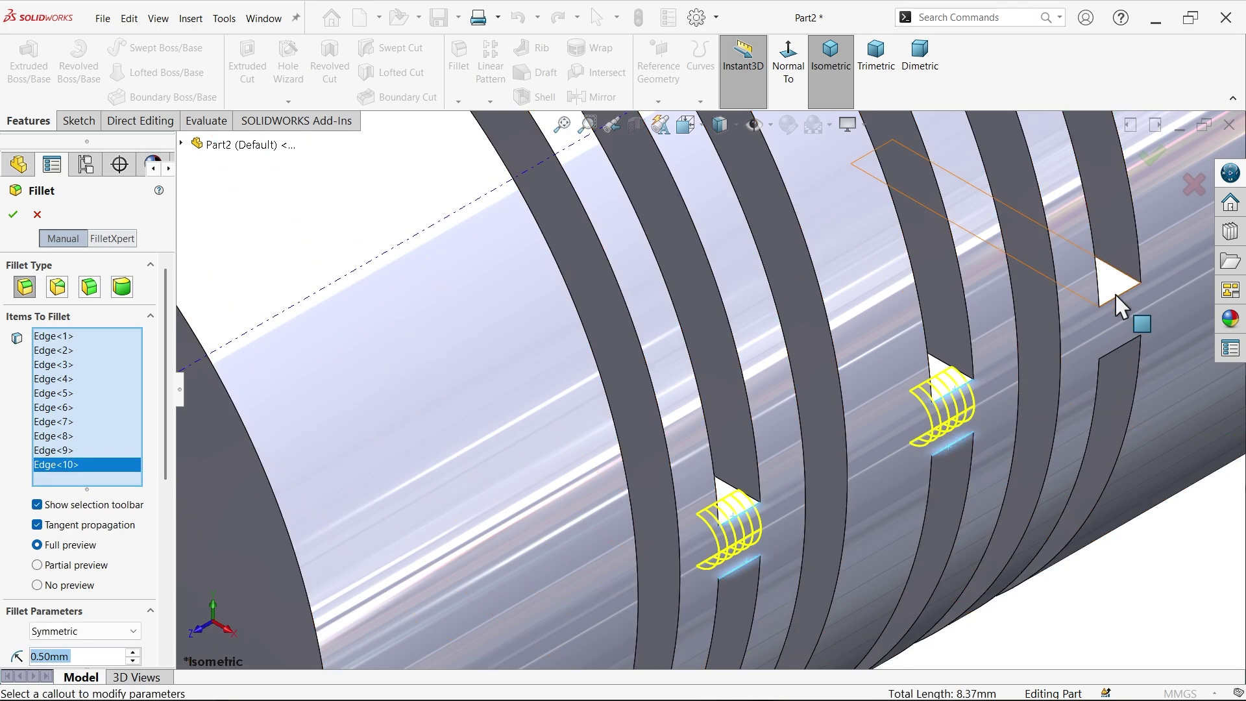
click(1115, 296)
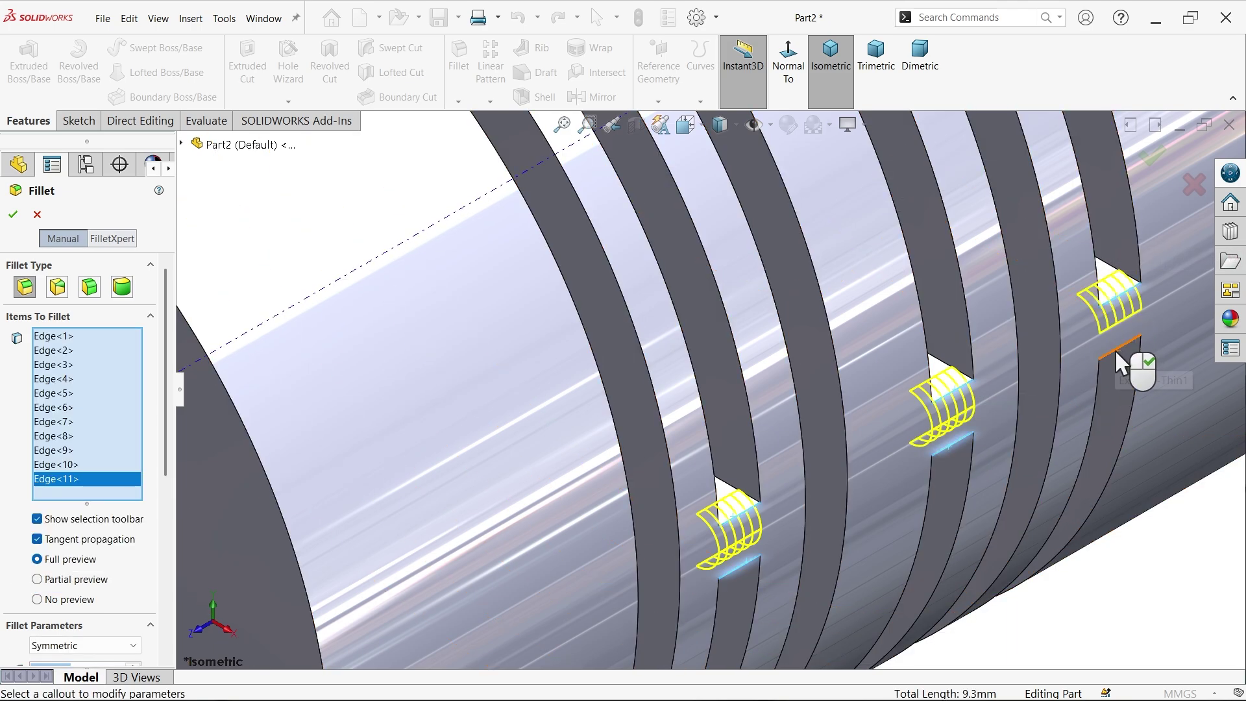
click(1115, 349)
Orbit to the next row of three ribs around the tube and add their six outer edges to the fillet
key(f)
middle_drag(953, 371, 1071, 292)
scroll(932, 328, down, 5)
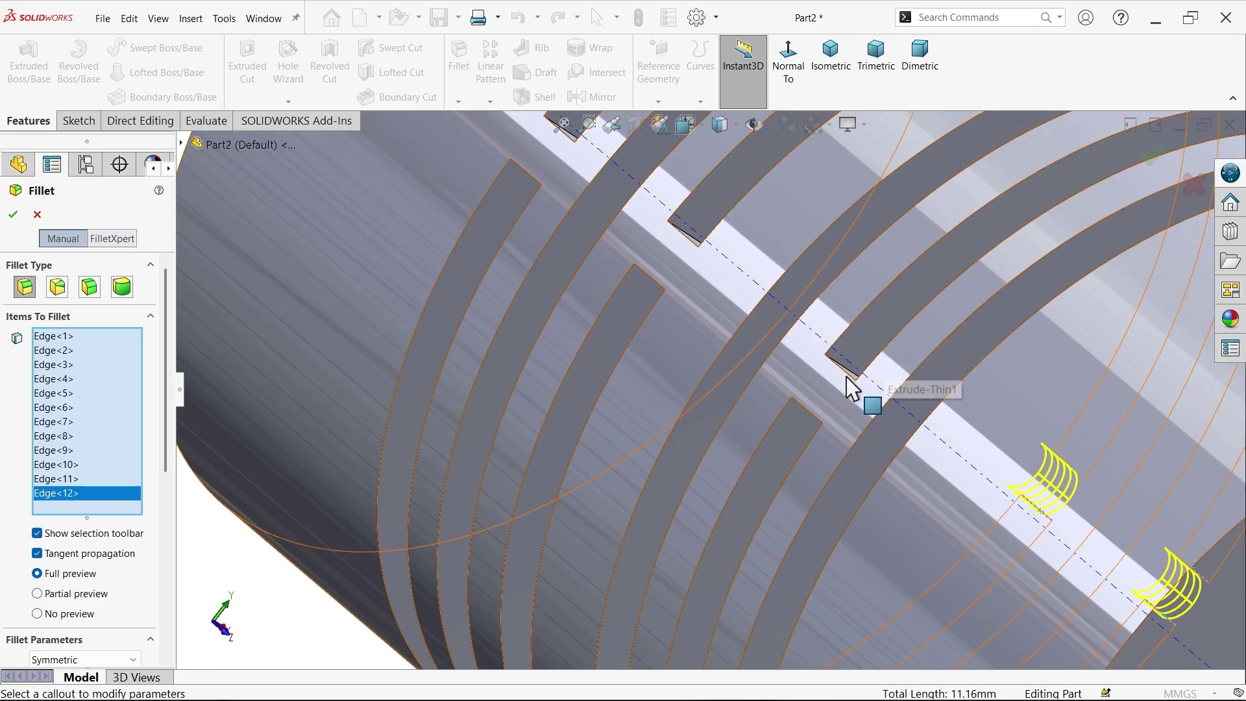
scroll(844, 366, down, 5)
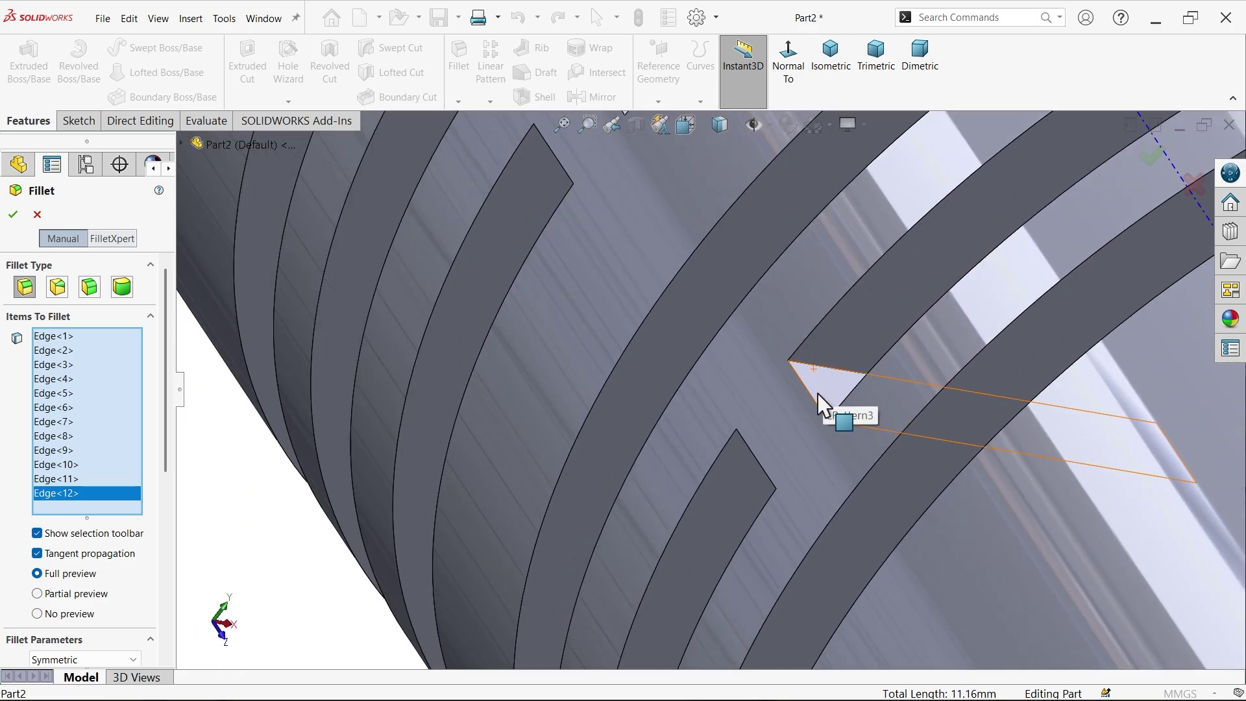
click(809, 394)
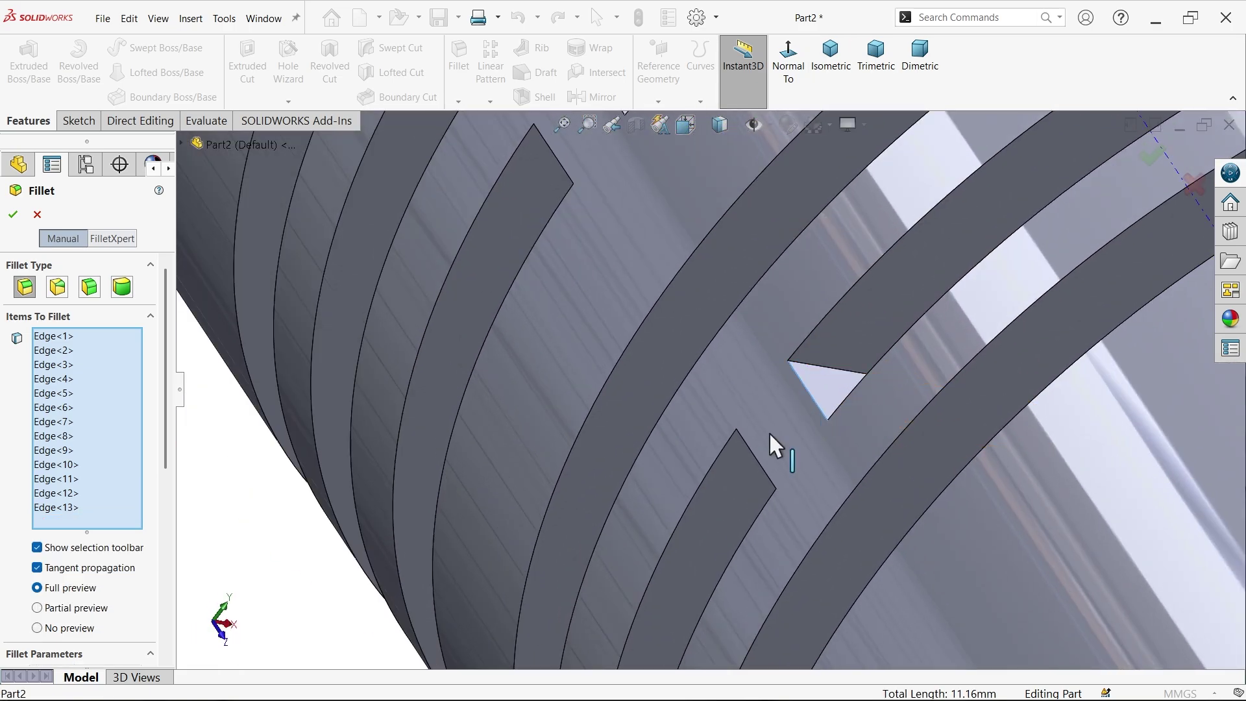
click(769, 483)
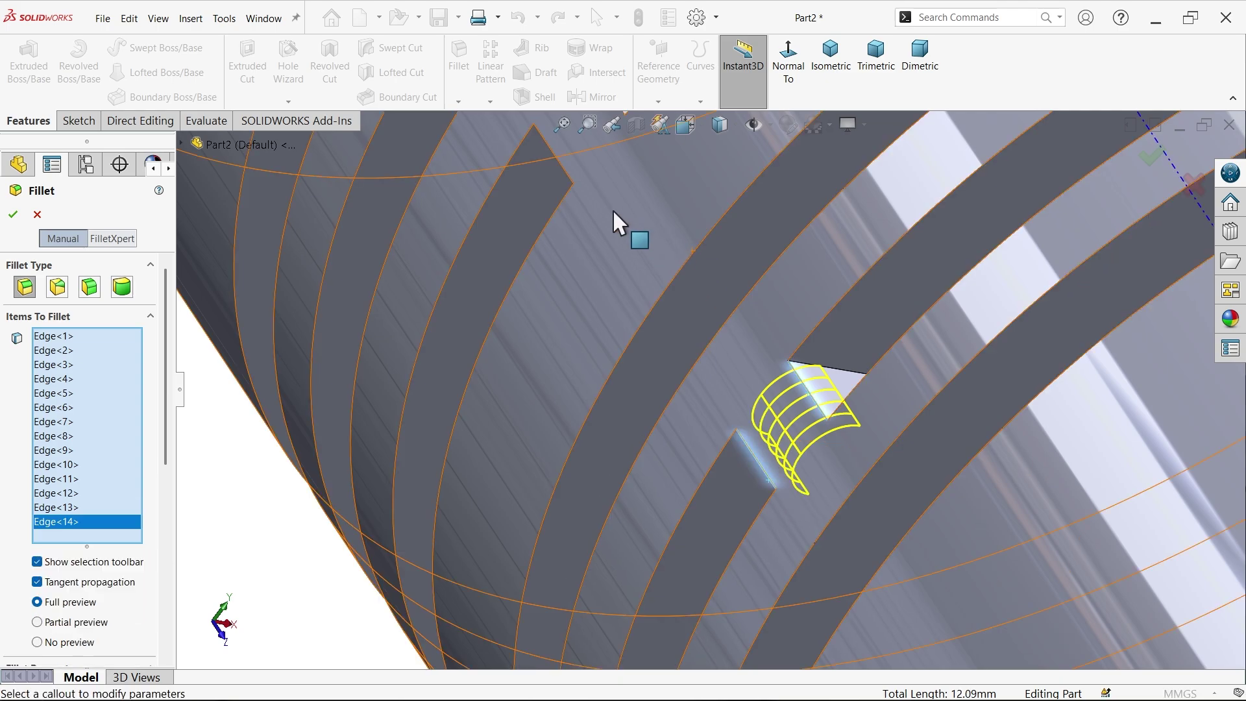
click(566, 174)
scroll(578, 207, up, 3)
scroll(662, 264, down, 4)
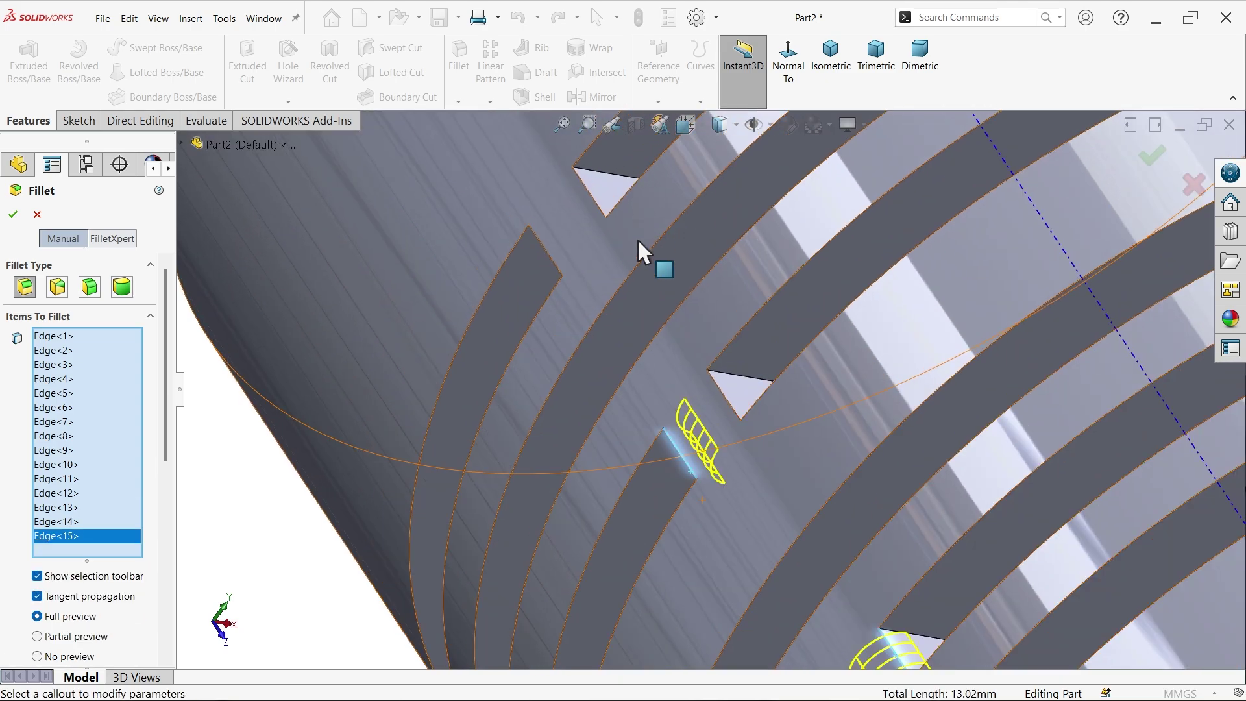
click(734, 388)
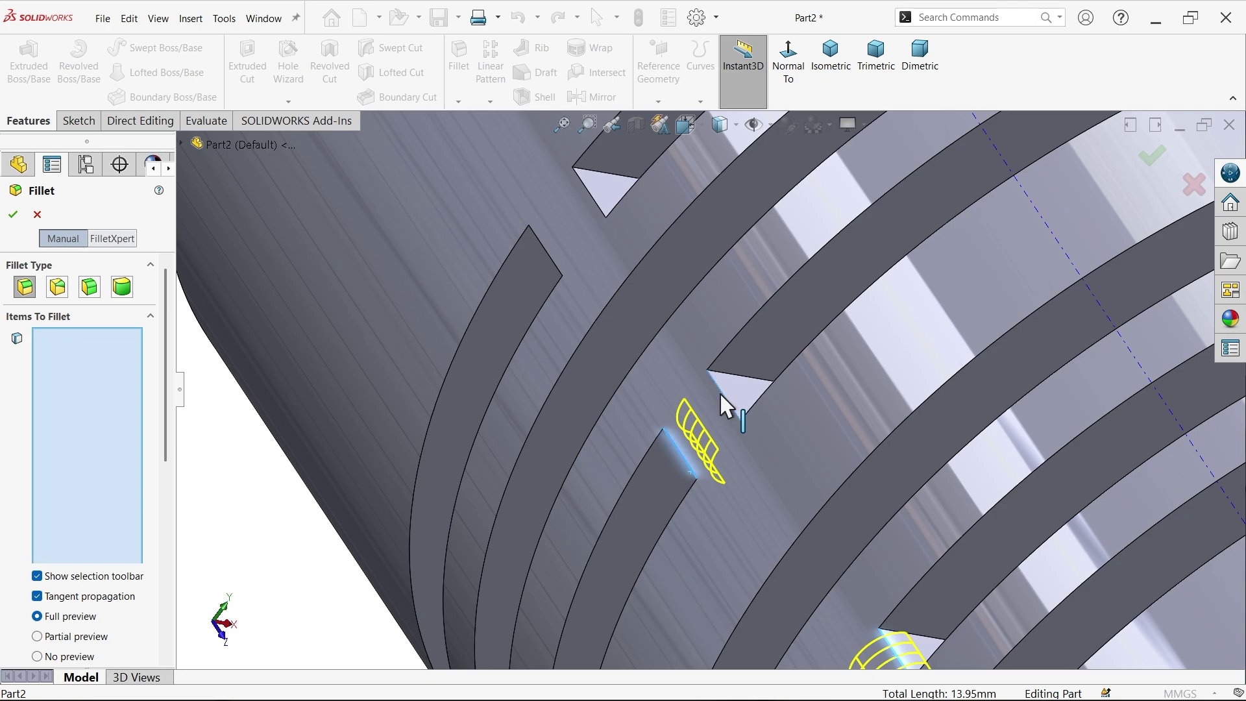
click(591, 206)
scroll(578, 272, up, 2)
click(550, 257)
scroll(622, 333, up, 3)
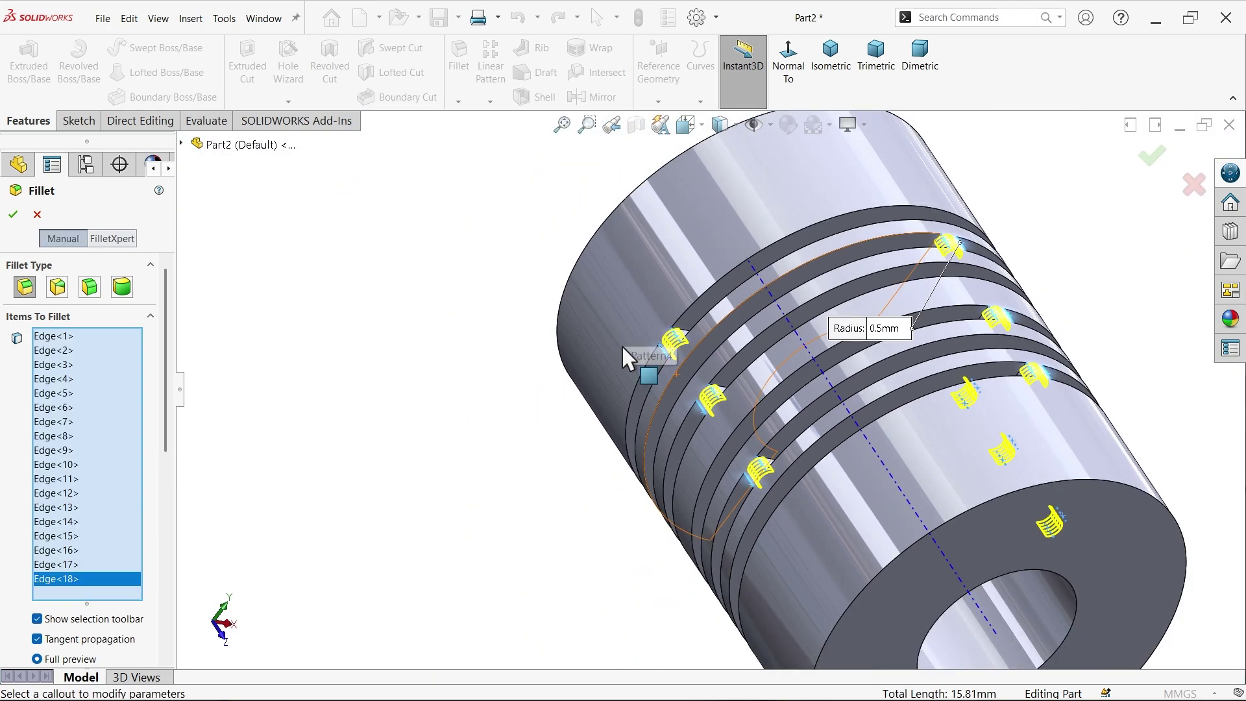
Add the six outer edges of the remaining row of three ribs around the tube to the 0.5 mm fillet
scroll(622, 345, up, 5)
middle_drag(721, 493, 767, 350)
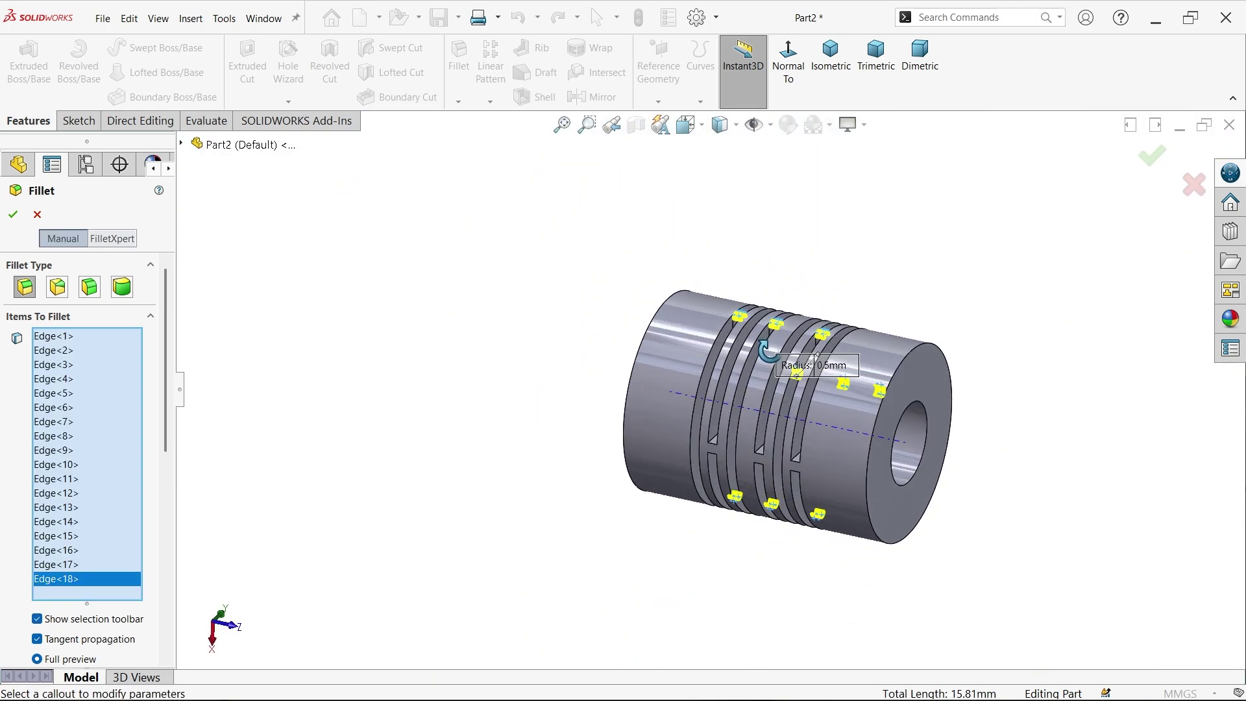
scroll(760, 439, down, 5)
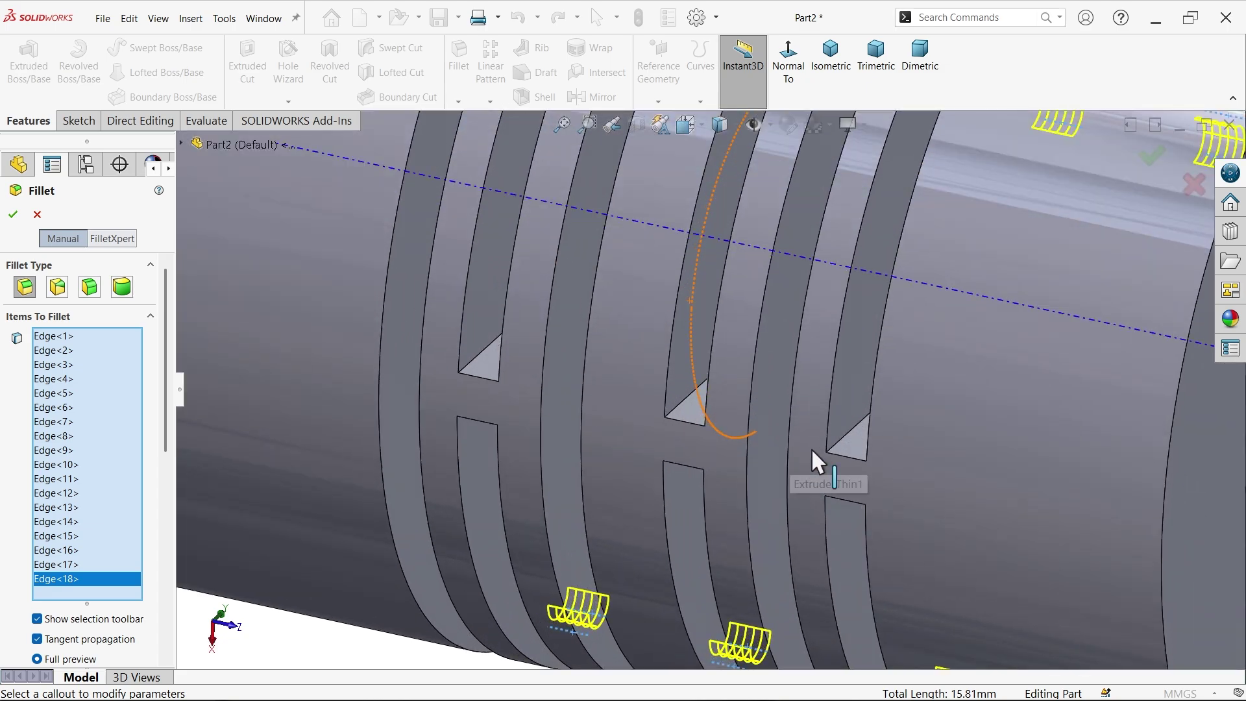
click(856, 462)
click(846, 500)
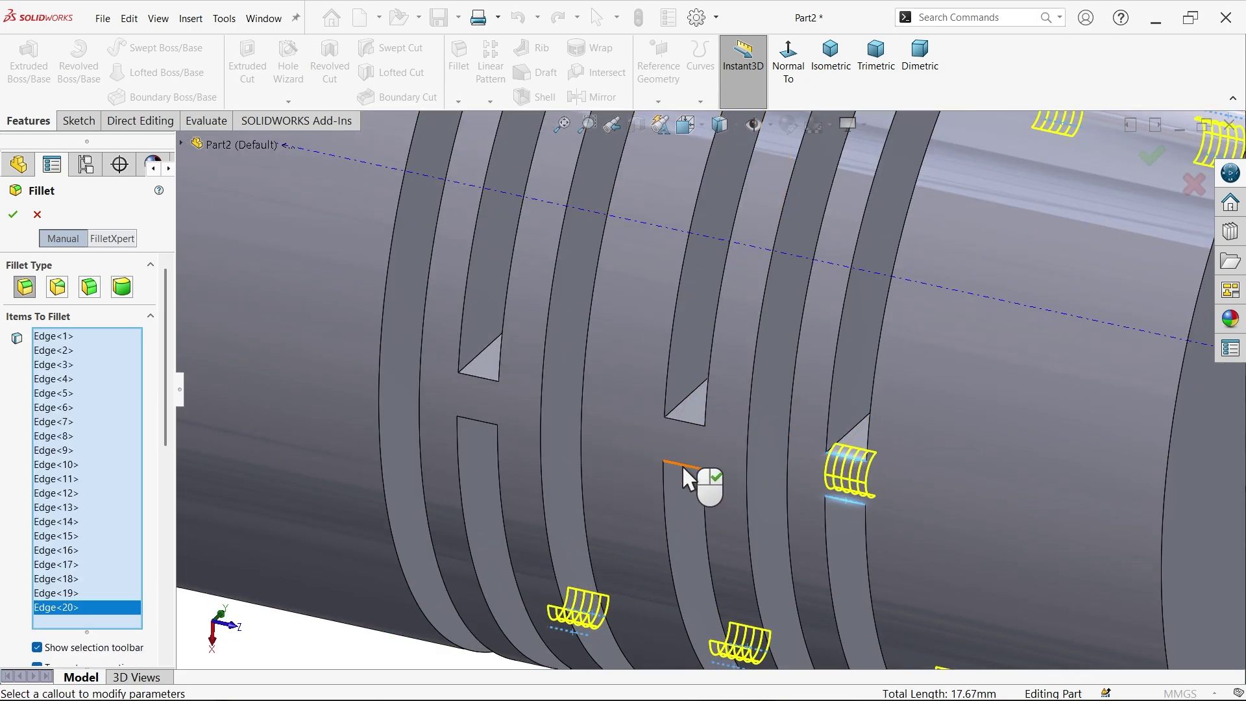
click(682, 465)
click(687, 423)
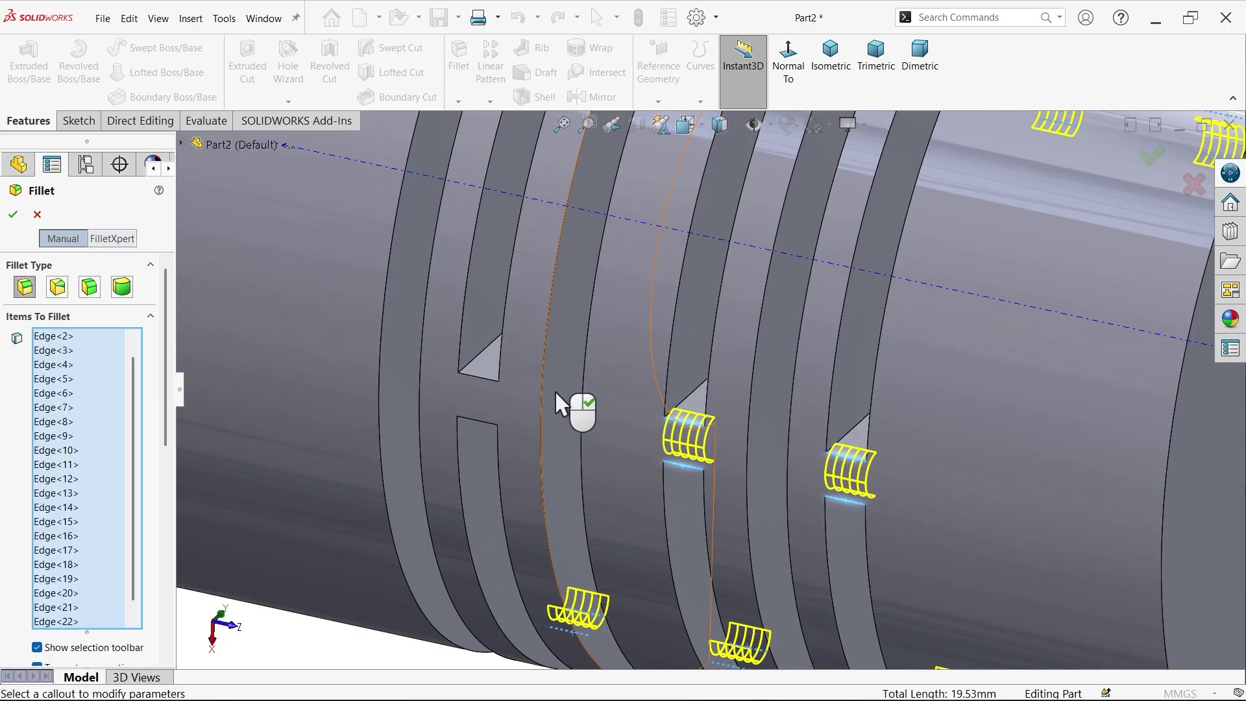
click(488, 380)
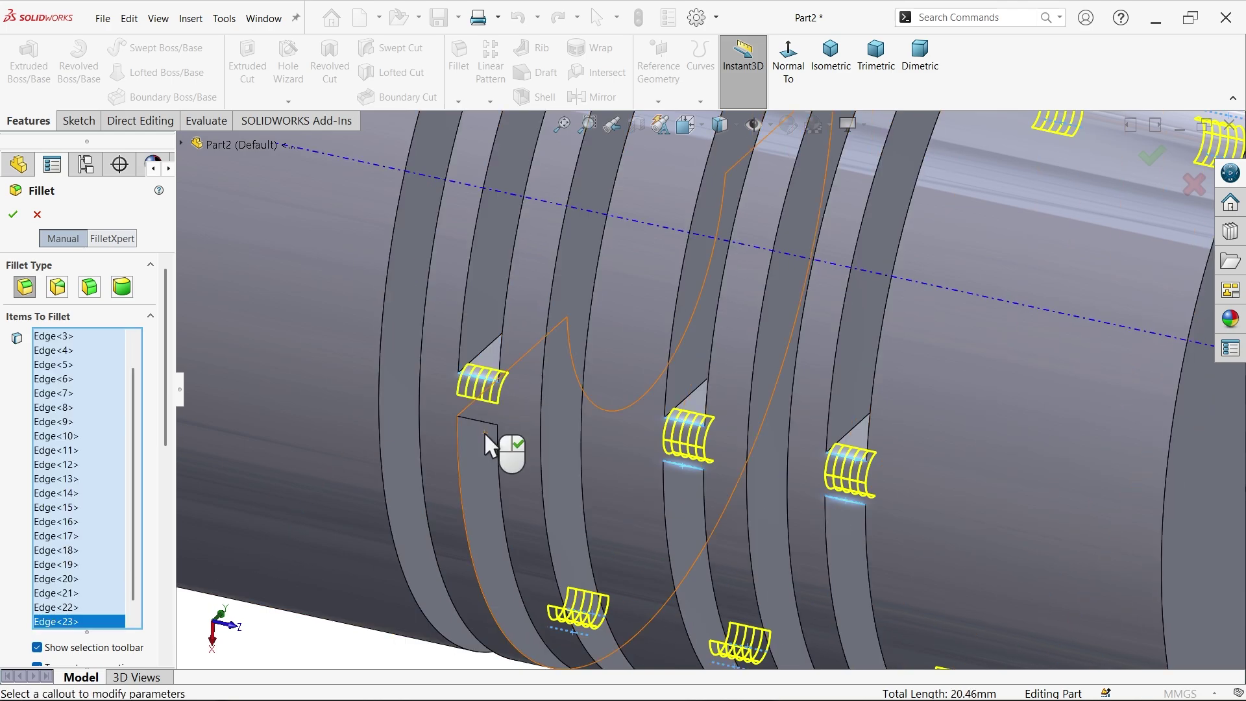
click(486, 423)
Check the rib edge selections around the tube and apply the 0.5 mm fillet
scroll(867, 122, up, 5)
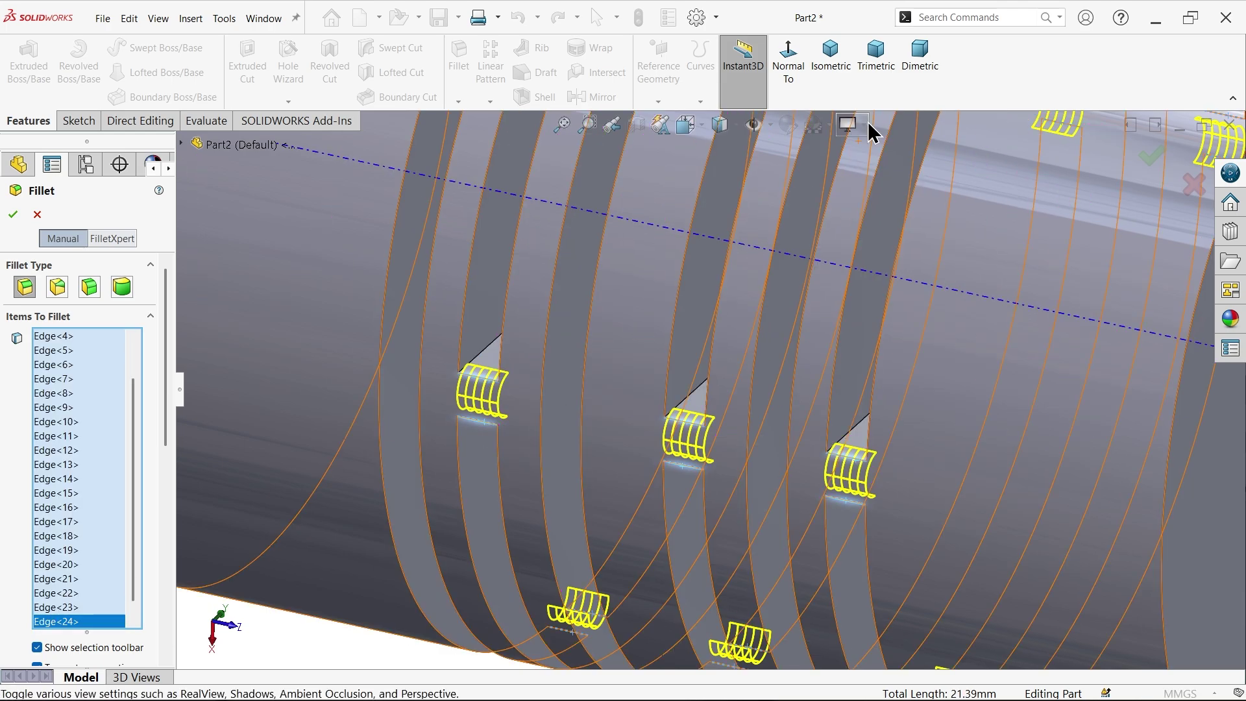
scroll(819, 165, up, 2)
middle_drag(753, 364, 551, 311)
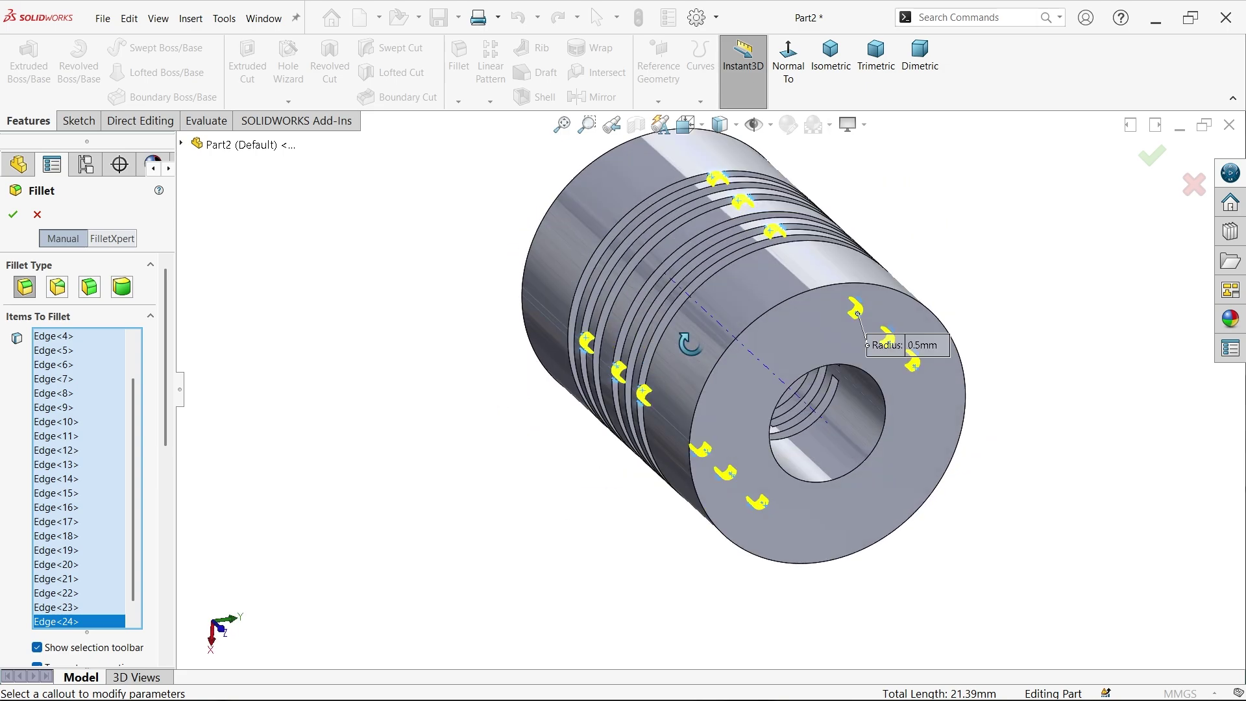
click(13, 216)
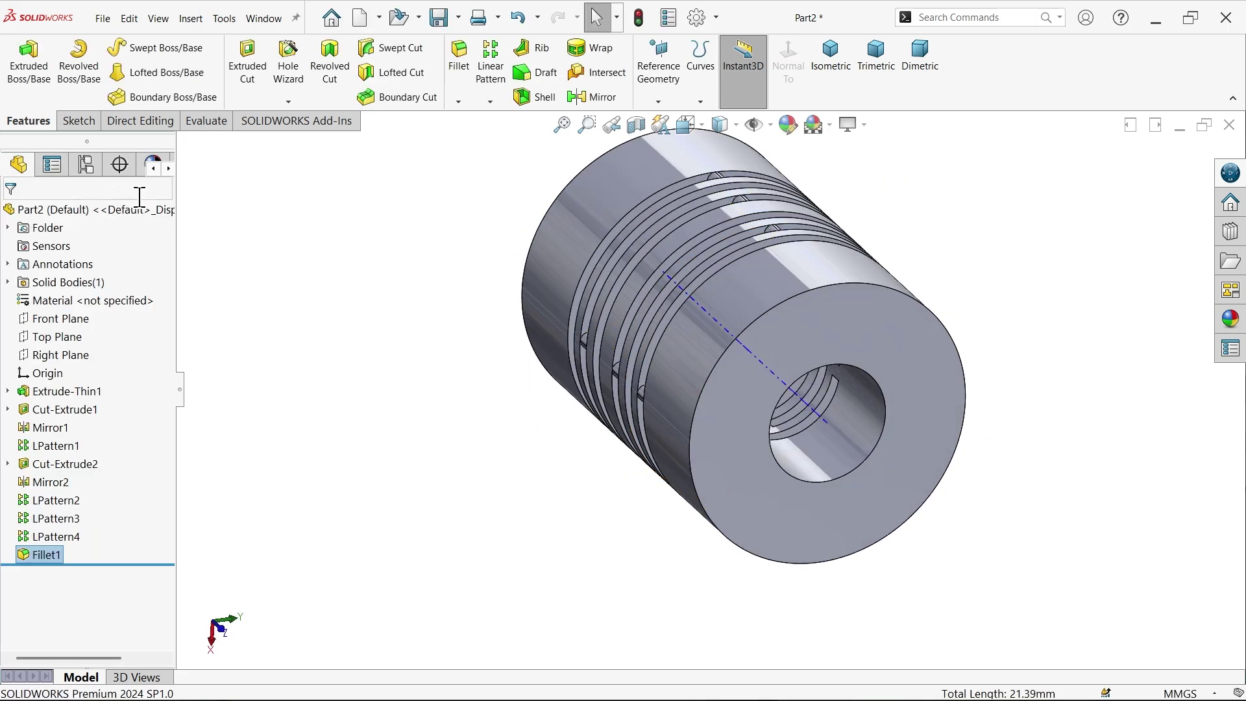
Apply a 0.1 mm constant size fillet to the coupling's edges, extending the selection from the outer edge of the front end face
click(831, 58)
scroll(729, 360, down, 4)
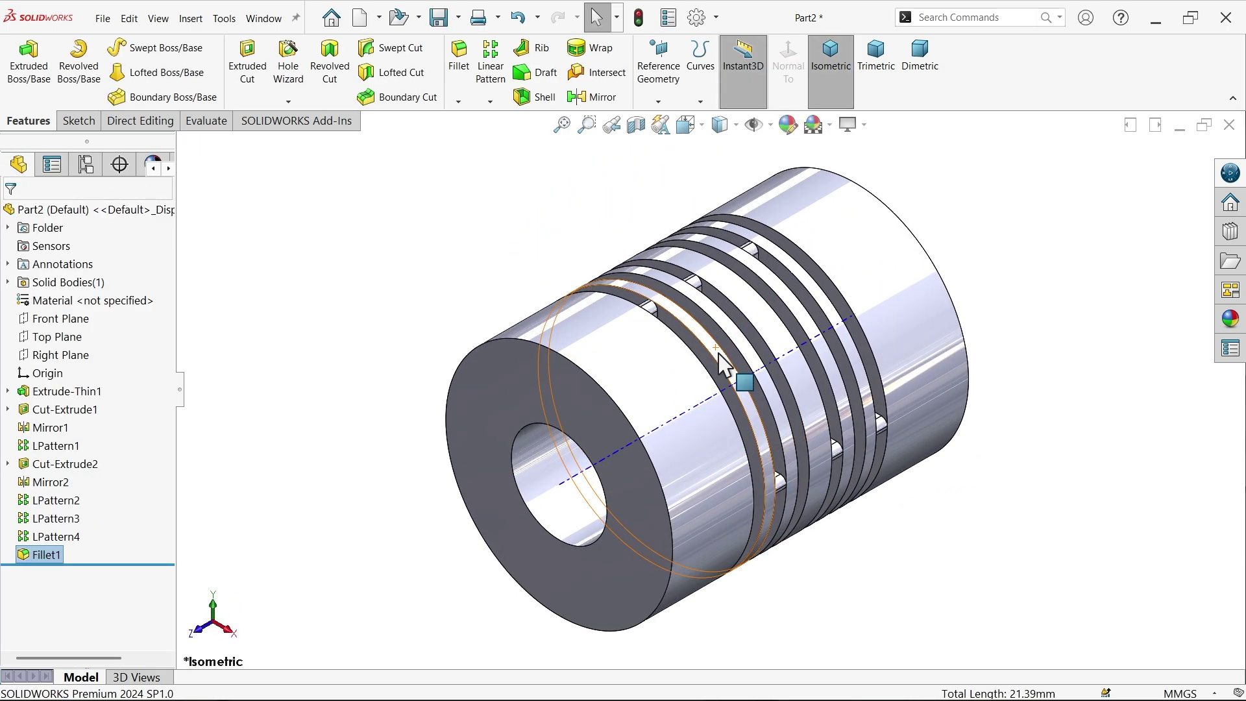
click(452, 52)
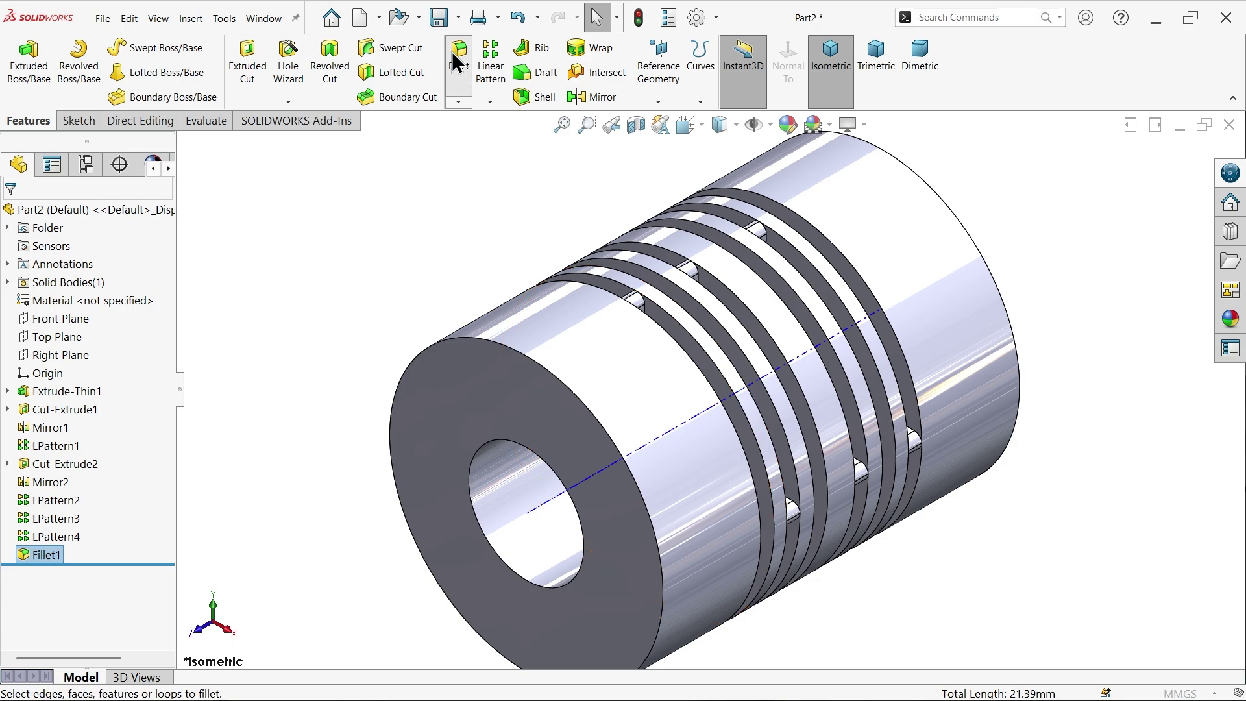
text(0.1)
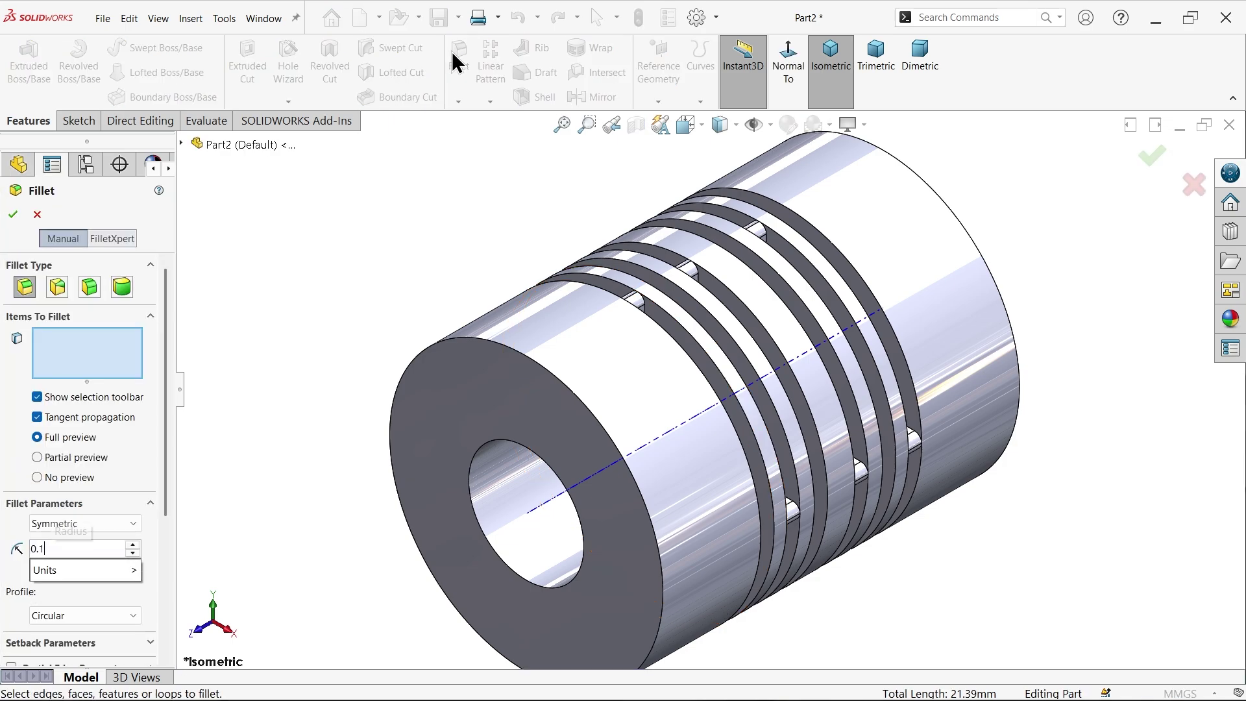
key(Return)
scroll(587, 388, down, 2)
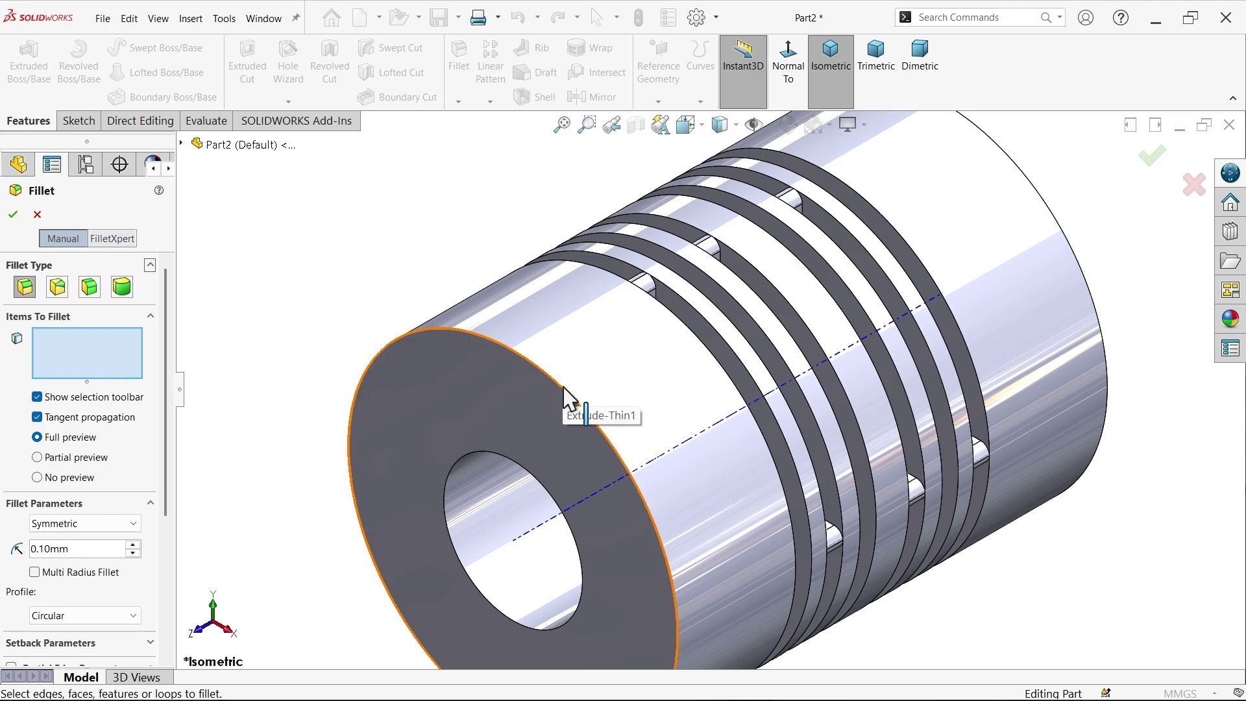
click(564, 391)
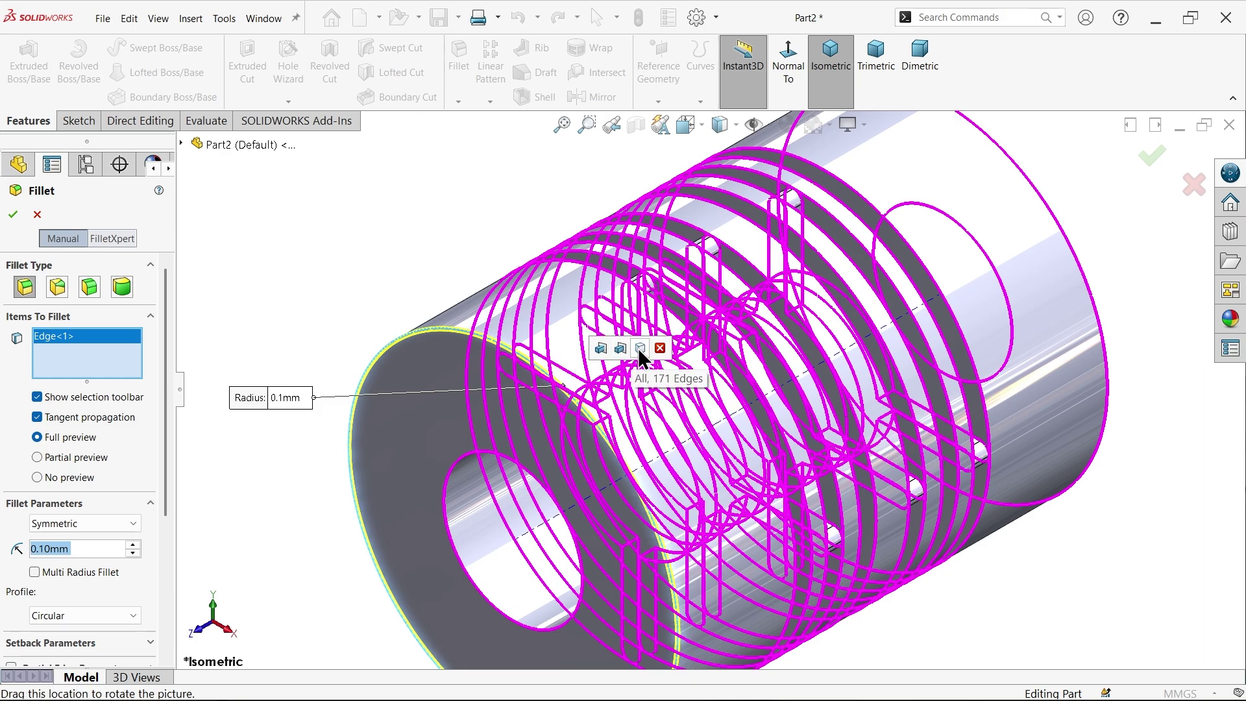
click(620, 348)
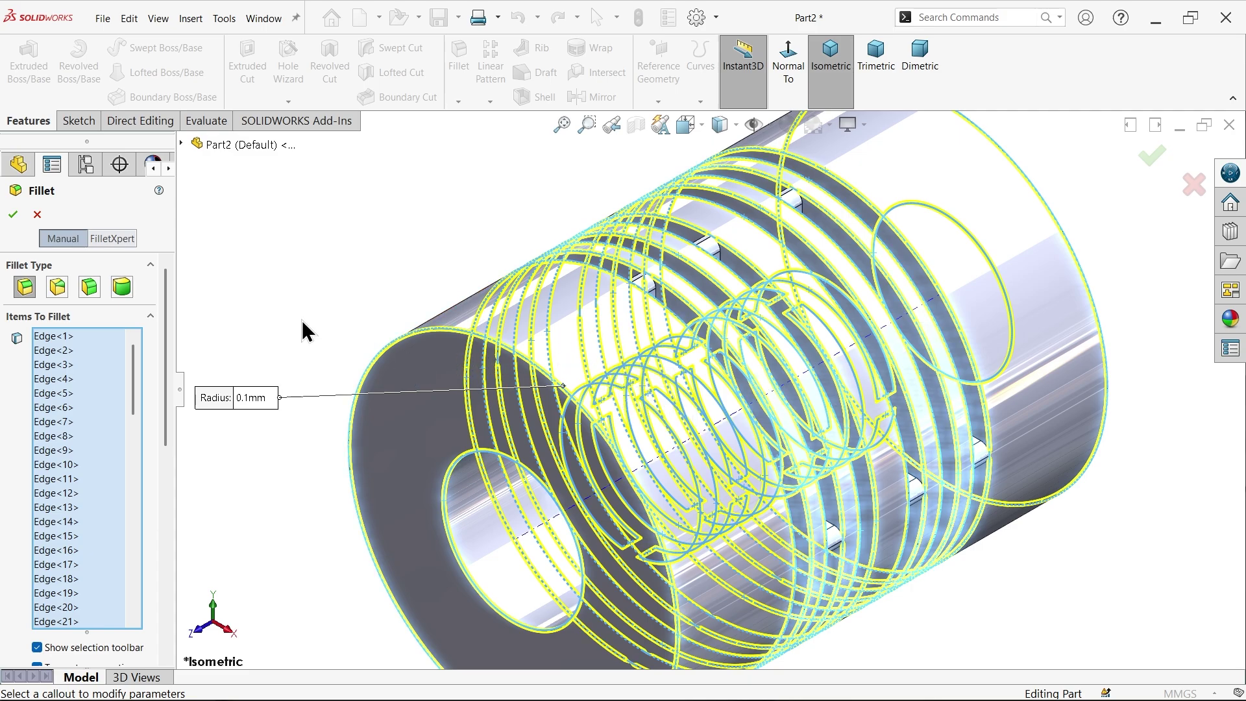
click(14, 216)
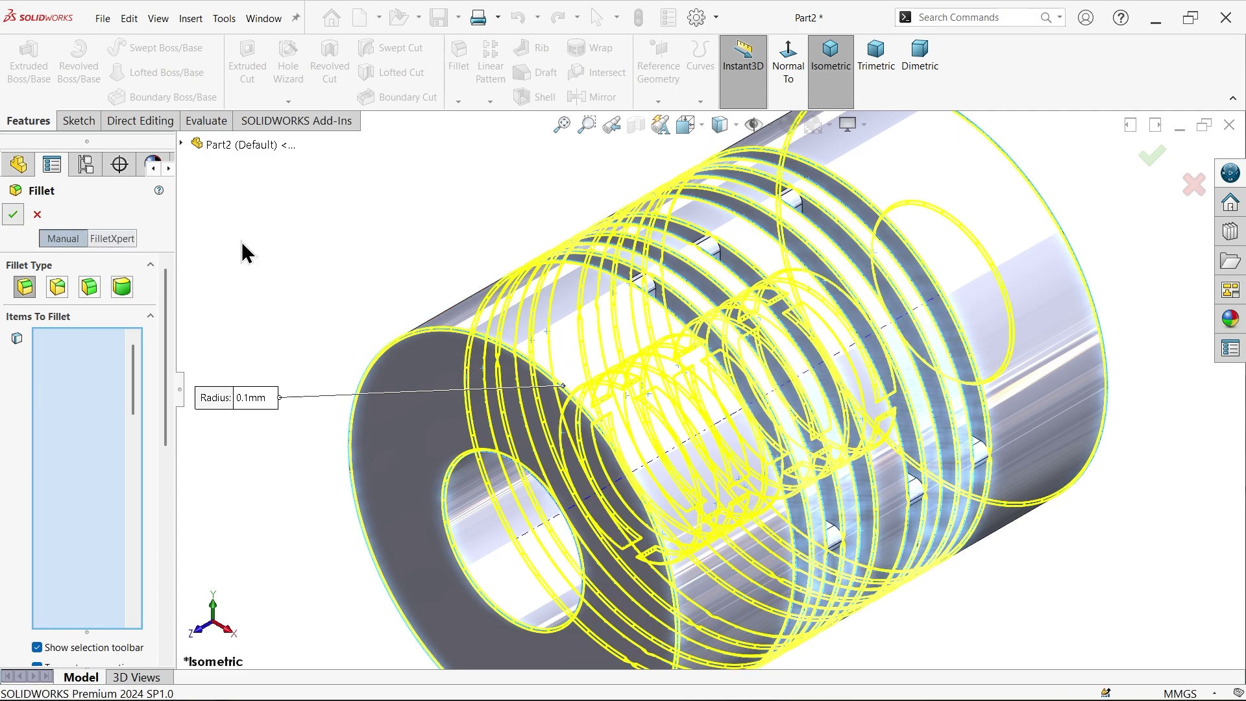
key(f)
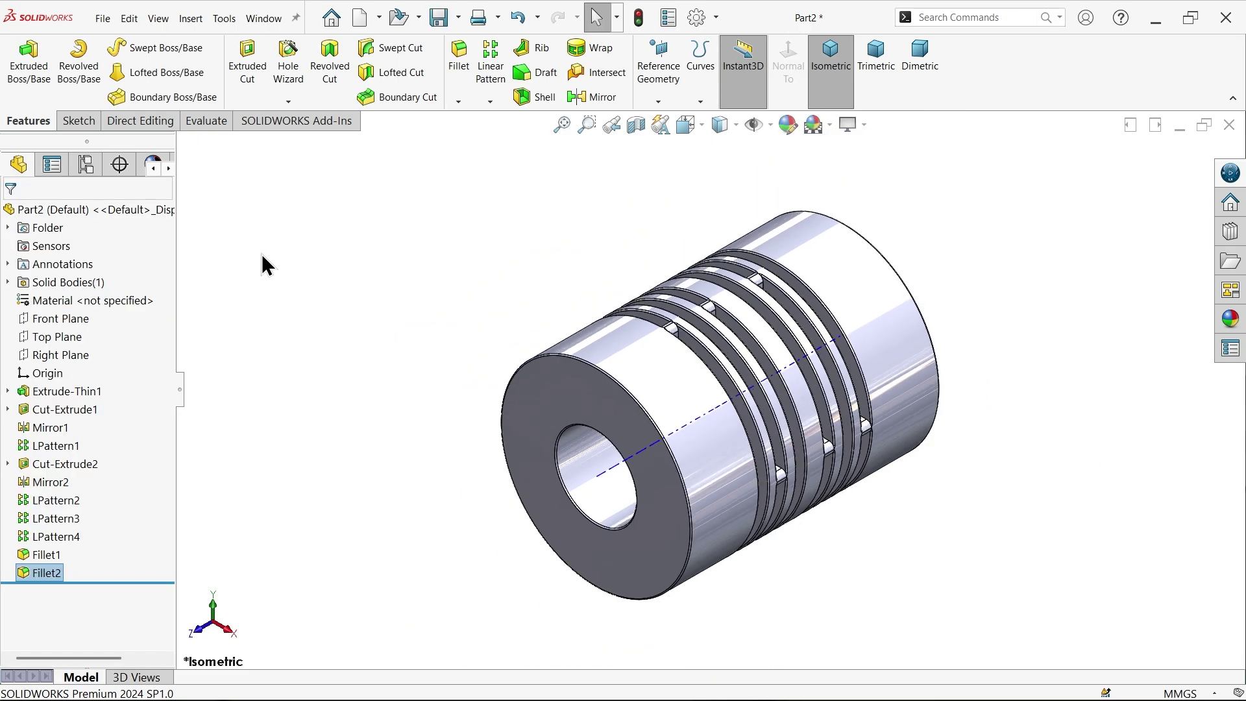
scroll(777, 389, down, 2)
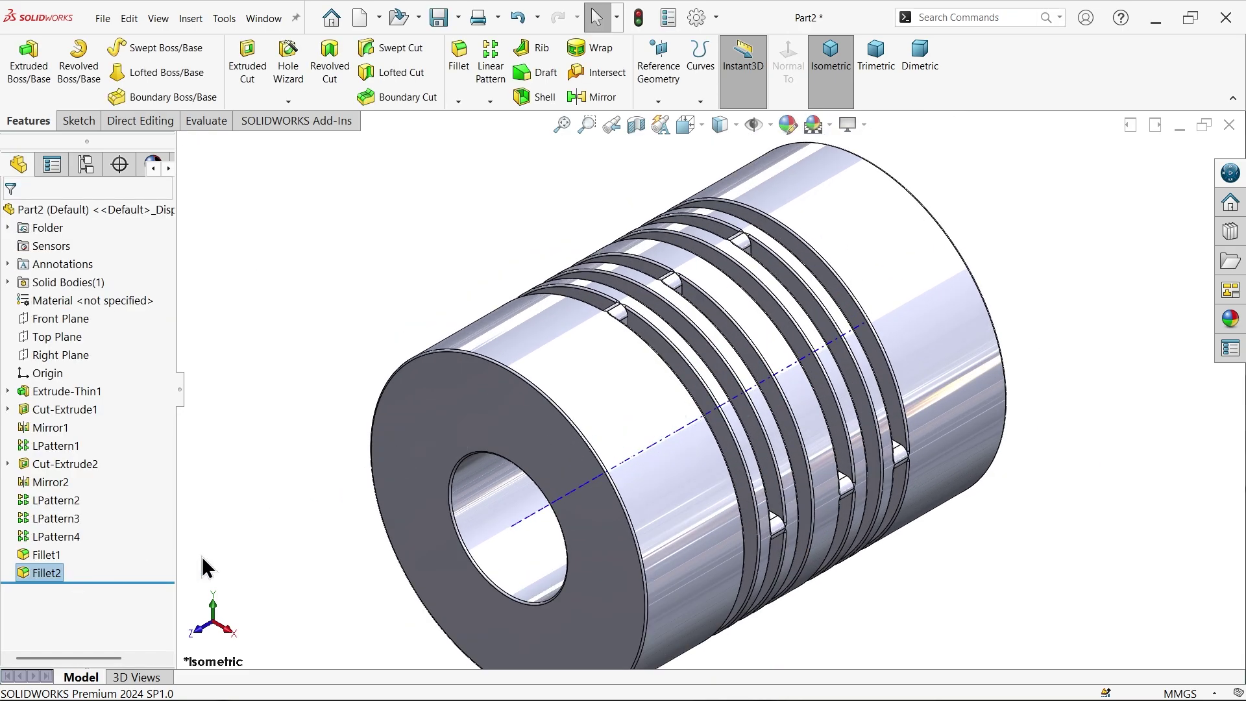
Switch to the coupling drawing and examine the threaded holes' diameter, positions and angular spacing in the front and section views
click(771, 129)
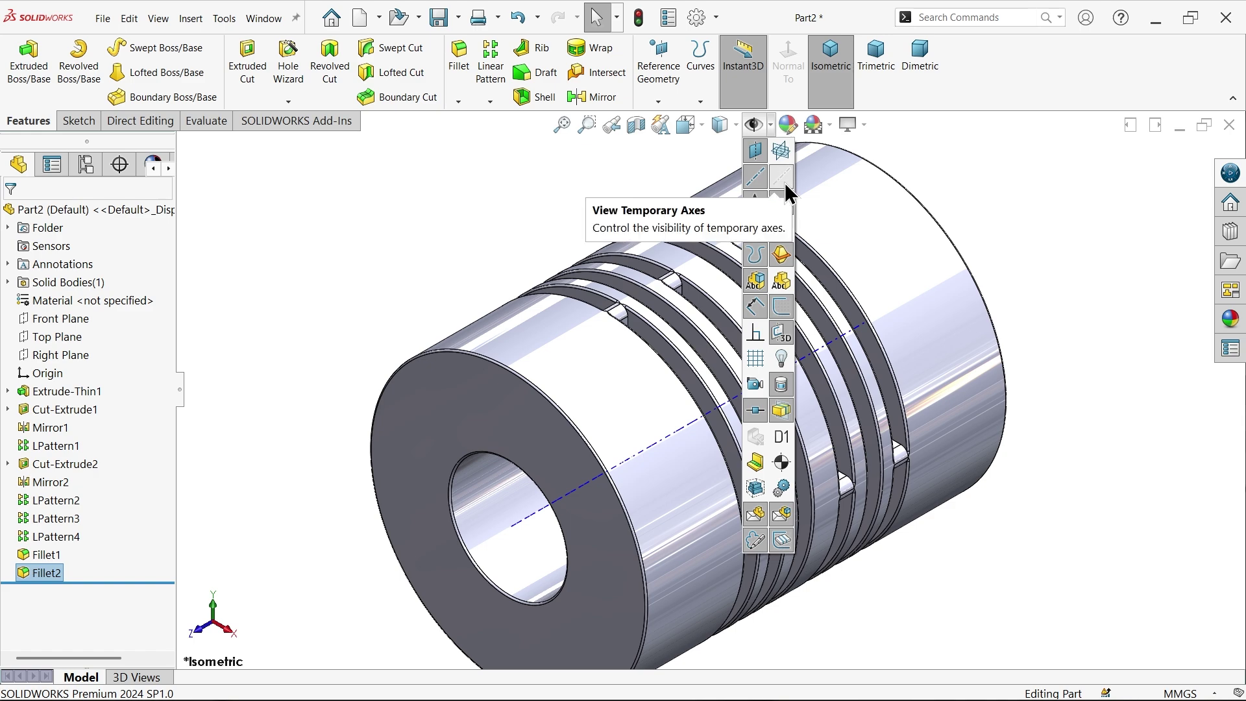
click(509, 695)
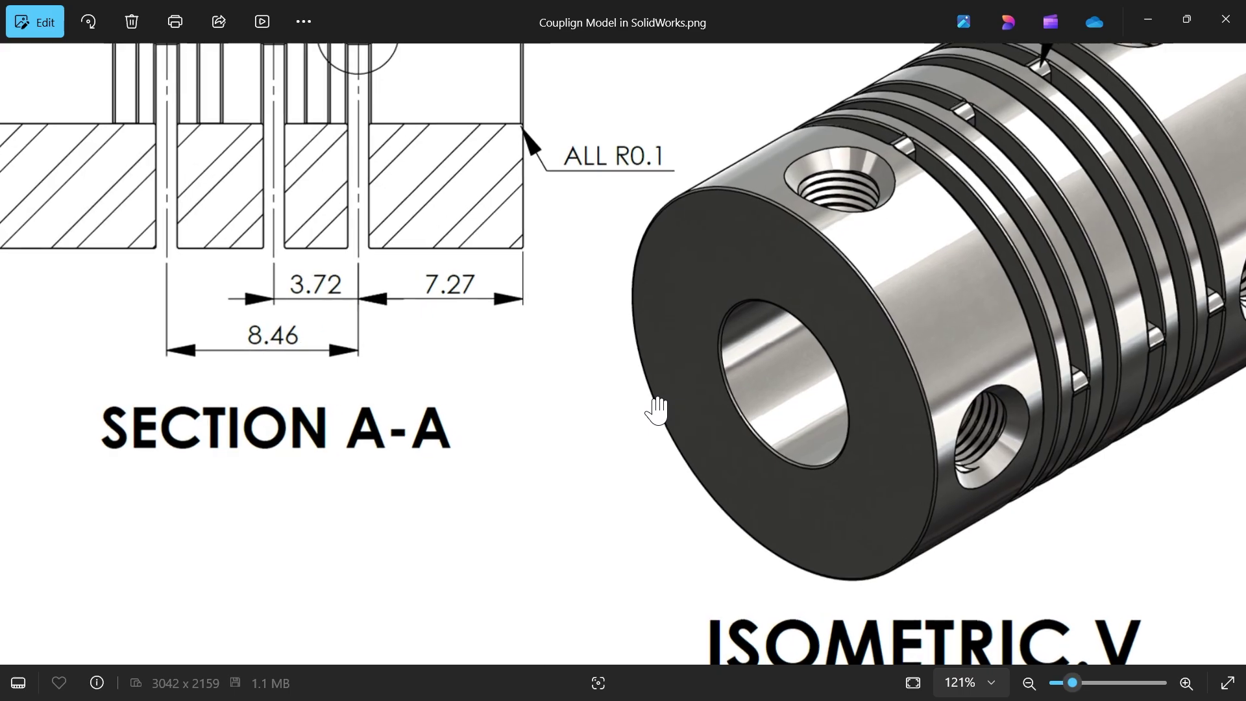
scroll(656, 408, down, 5)
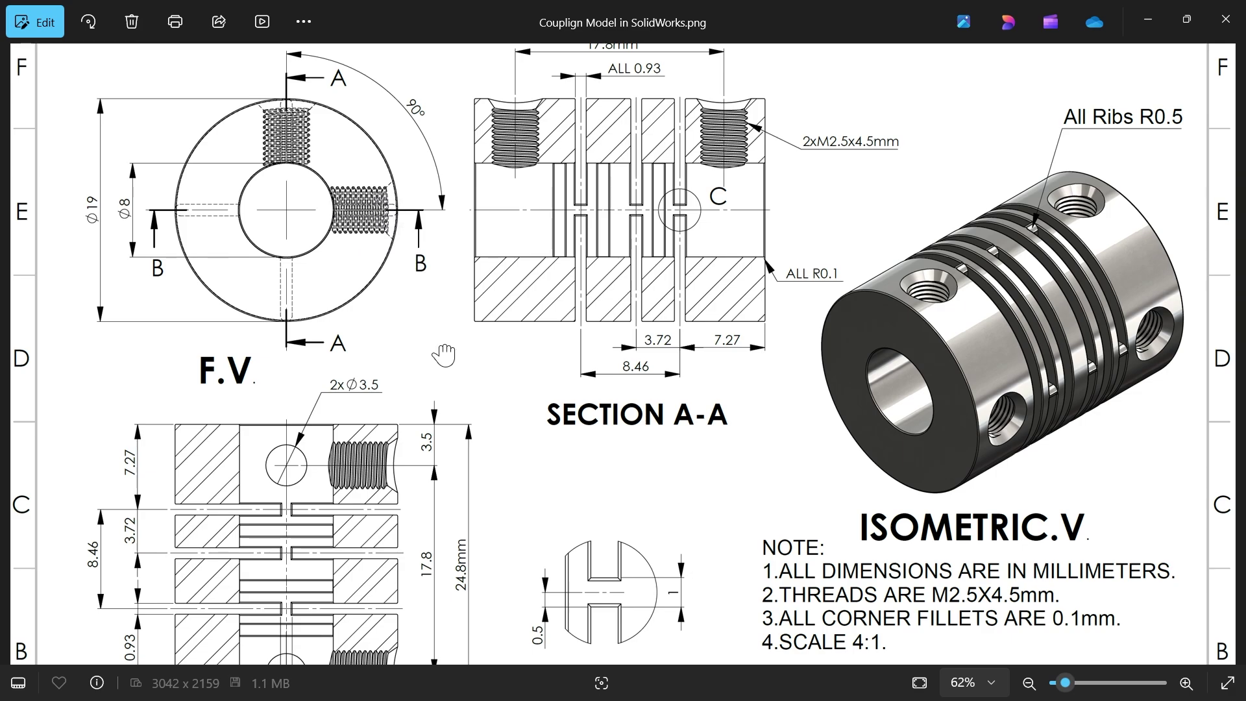
drag(444, 355, 470, 208)
mouse_move(314, 322)
mouse_down()
mouse_move(325, 401)
mouse_move(325, 318)
mouse_move(350, 221)
mouse_up()
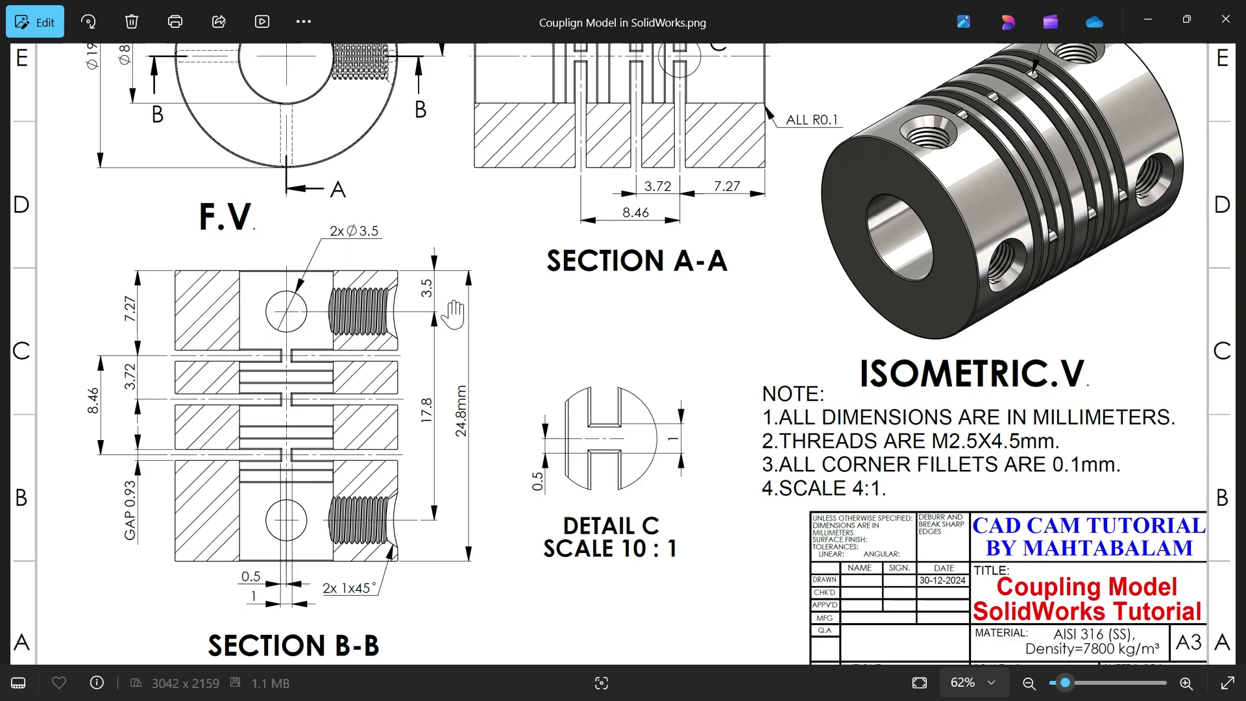
scroll(336, 295, up, 3)
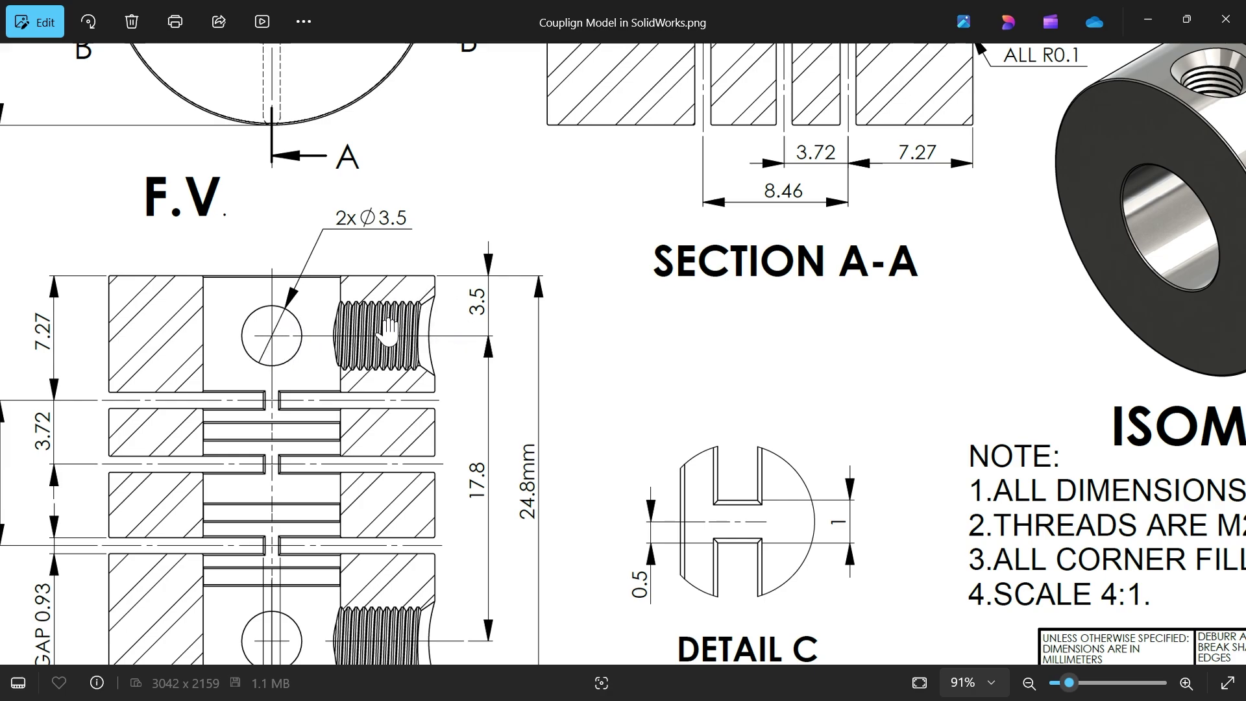
scroll(387, 331, down, 3)
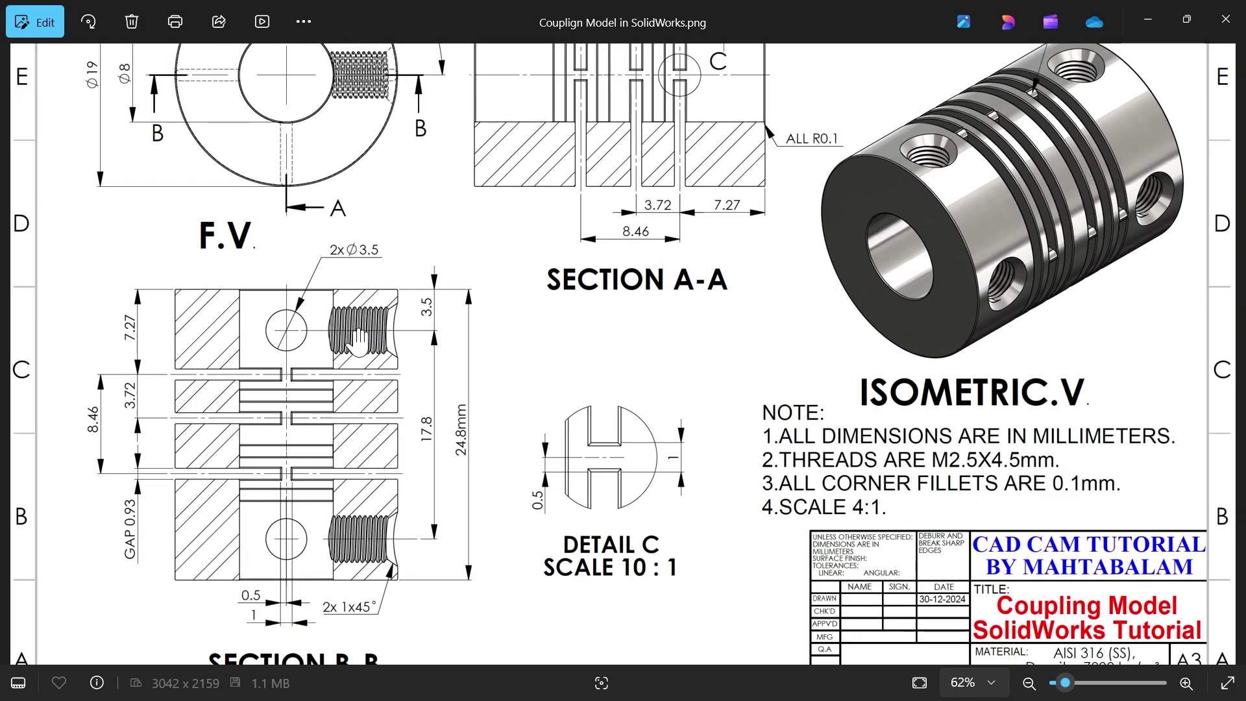
drag(380, 214, 374, 375)
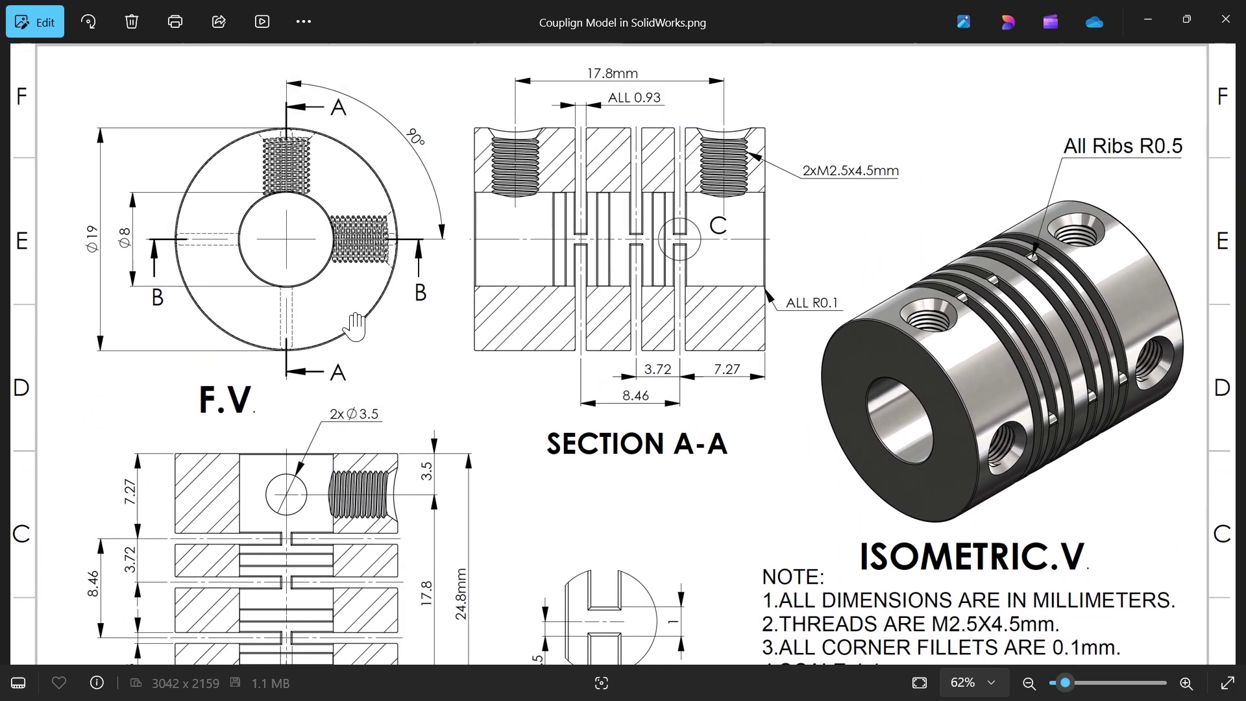
drag(362, 440, 370, 281)
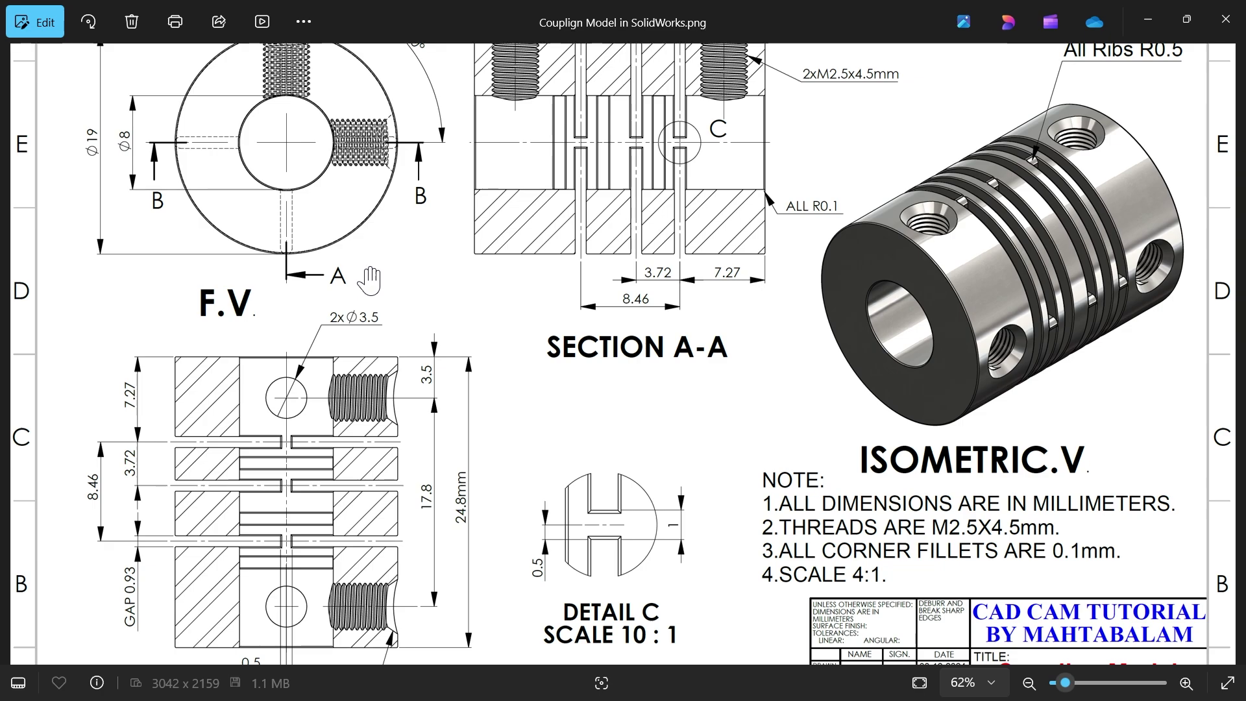
drag(493, 281, 446, 370)
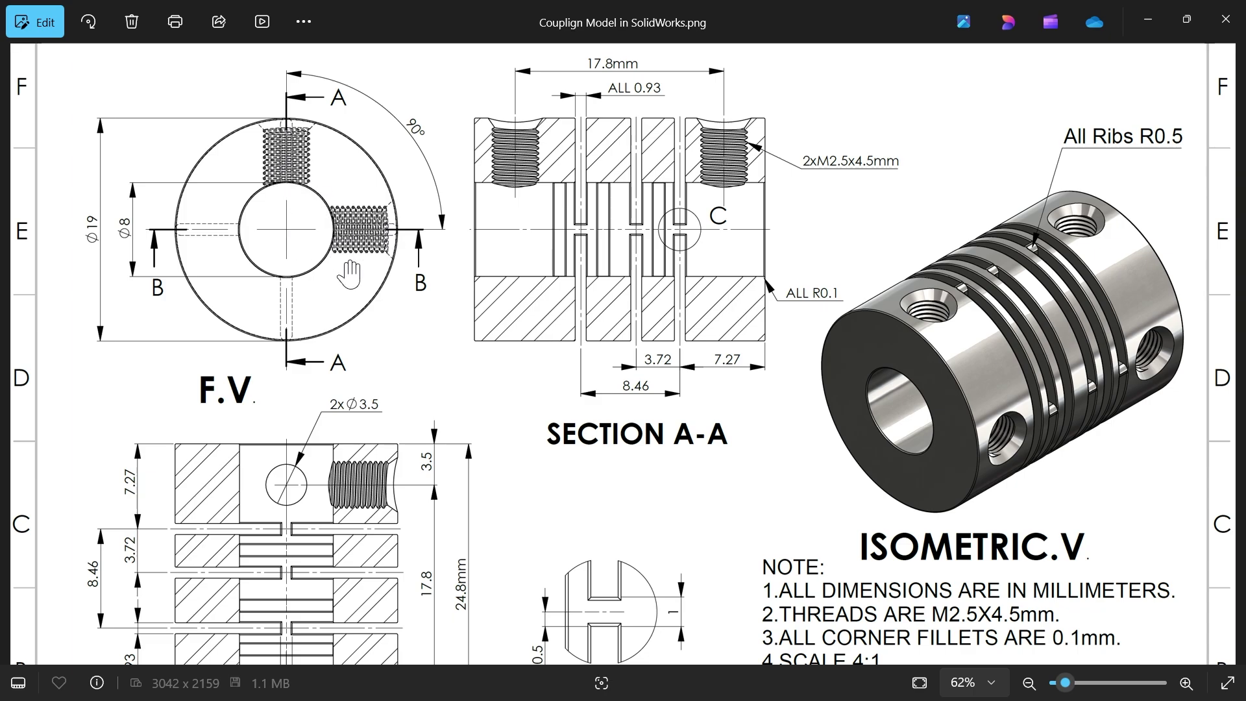
mouse_move(410, 396)
mouse_down()
mouse_move(406, 347)
mouse_move(383, 436)
mouse_up()
Examine the thread callout in Section A-A and the hole chamfer note in Section B-B, and return to the part
scroll(842, 214, up, 3)
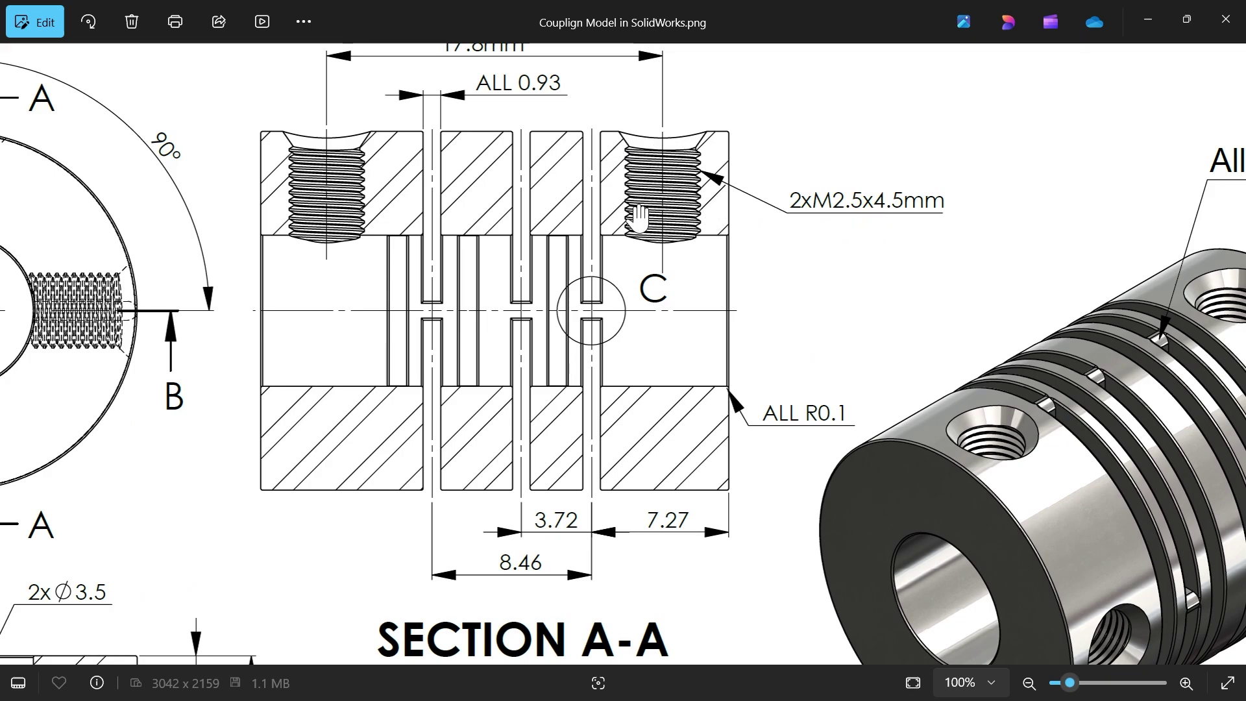
drag(614, 369, 562, 91)
drag(468, 411, 654, 82)
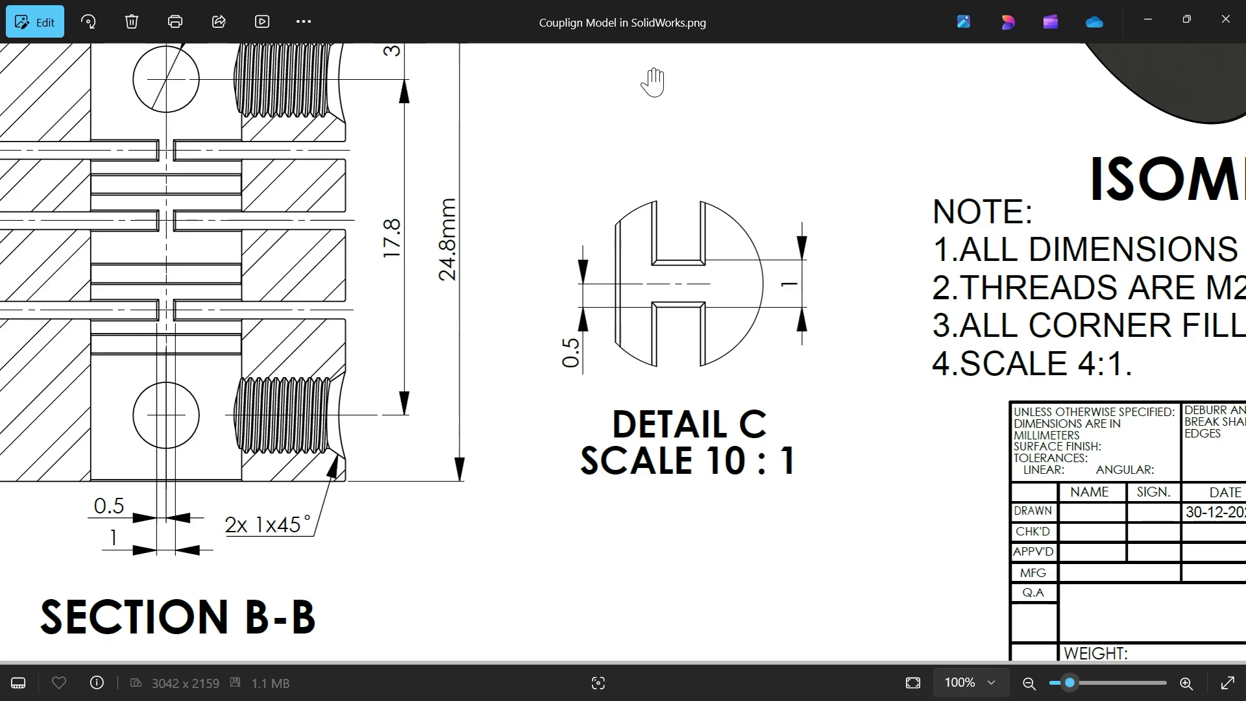
drag(357, 501, 398, 462)
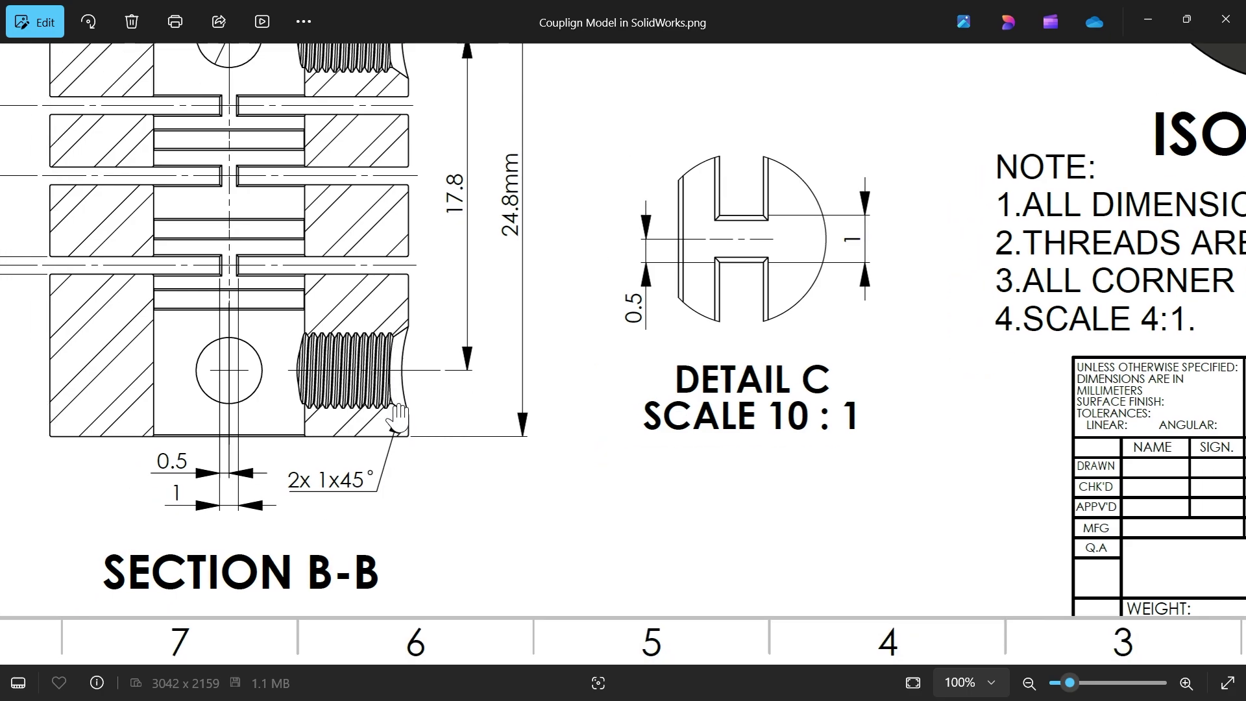
click(1147, 20)
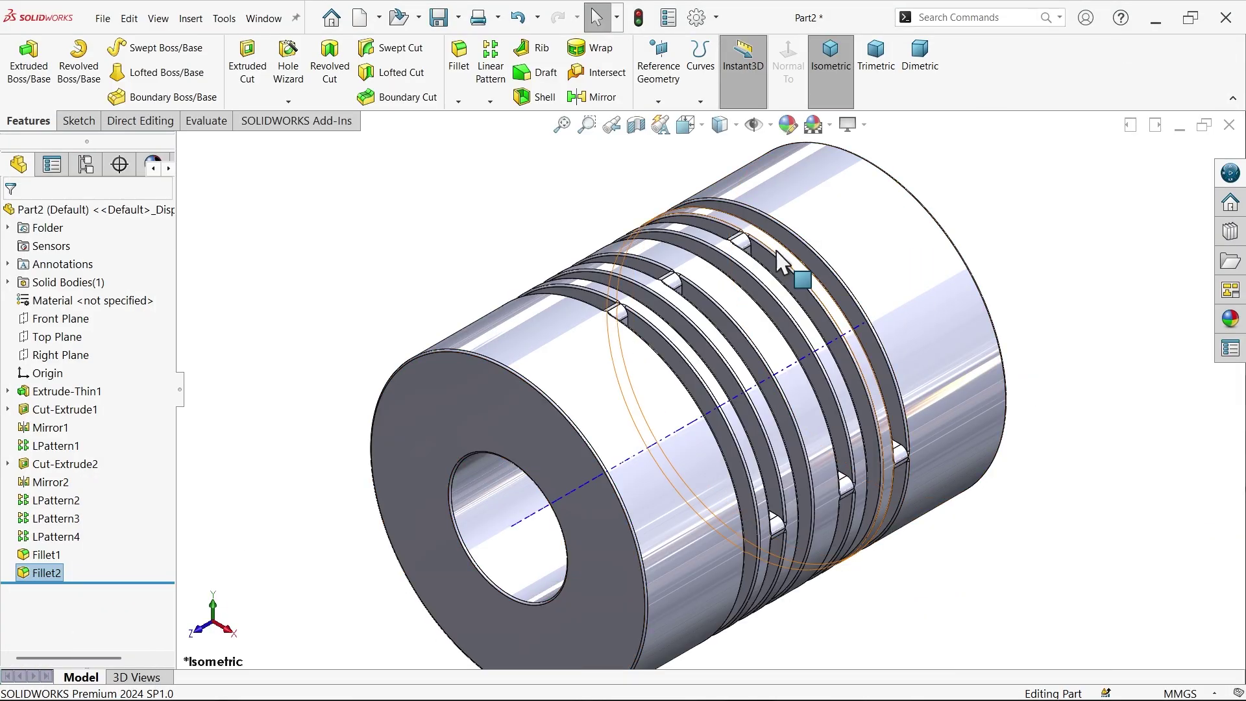
Start a sketch on the Right Plane and draw a circle centred on the coupling's axis between the last slot and the adjacent end
click(73, 353)
click(83, 330)
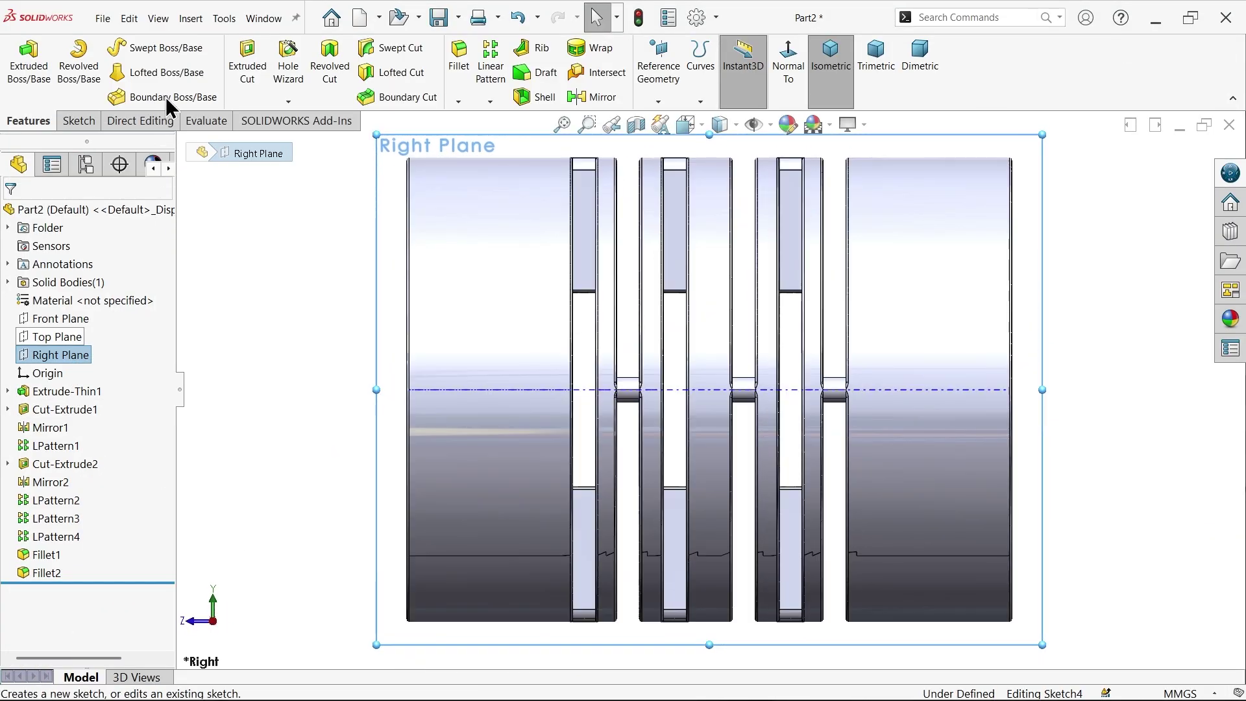
click(141, 49)
scroll(964, 395, down, 5)
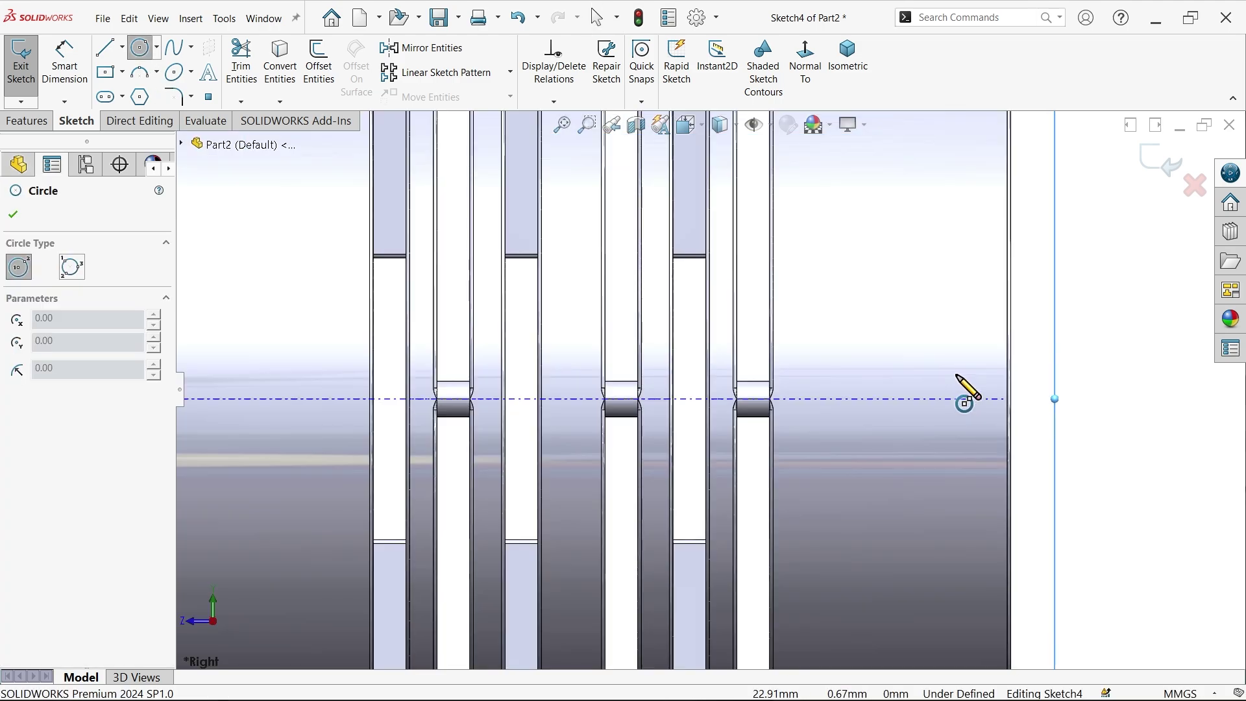
click(880, 405)
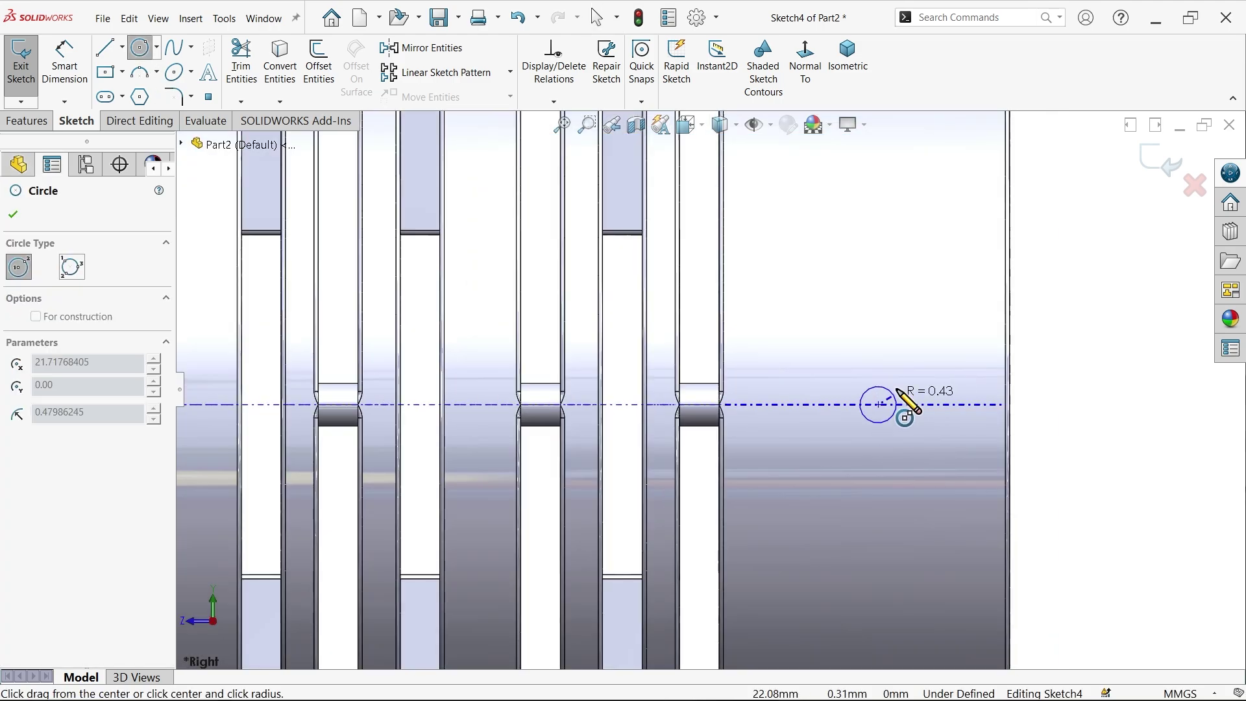
click(934, 354)
Dimension the circle's centre 3.5 mm from the coupling's adjacent end edge
click(65, 65)
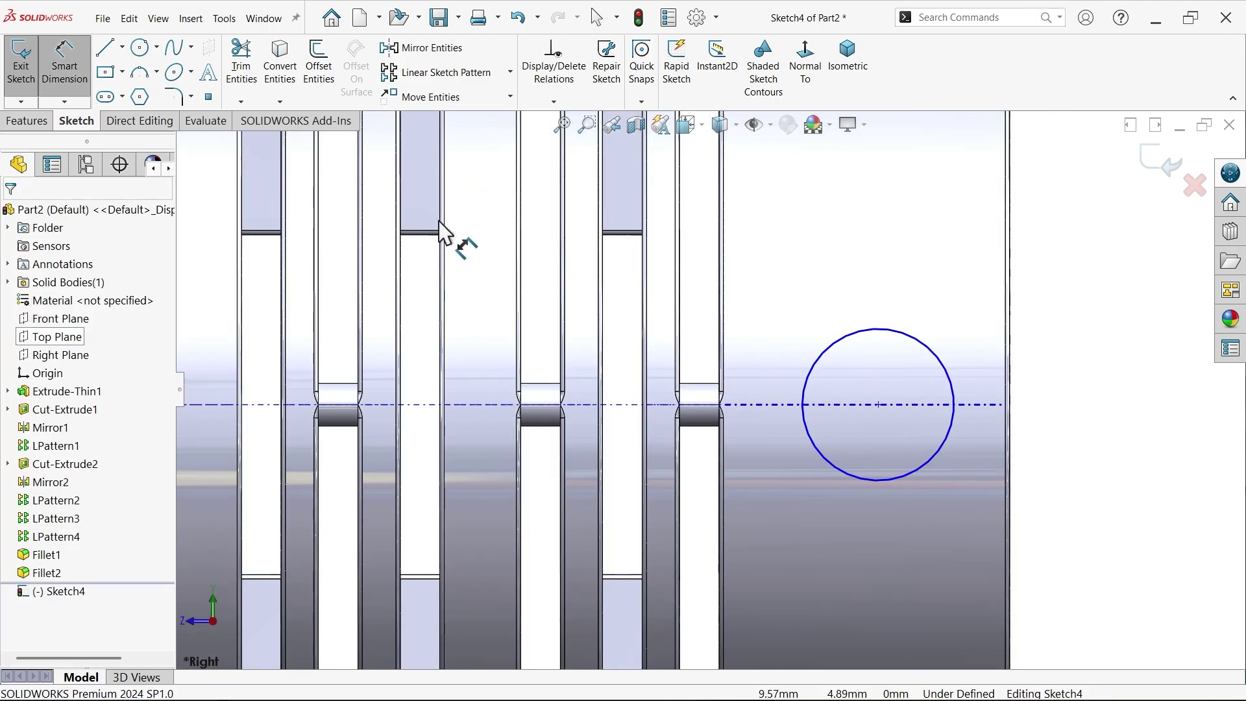
click(879, 406)
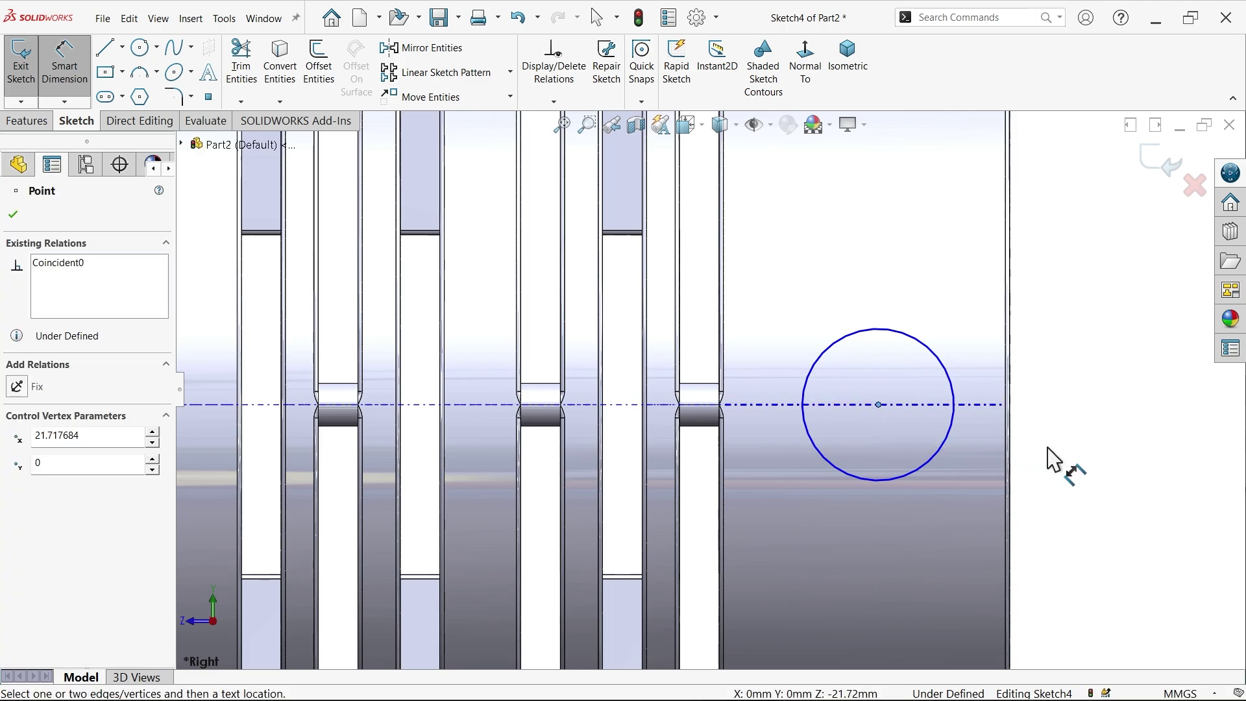
click(1010, 432)
click(1074, 290)
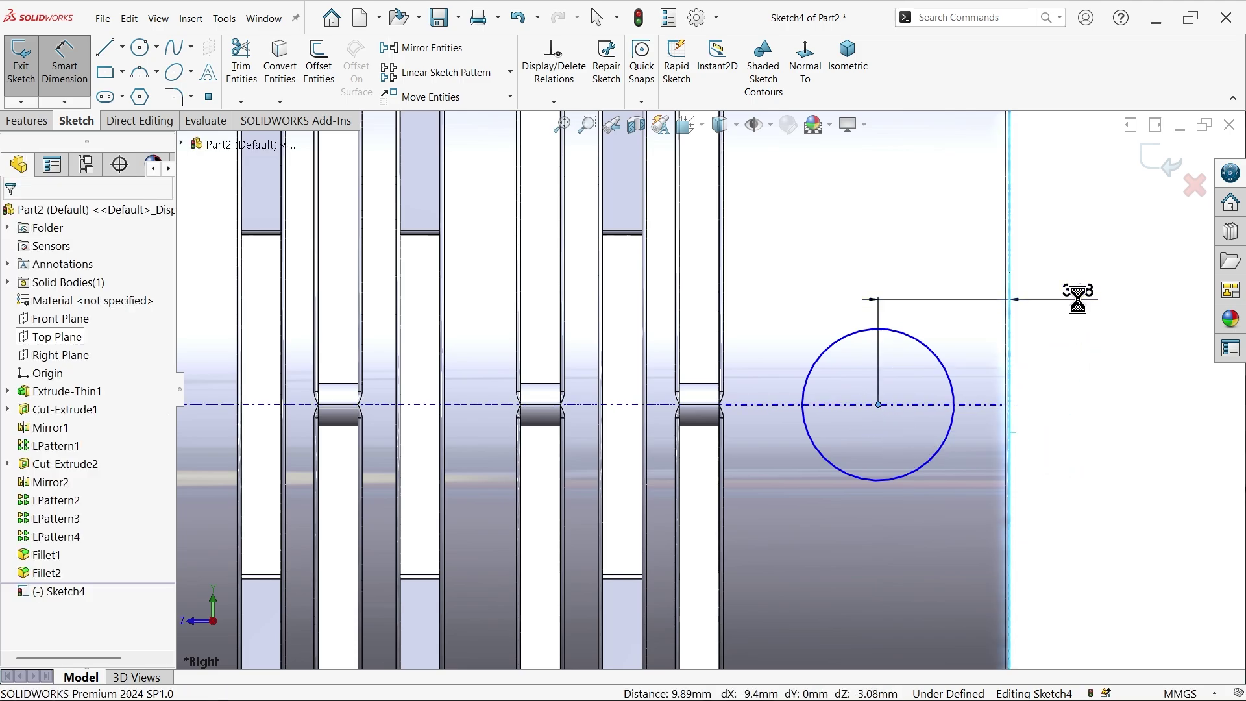
text(3.5)
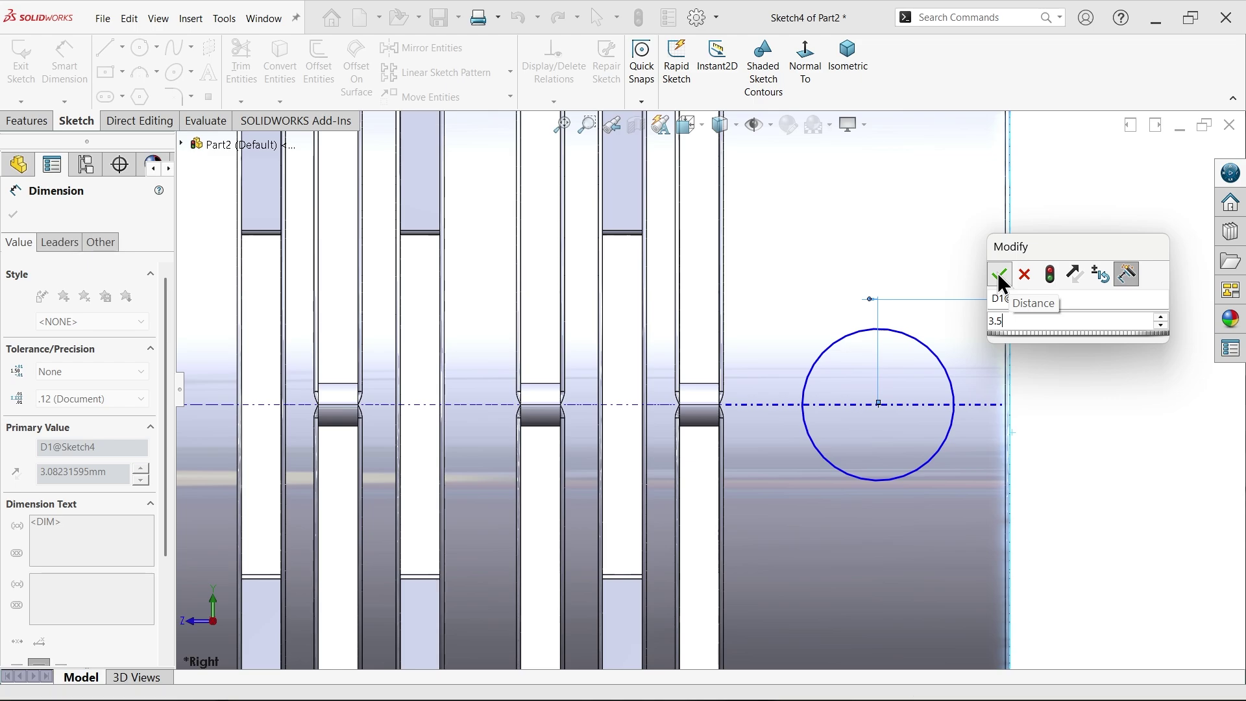
click(999, 274)
Set the sketched circle's diameter to 3.5 mm
click(893, 337)
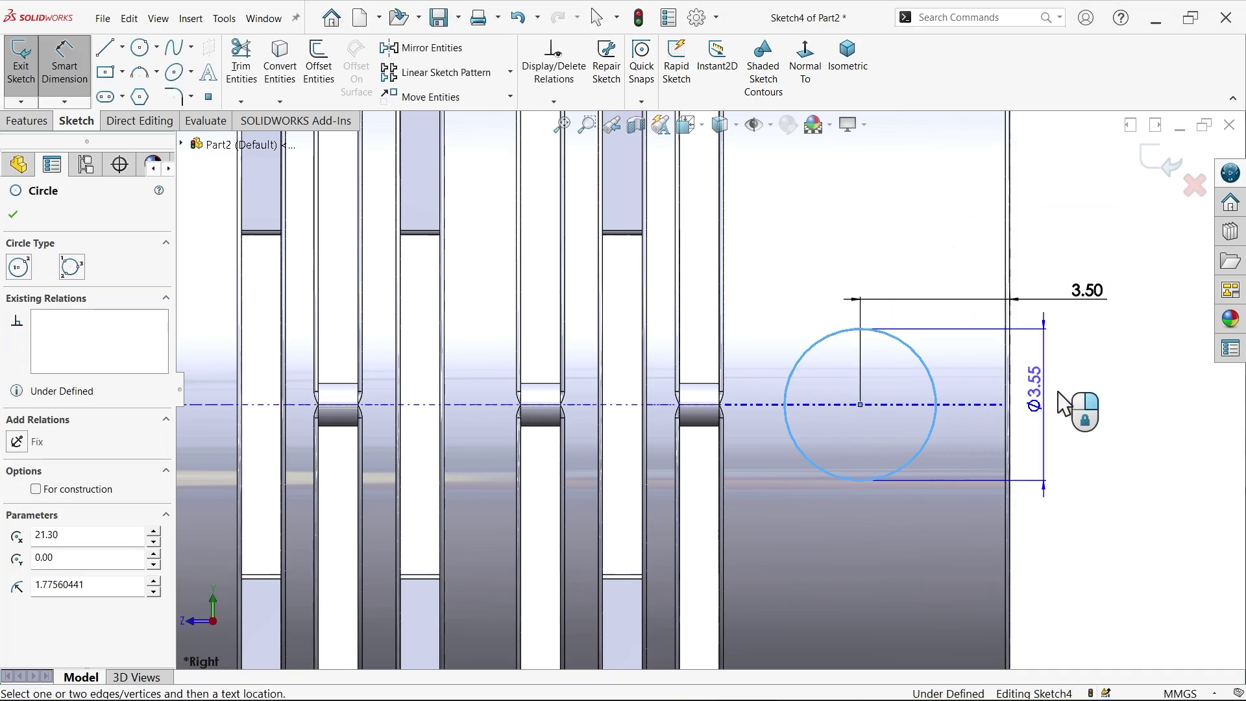
click(1107, 410)
text(3.5)
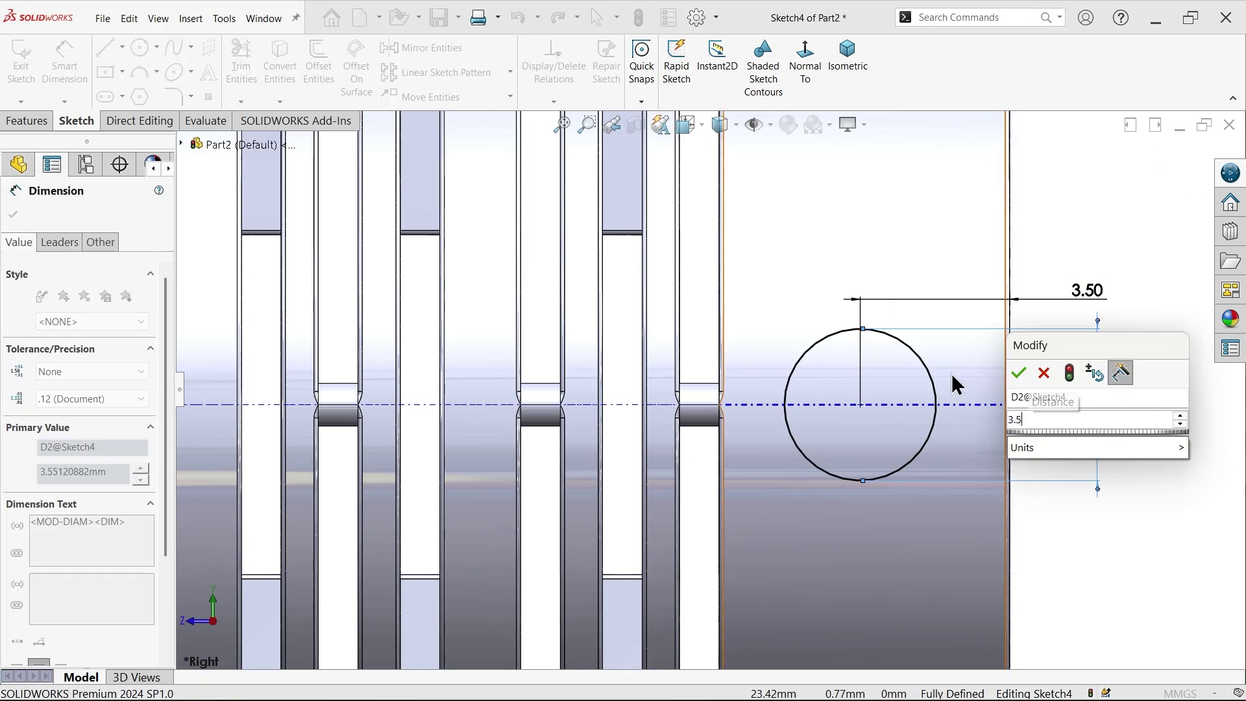
click(1018, 372)
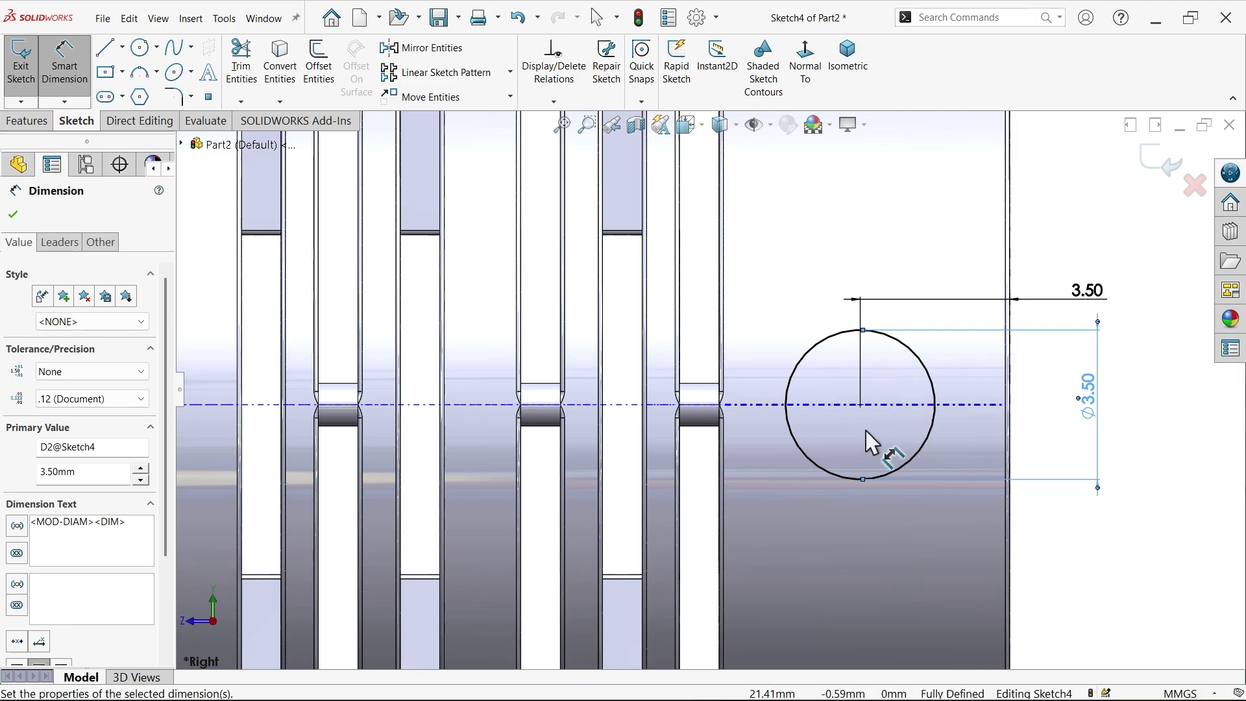
Extrude-cut the circle Through All in the reversed direction to make a radial hole through one side of the coupling wall
click(33, 123)
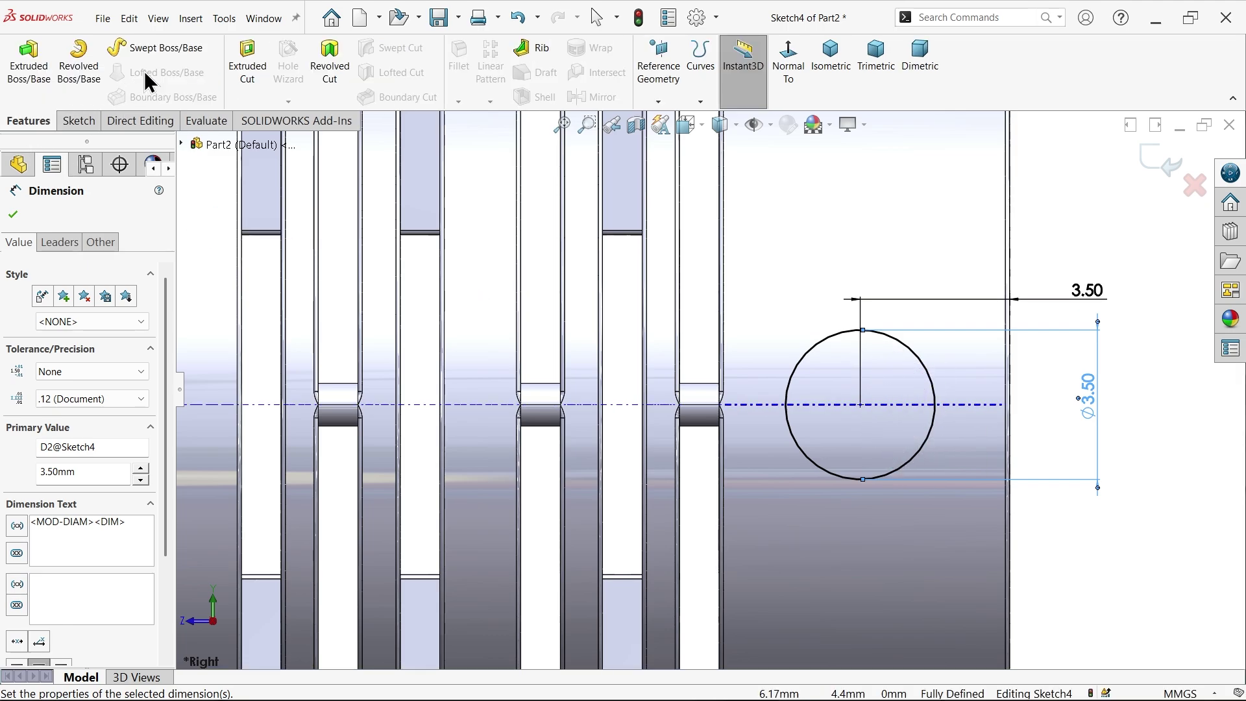
click(245, 60)
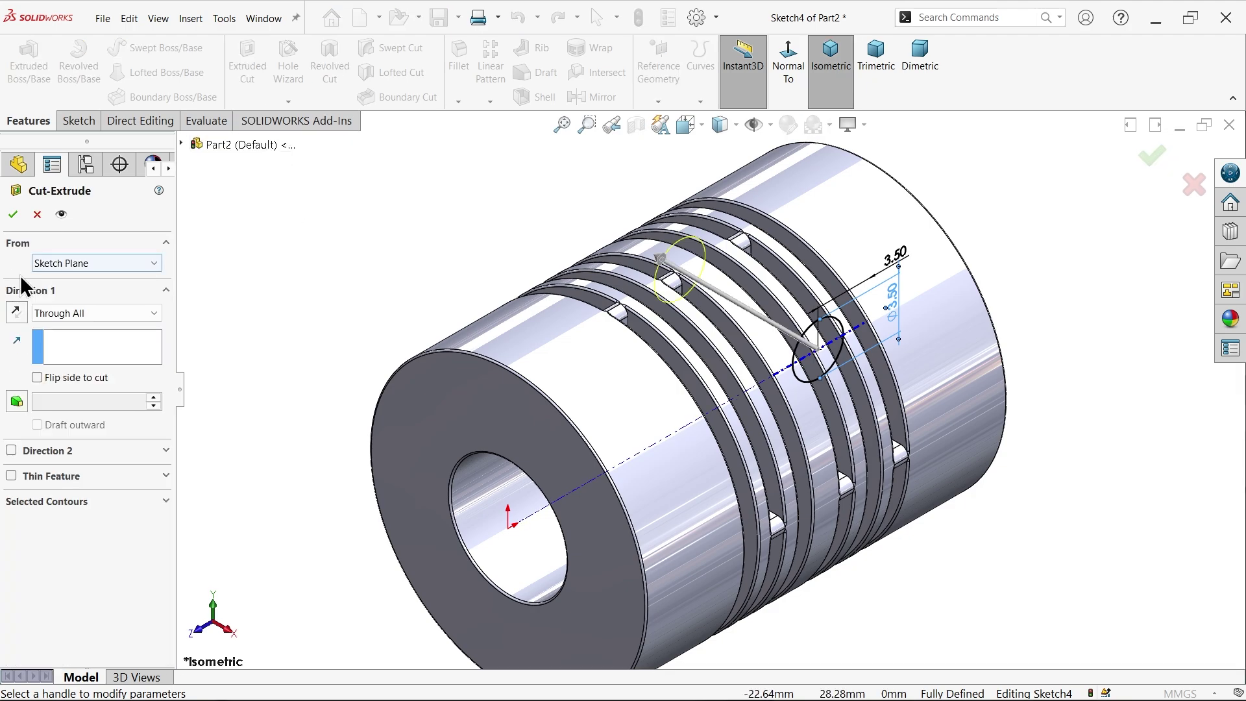
click(17, 316)
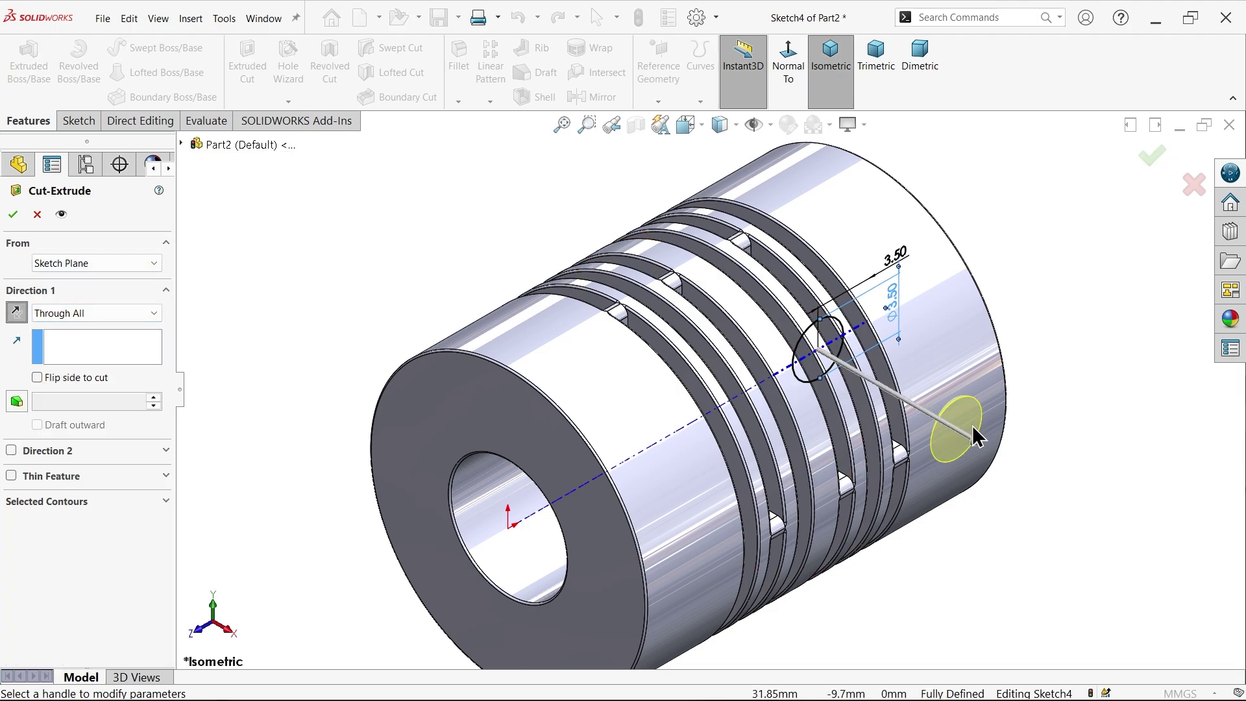
click(13, 214)
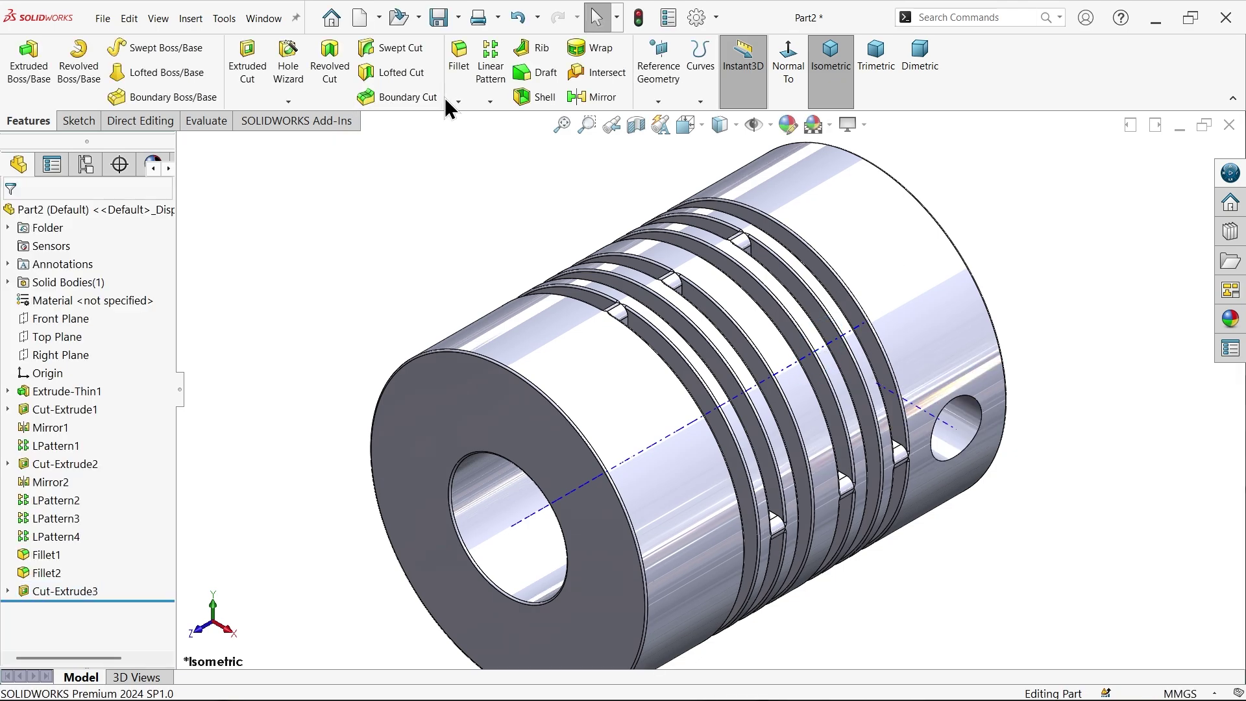
Apply a 1 mm × 45° chamfer to the radial hole's edge on the coupling's outer surface
click(458, 102)
click(486, 136)
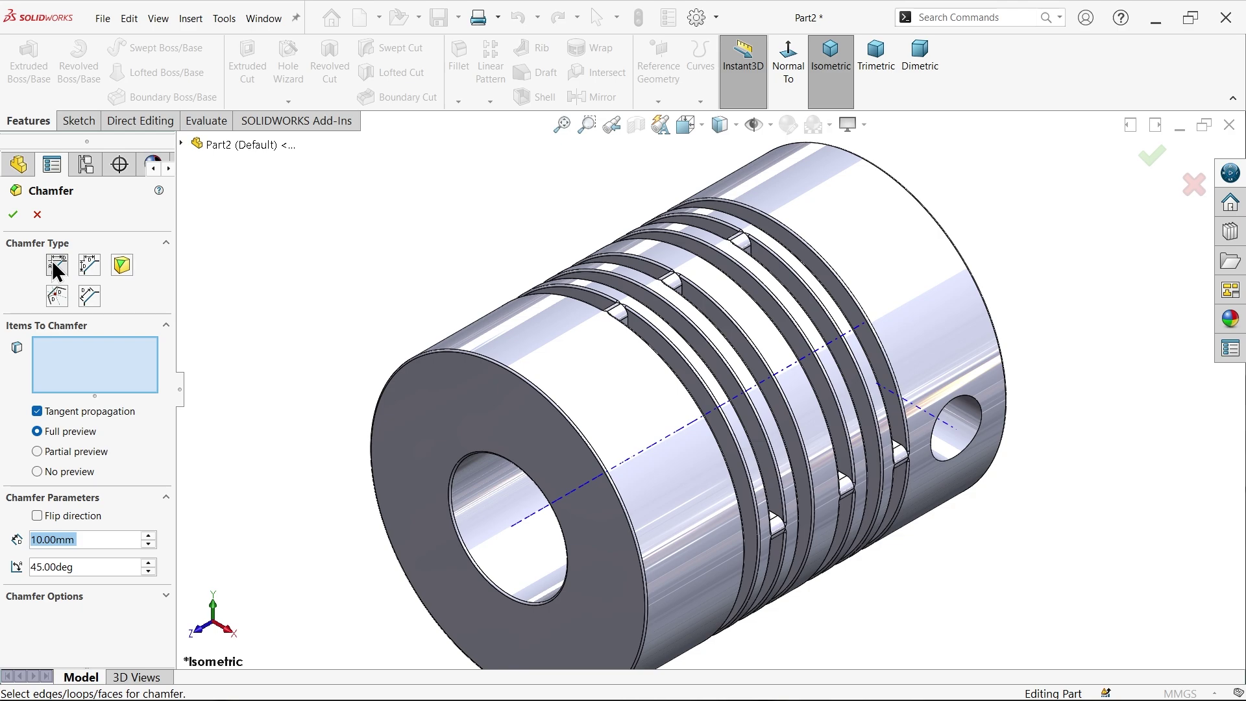
text(1)
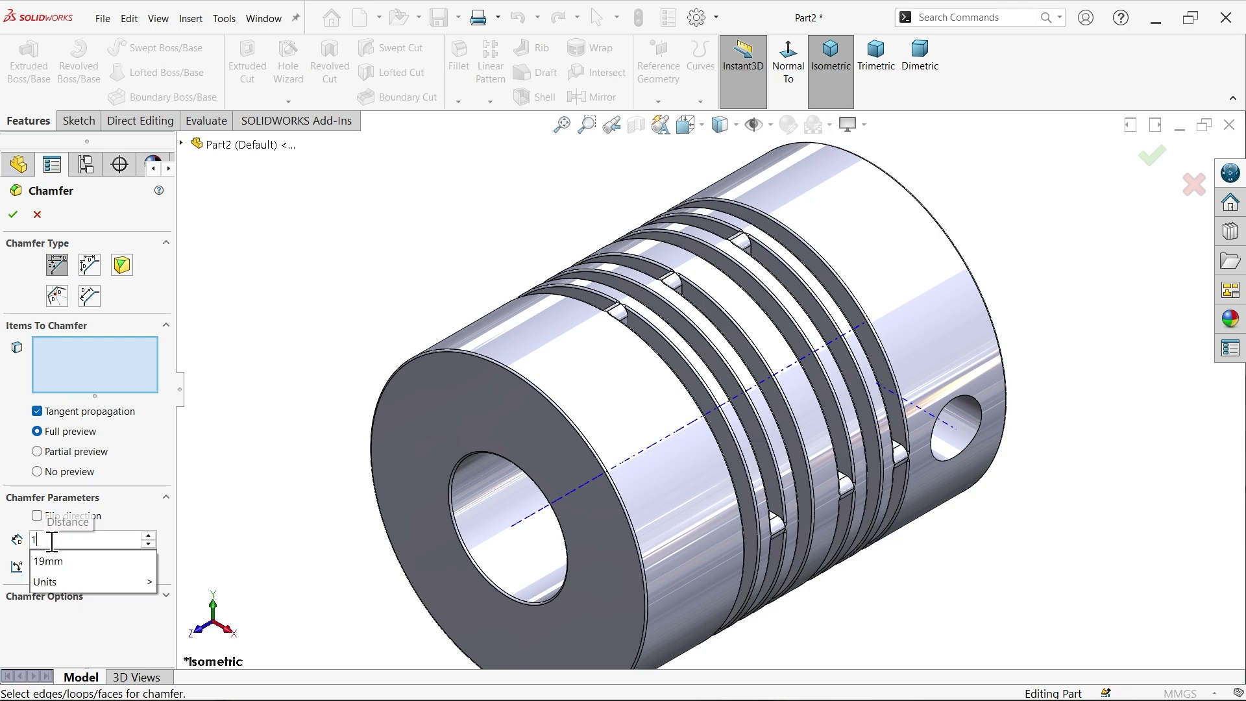
key(Return)
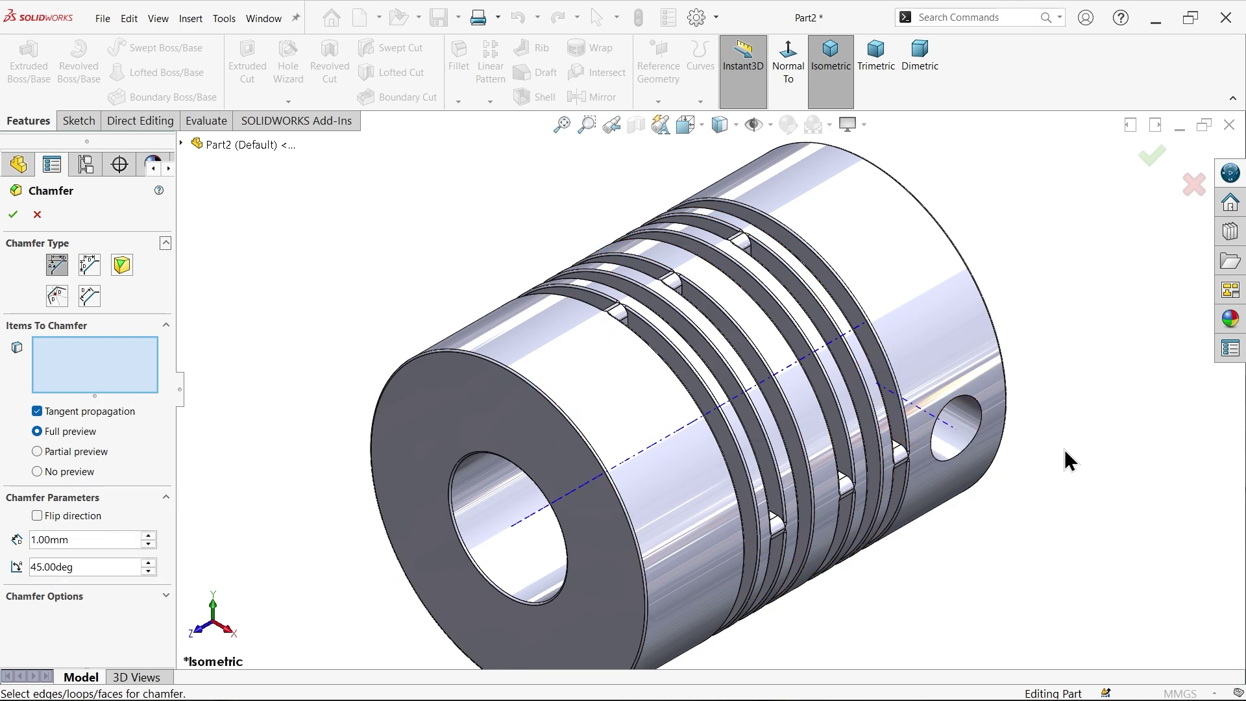
scroll(1065, 449, down, 3)
click(911, 431)
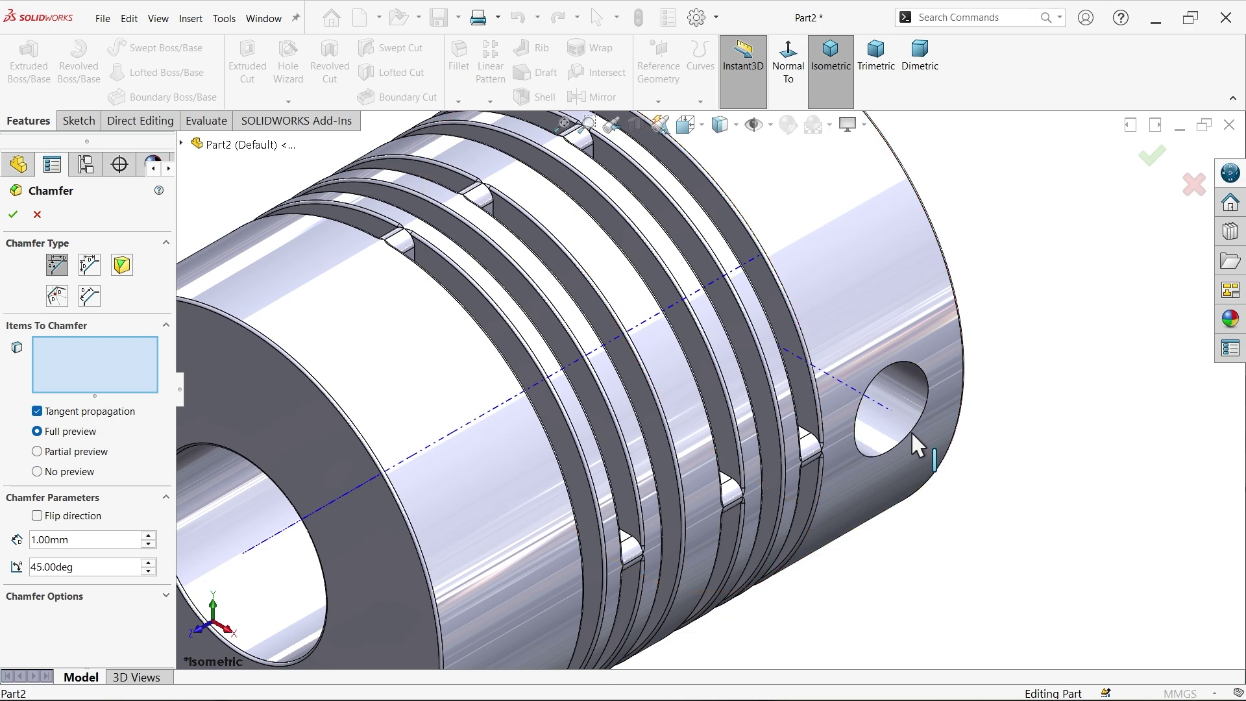
click(13, 217)
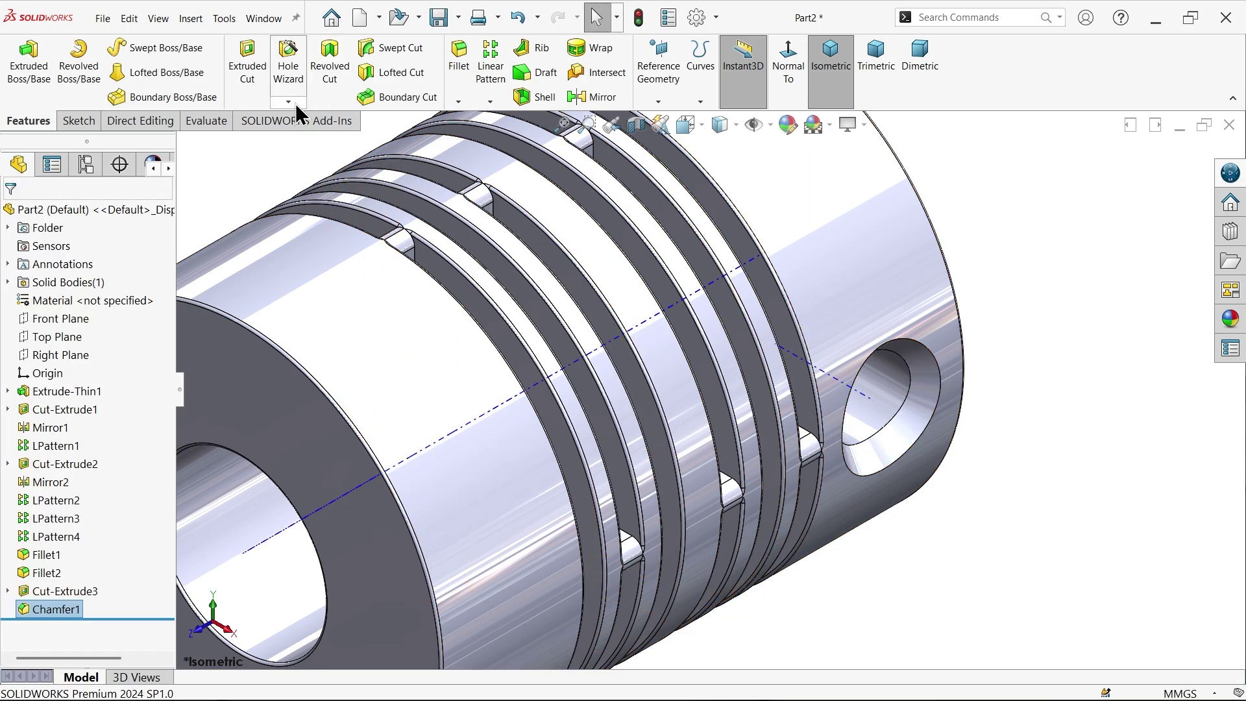
Start a Thread feature and pick the radial hole's inner edge at the bore as the edge of cylinder
click(295, 103)
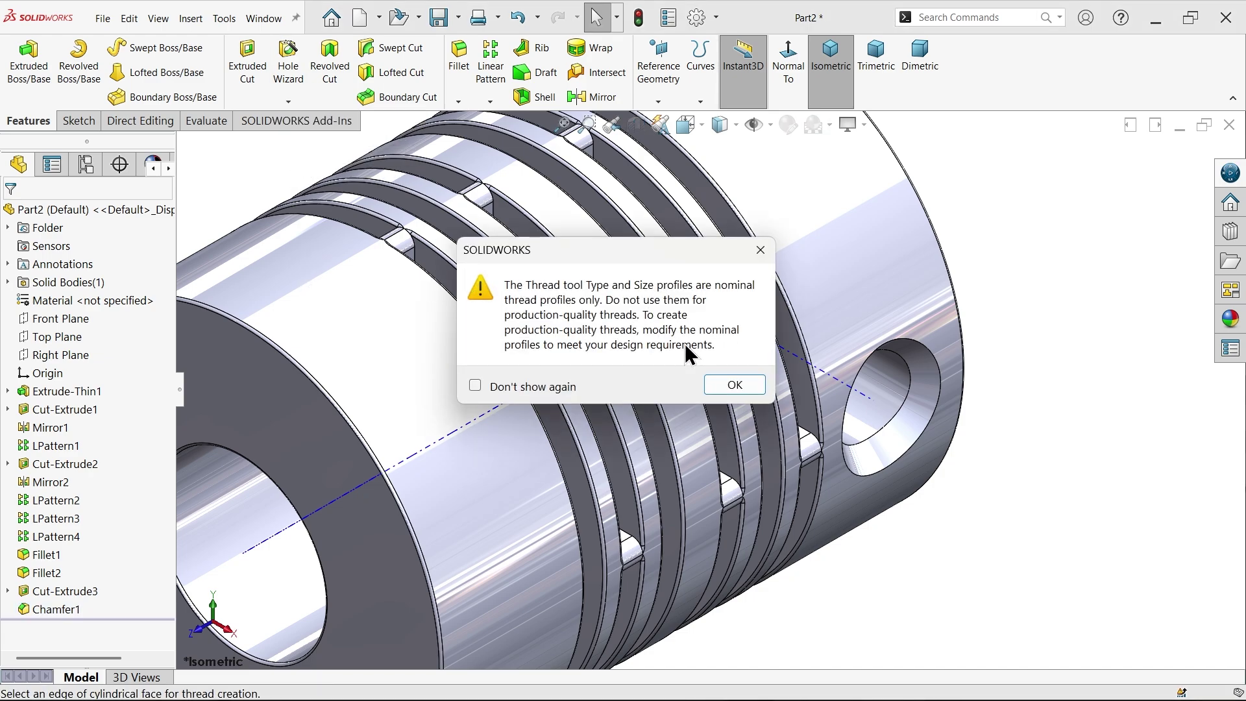
click(729, 386)
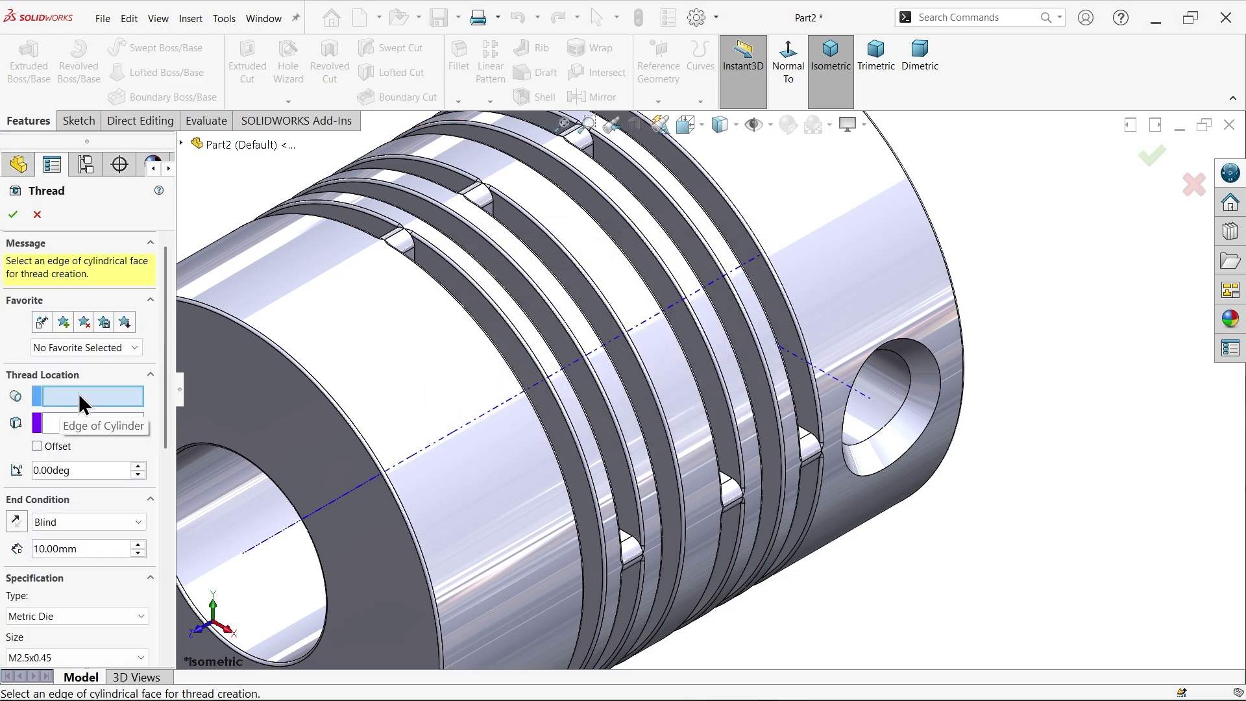
key(f)
middle_drag(960, 369, 940, 301)
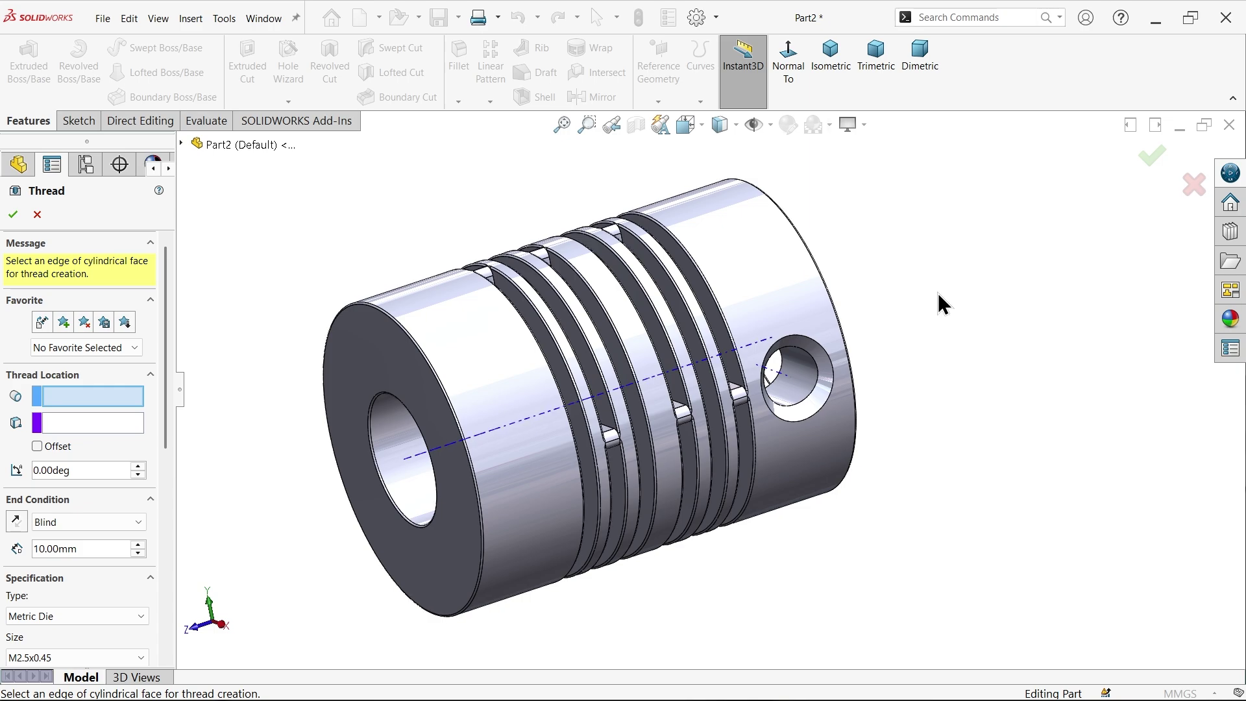
scroll(747, 386, down, 5)
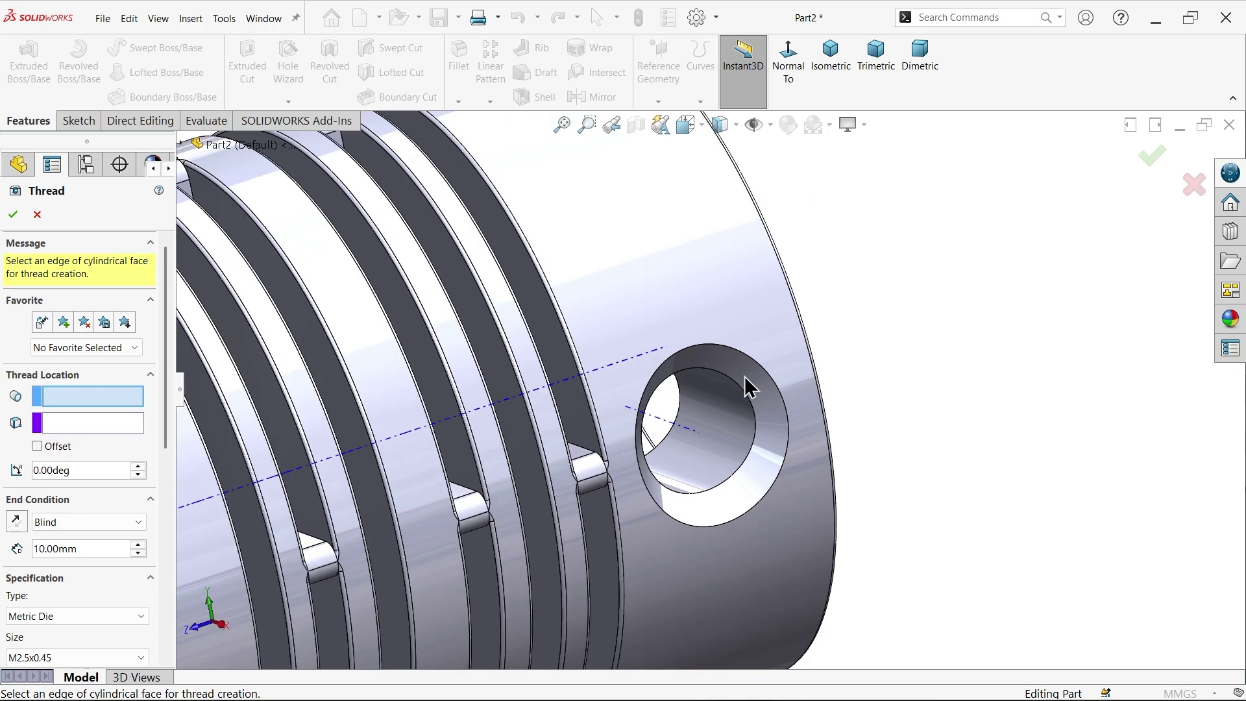
click(680, 404)
key(f)
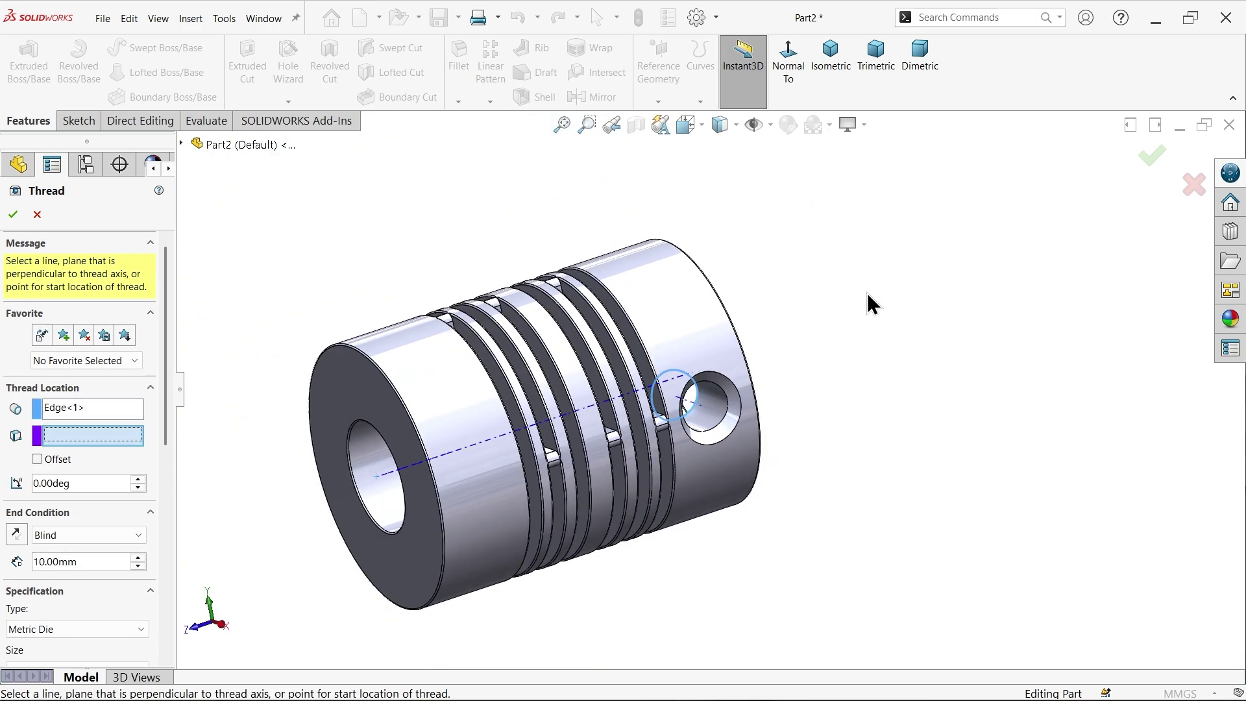
Set the Right Plane as the thread's start location
middle_drag(870, 300, 885, 361)
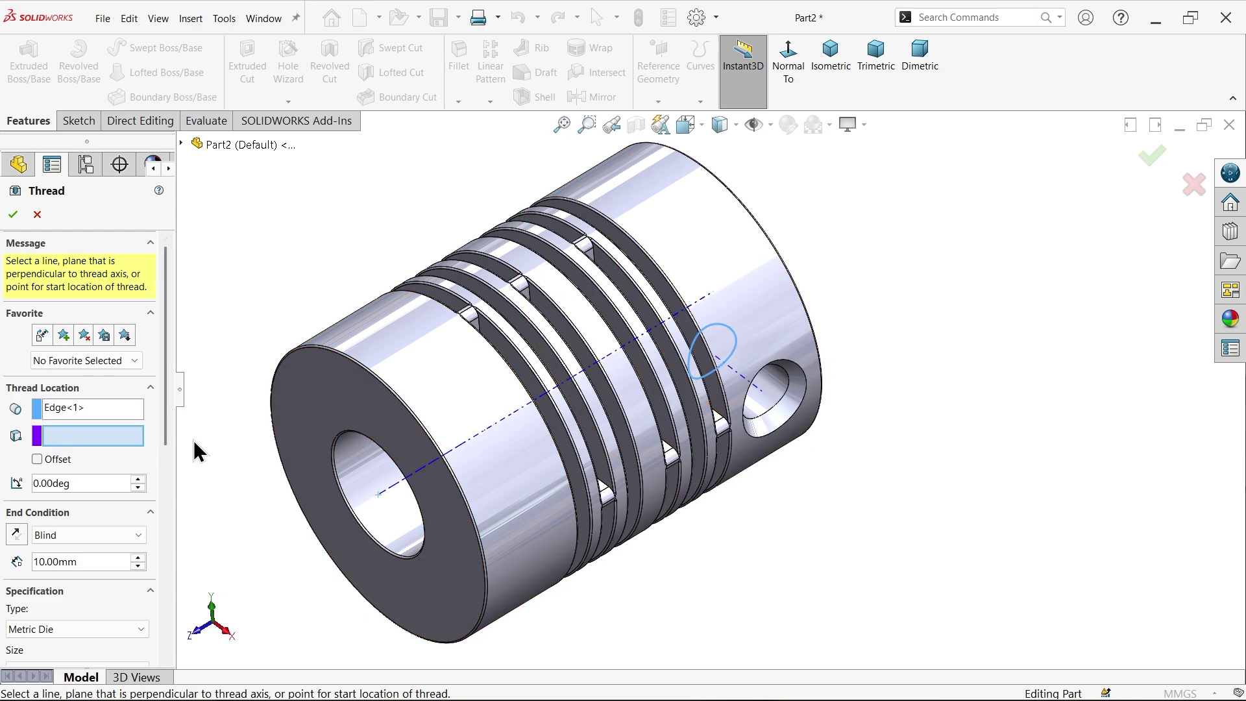
click(181, 142)
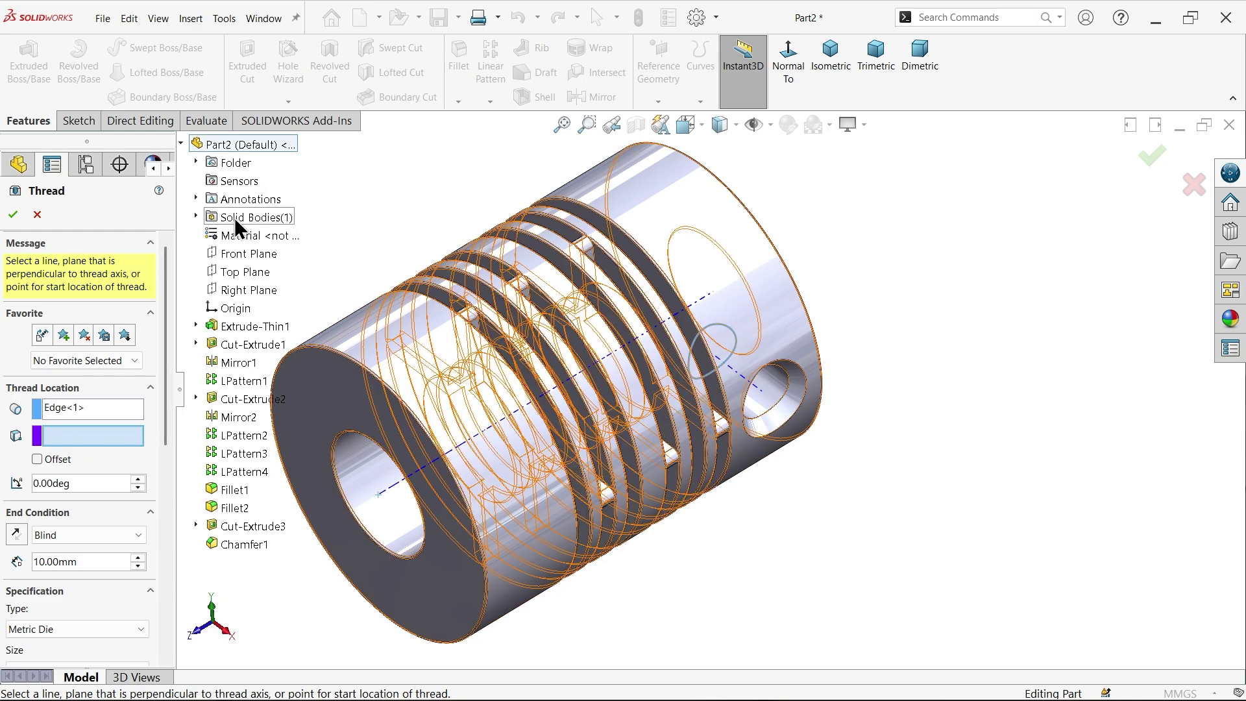
click(244, 296)
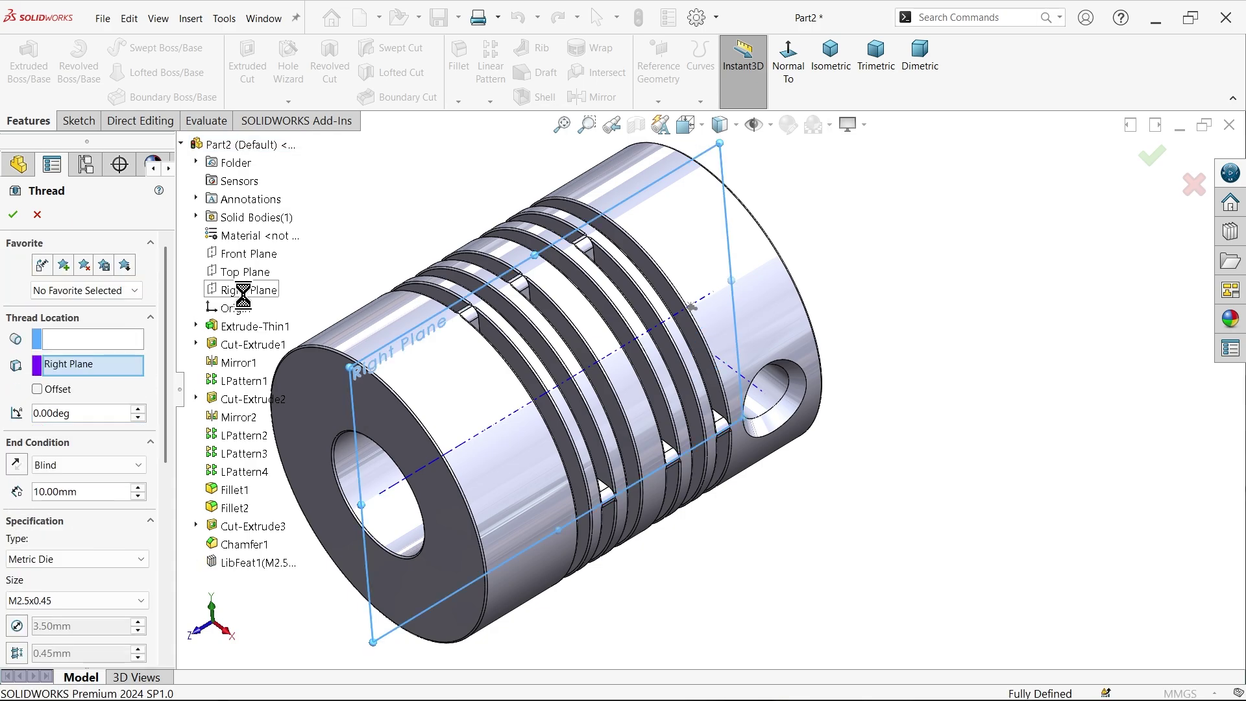
Examine the thread preview in the radial hole from the bore and from outside, along with its end condition and specification
middle_drag(713, 493, 689, 412)
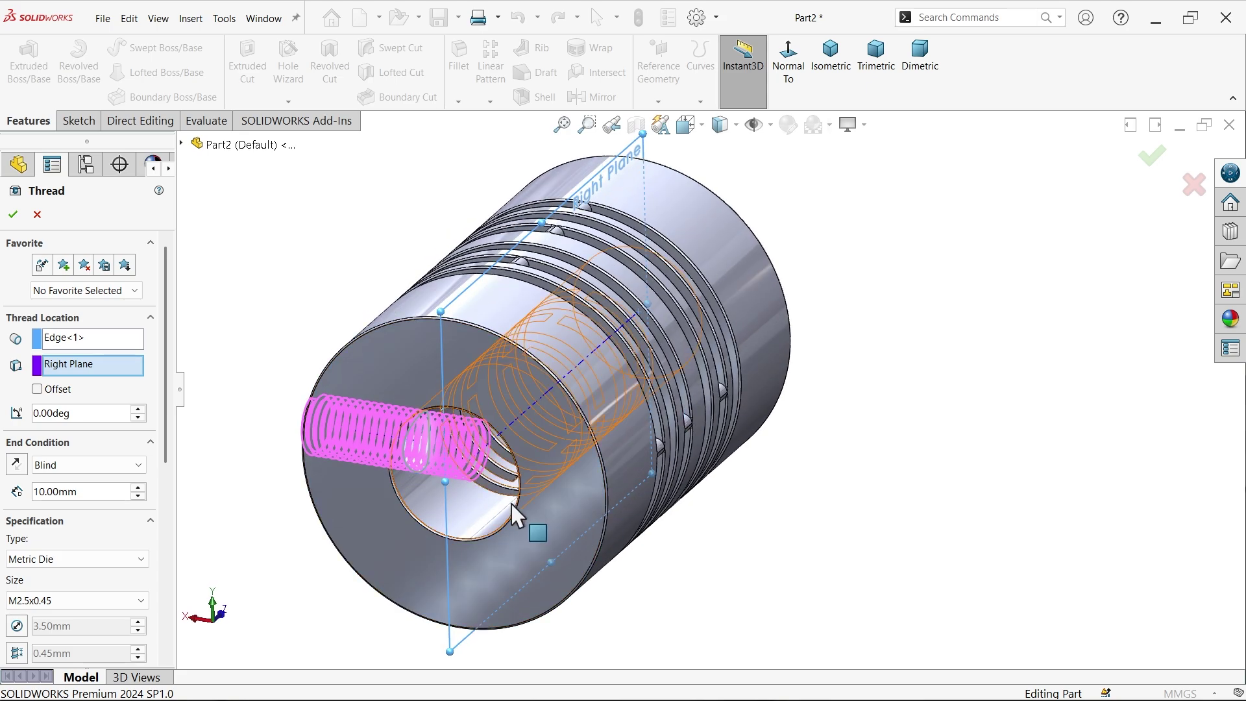
scroll(493, 493, down, 3)
scroll(457, 448, up, 2)
scroll(481, 492, down, 3)
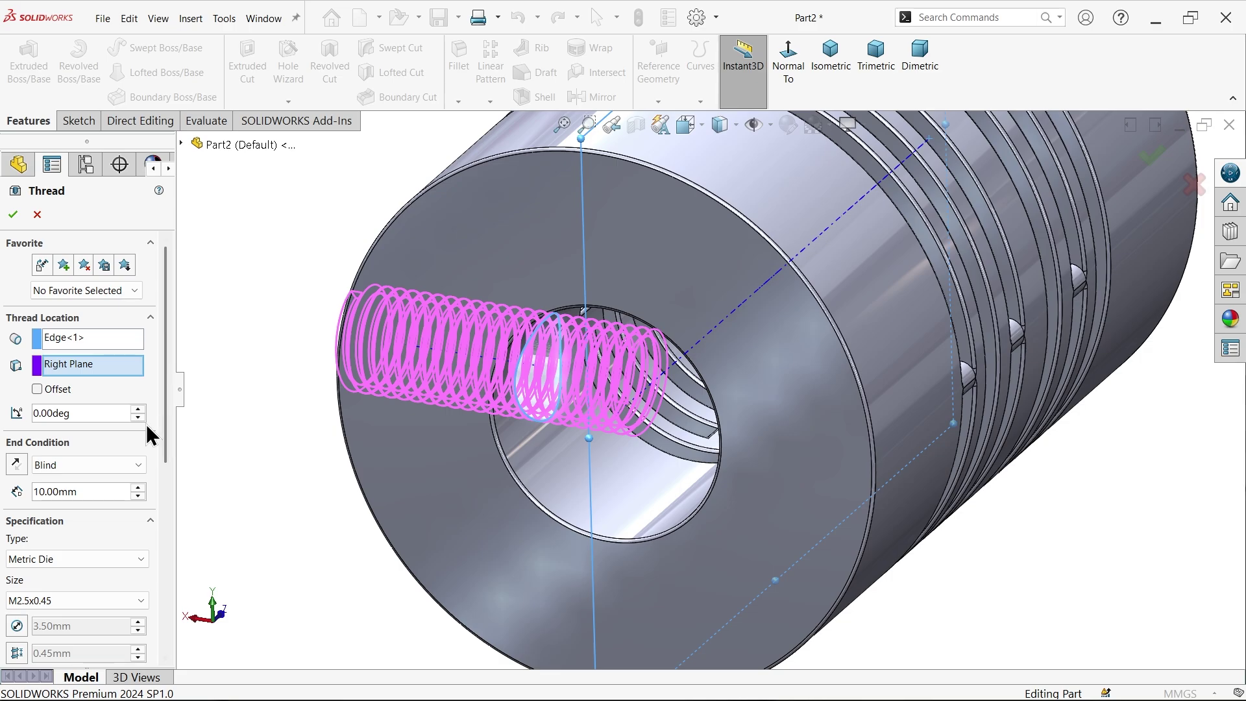
drag(162, 408, 163, 470)
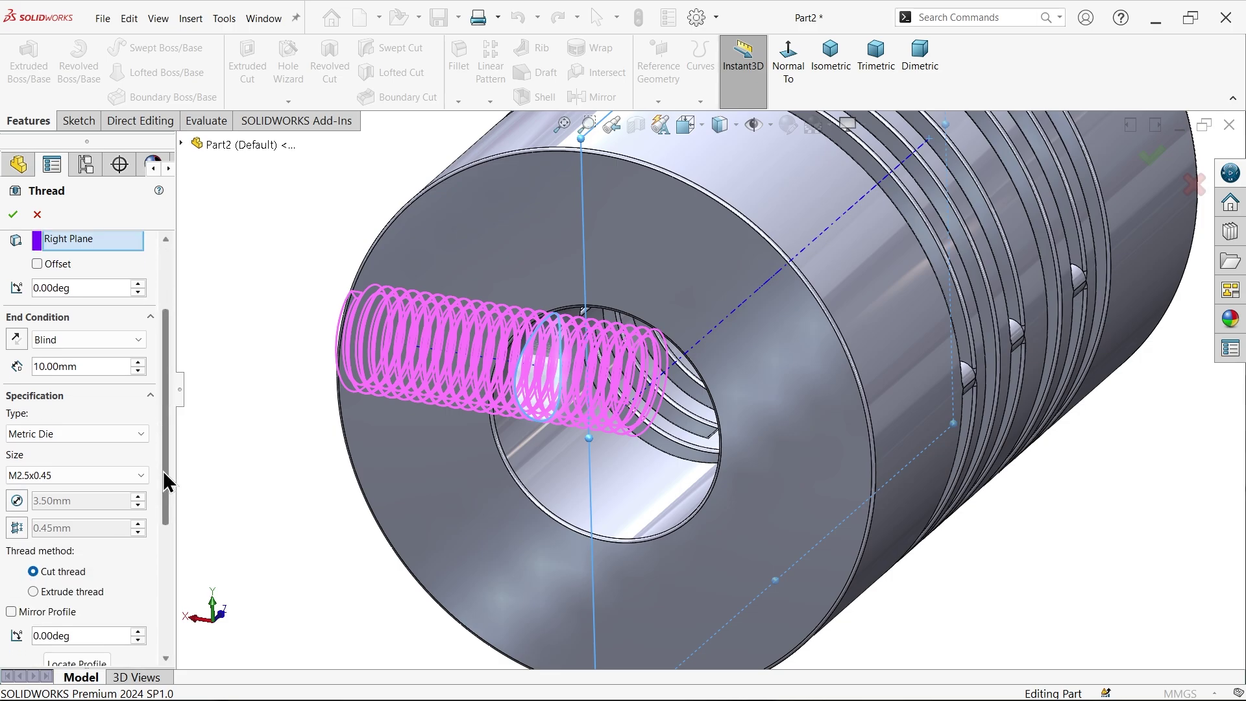
middle_drag(331, 446, 353, 410)
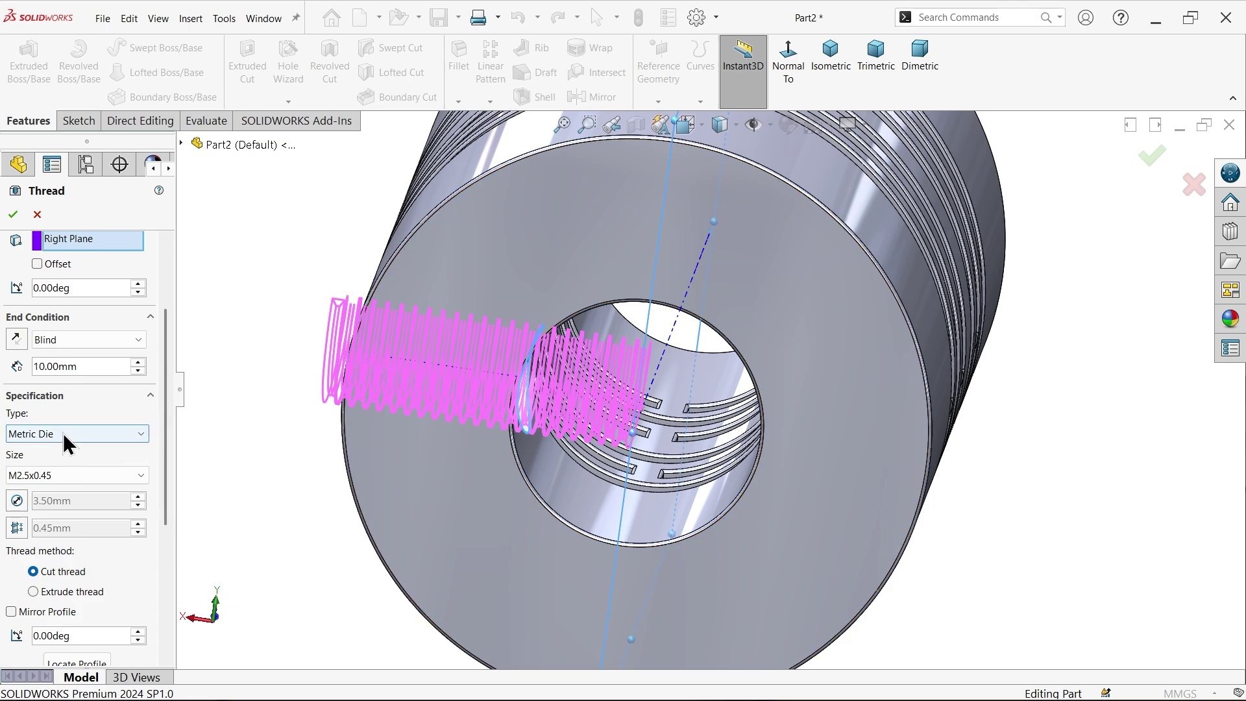
middle_drag(222, 406, 402, 390)
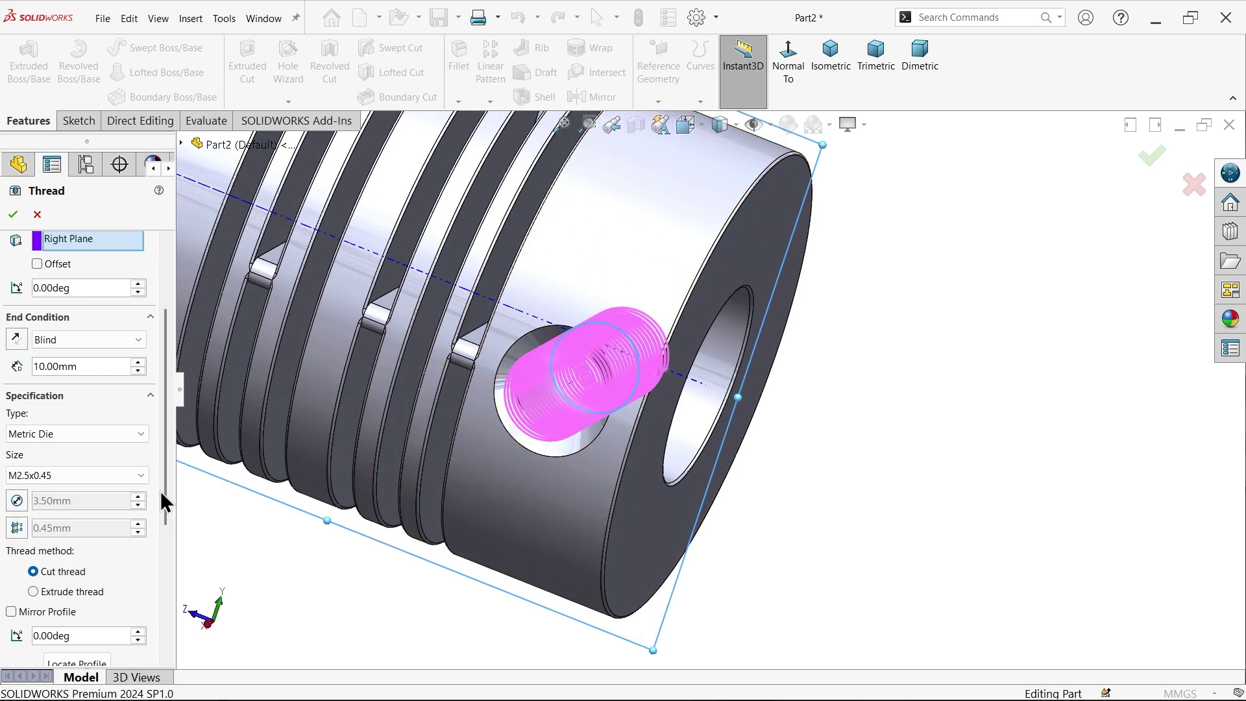
Review the available thread types and sizes, the thread method and options, and inspect the thread preview along the hole's axis
click(61, 433)
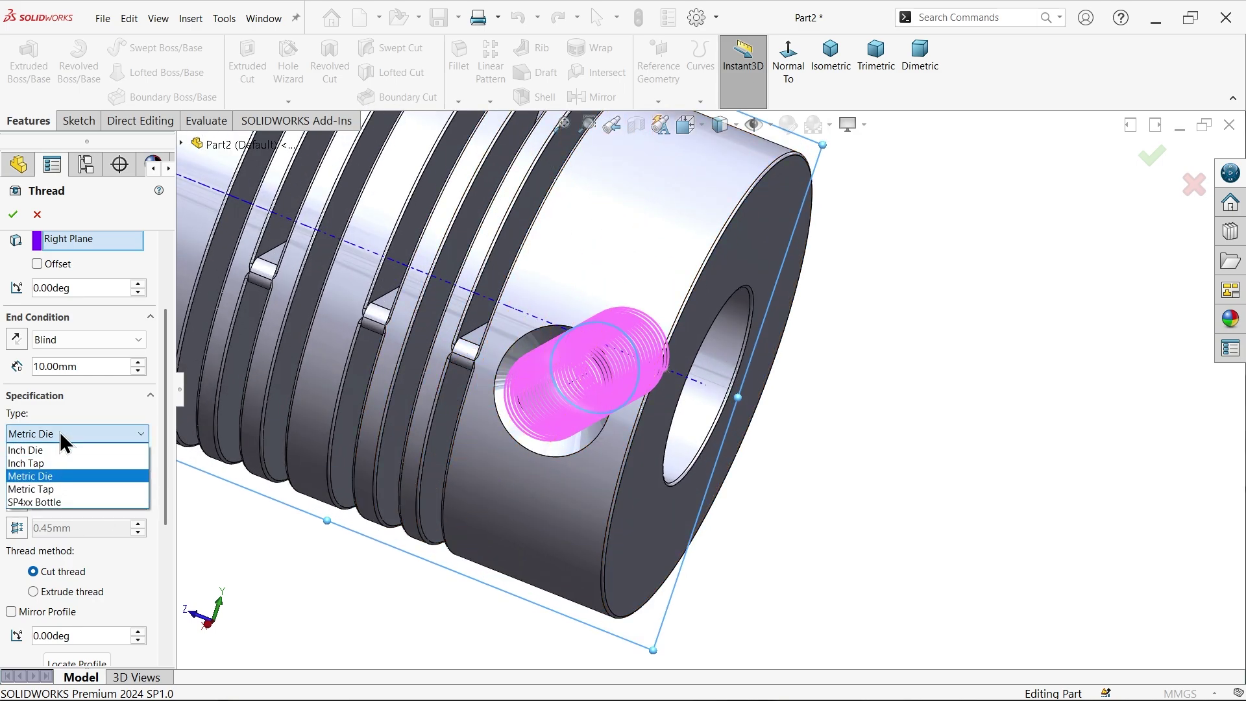
click(59, 431)
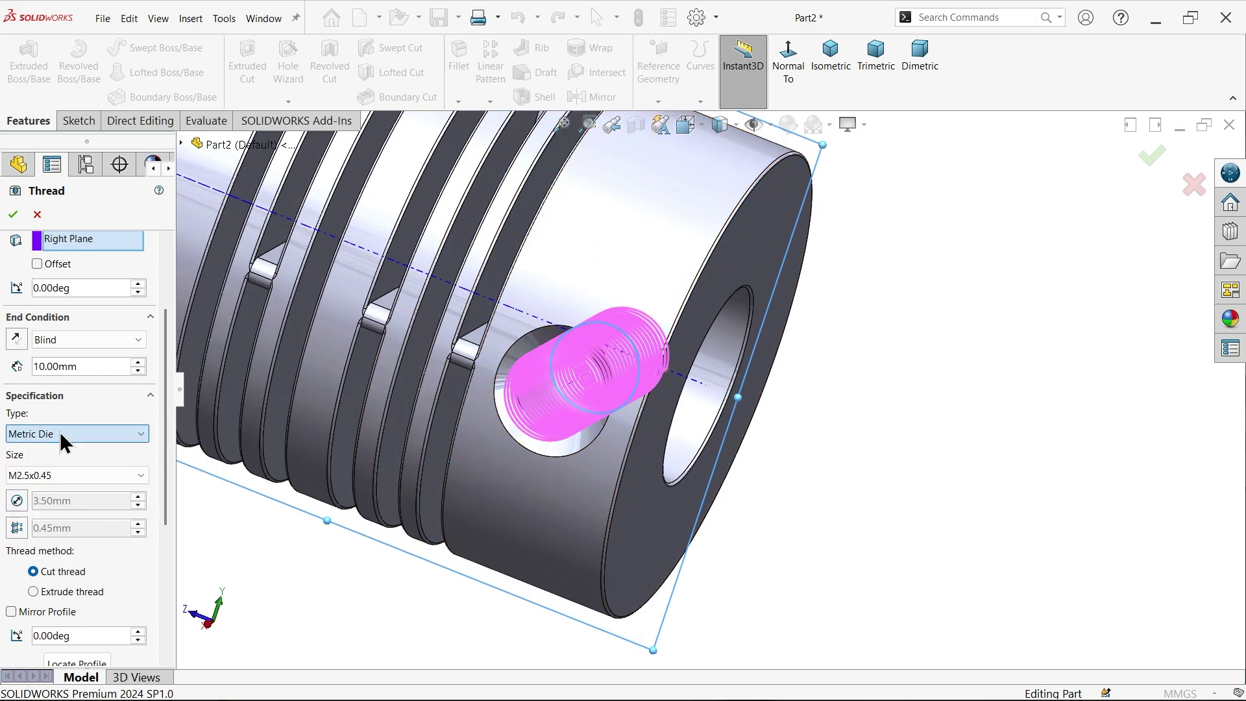
click(57, 478)
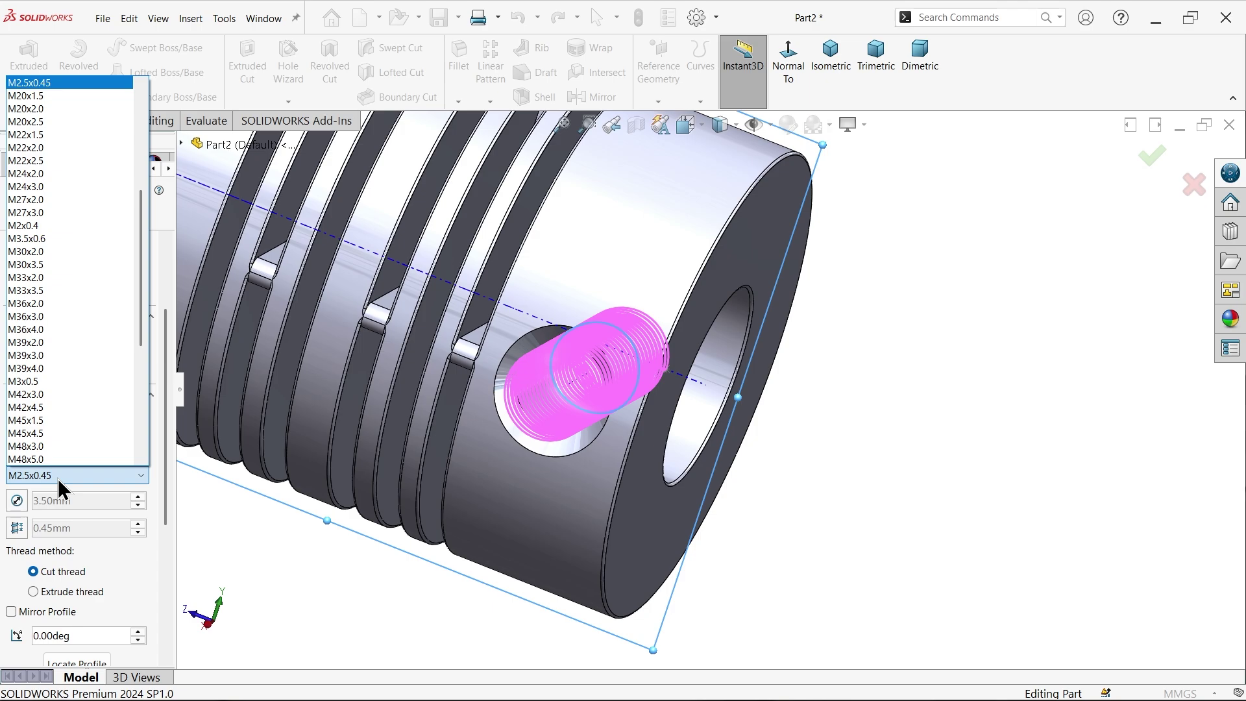
click(57, 478)
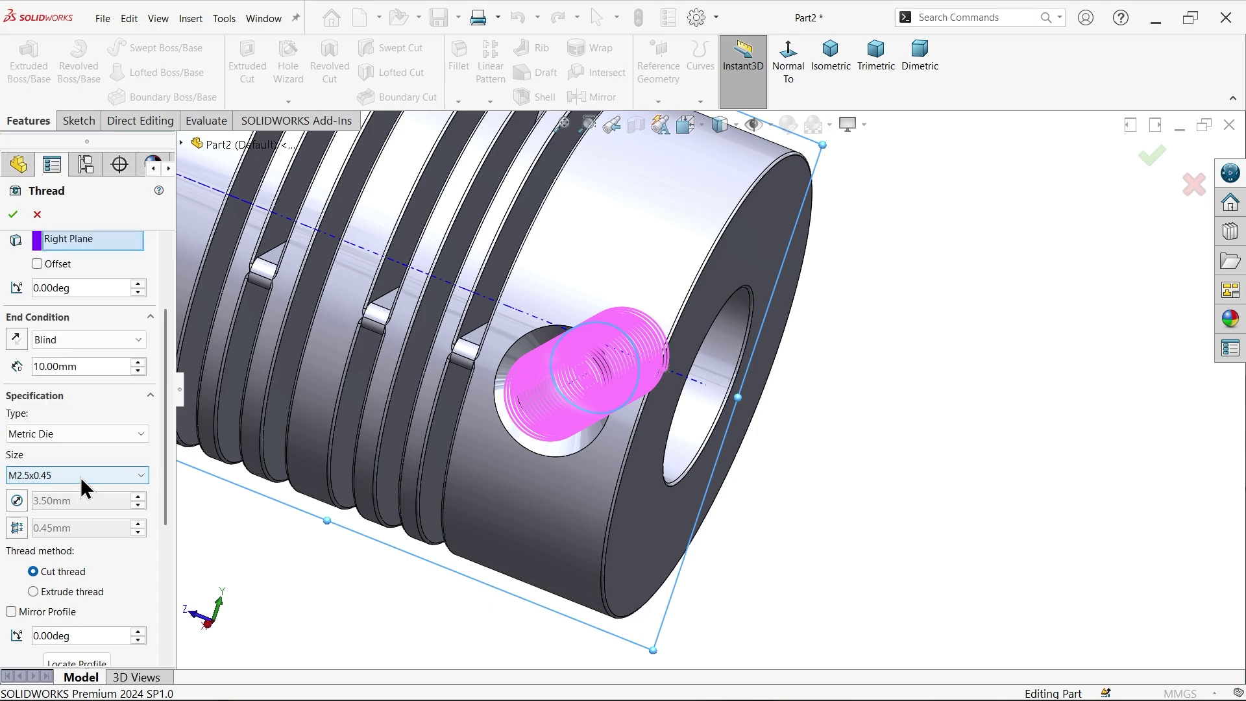
drag(167, 486, 162, 550)
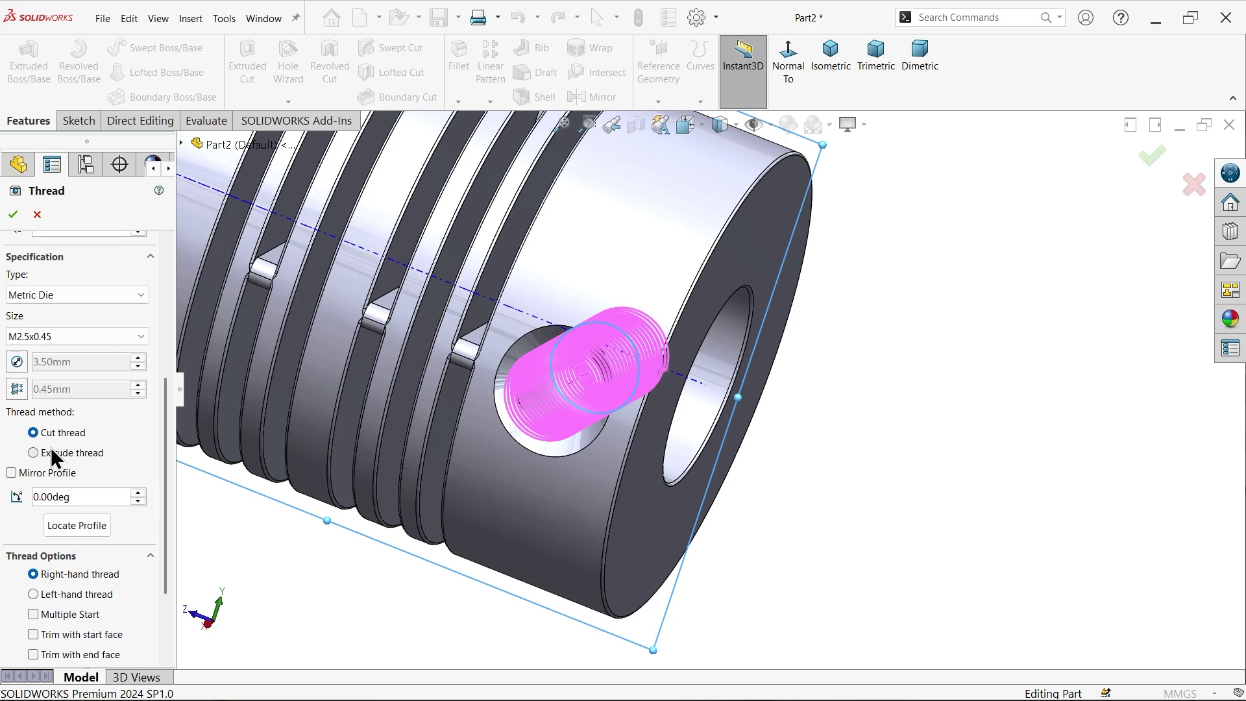
middle_drag(462, 442, 625, 412)
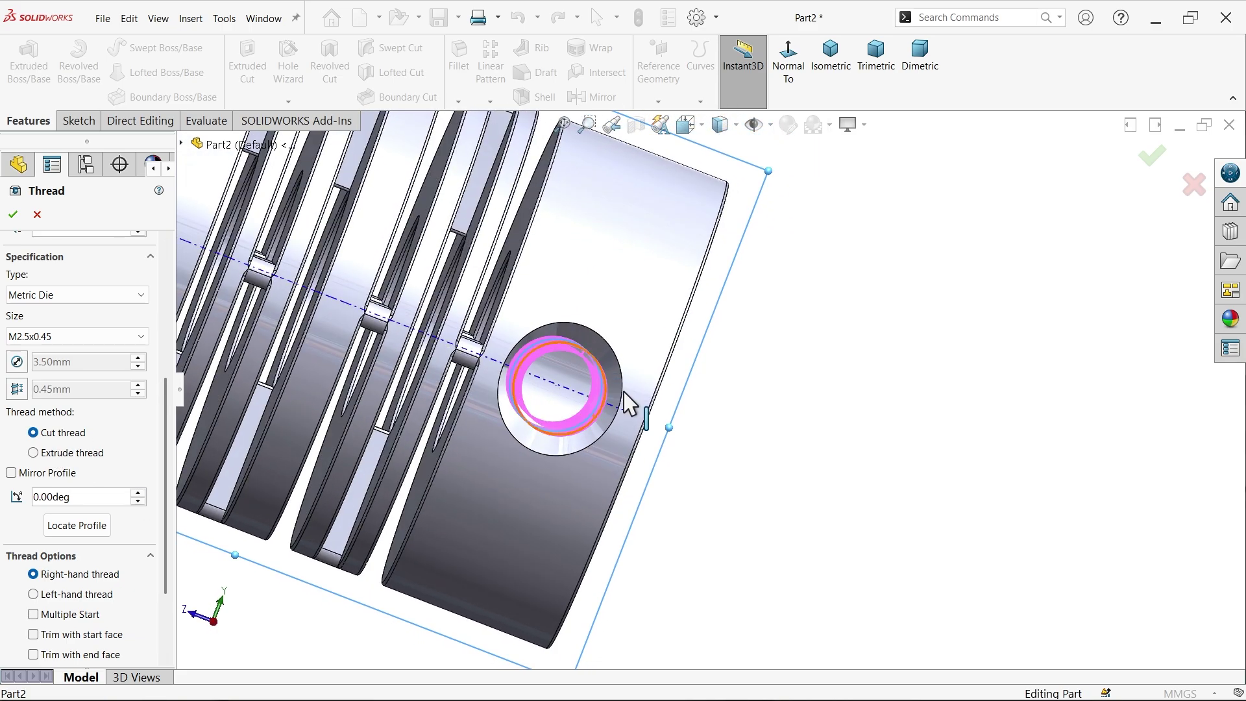
Enable mirroring of the thread profile horizontally while viewing the radial hole from the Right view
click(704, 130)
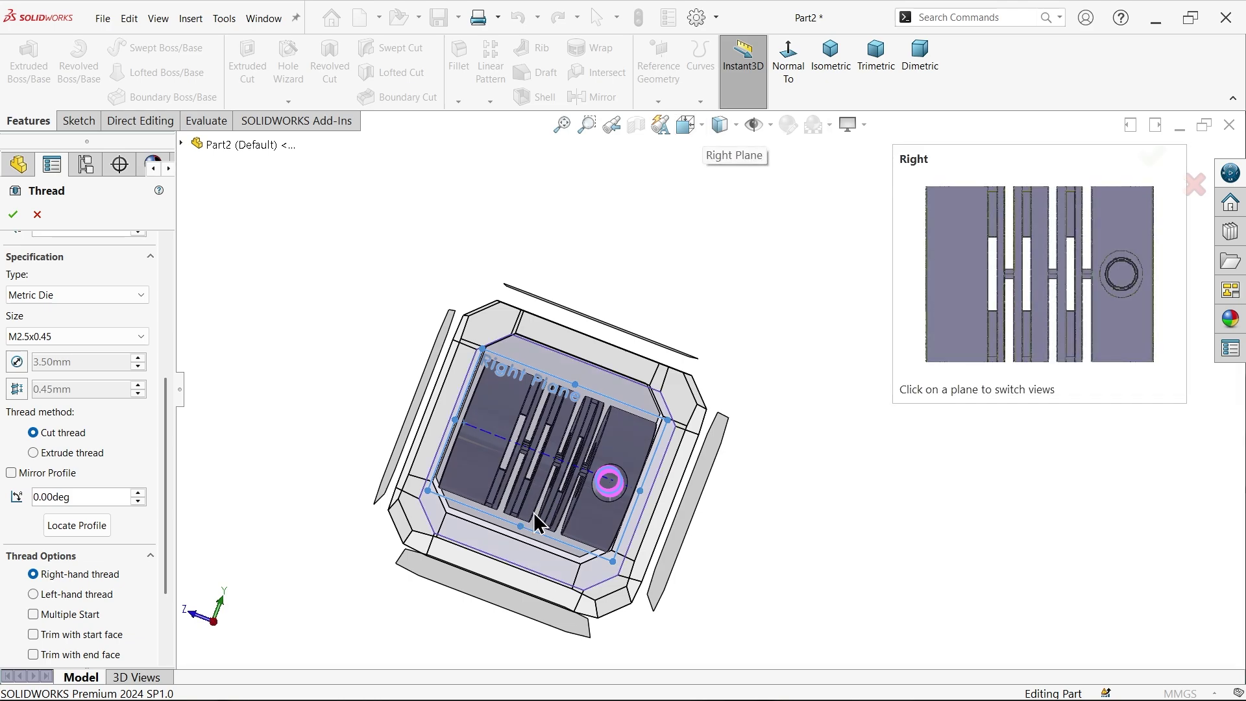
click(534, 512)
scroll(902, 389, down, 5)
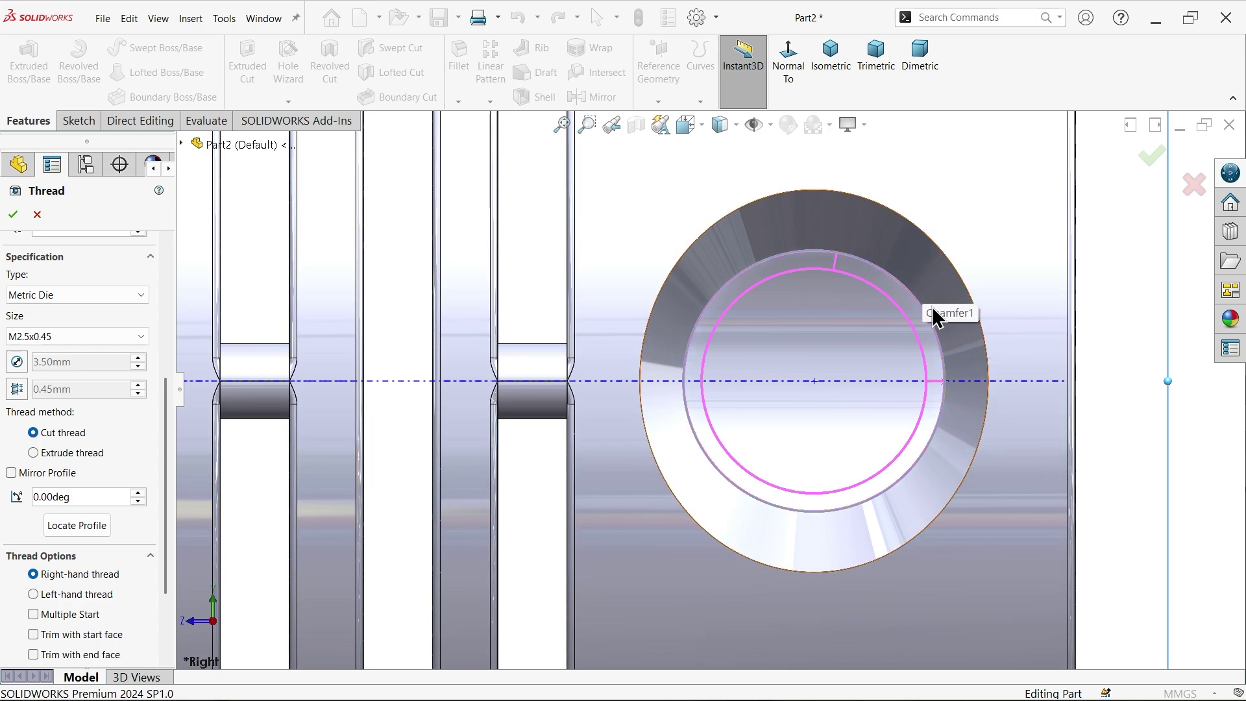
click(11, 473)
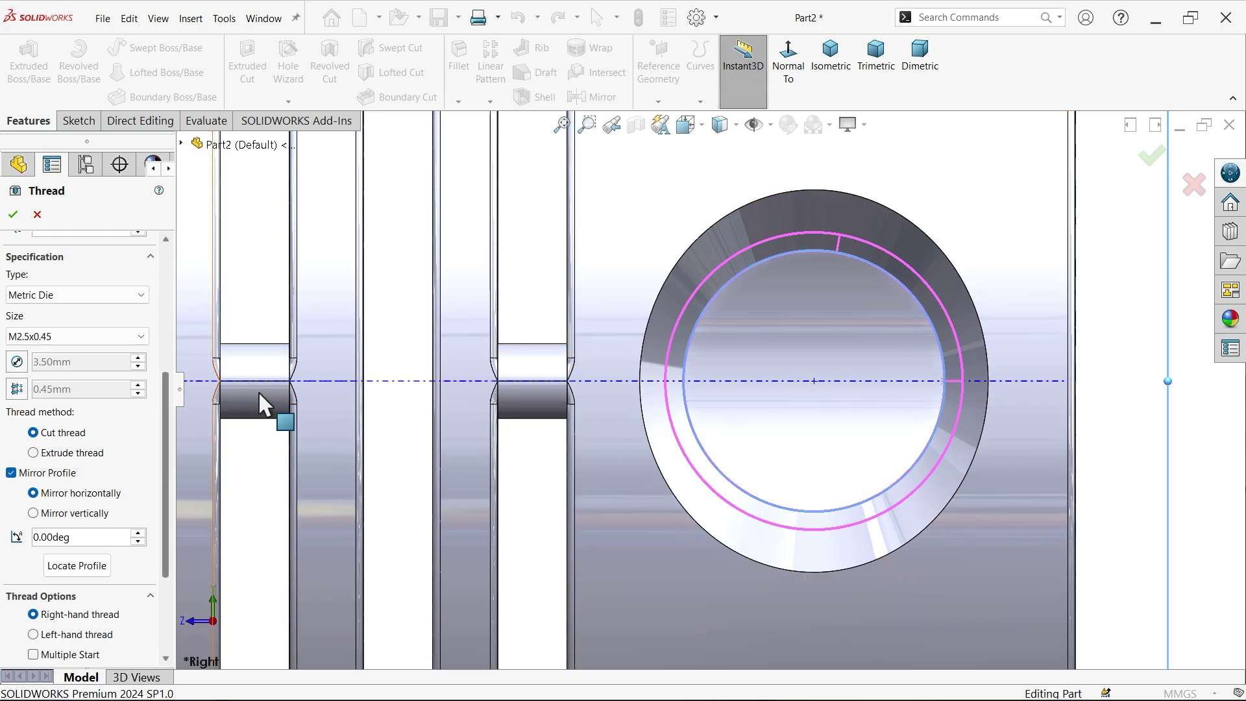
Trim the thread with its start face so it does not run into the coupling's bore
click(829, 77)
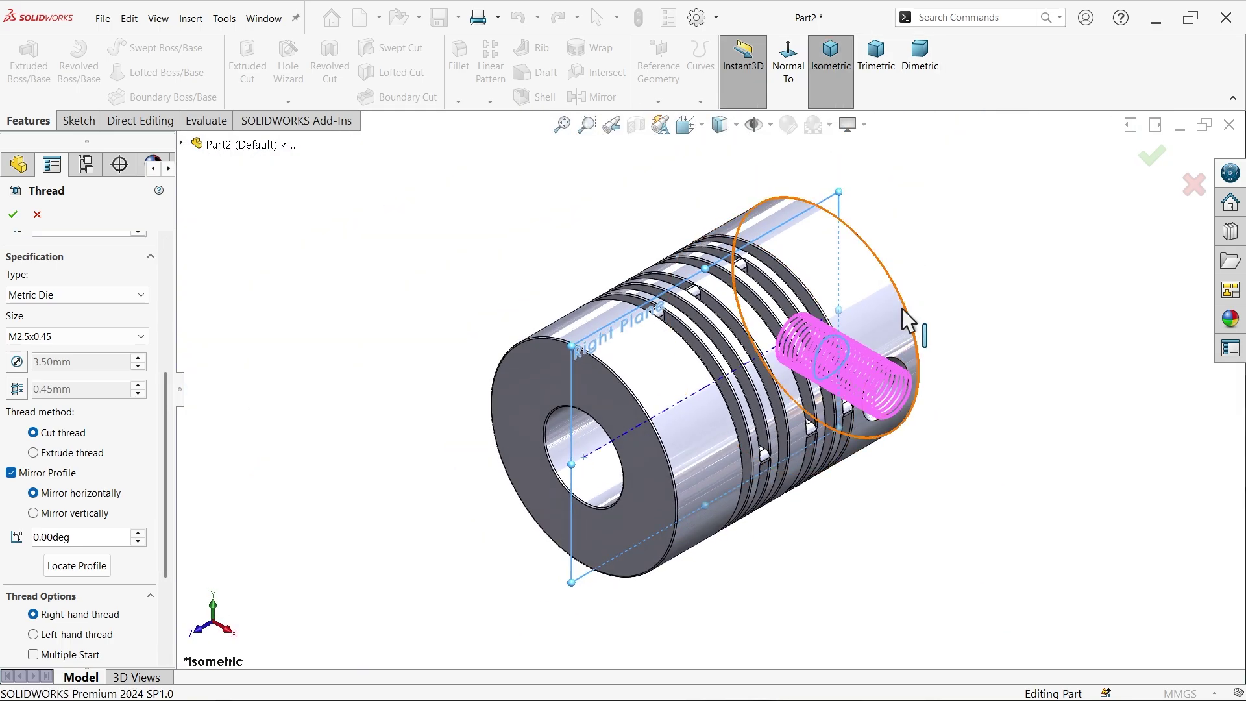
middle_drag(1010, 278, 857, 389)
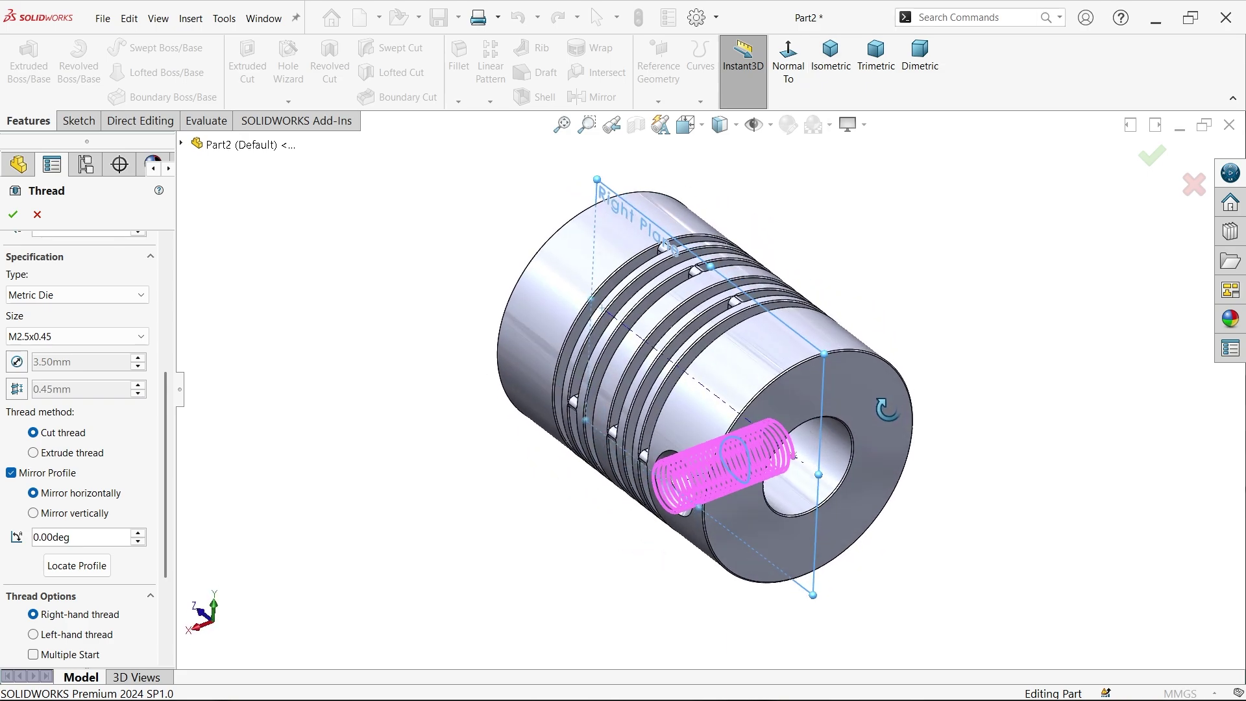
scroll(837, 486, down, 4)
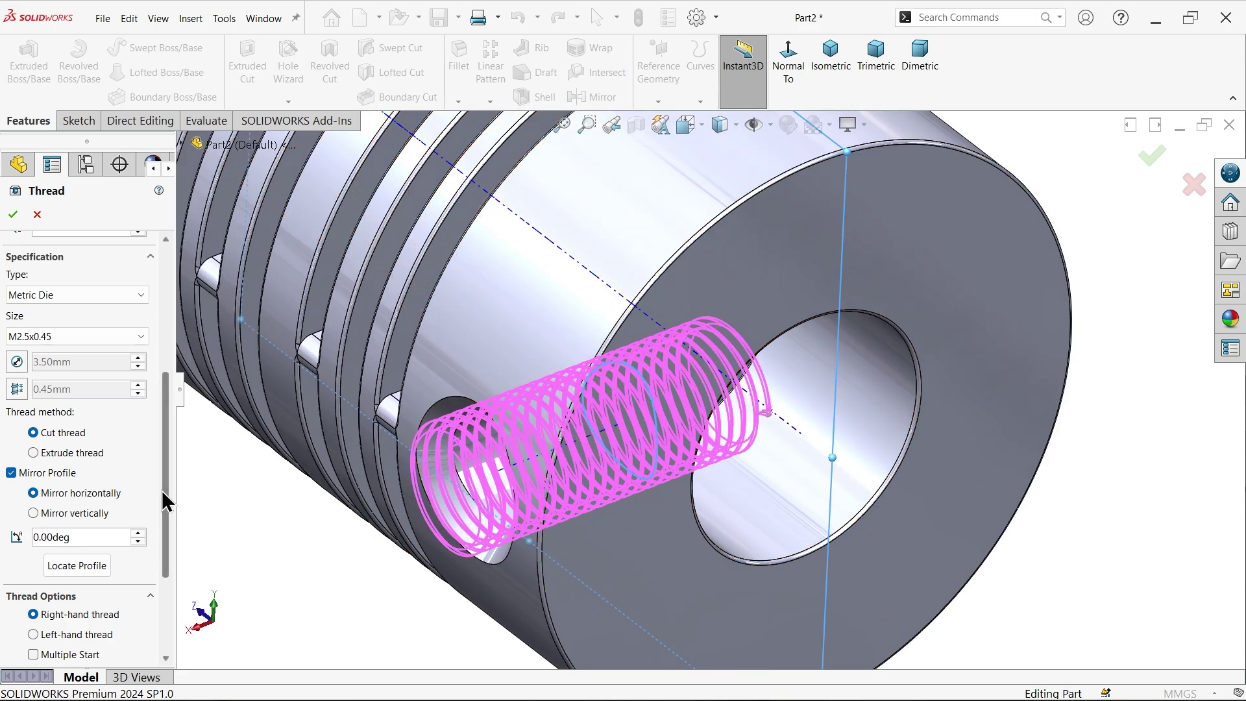
drag(163, 501, 136, 562)
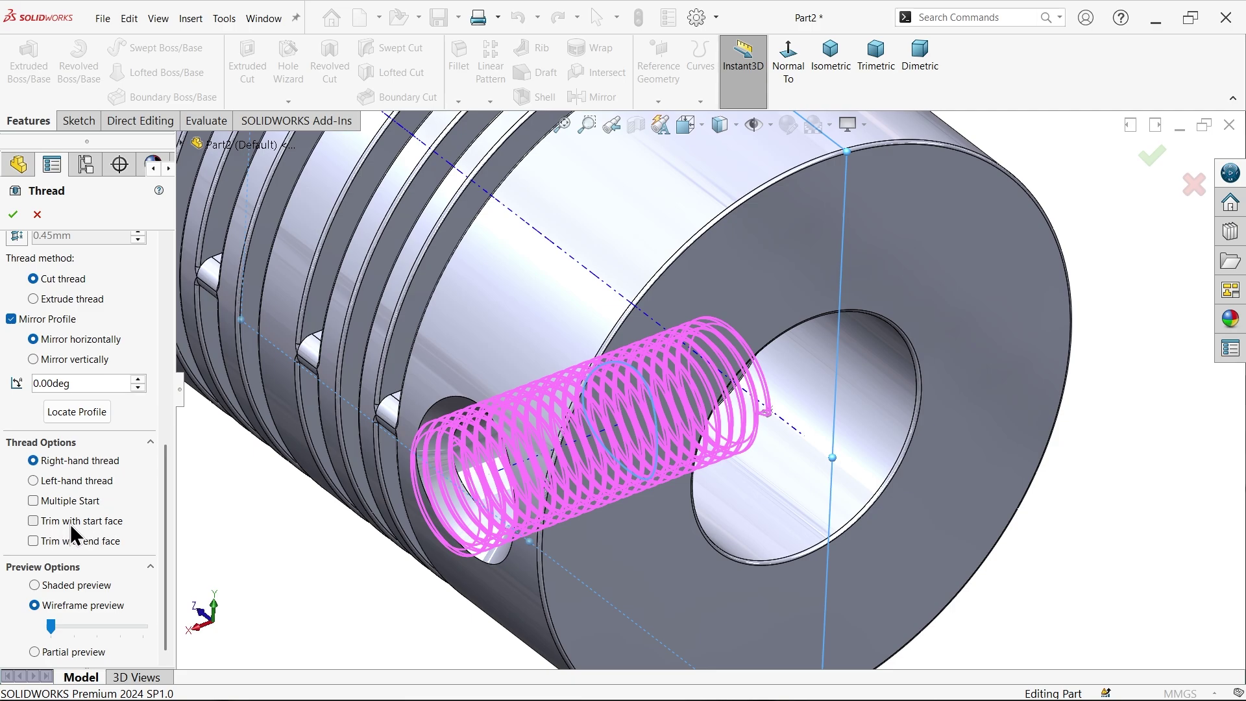
middle_drag(336, 555, 340, 453)
scroll(629, 273, down, 4)
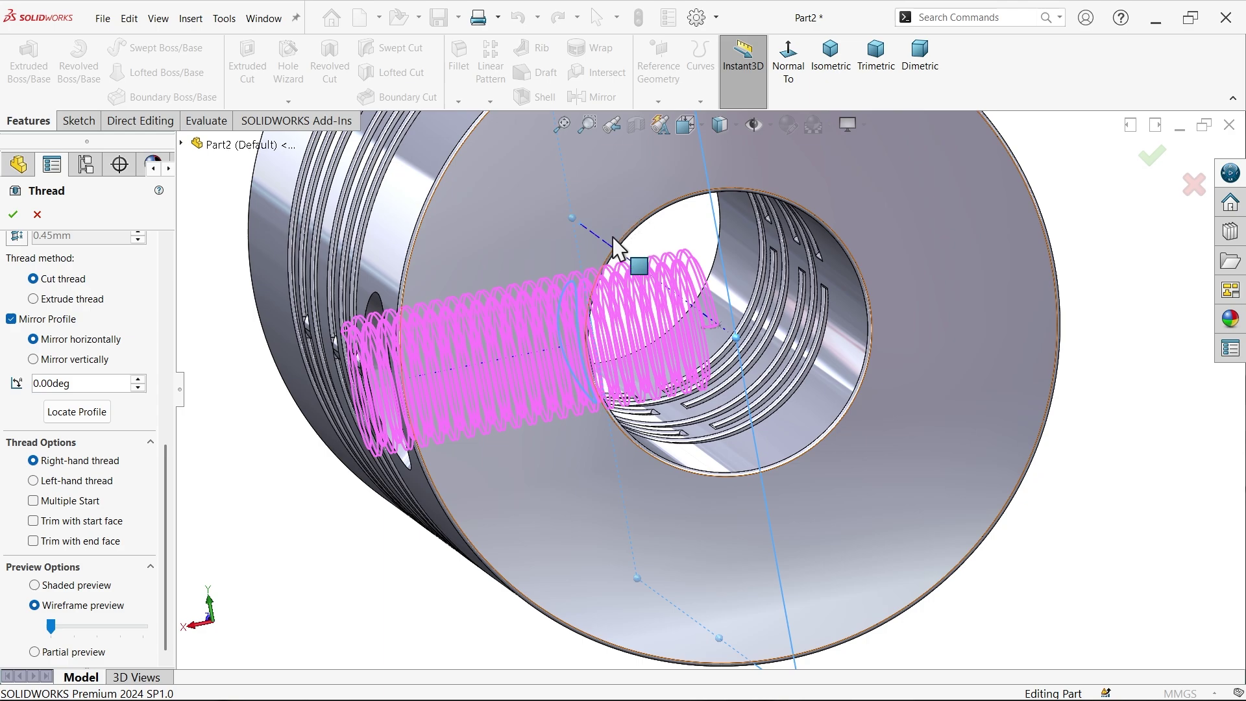
click(29, 521)
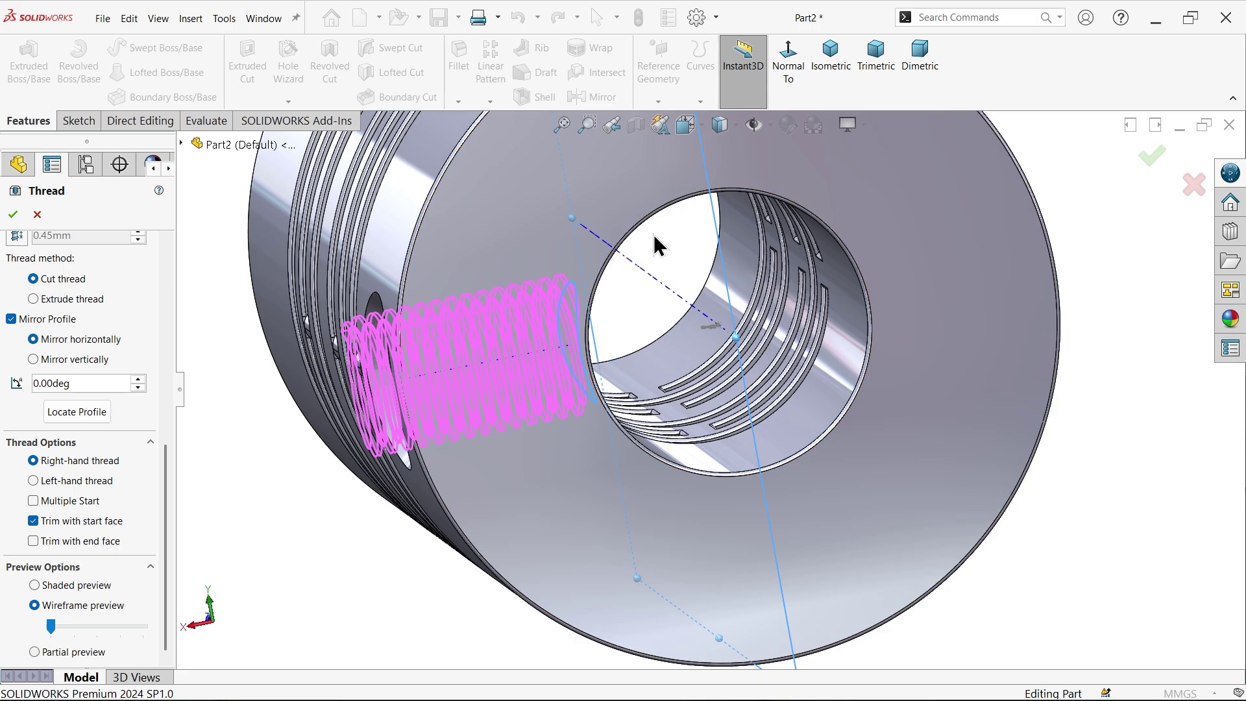
Trim the thread with its end face and create the M2.5x0.45 Metric Die cut thread in the radial hole
middle_drag(649, 351, 594, 308)
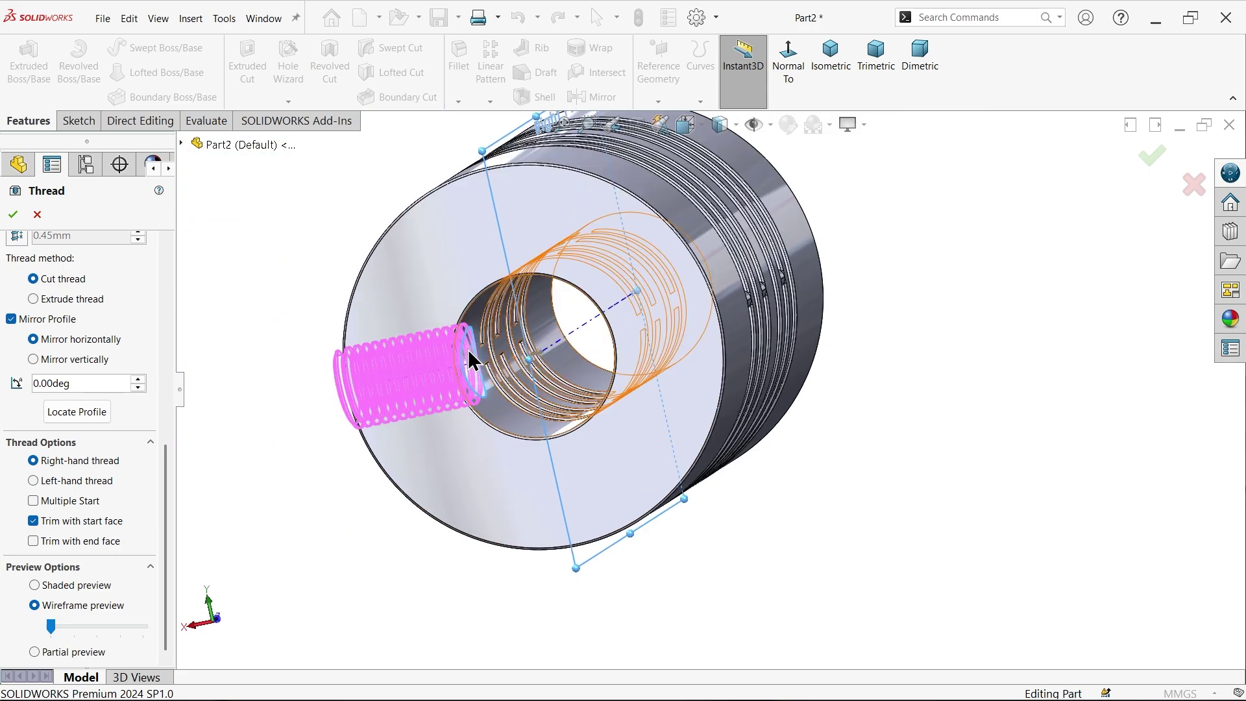
scroll(584, 293, down, 3)
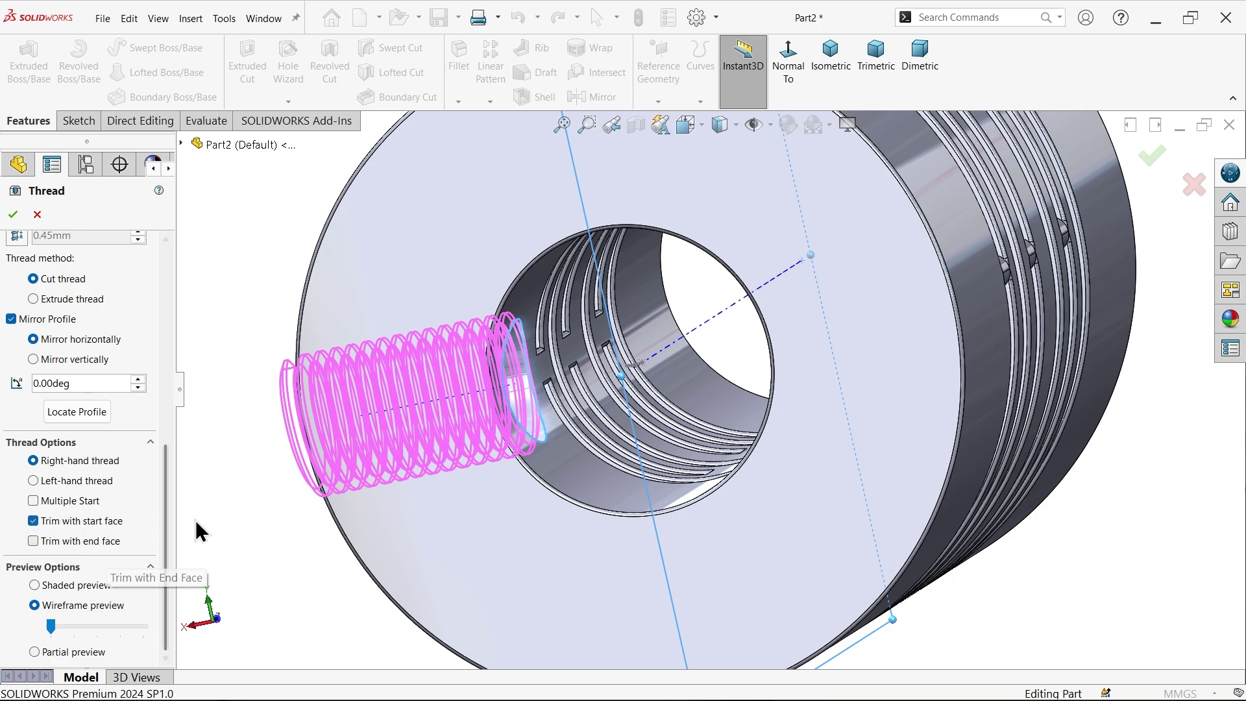
middle_drag(195, 529, 255, 490)
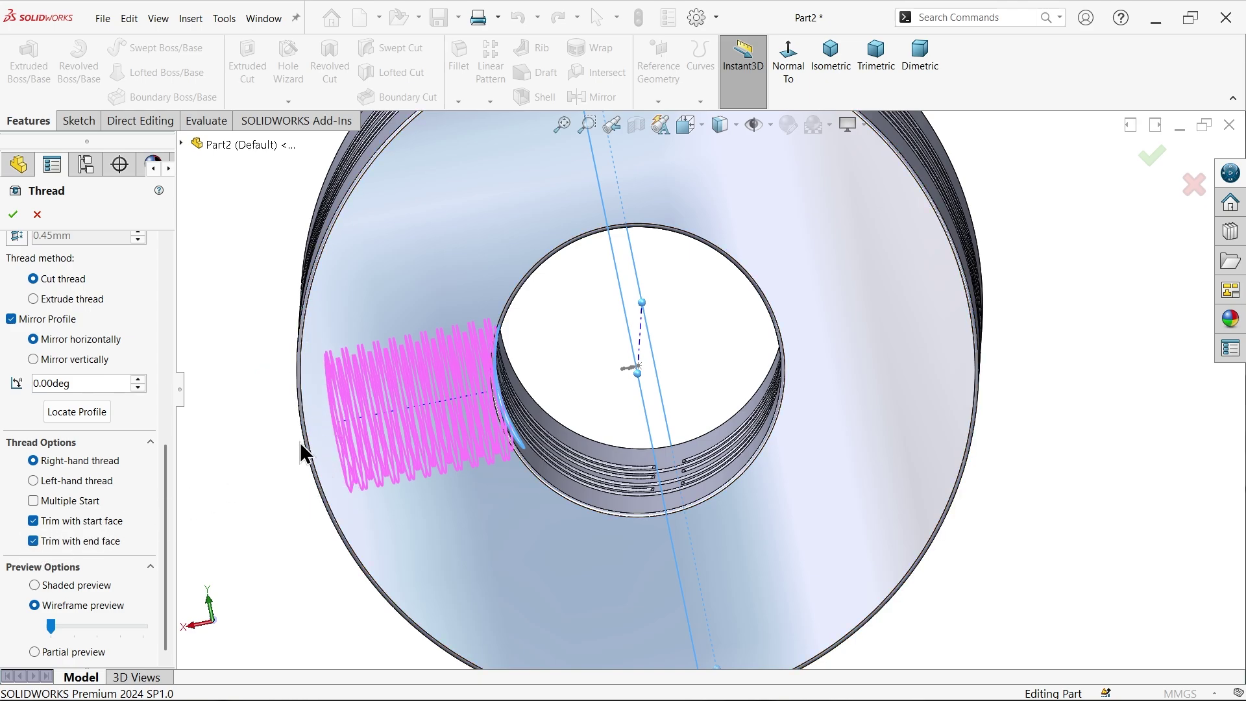
middle_drag(1007, 317, 636, 363)
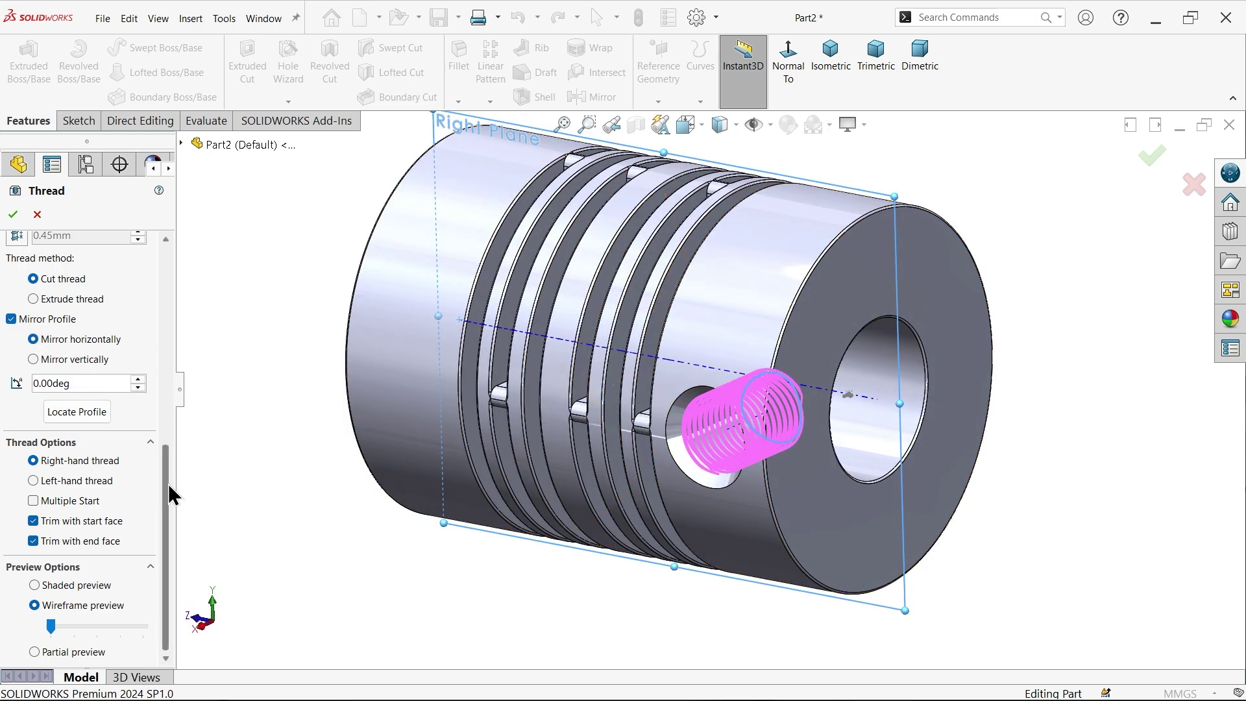
drag(164, 519, 189, 257)
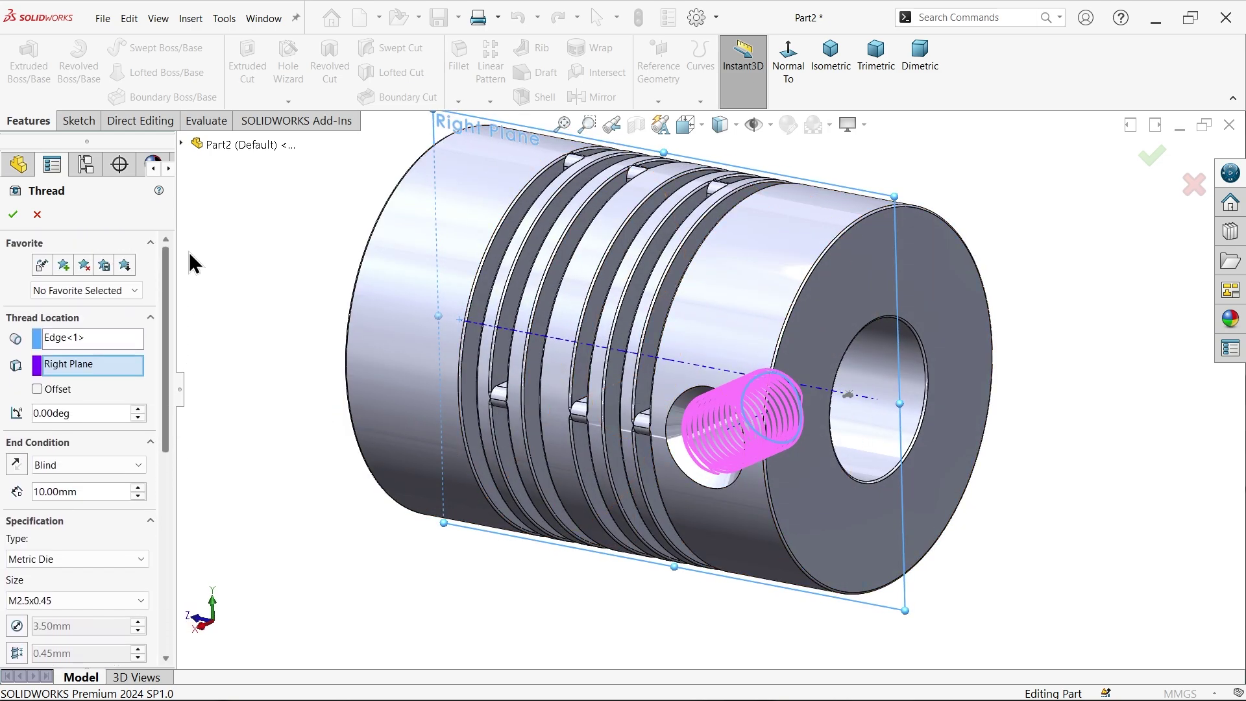
click(12, 216)
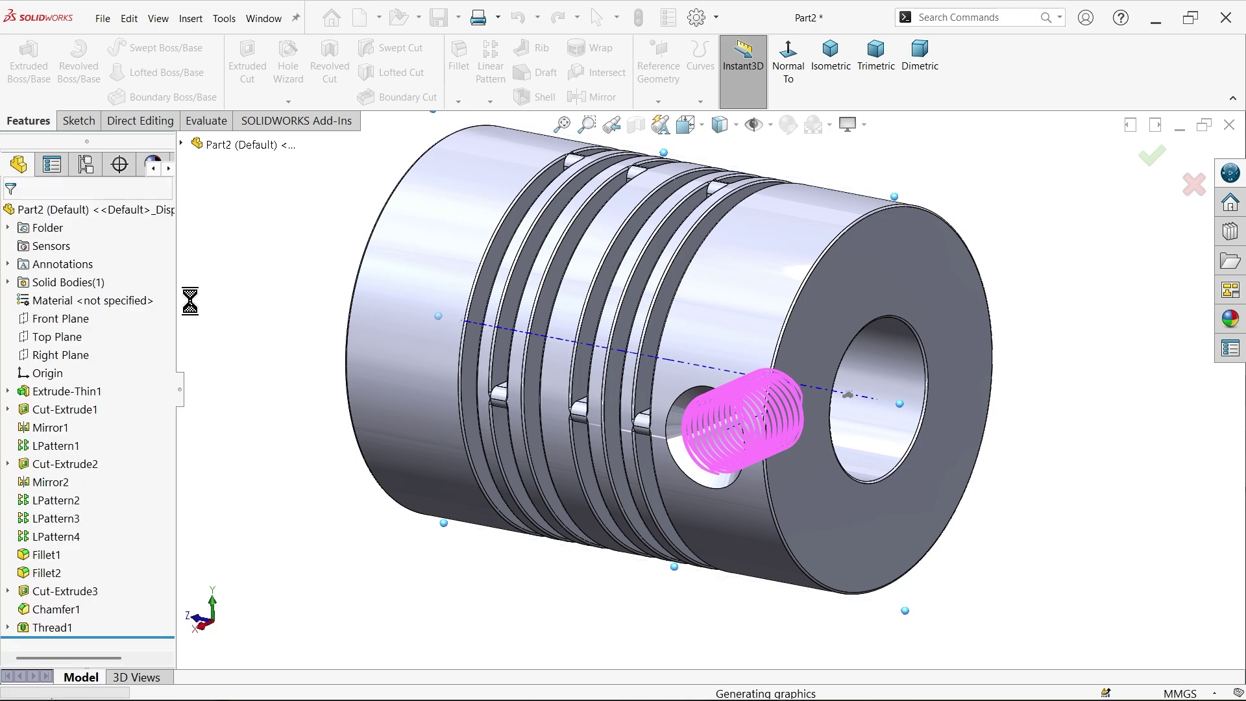
Start a circular pattern about the coupling's central axis with equal spacing, 90° and 2 instances
middle_drag(258, 347, 481, 150)
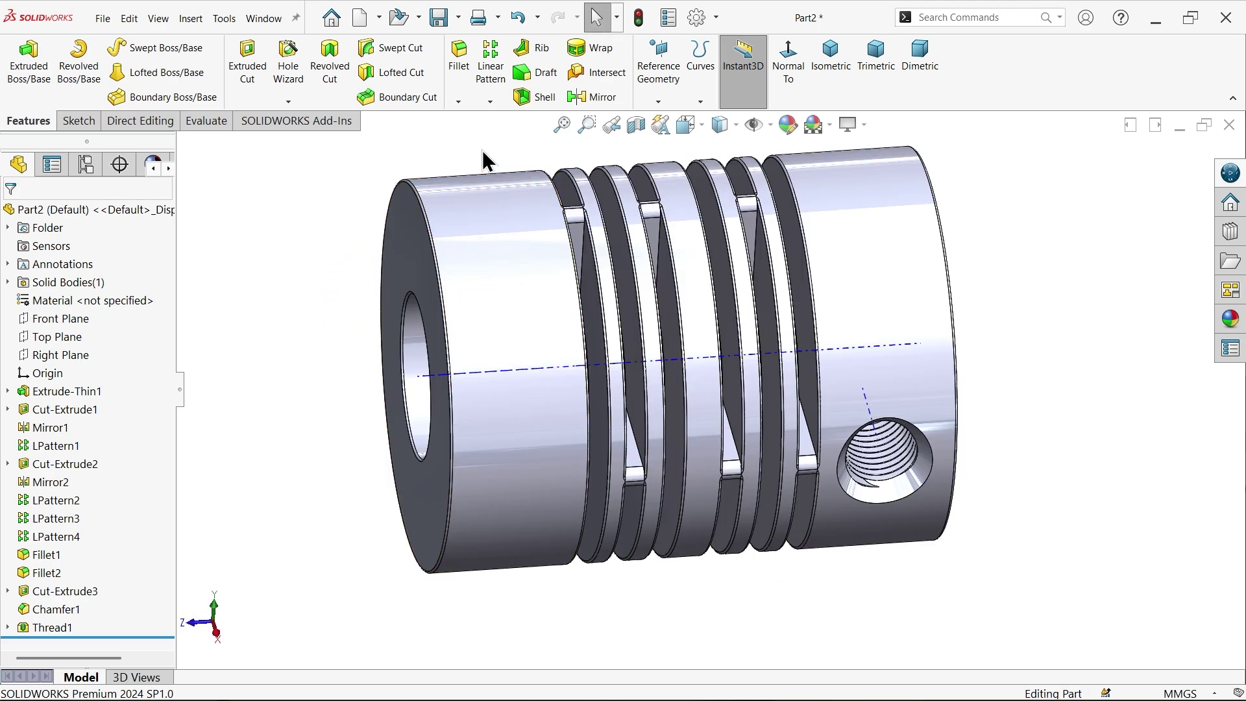
click(486, 101)
click(515, 138)
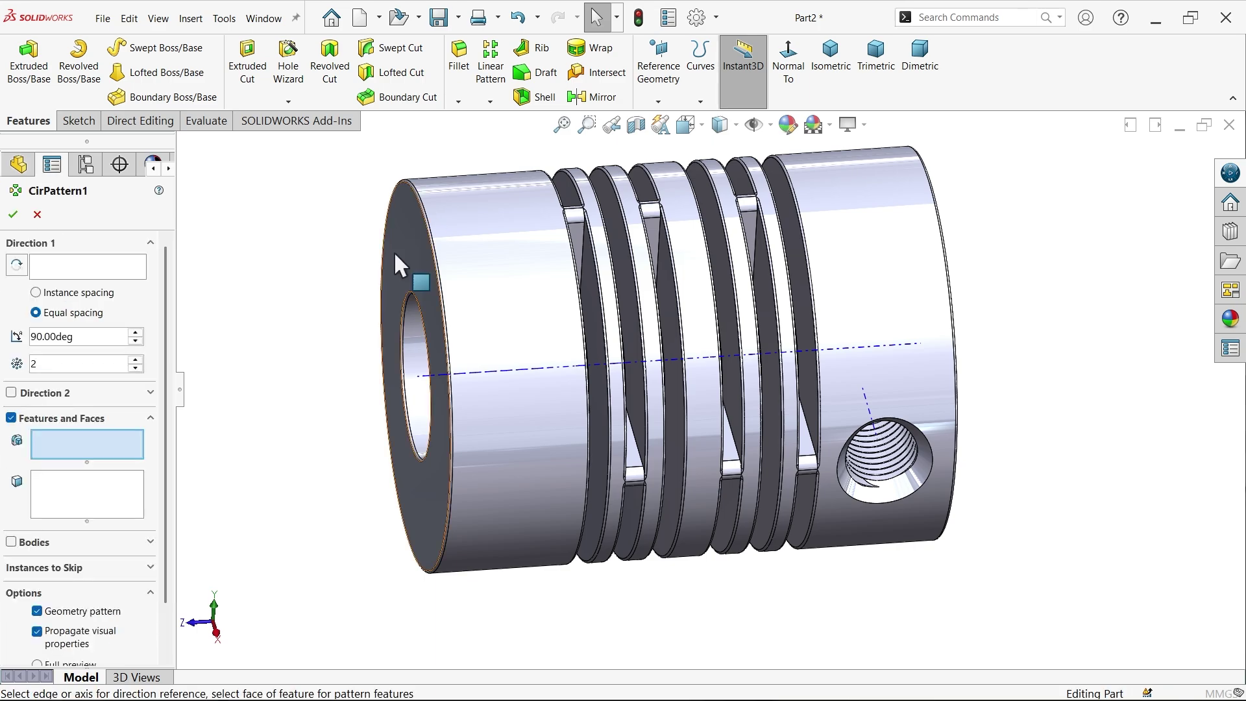
click(57, 265)
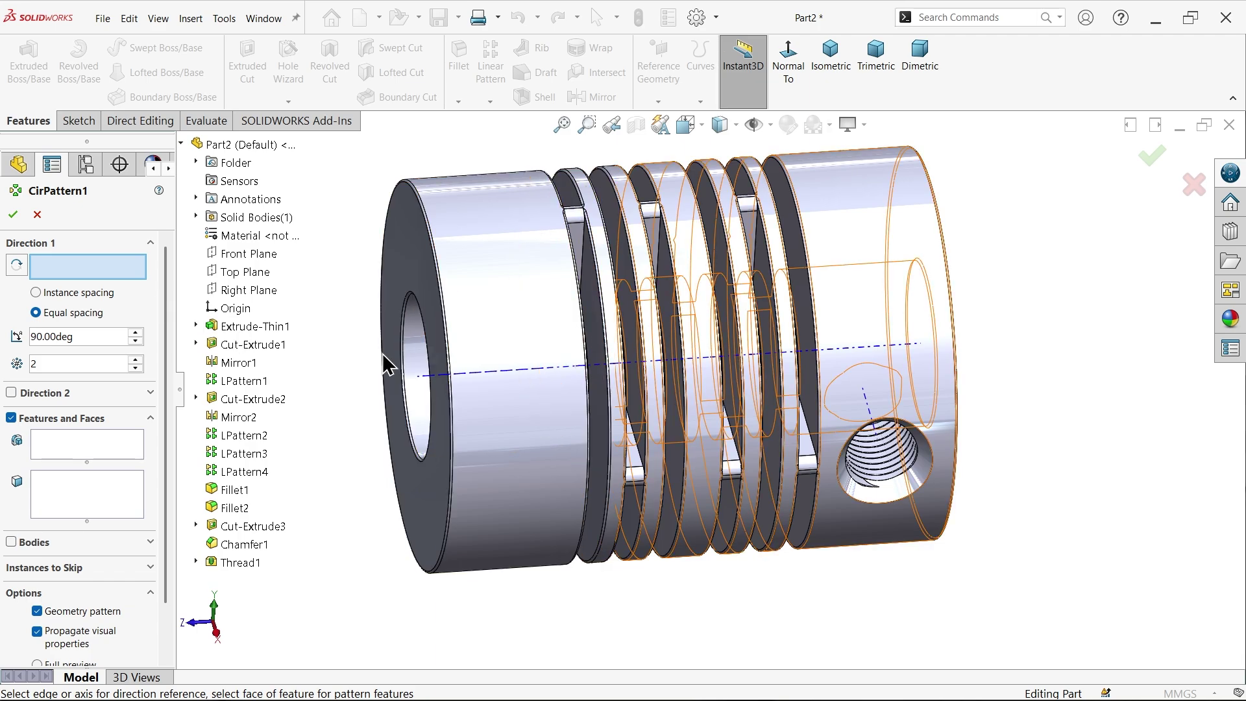
click(490, 382)
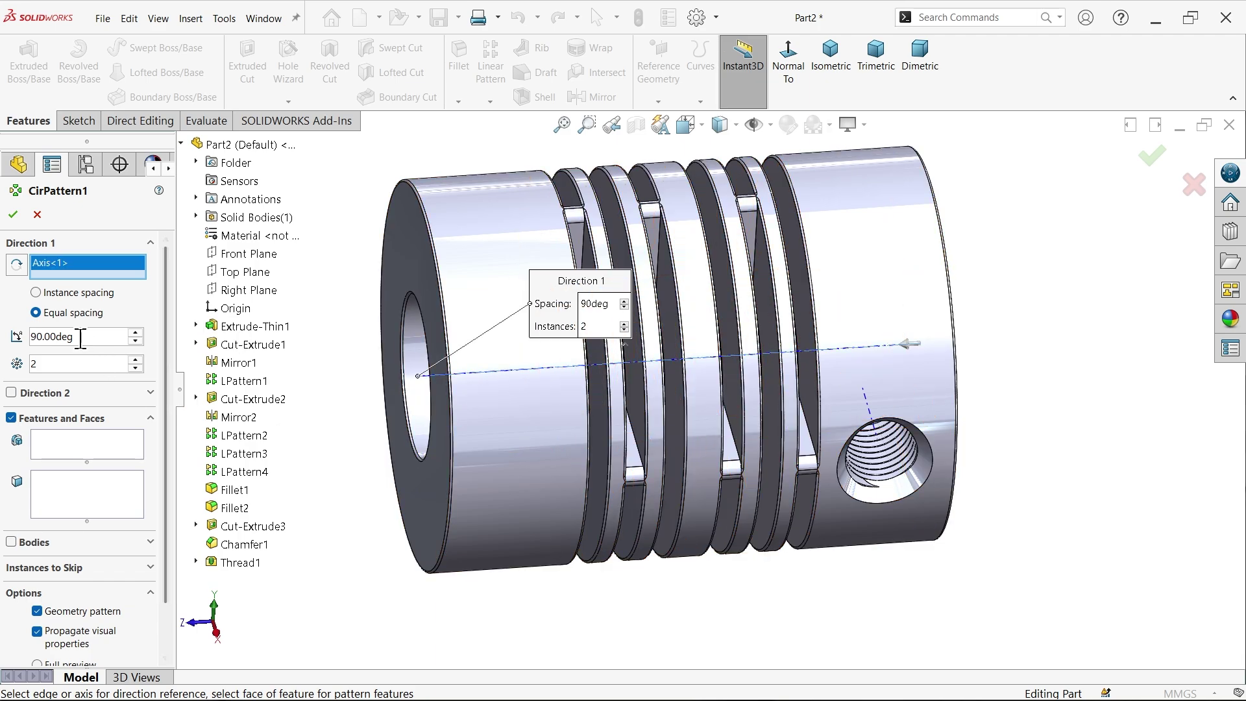
Add Cut-Extrude3, Chamfer1 and Thread1 as the features to pattern and create the circular pattern
click(55, 452)
click(242, 527)
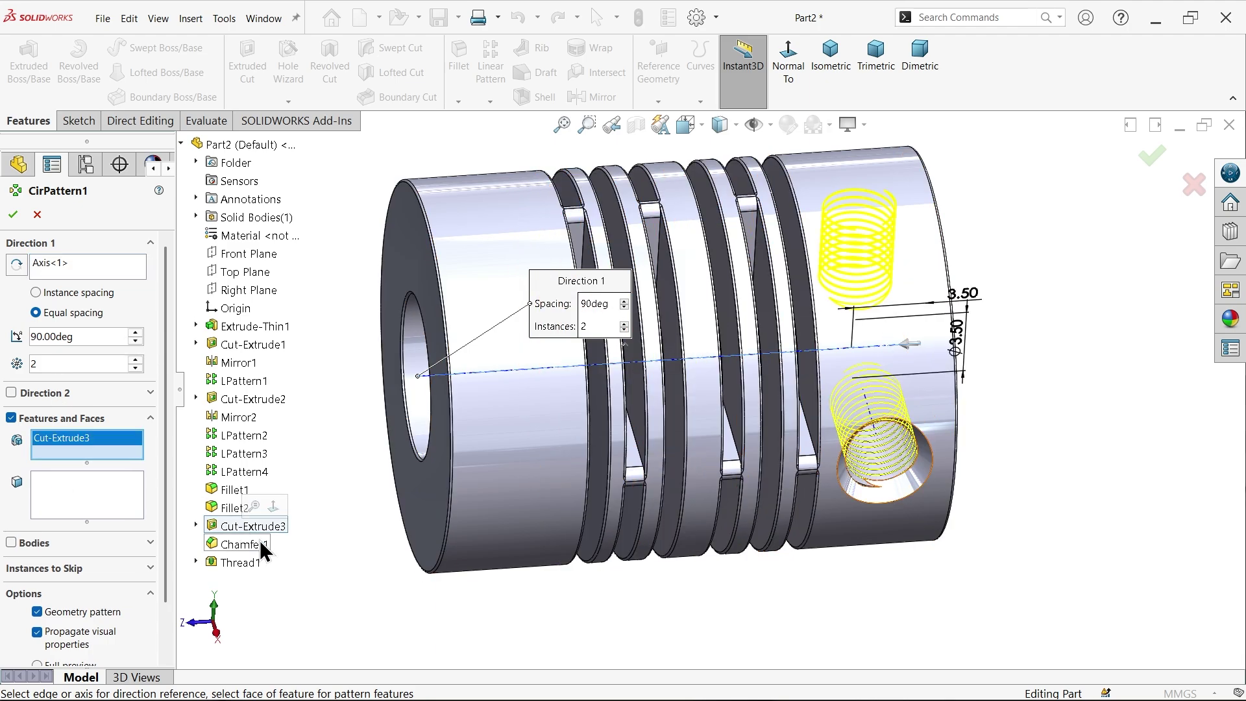
click(262, 549)
click(240, 562)
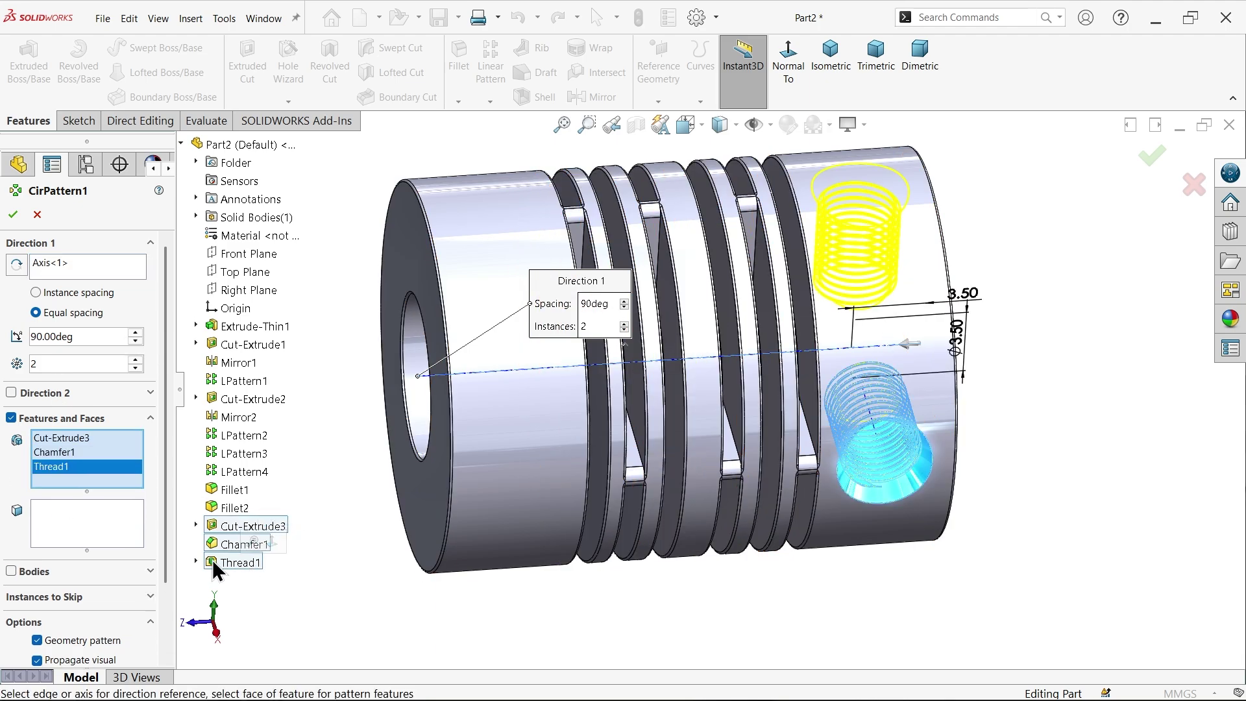
scroll(170, 517, down, 3)
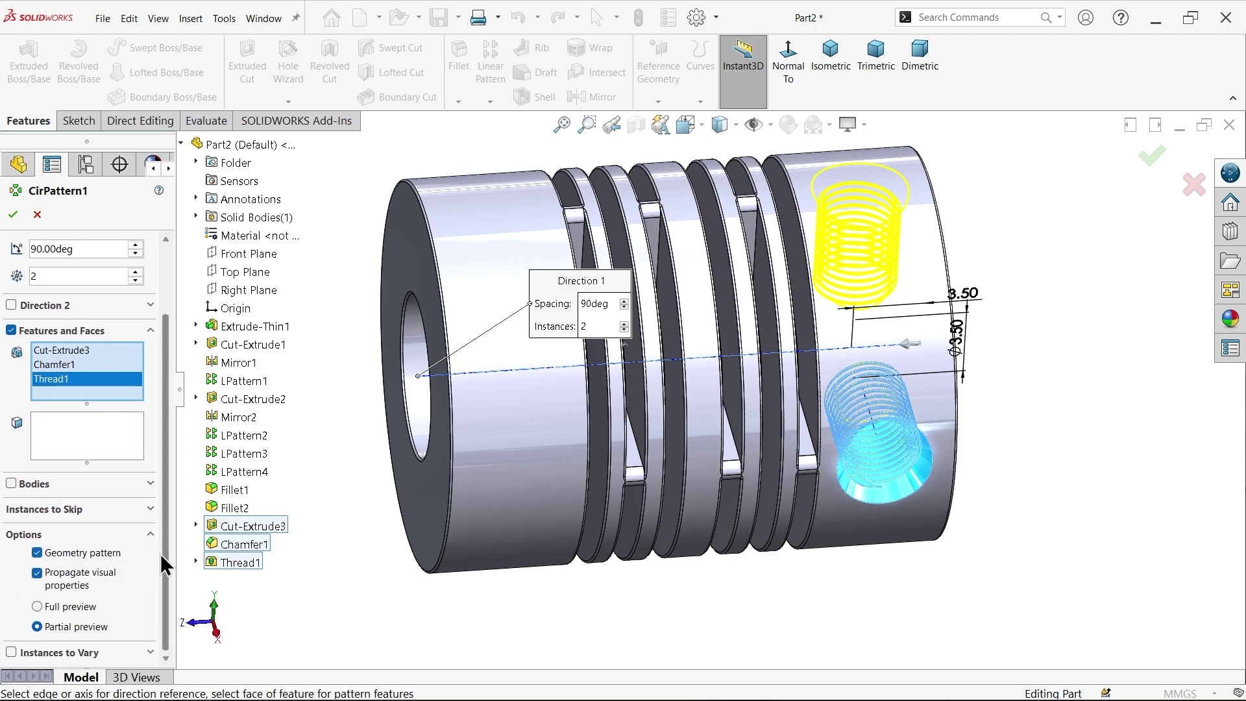
scroll(167, 642, up, 3)
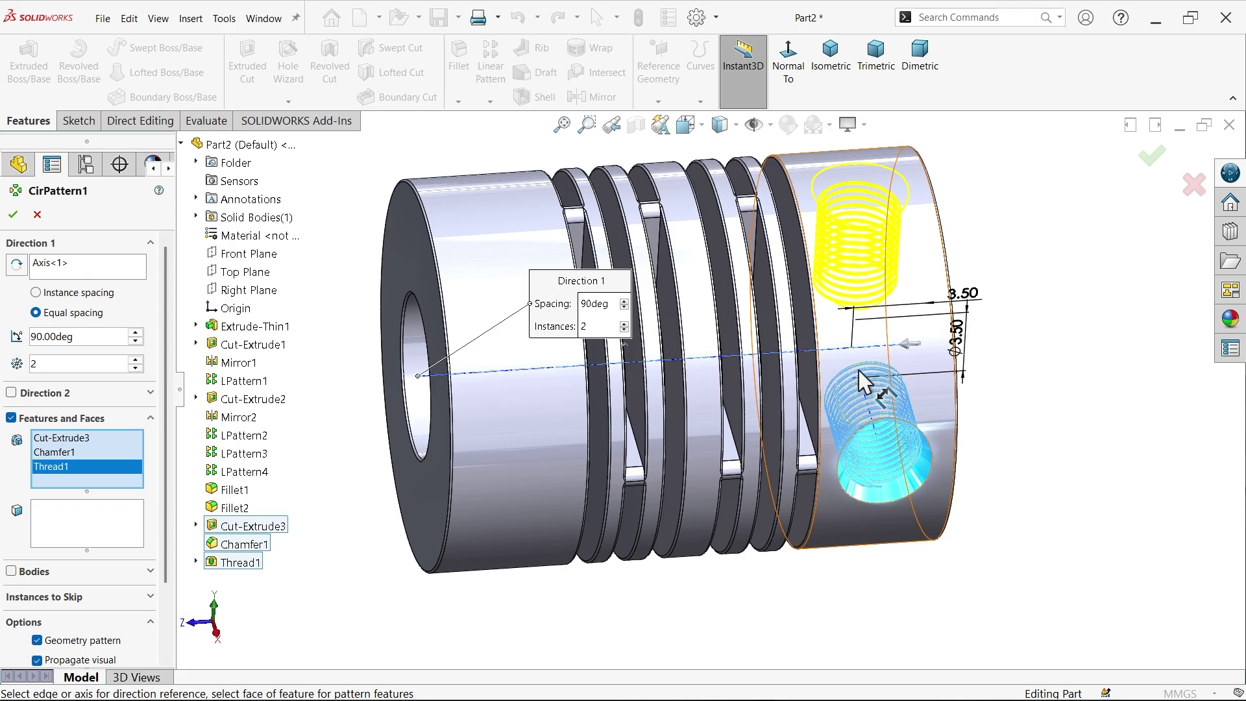
middle_drag(980, 404, 852, 349)
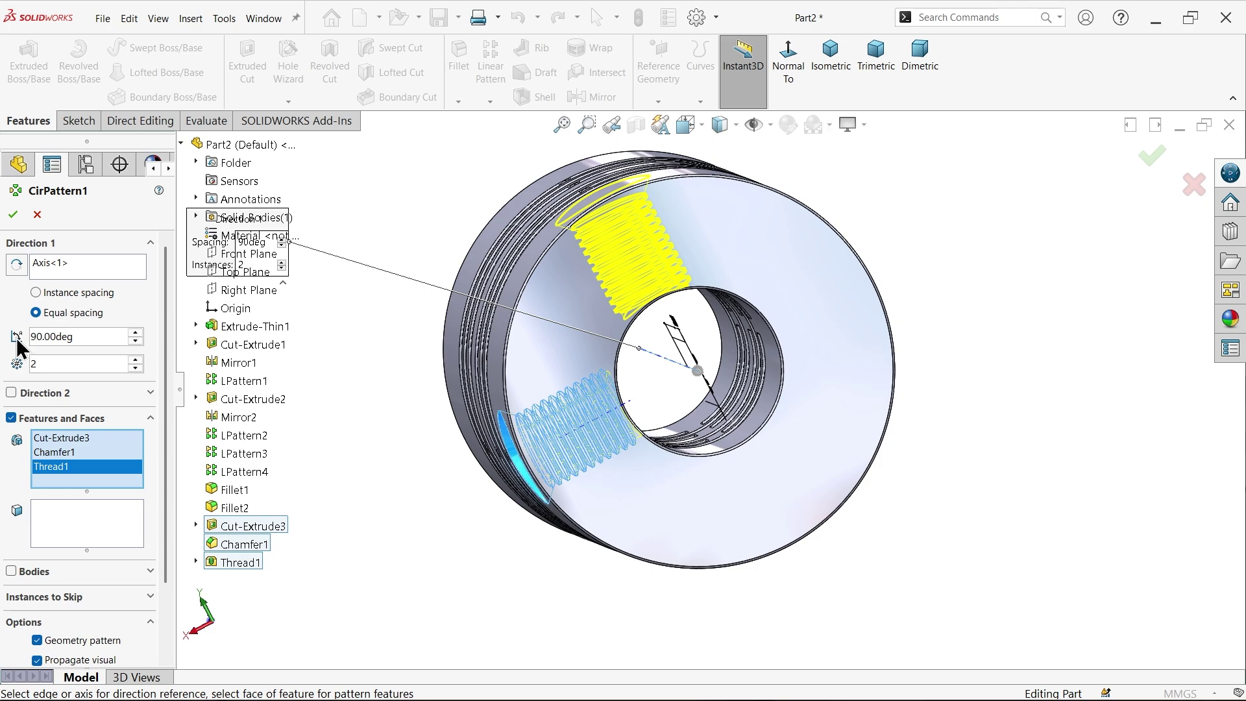
click(14, 220)
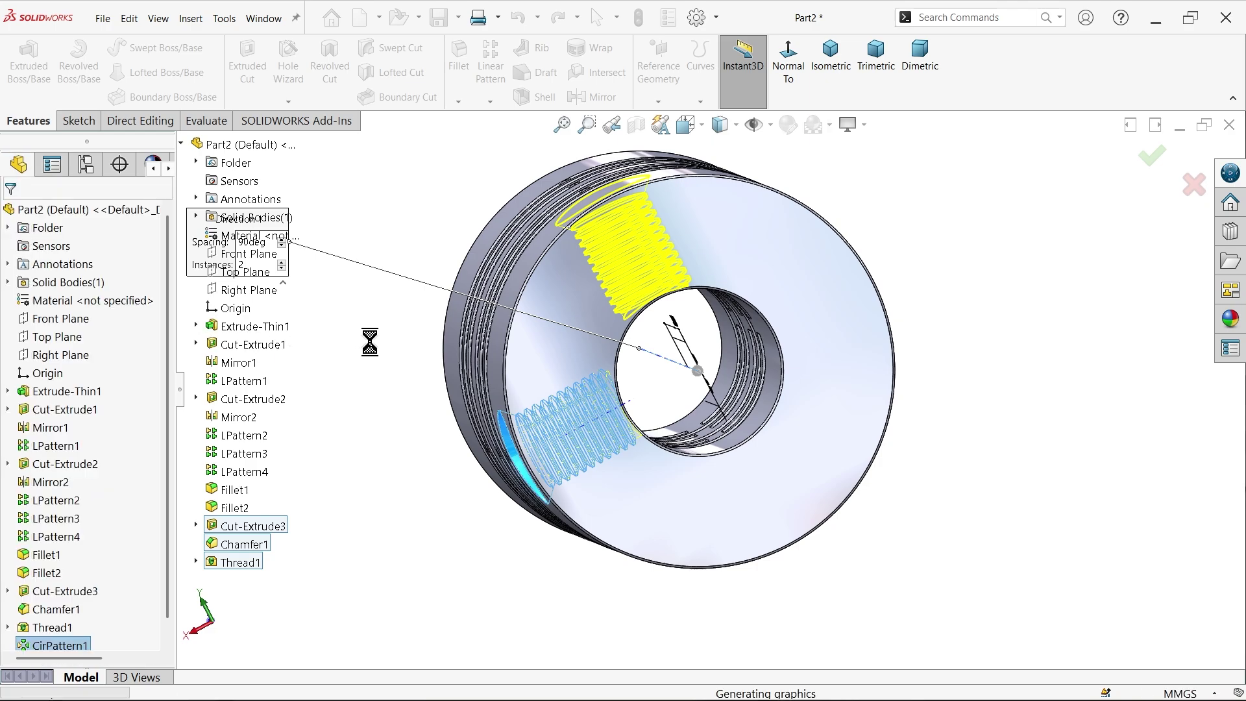
Consult the coupling drawing for the threaded hole spacing and start a linear pattern of CirPattern1 along the central axis
mouse_move(397, 314)
middle_down()
mouse_move(502, 379)
mouse_move(489, 509)
mouse_move(359, 310)
mouse_move(462, 431)
middle_up()
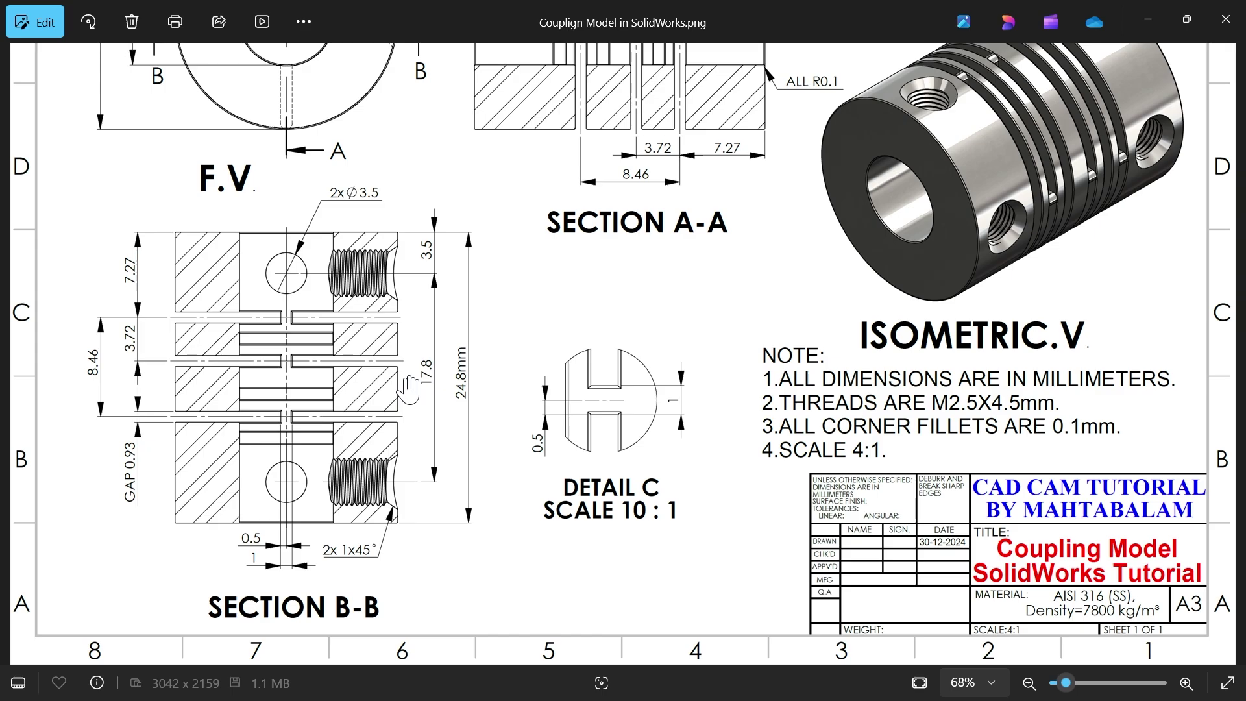
scroll(409, 388, up, 3)
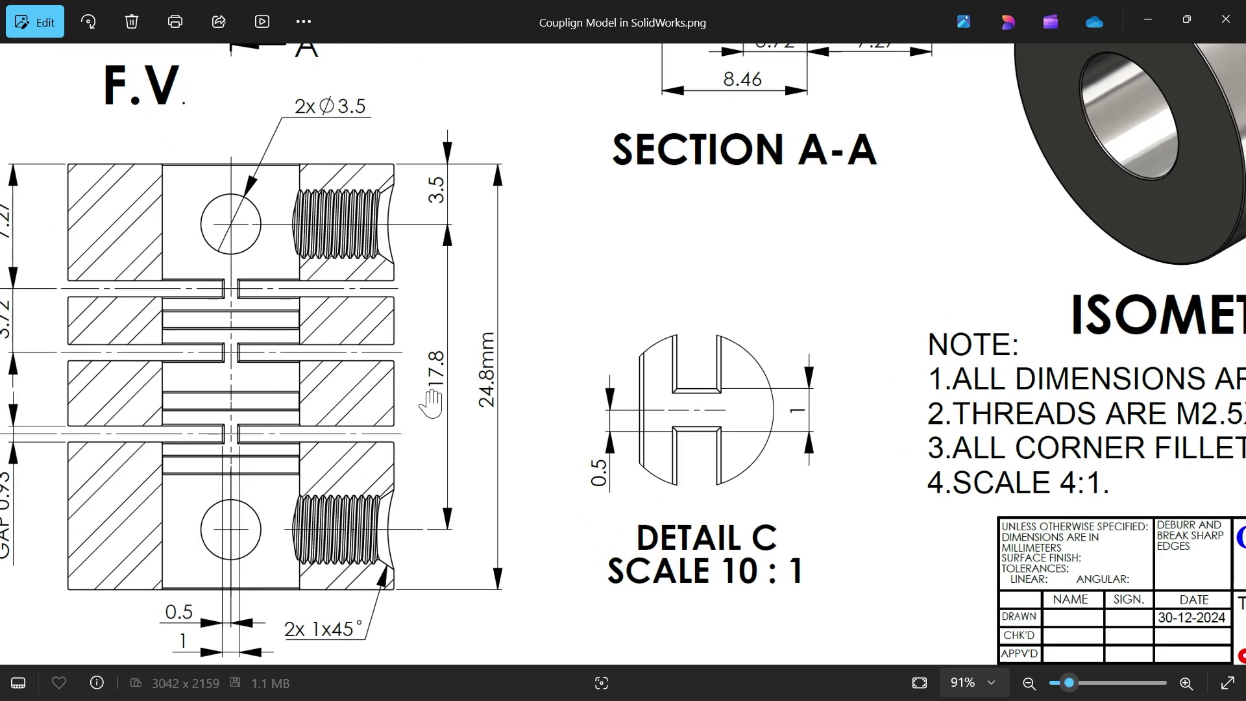
drag(530, 326, 503, 567)
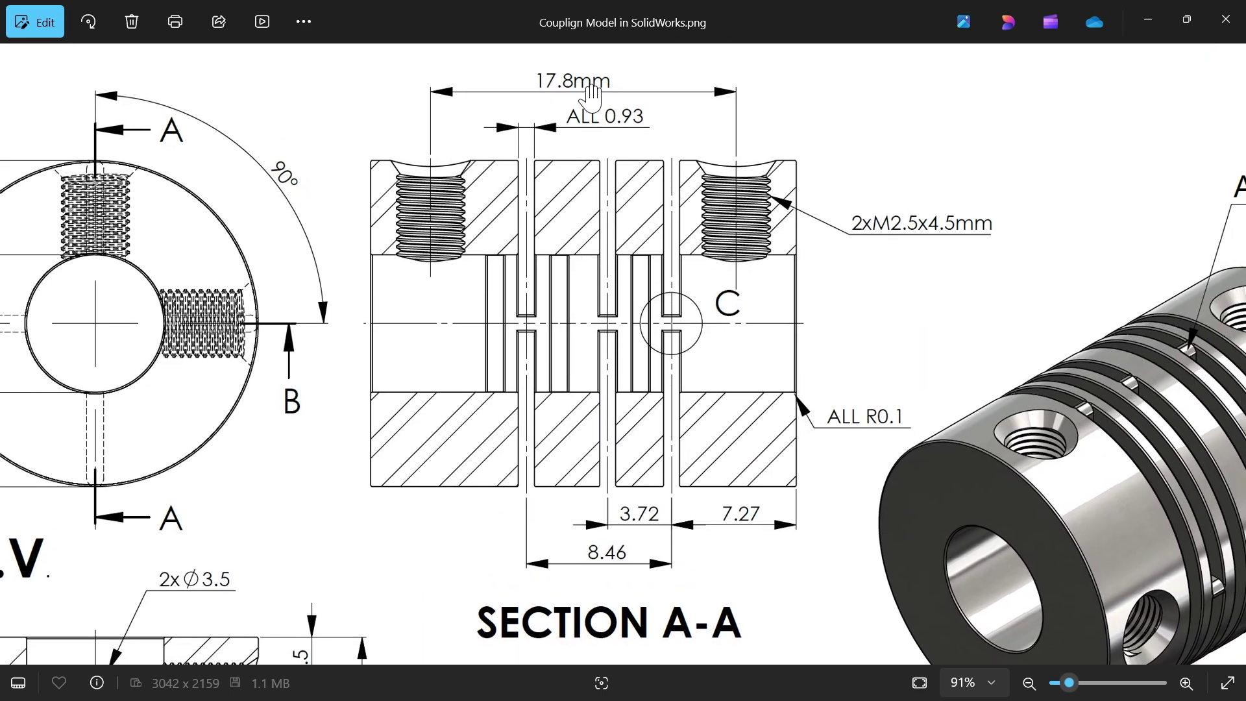
scroll(691, 263, down, 4)
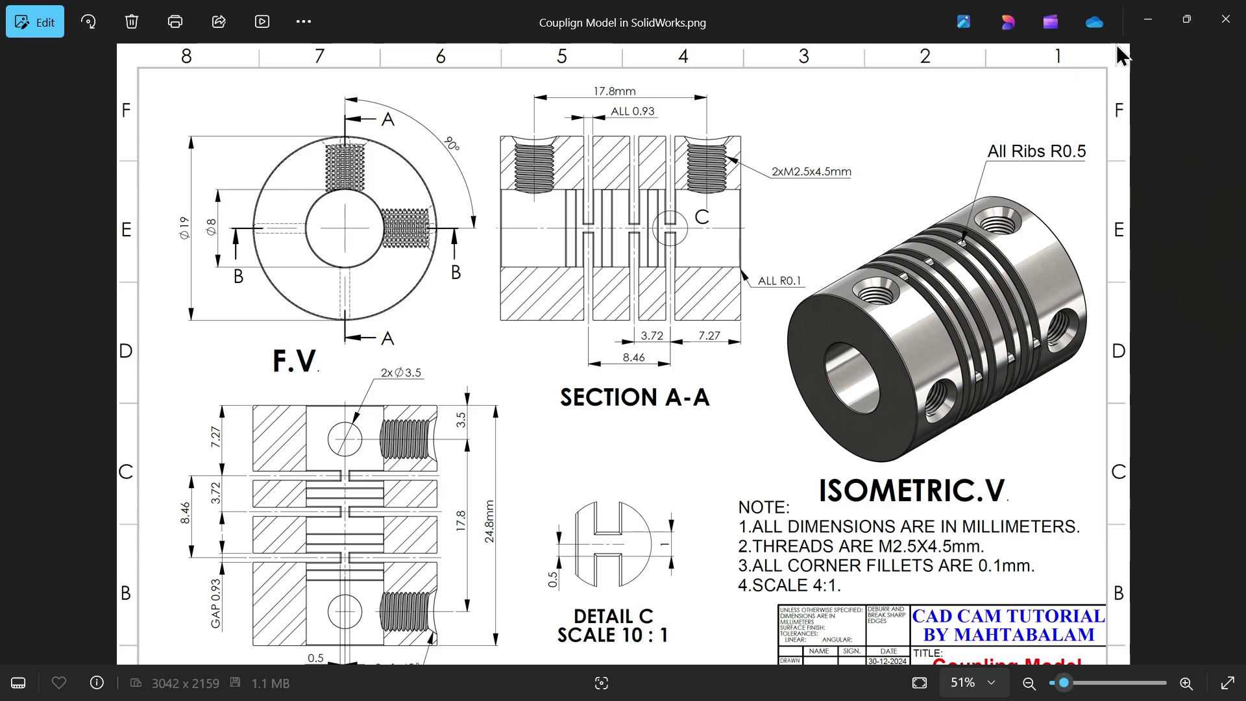
click(1153, 28)
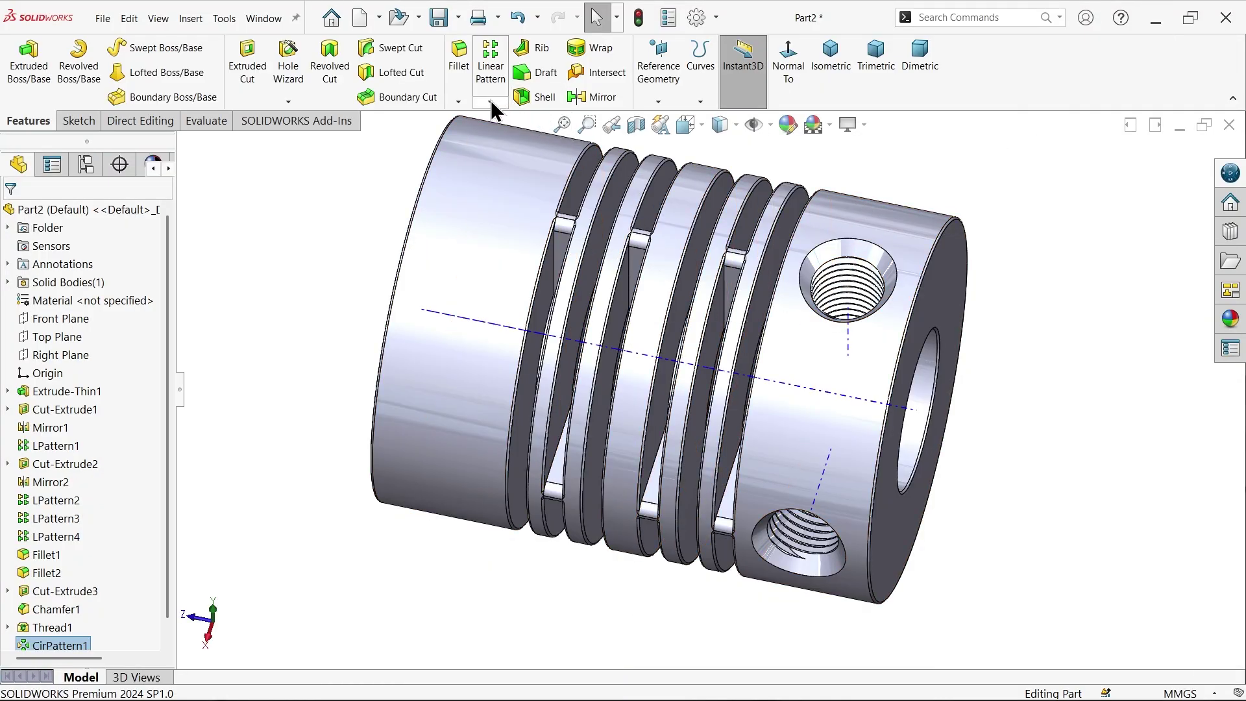
click(491, 68)
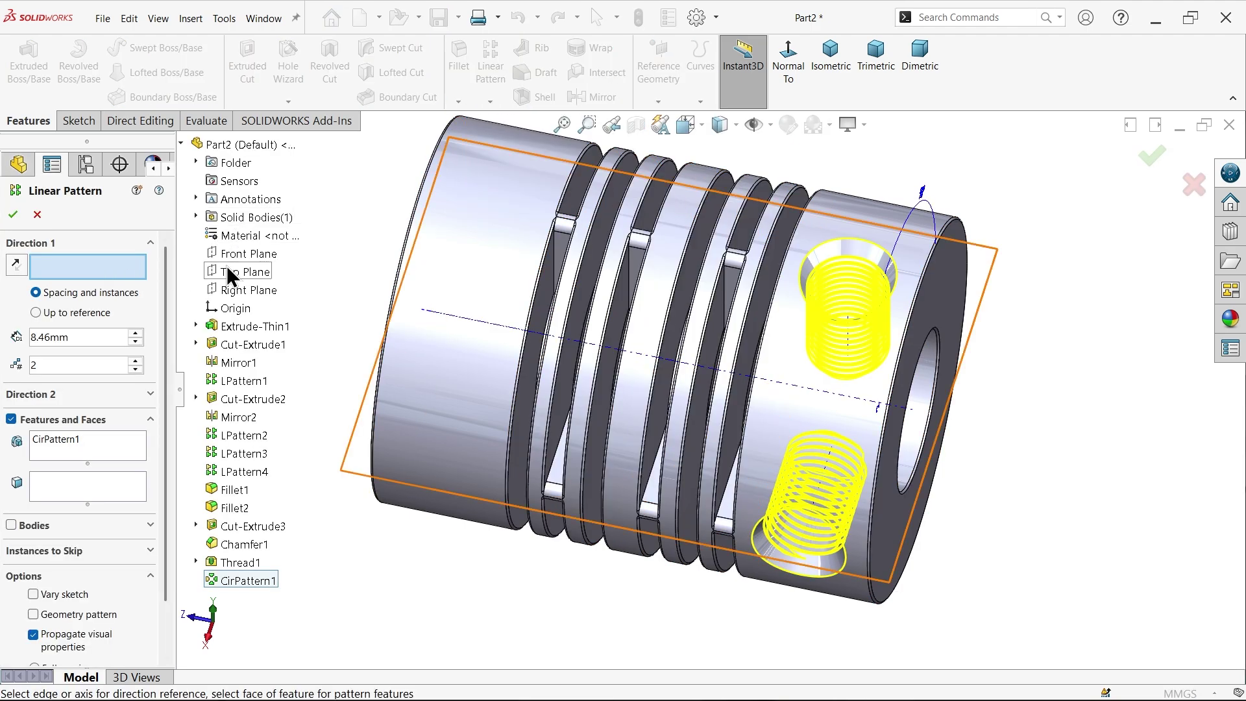
click(488, 324)
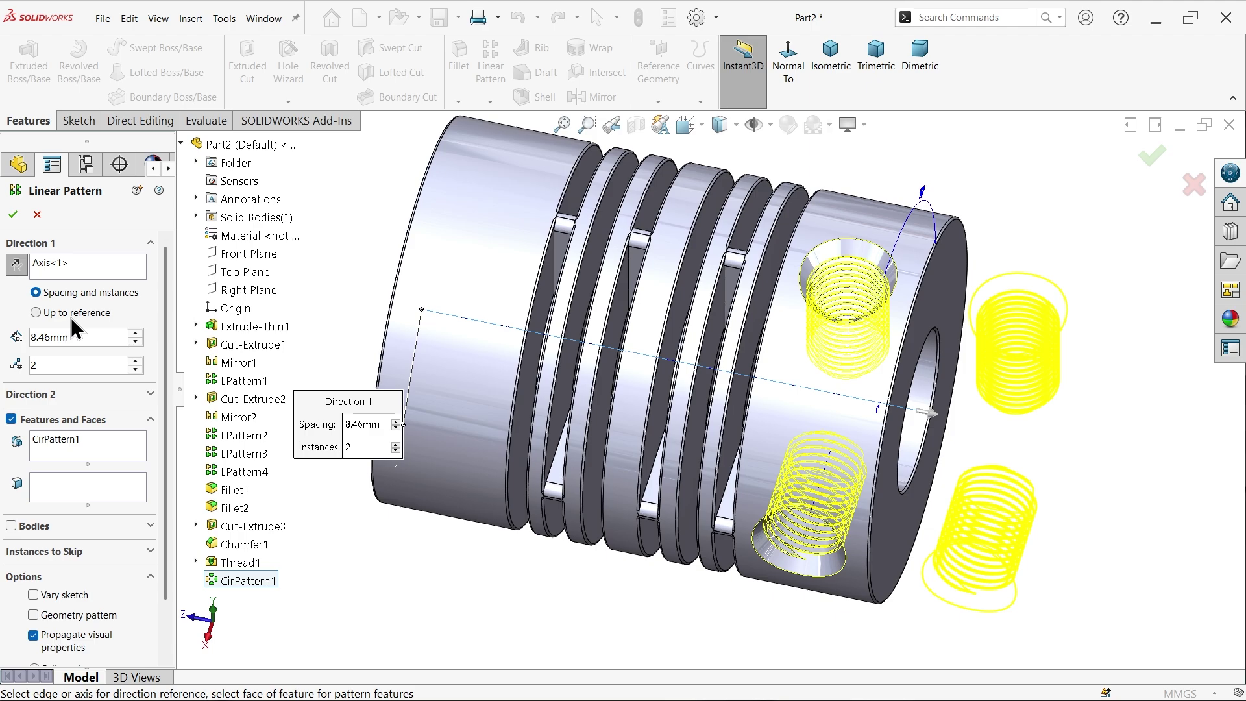
Set the linear pattern's spacing to 17.8 mm with 2 instances and select CirPattern1 in its list of features
double_click(79, 338)
text(17.)
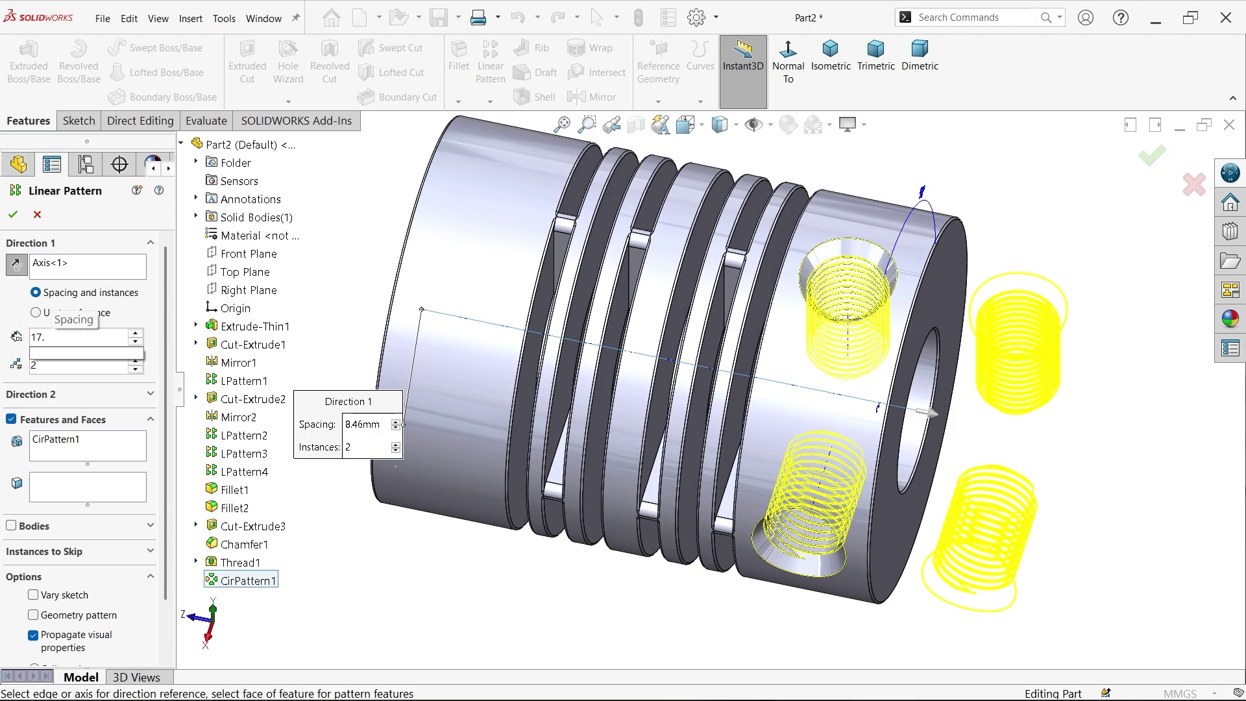
text(8)
key(Return)
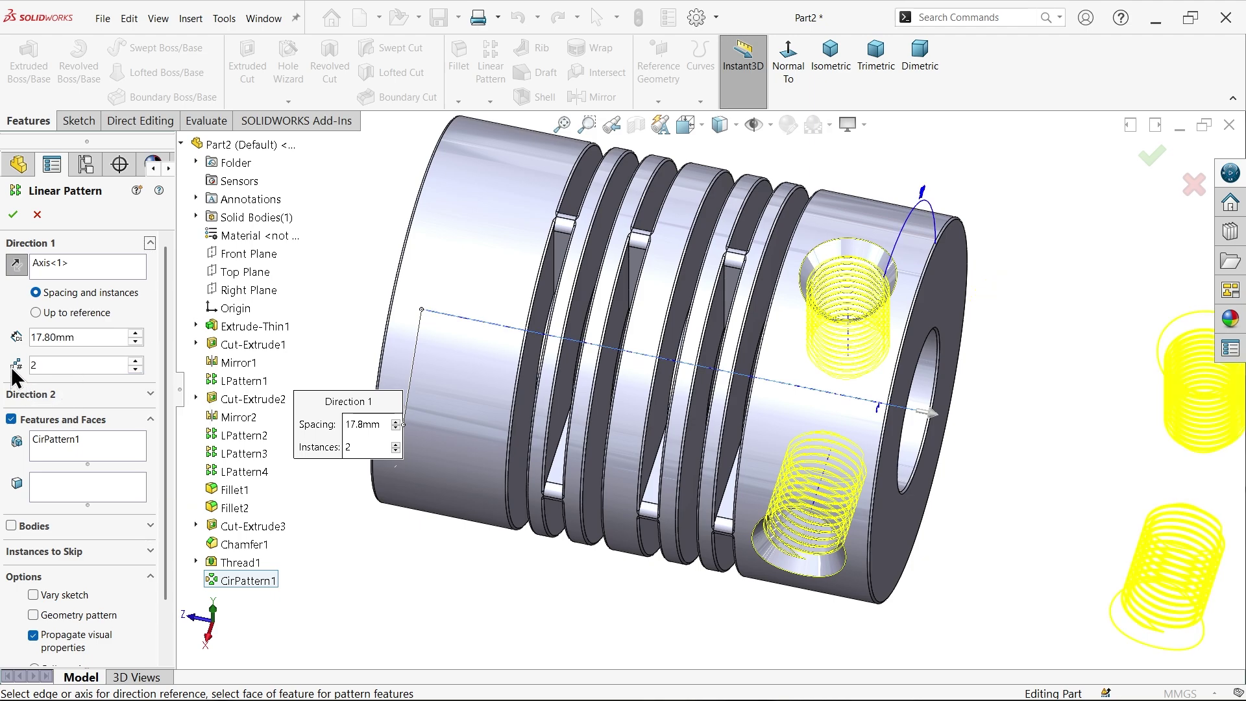
click(74, 439)
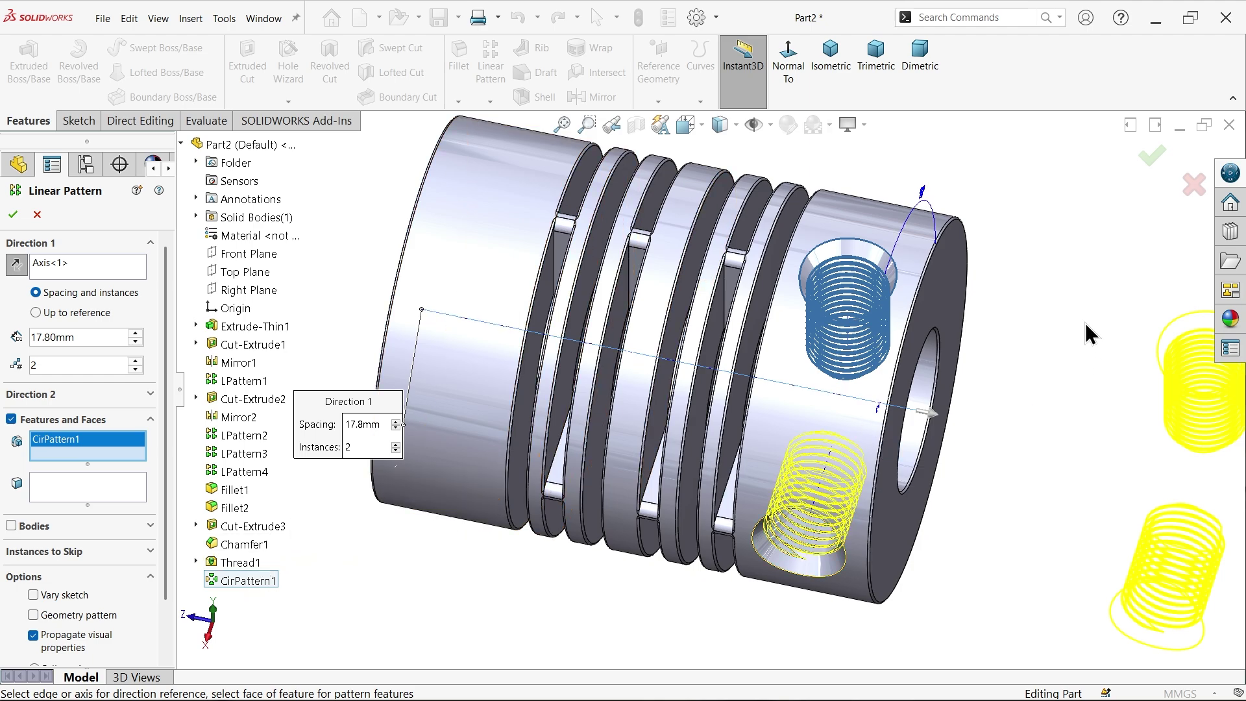
Reverse the linear pattern's direction so the hole copies land on the coupling's opposite end, and create the pattern
scroll(1038, 370, up, 2)
scroll(877, 397, down, 2)
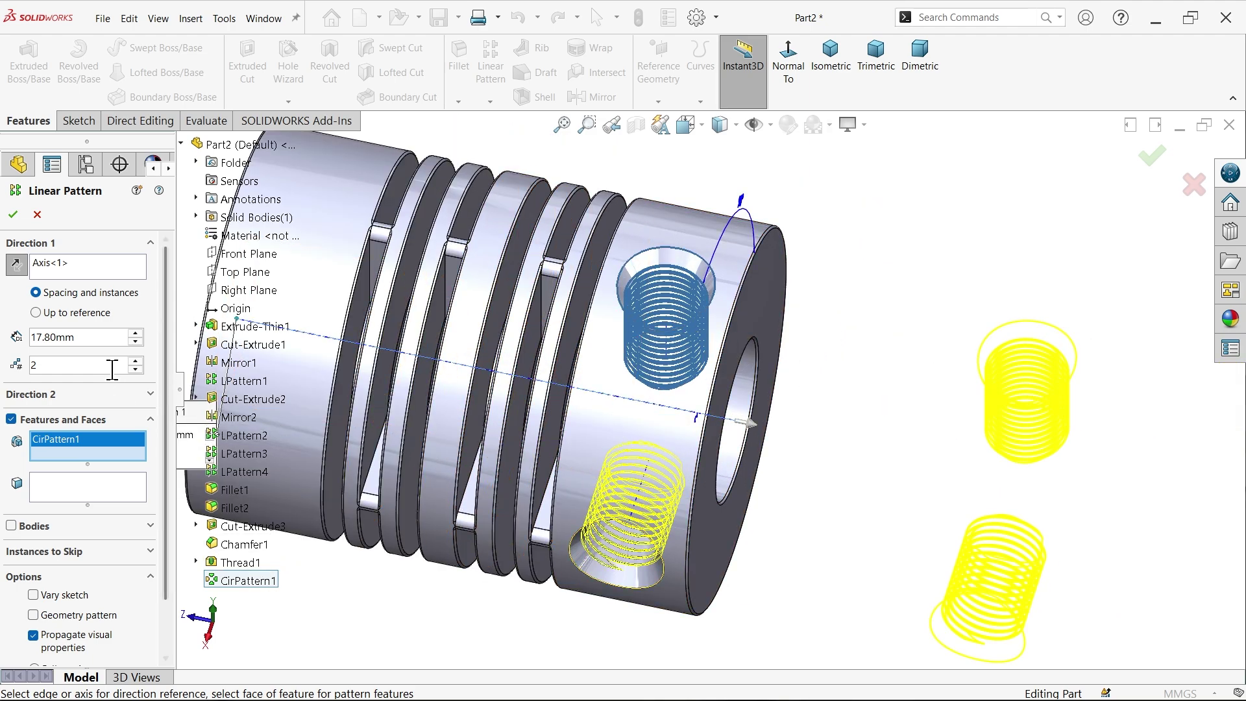
click(13, 267)
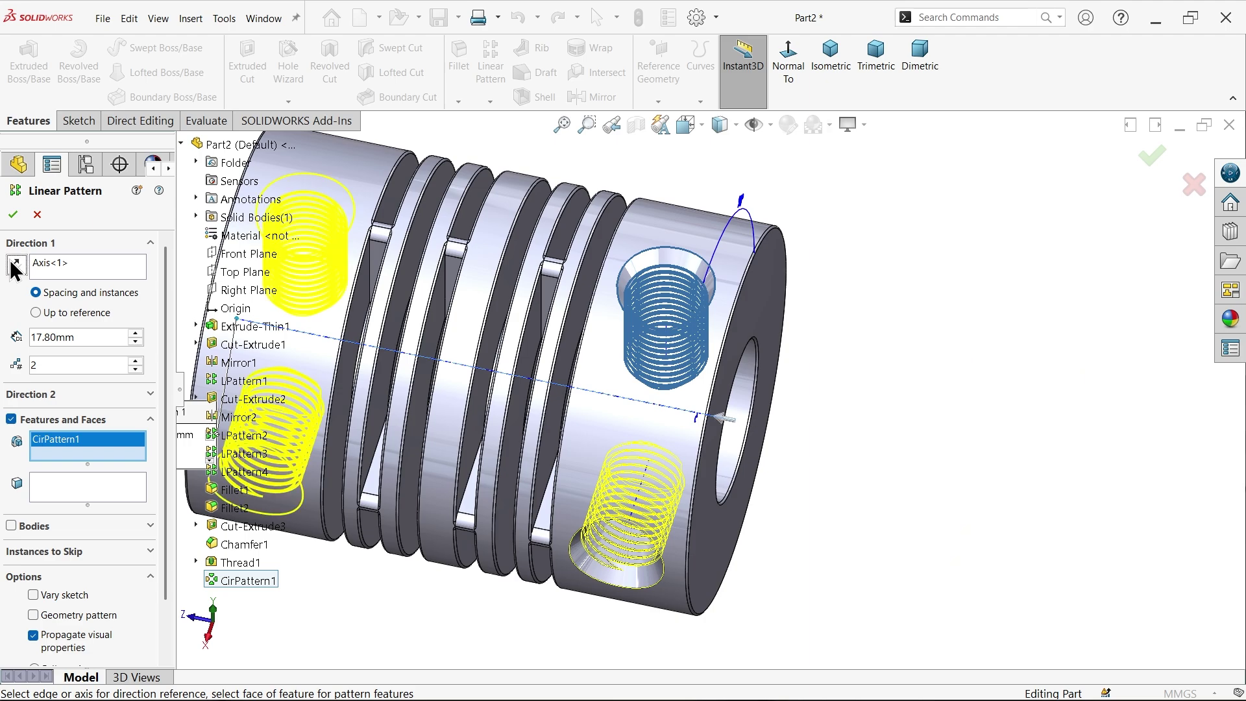
click(12, 214)
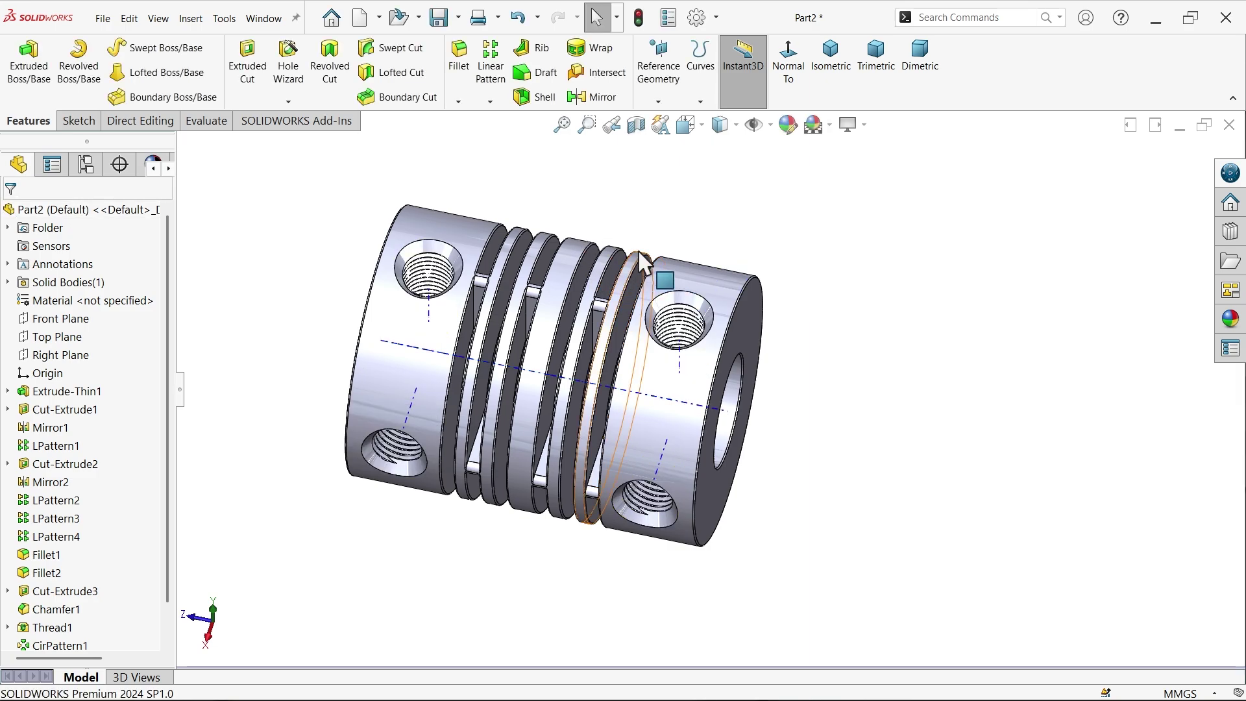
Hide the temporary axes and show the coupling in isometric view
click(771, 125)
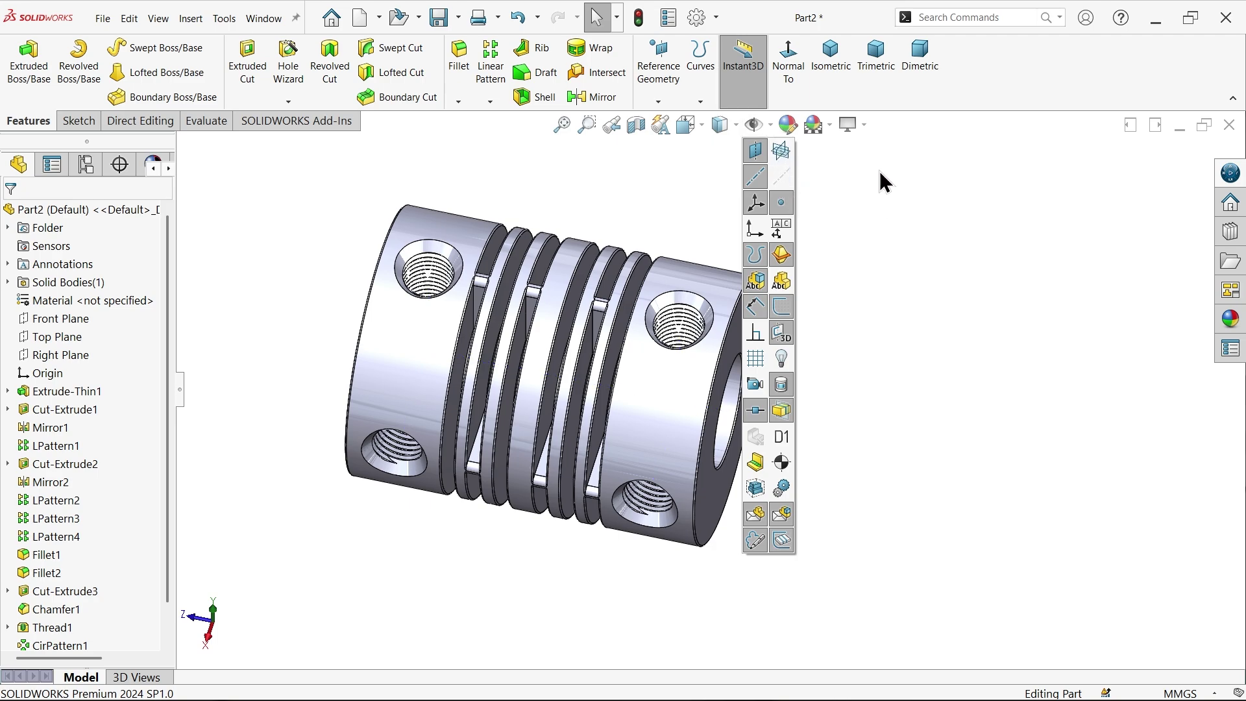
click(831, 64)
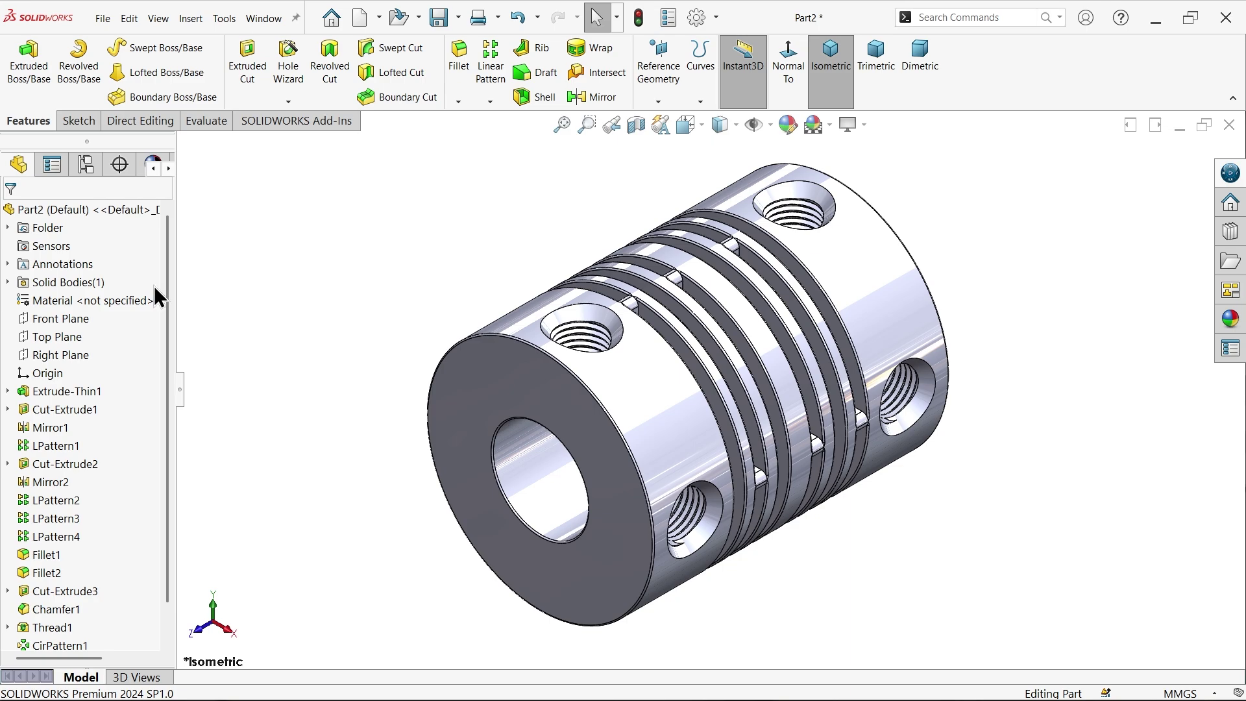
Assign Plain Carbon Steel from the SOLIDWORKS Materials steel category as the coupling's material
right_click(108, 301)
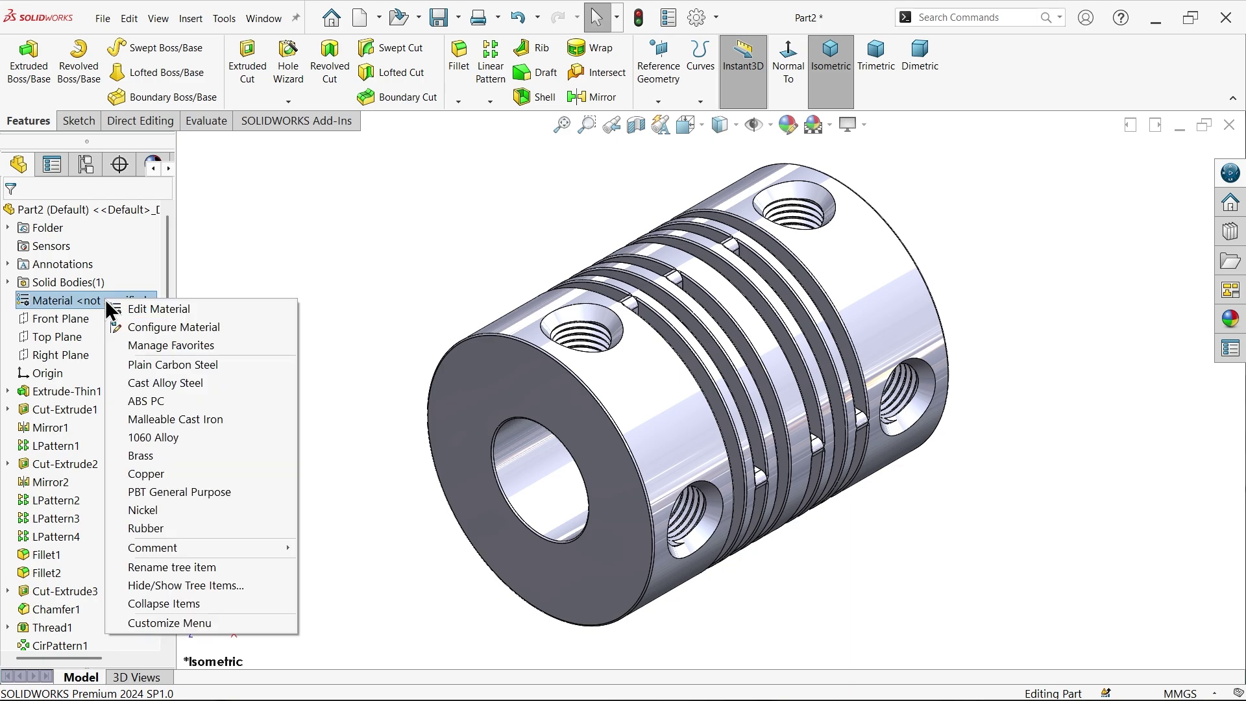
click(179, 309)
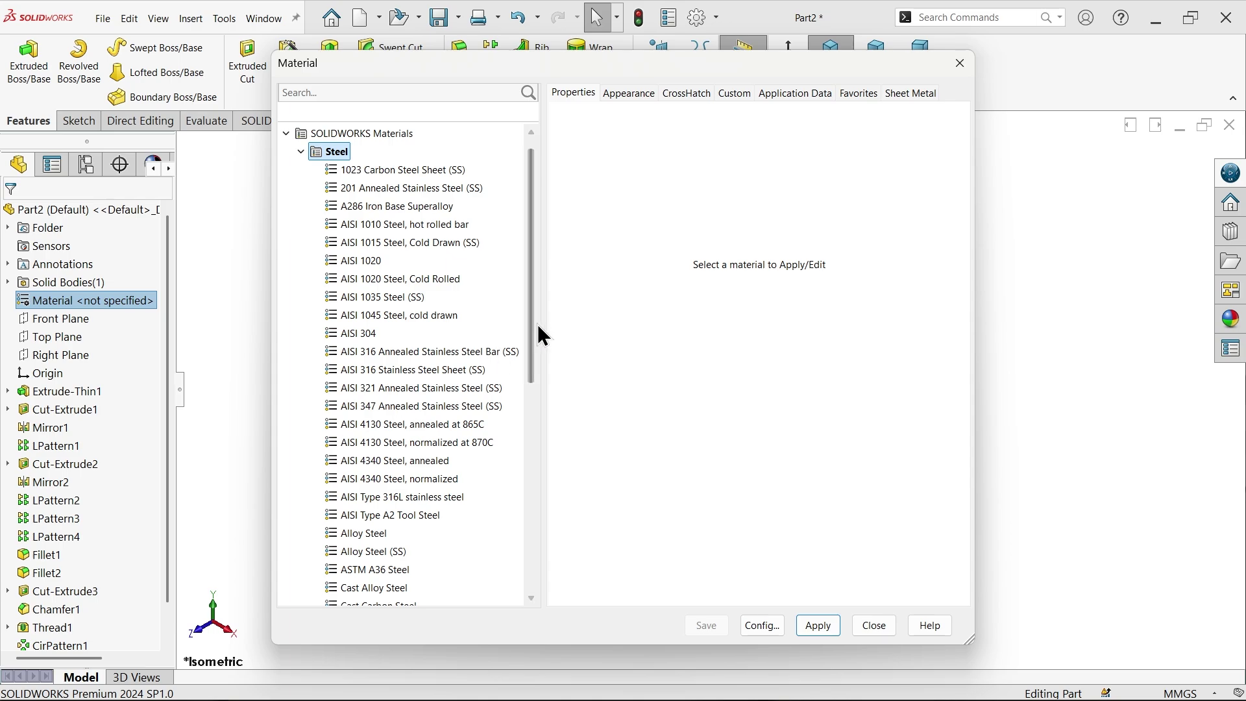
drag(538, 324, 505, 462)
mouse_move(373, 408)
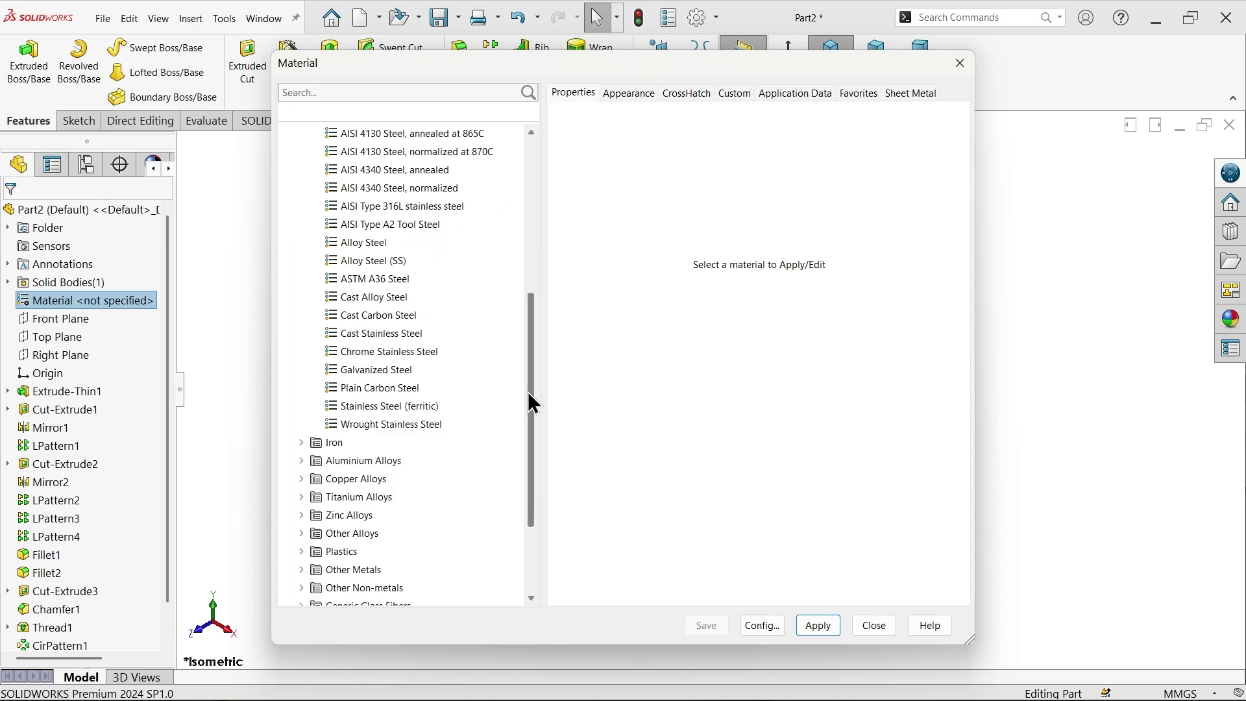
drag(529, 397, 533, 320)
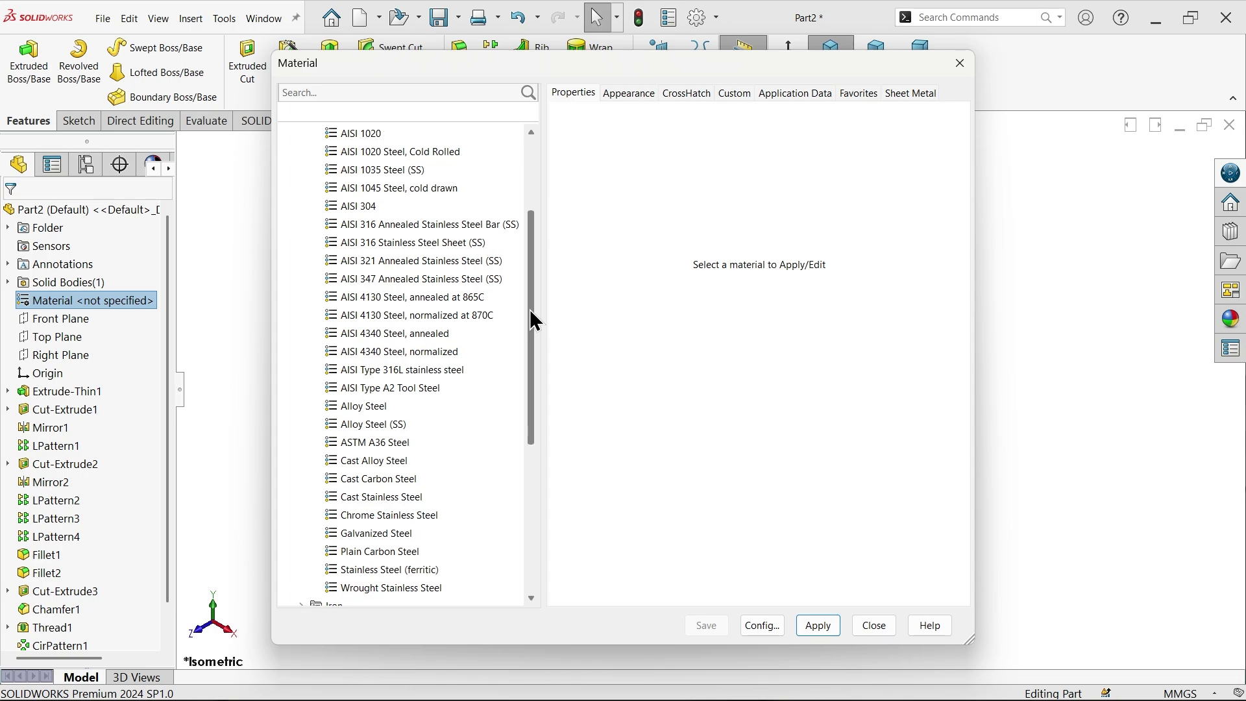
click(401, 242)
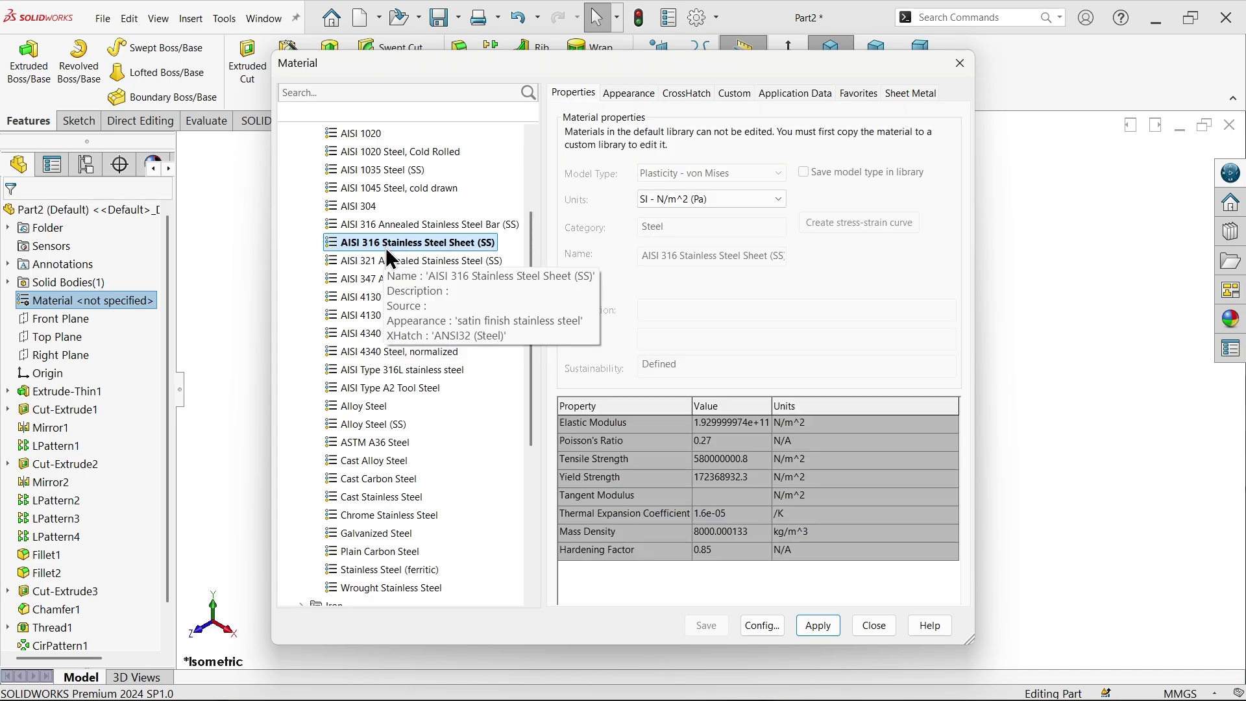
mouse_move(422, 251)
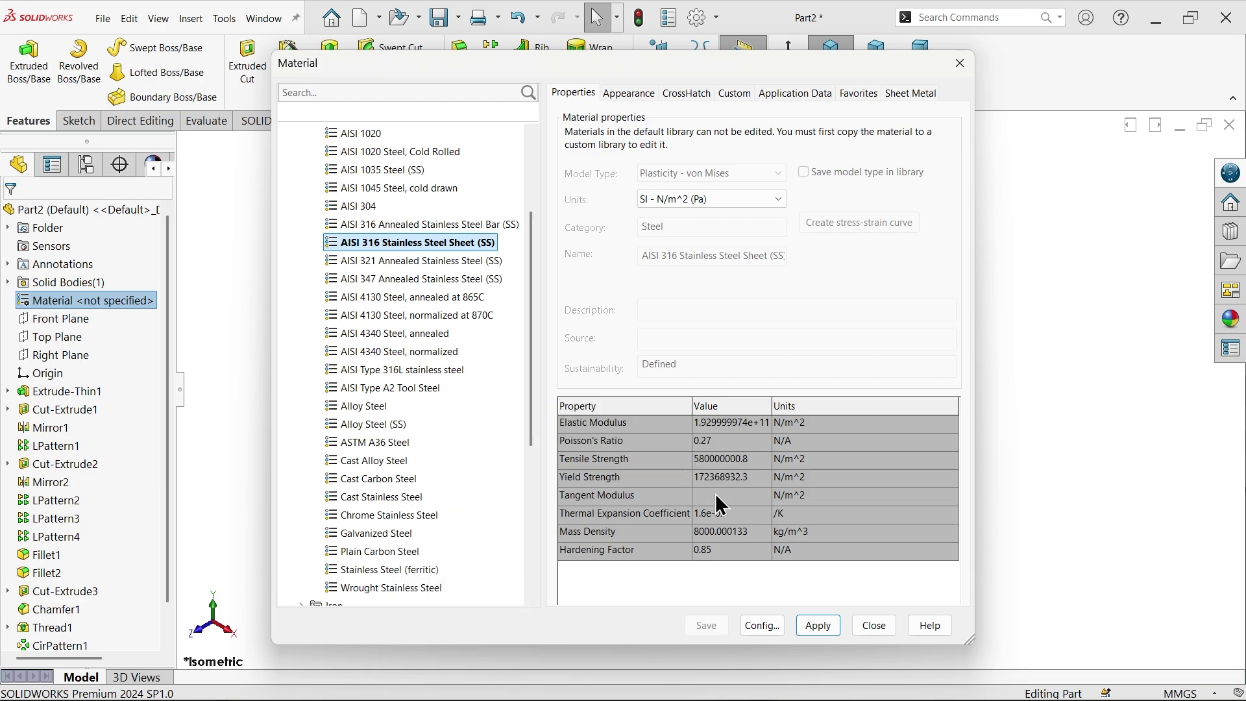
click(383, 552)
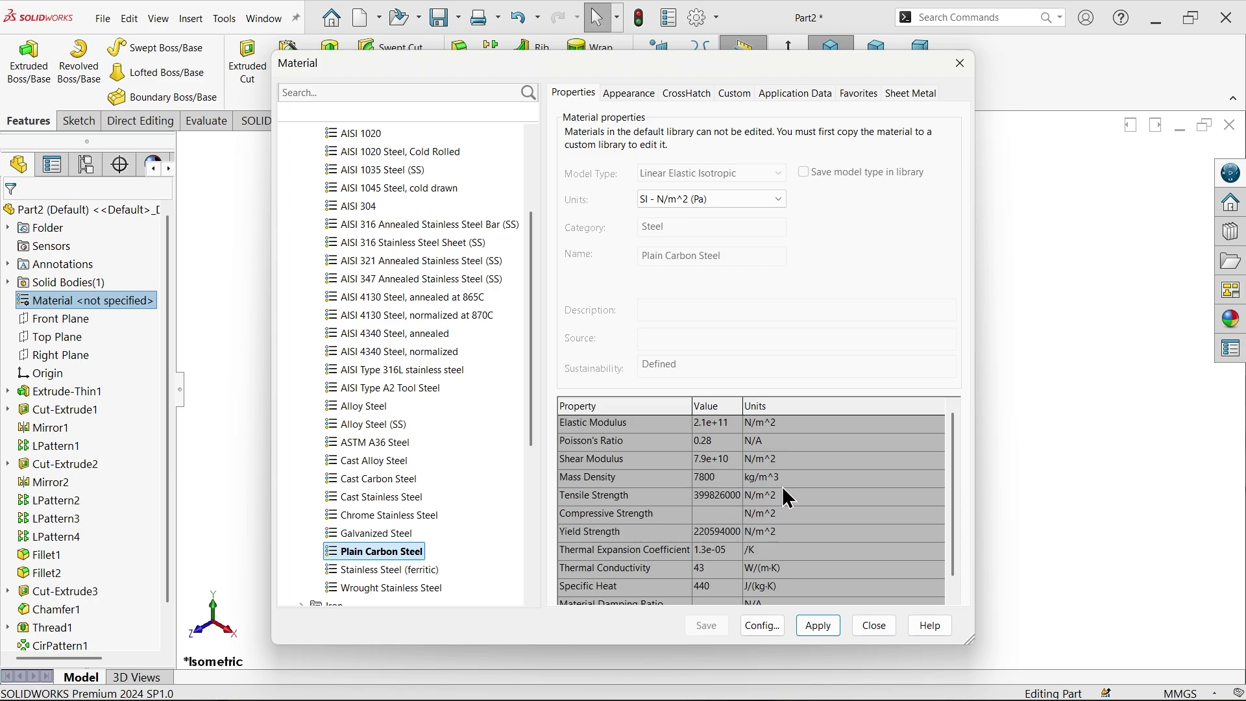
click(818, 624)
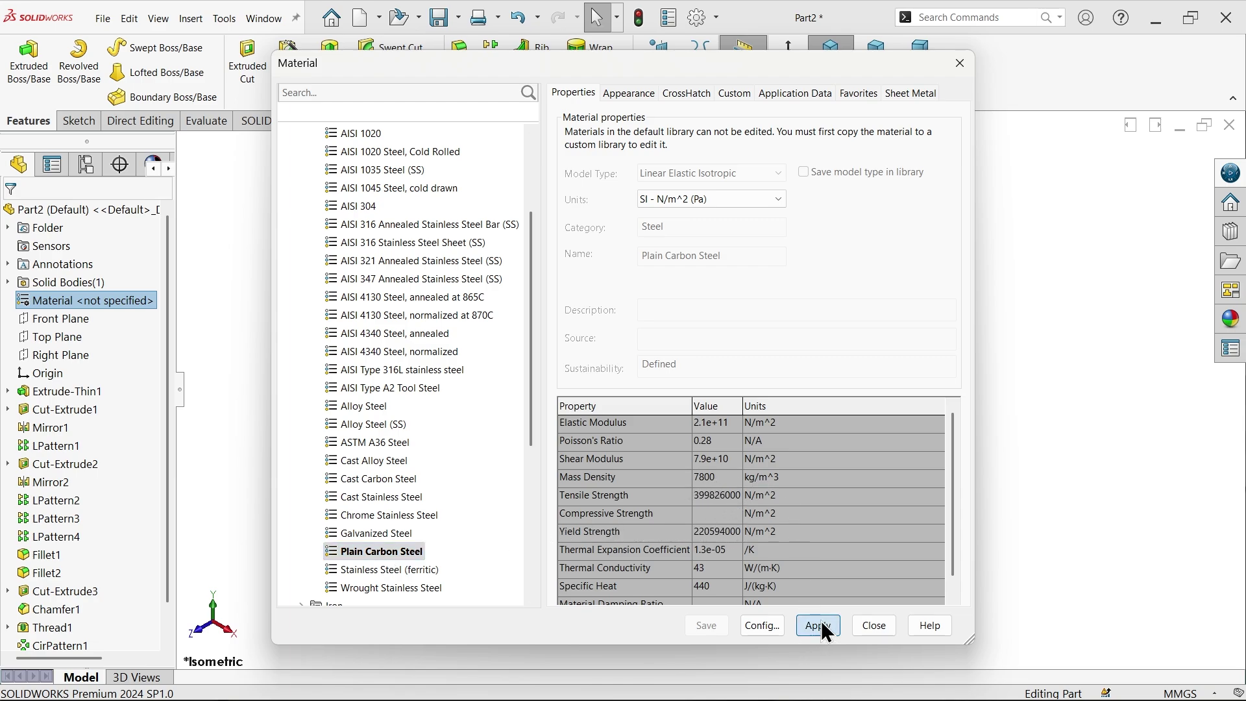
click(875, 627)
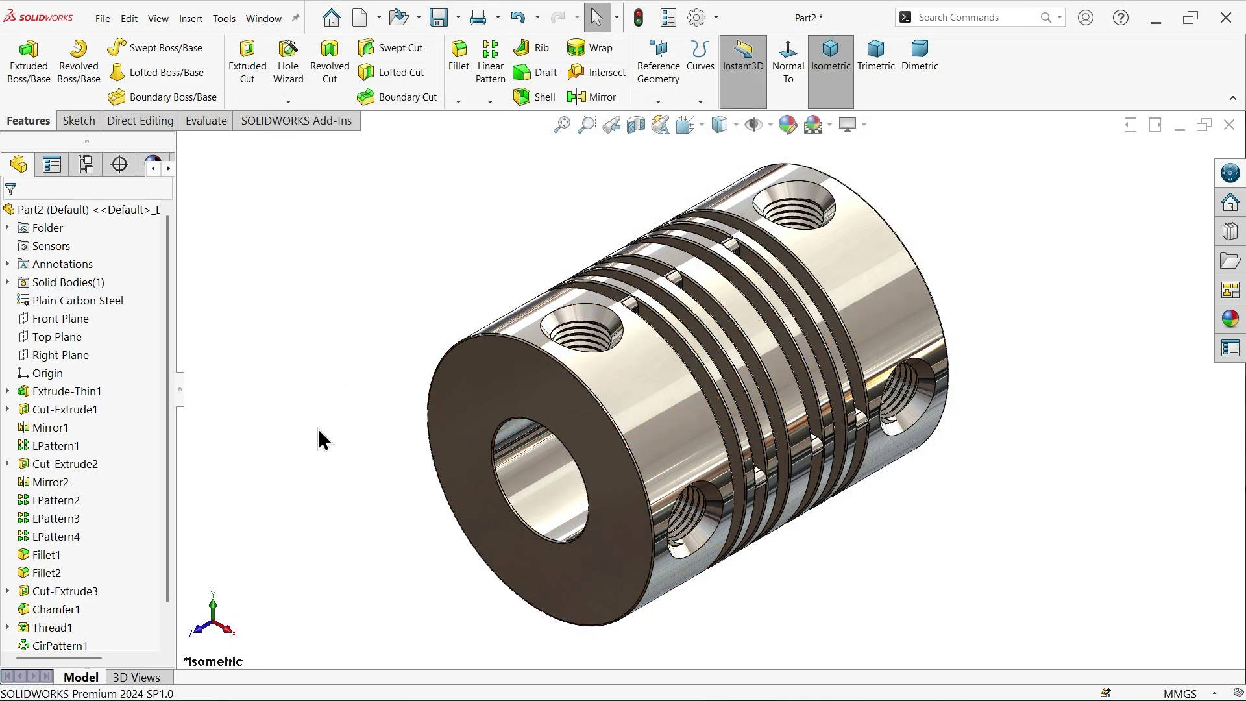
Inspect the coupling's interior in a planar section view on the Right Plane, seen straight on, and restore the full model in isometric view
mouse_move(318, 428)
middle_down()
mouse_move(245, 417)
mouse_move(305, 438)
middle_up()
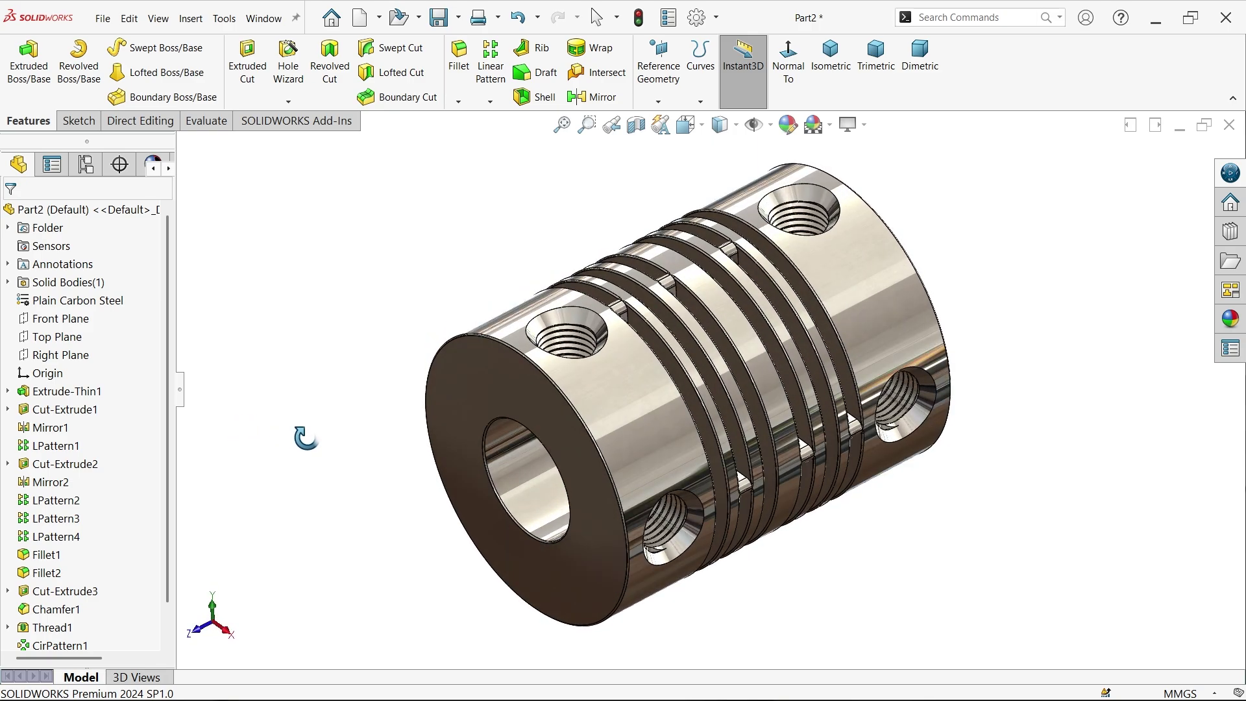
click(70, 354)
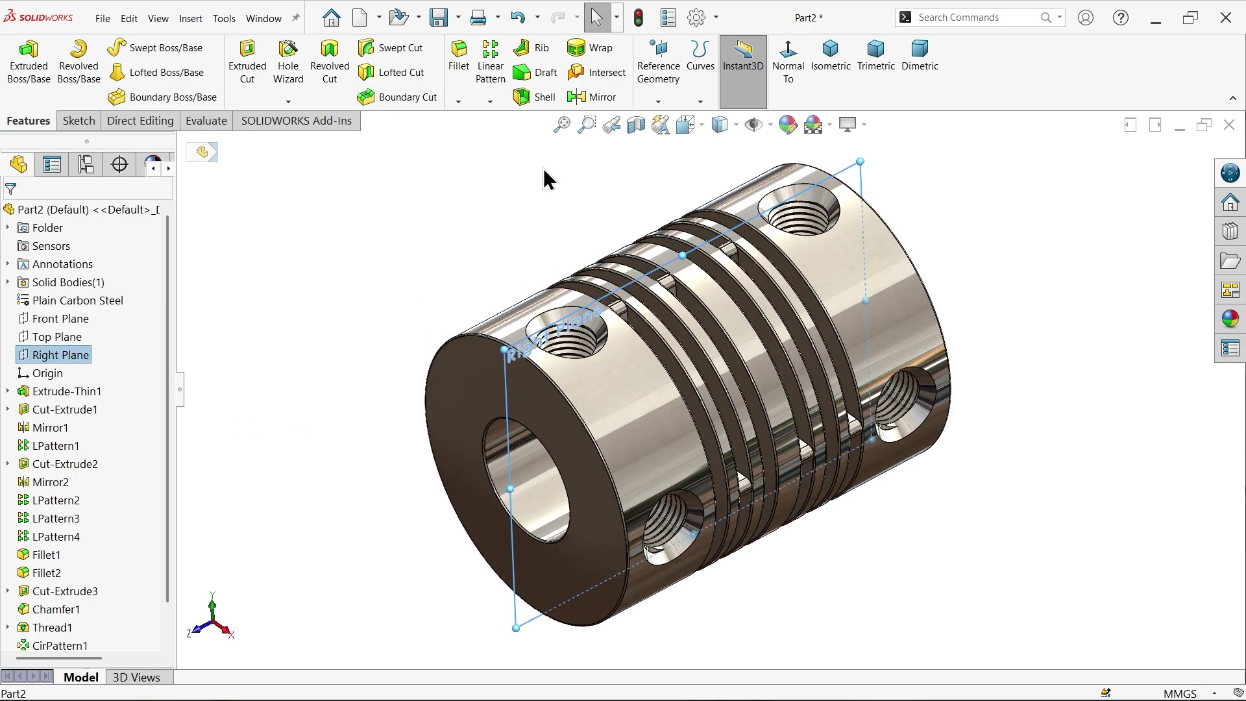
click(638, 128)
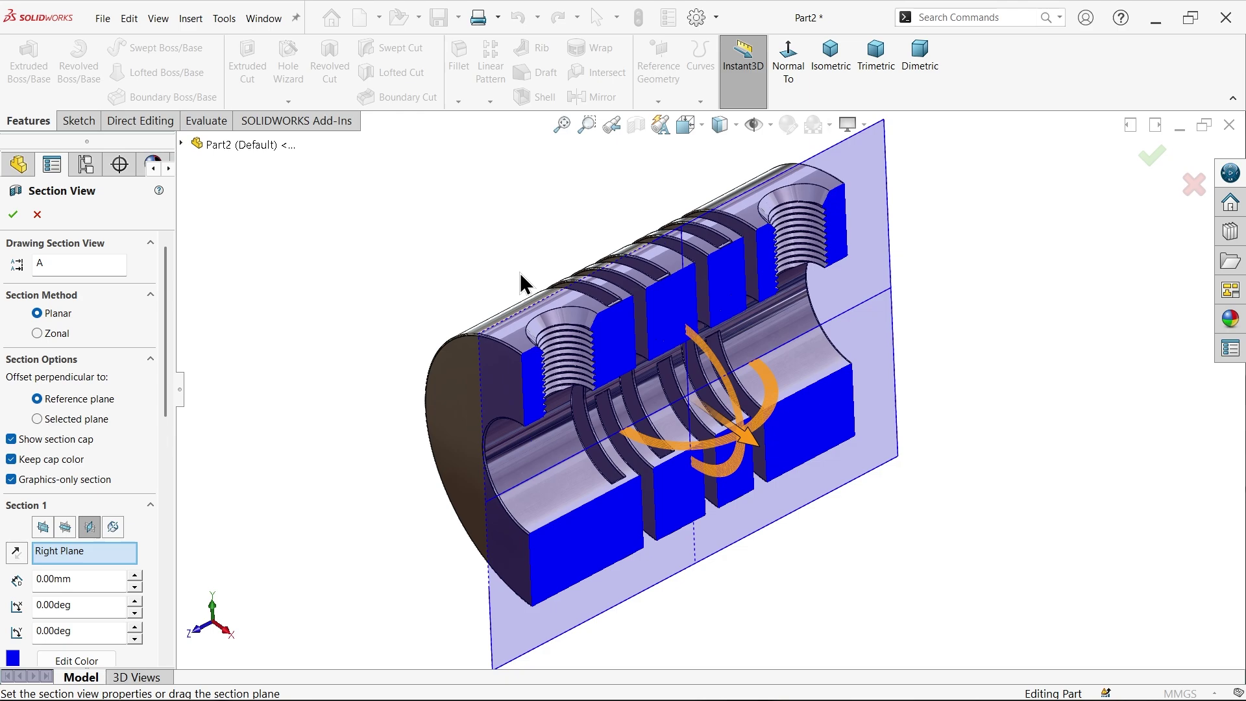
click(793, 70)
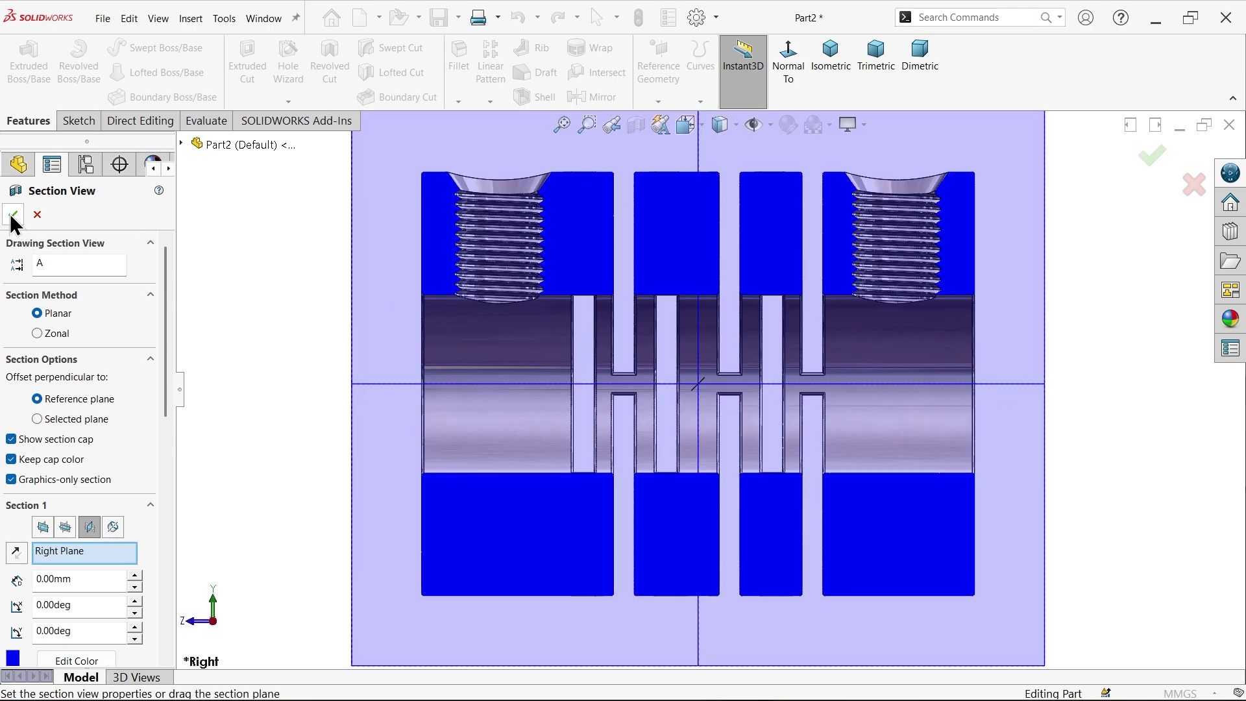
click(13, 214)
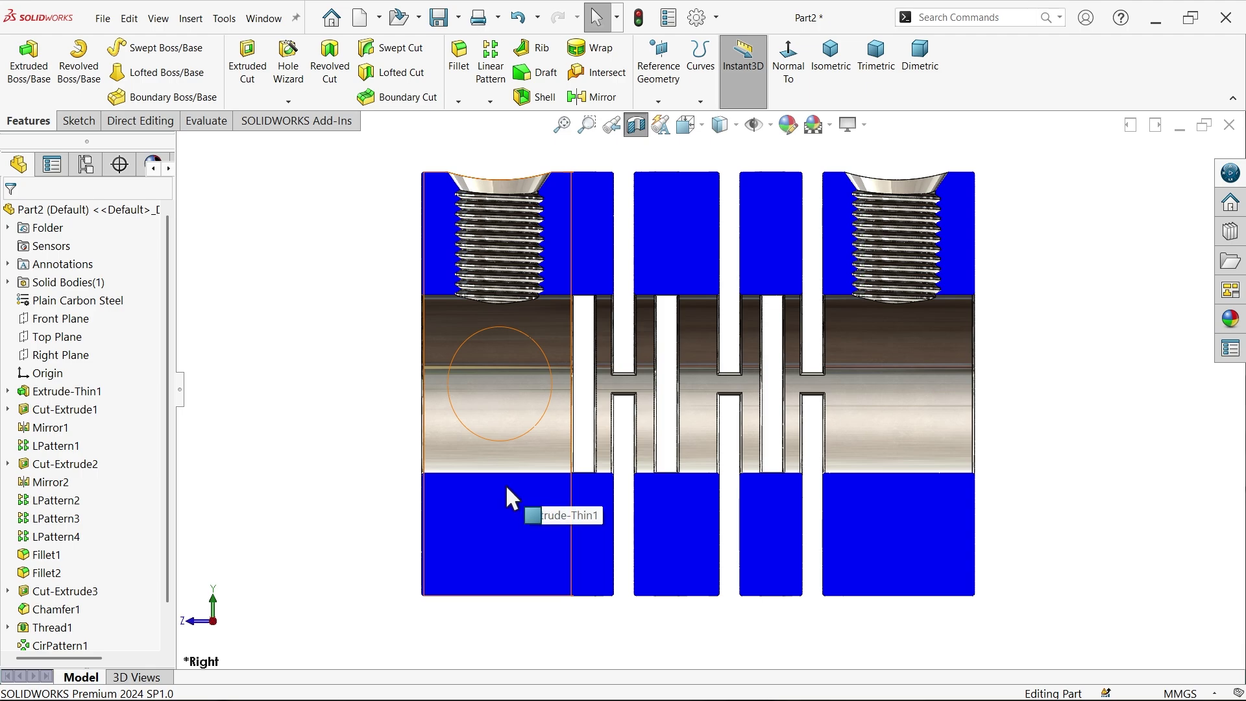
click(638, 127)
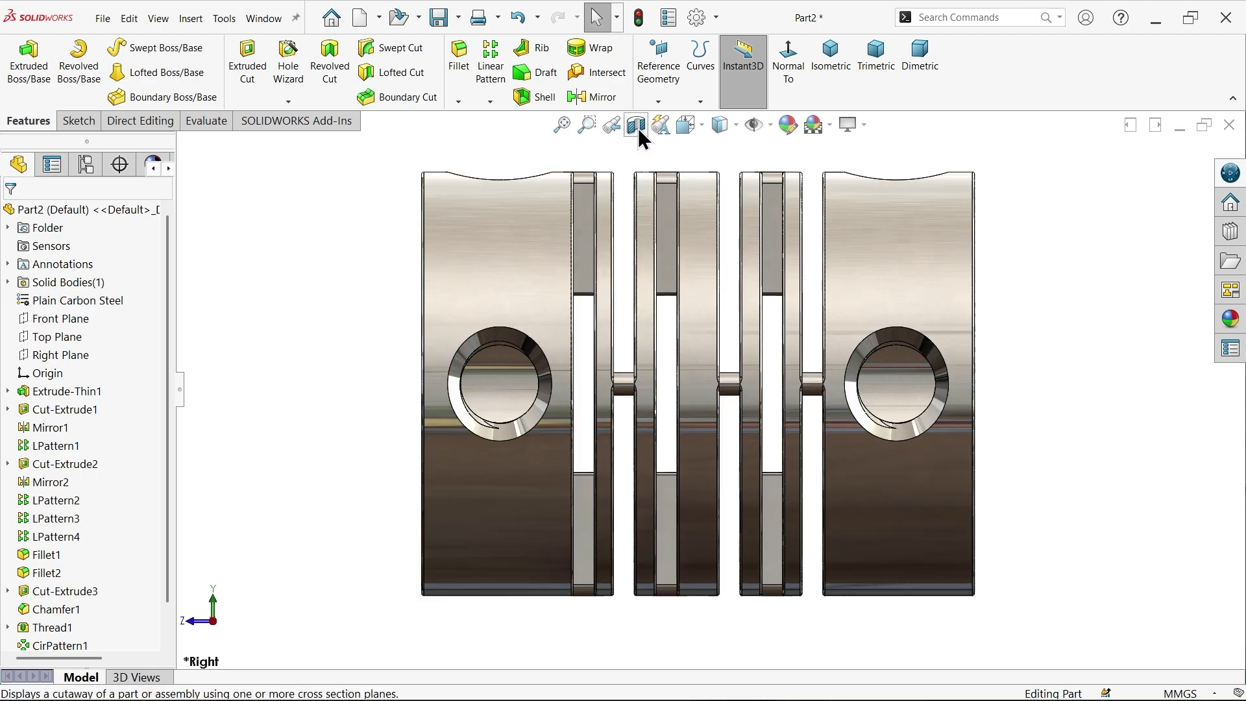
click(836, 73)
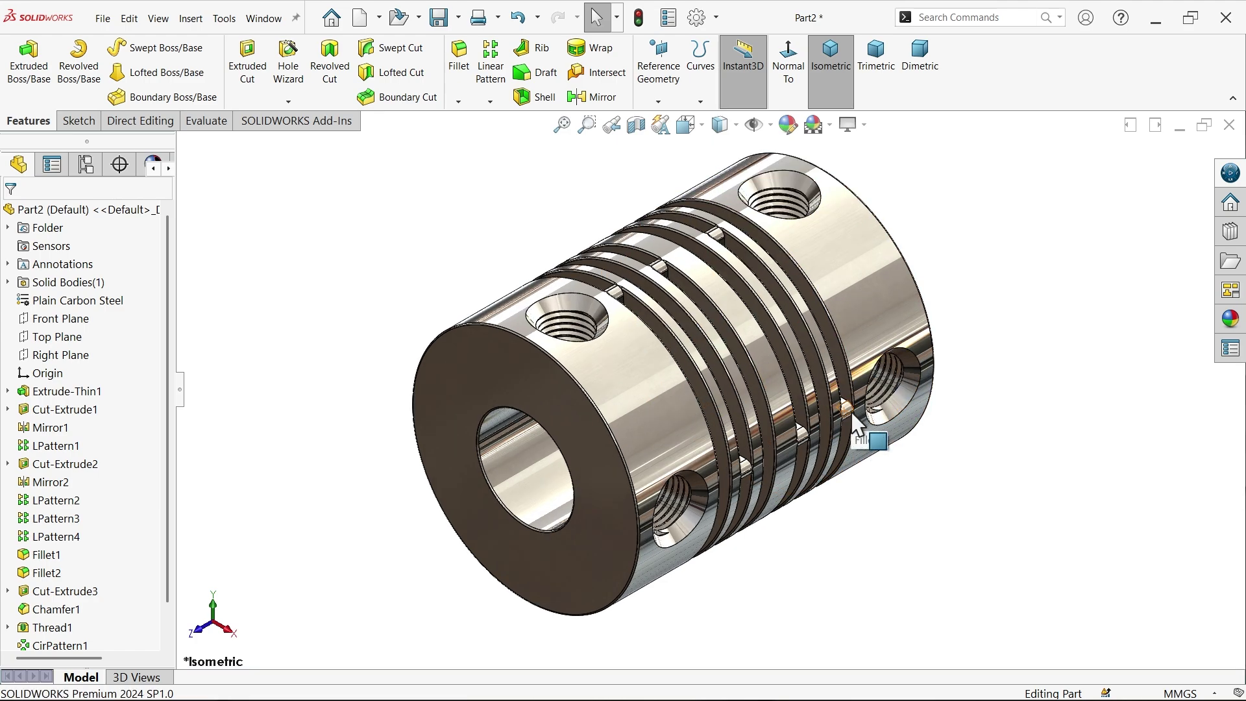